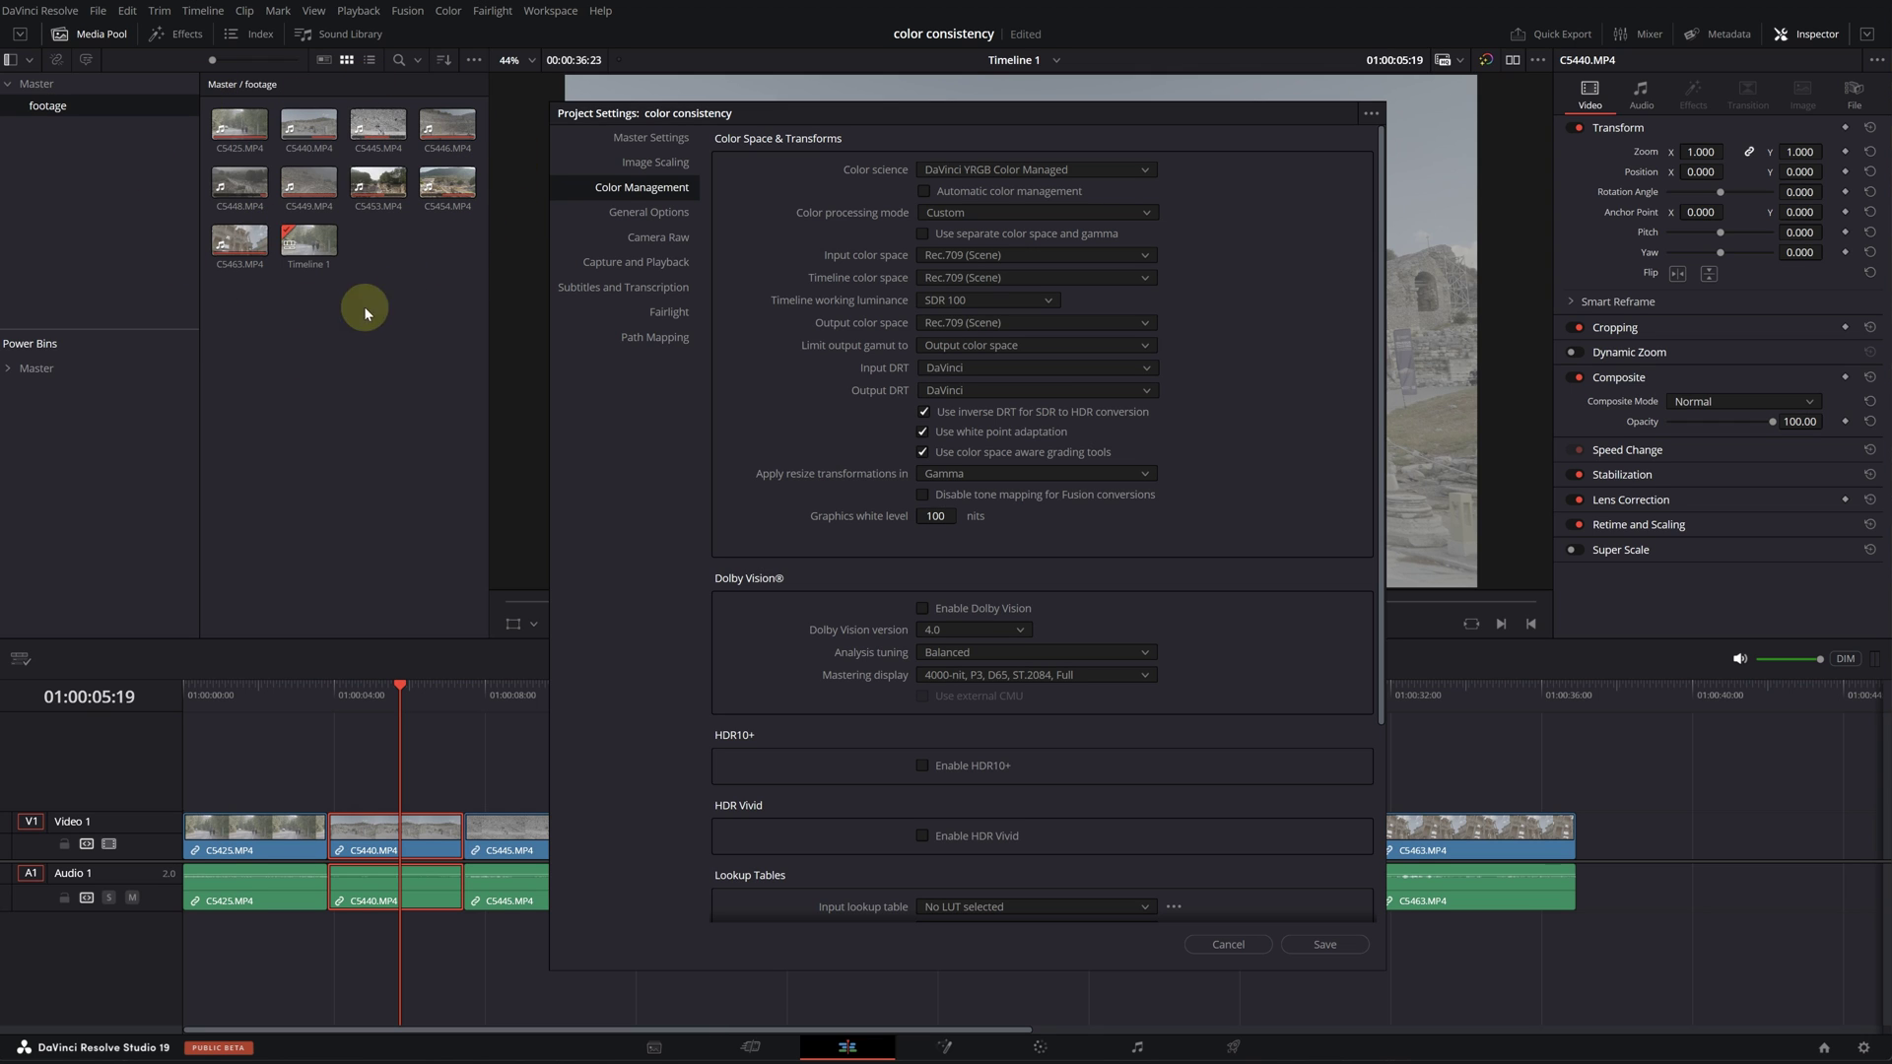
Step: Choose S-Gamut3.Cine/S-Log3 input, DaVinci WG/Intermediate timeline and Rec.709 Gamma 2.4 output colour spaces
click(1008, 254)
scroll(1001, 316, down, 10)
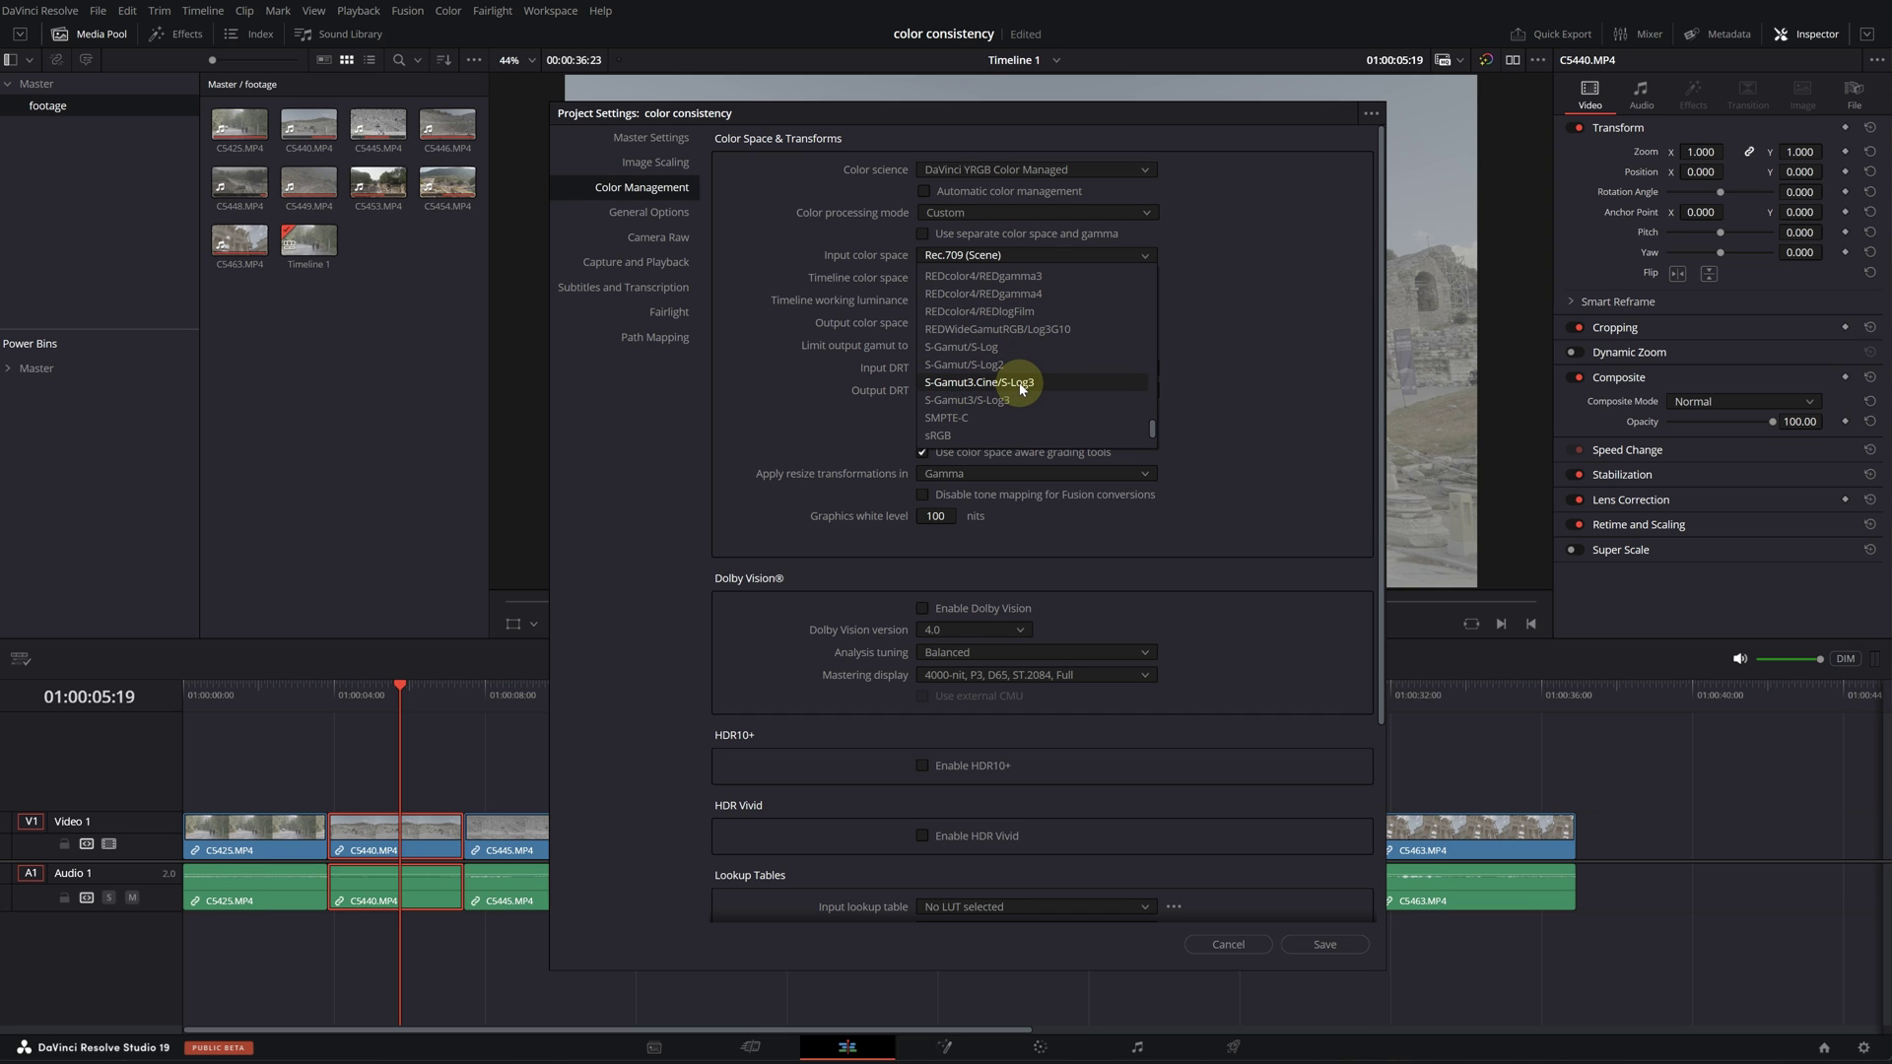
click(1021, 383)
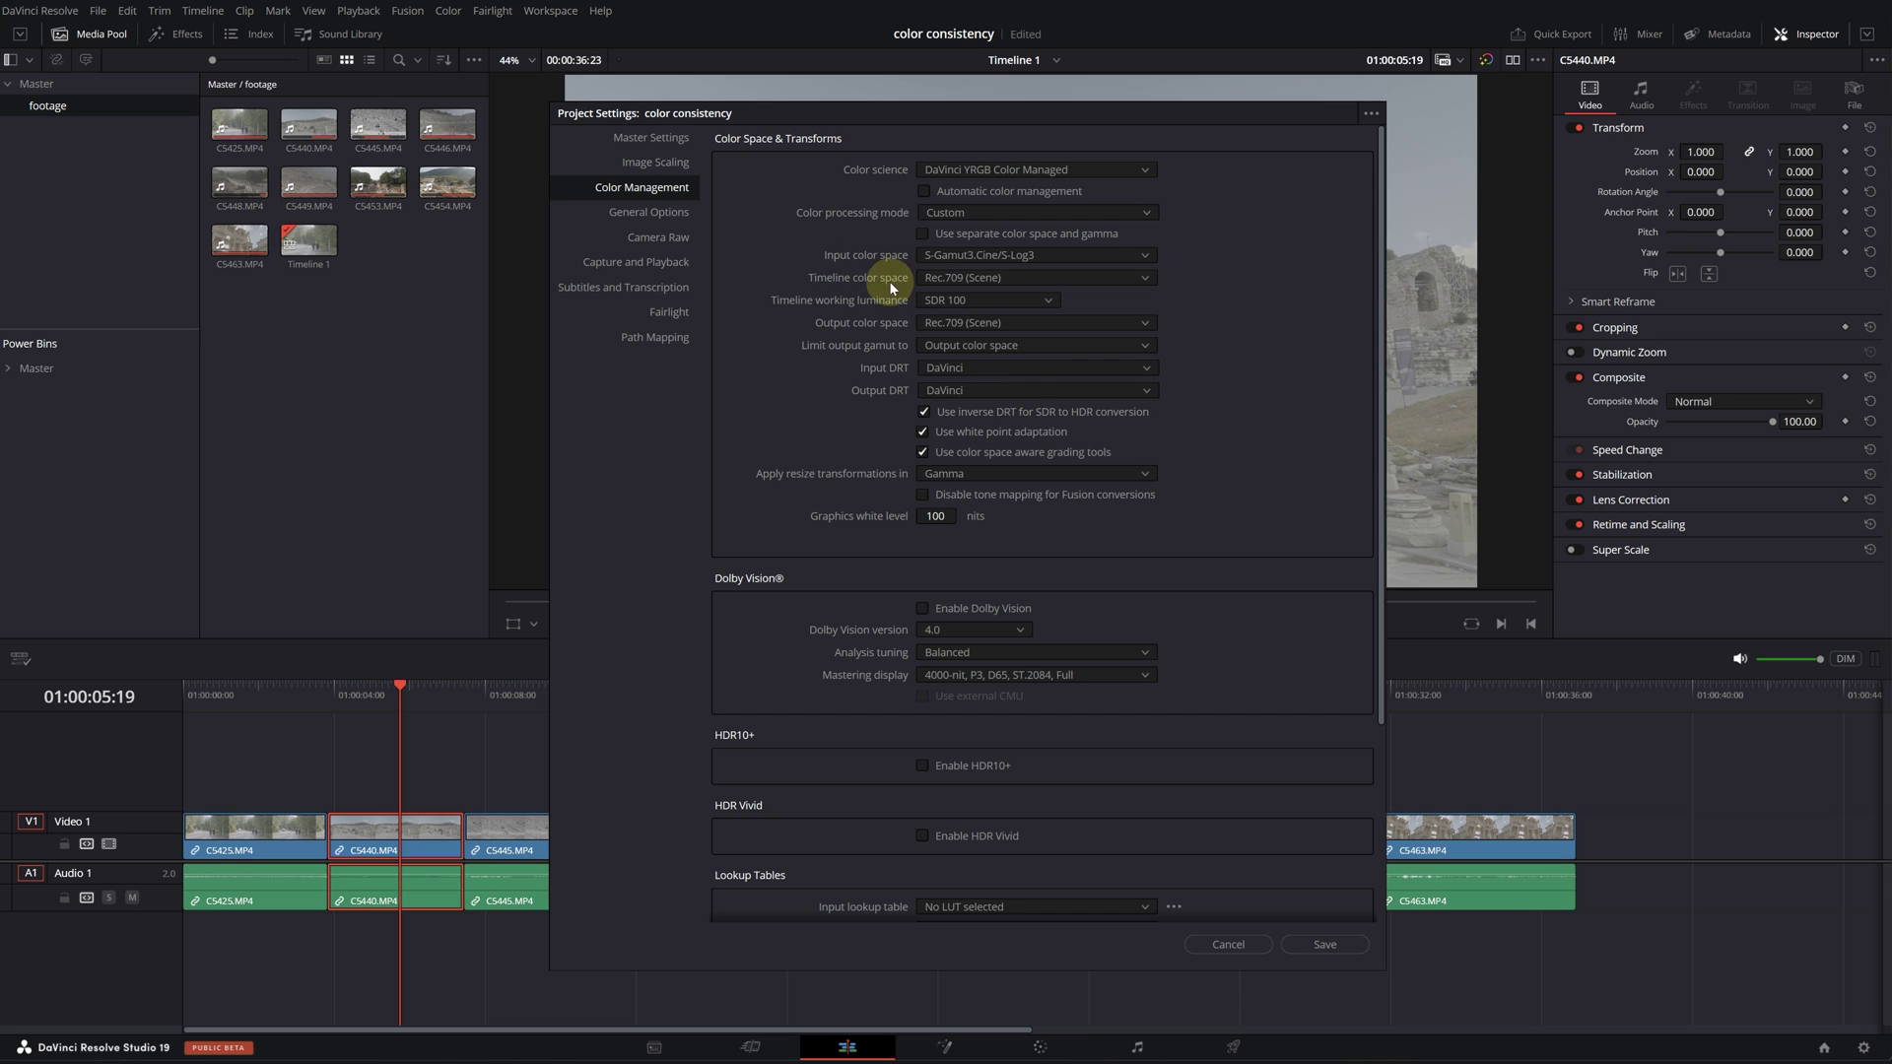
click(981, 279)
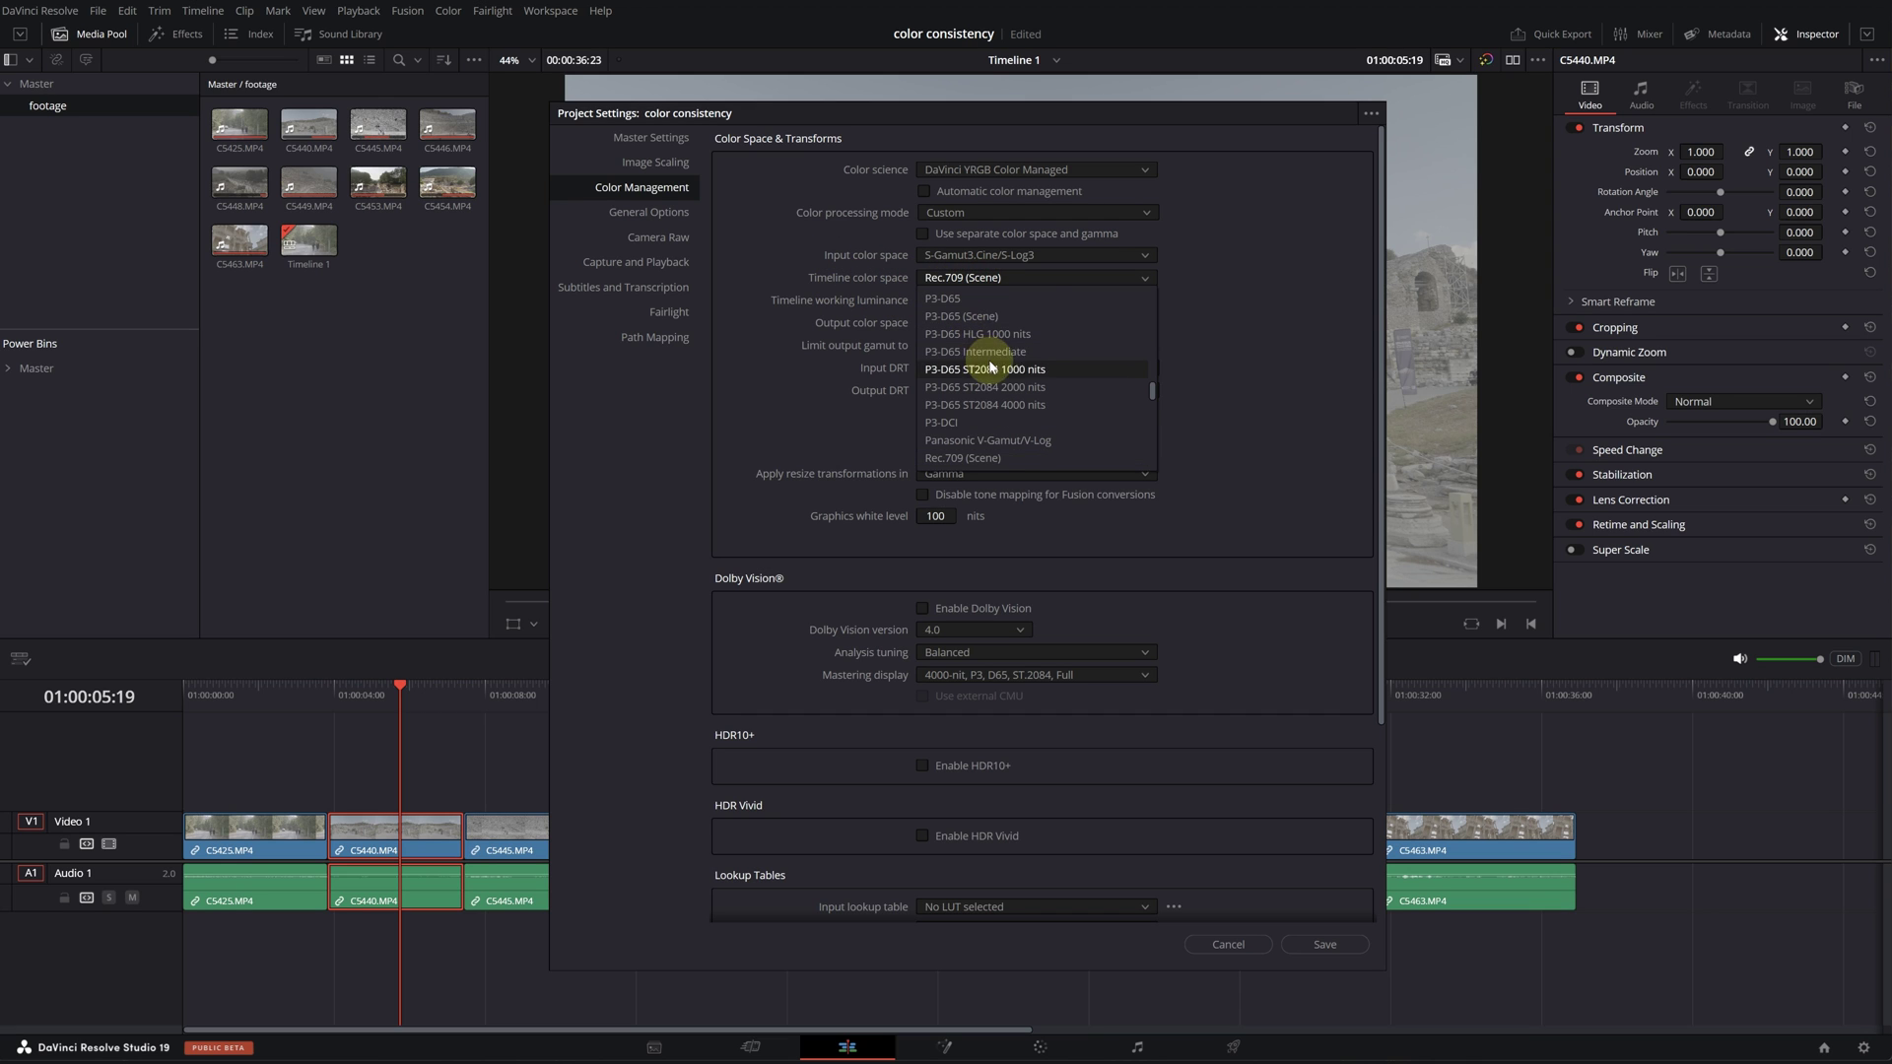
scroll(1007, 368, up, 10)
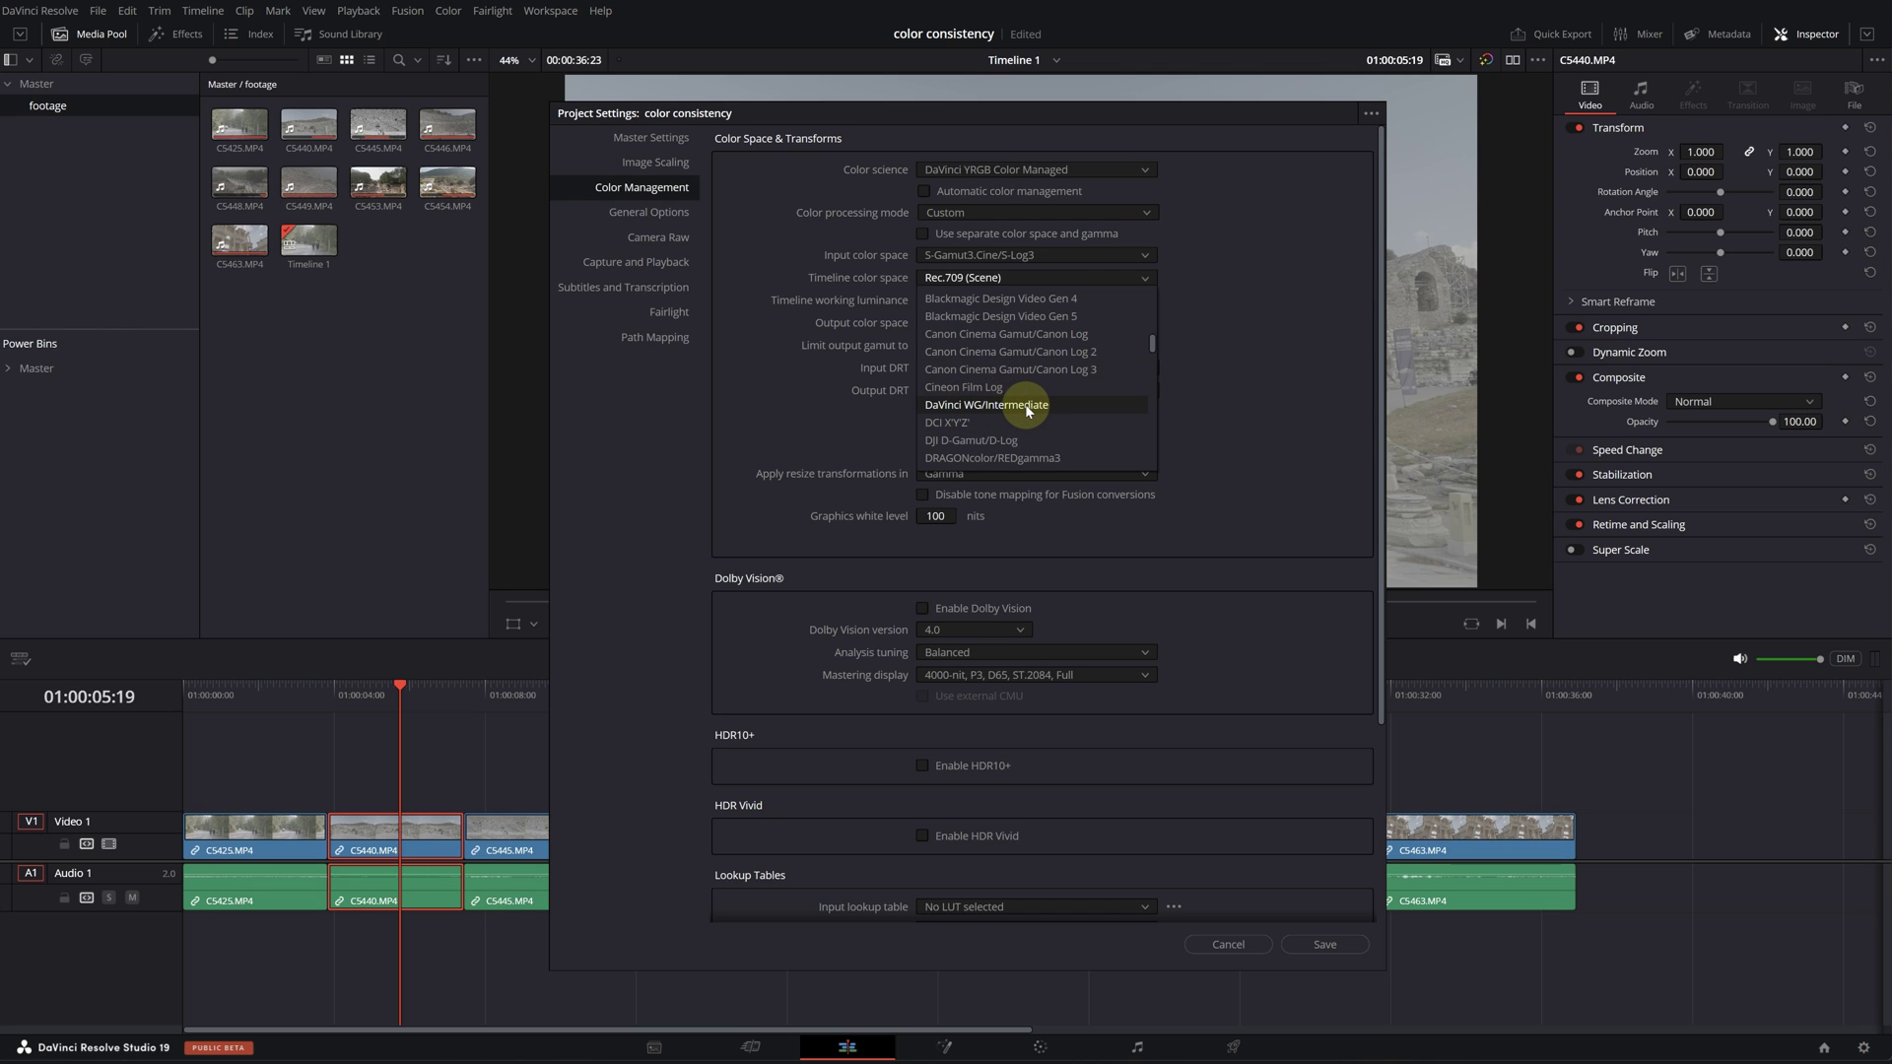
click(1030, 405)
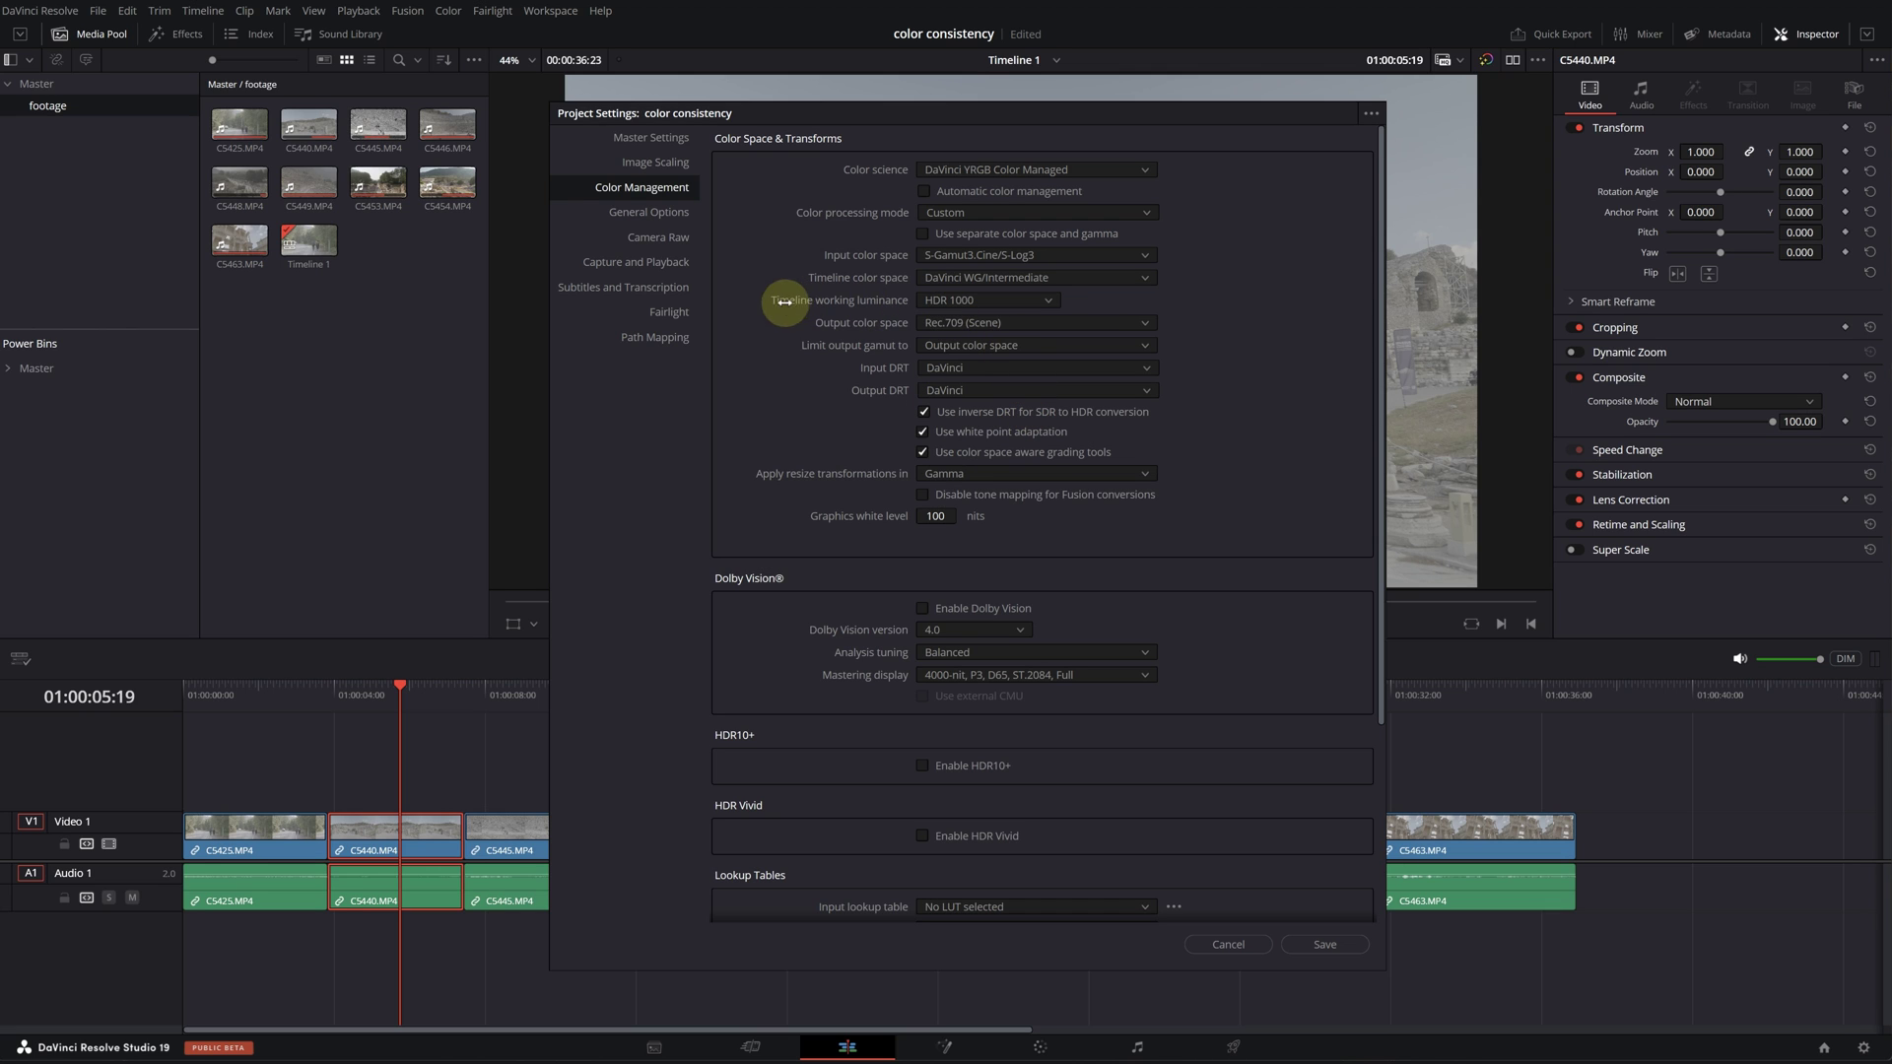
click(1001, 323)
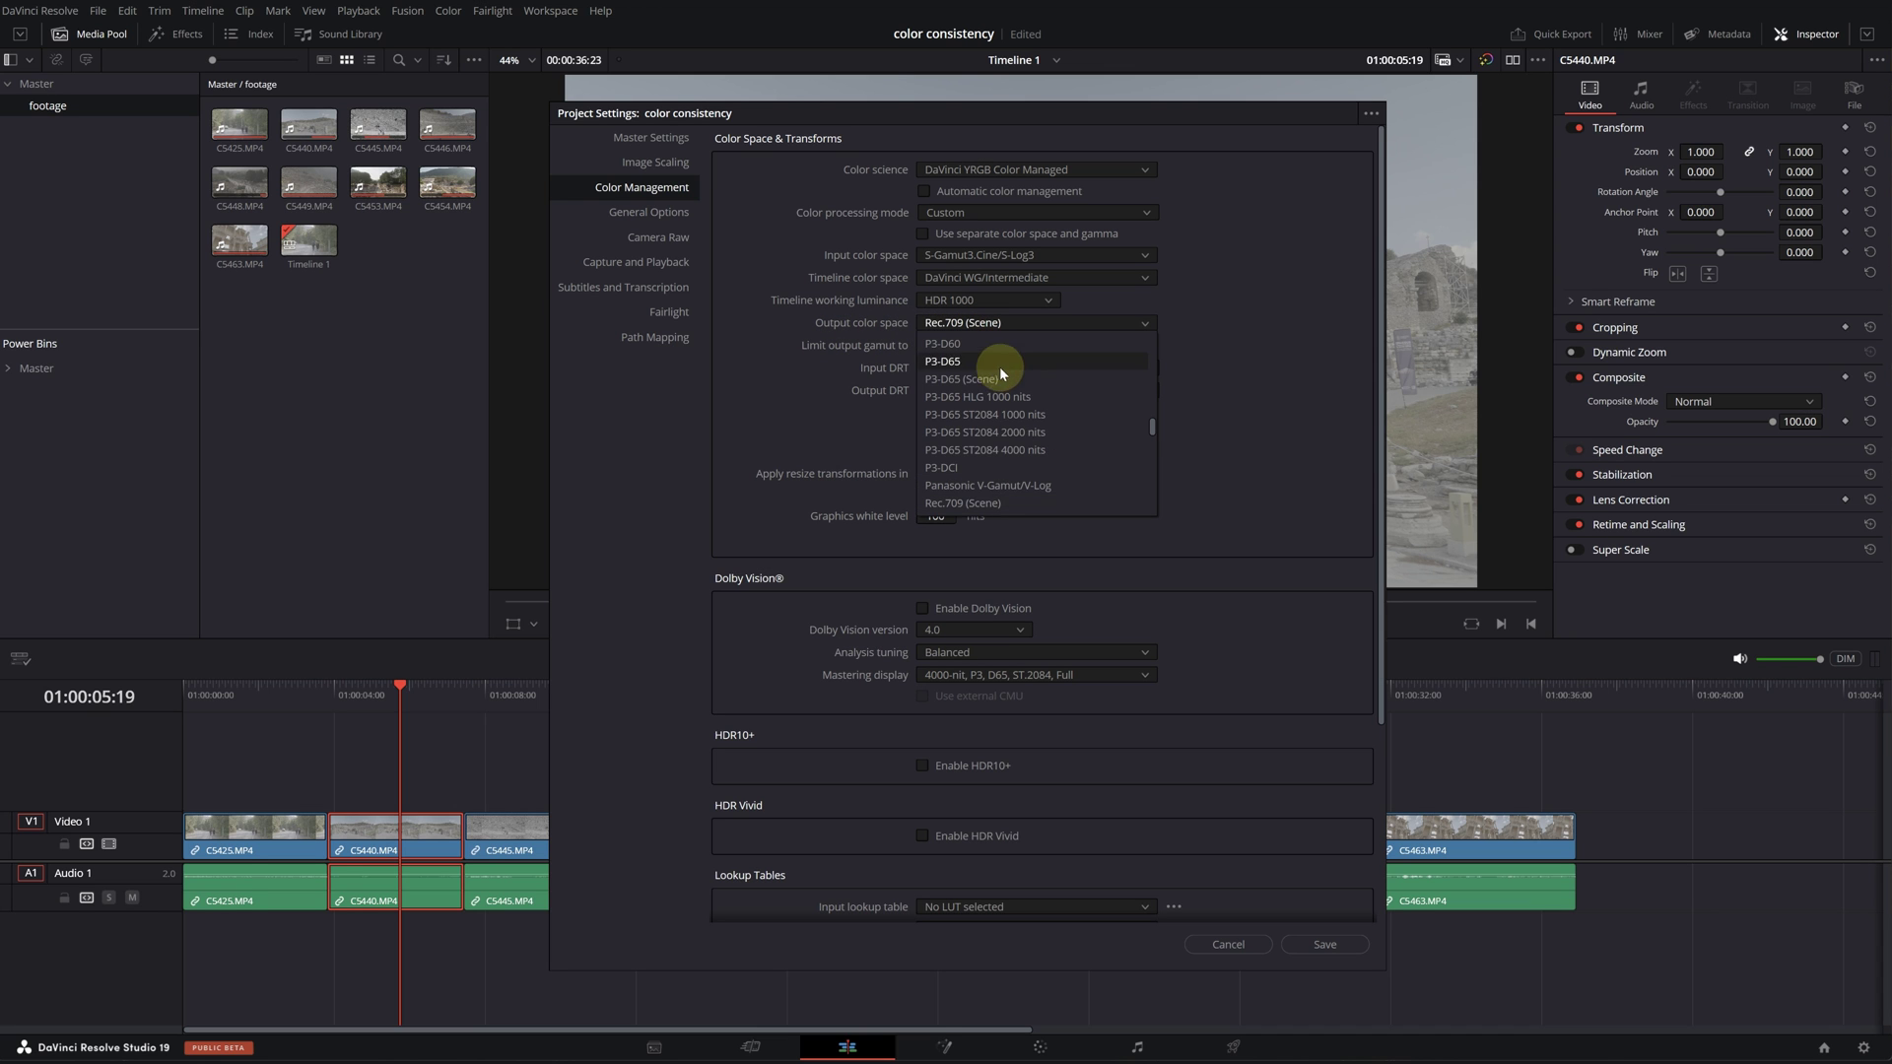
click(1013, 379)
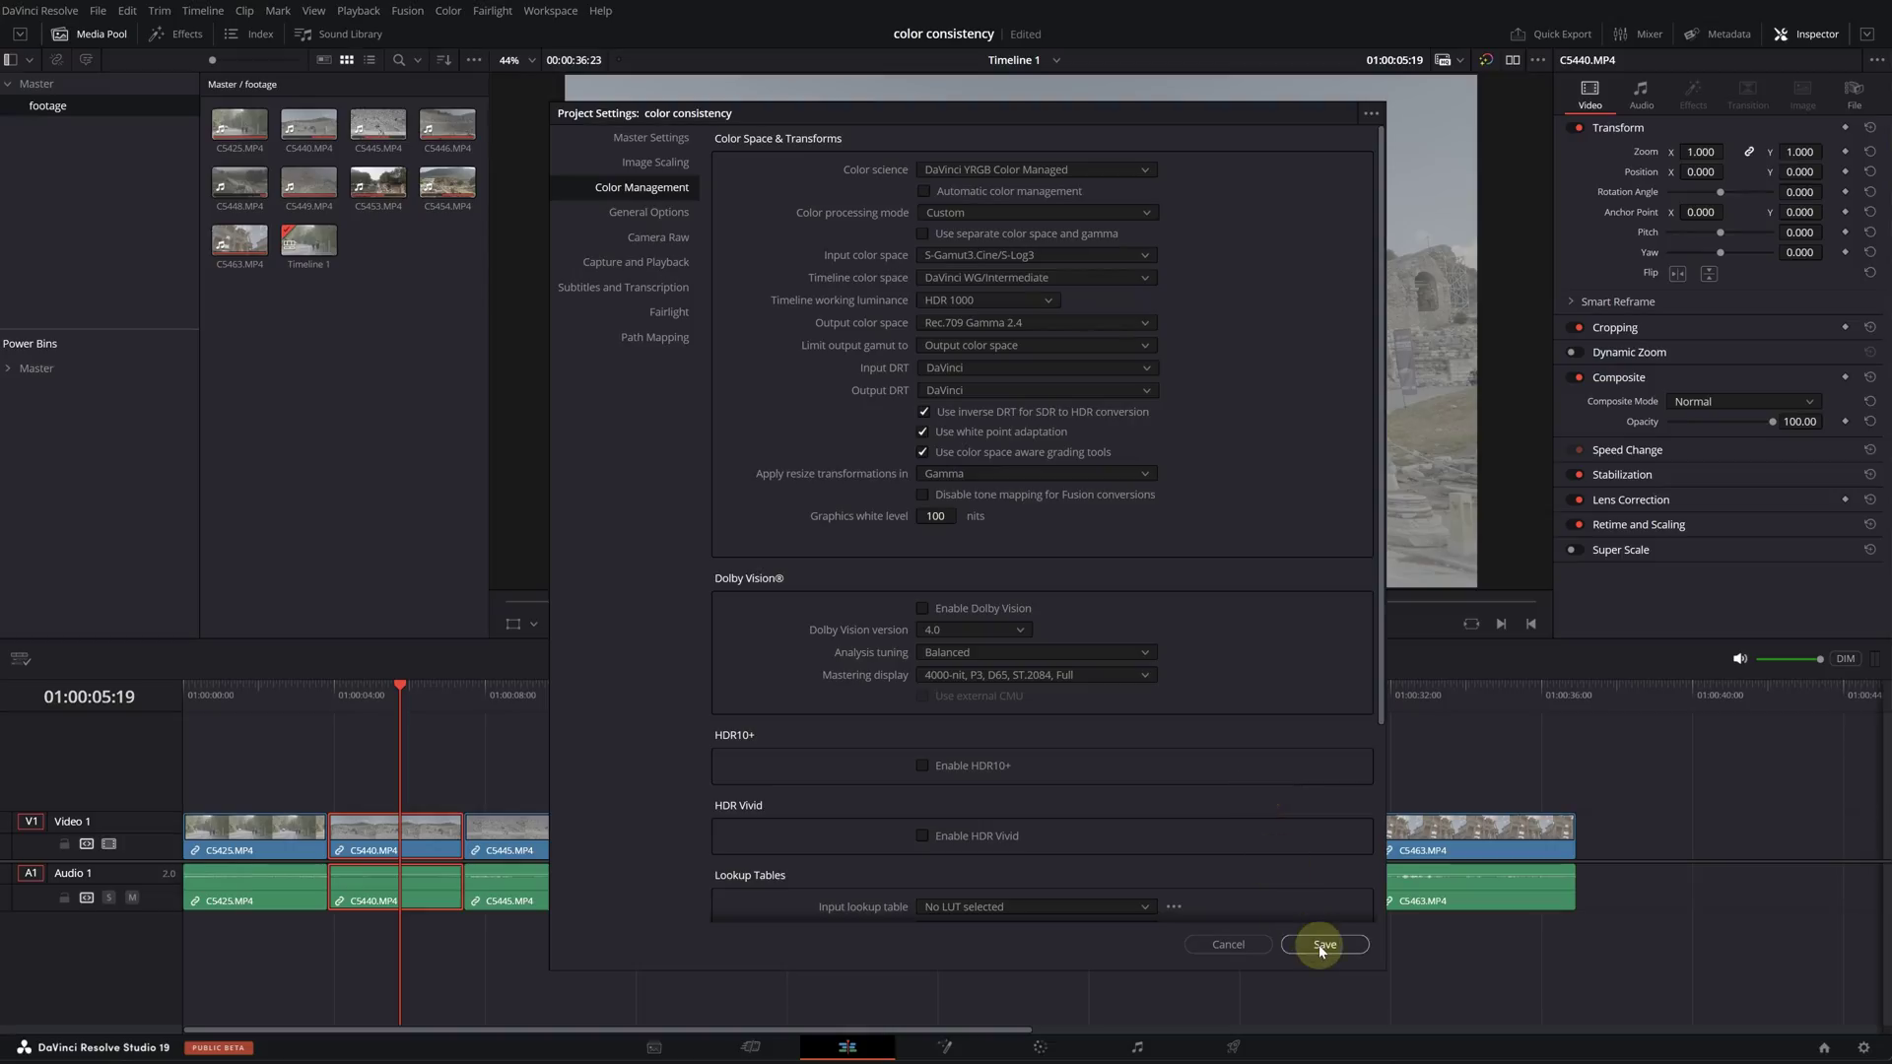
Step: Save the colour management settings and scrub the timeline through clips C5445 and C5448
click(1322, 945)
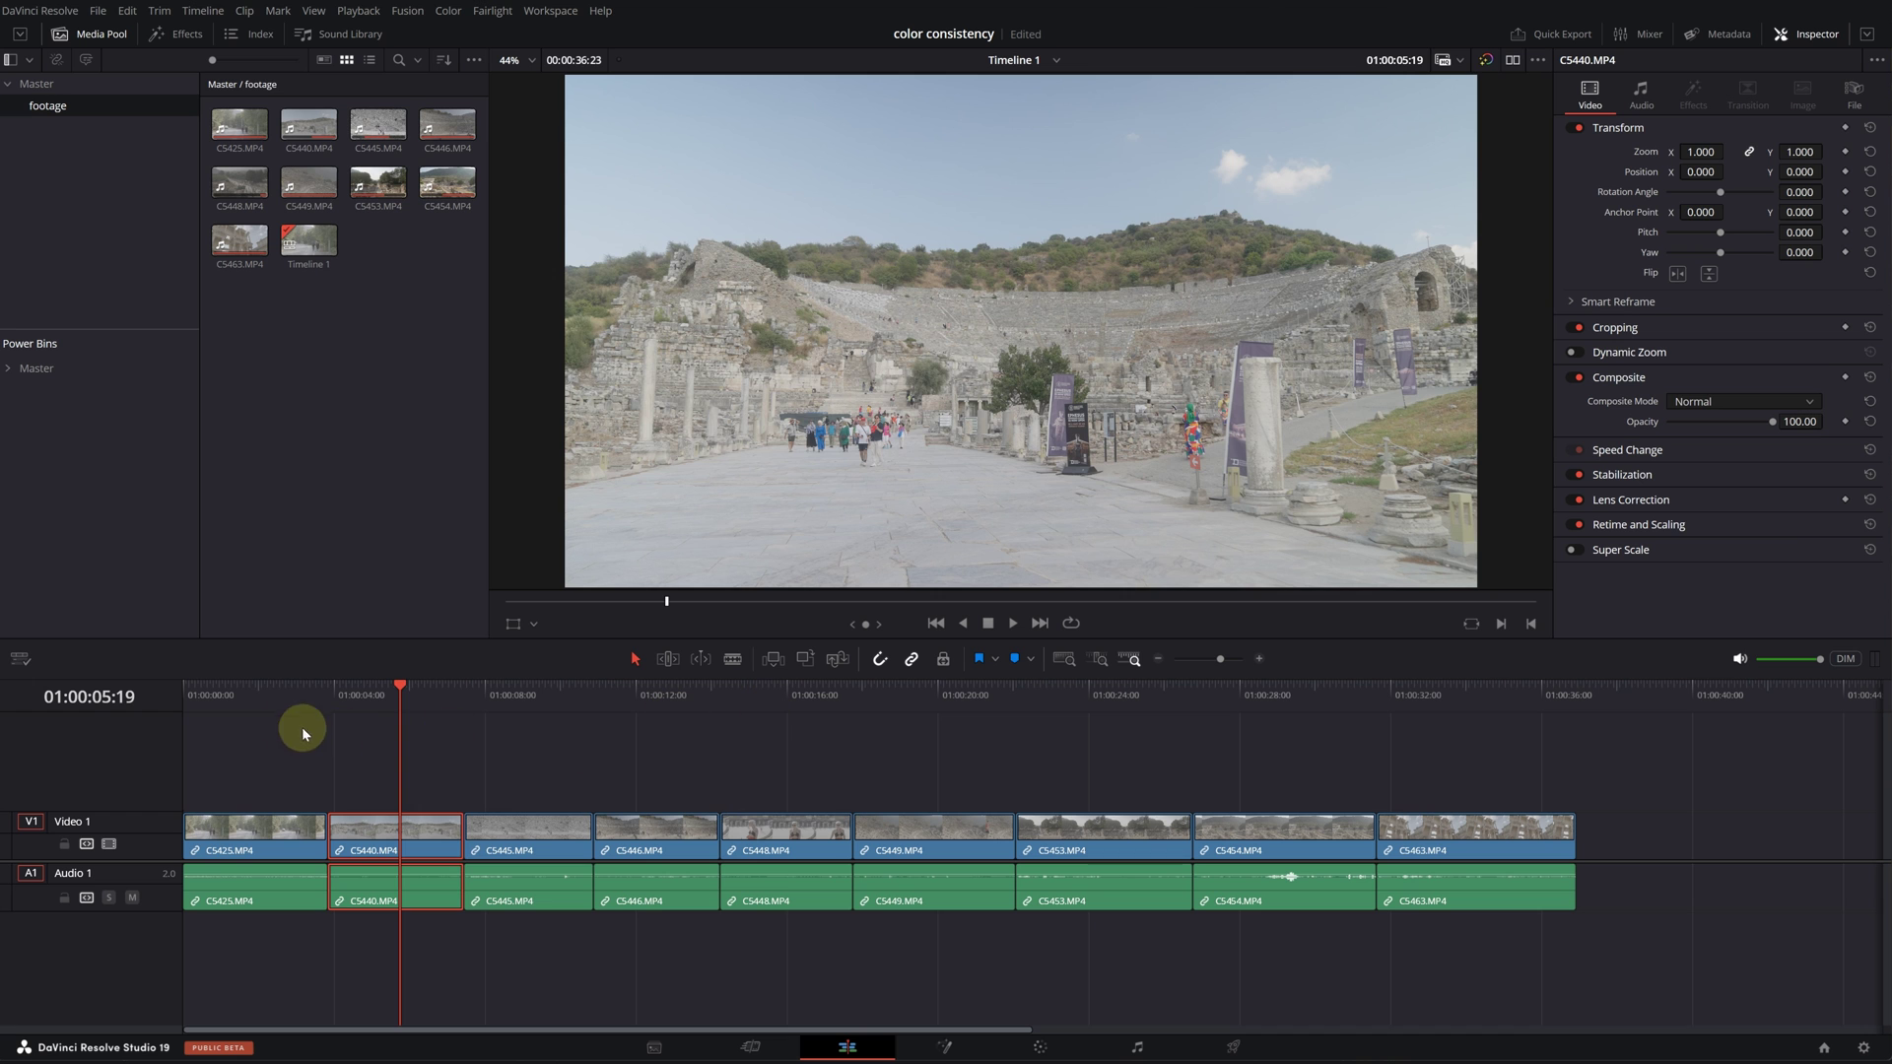
click(258, 690)
click(388, 689)
click(523, 689)
click(661, 695)
click(773, 692)
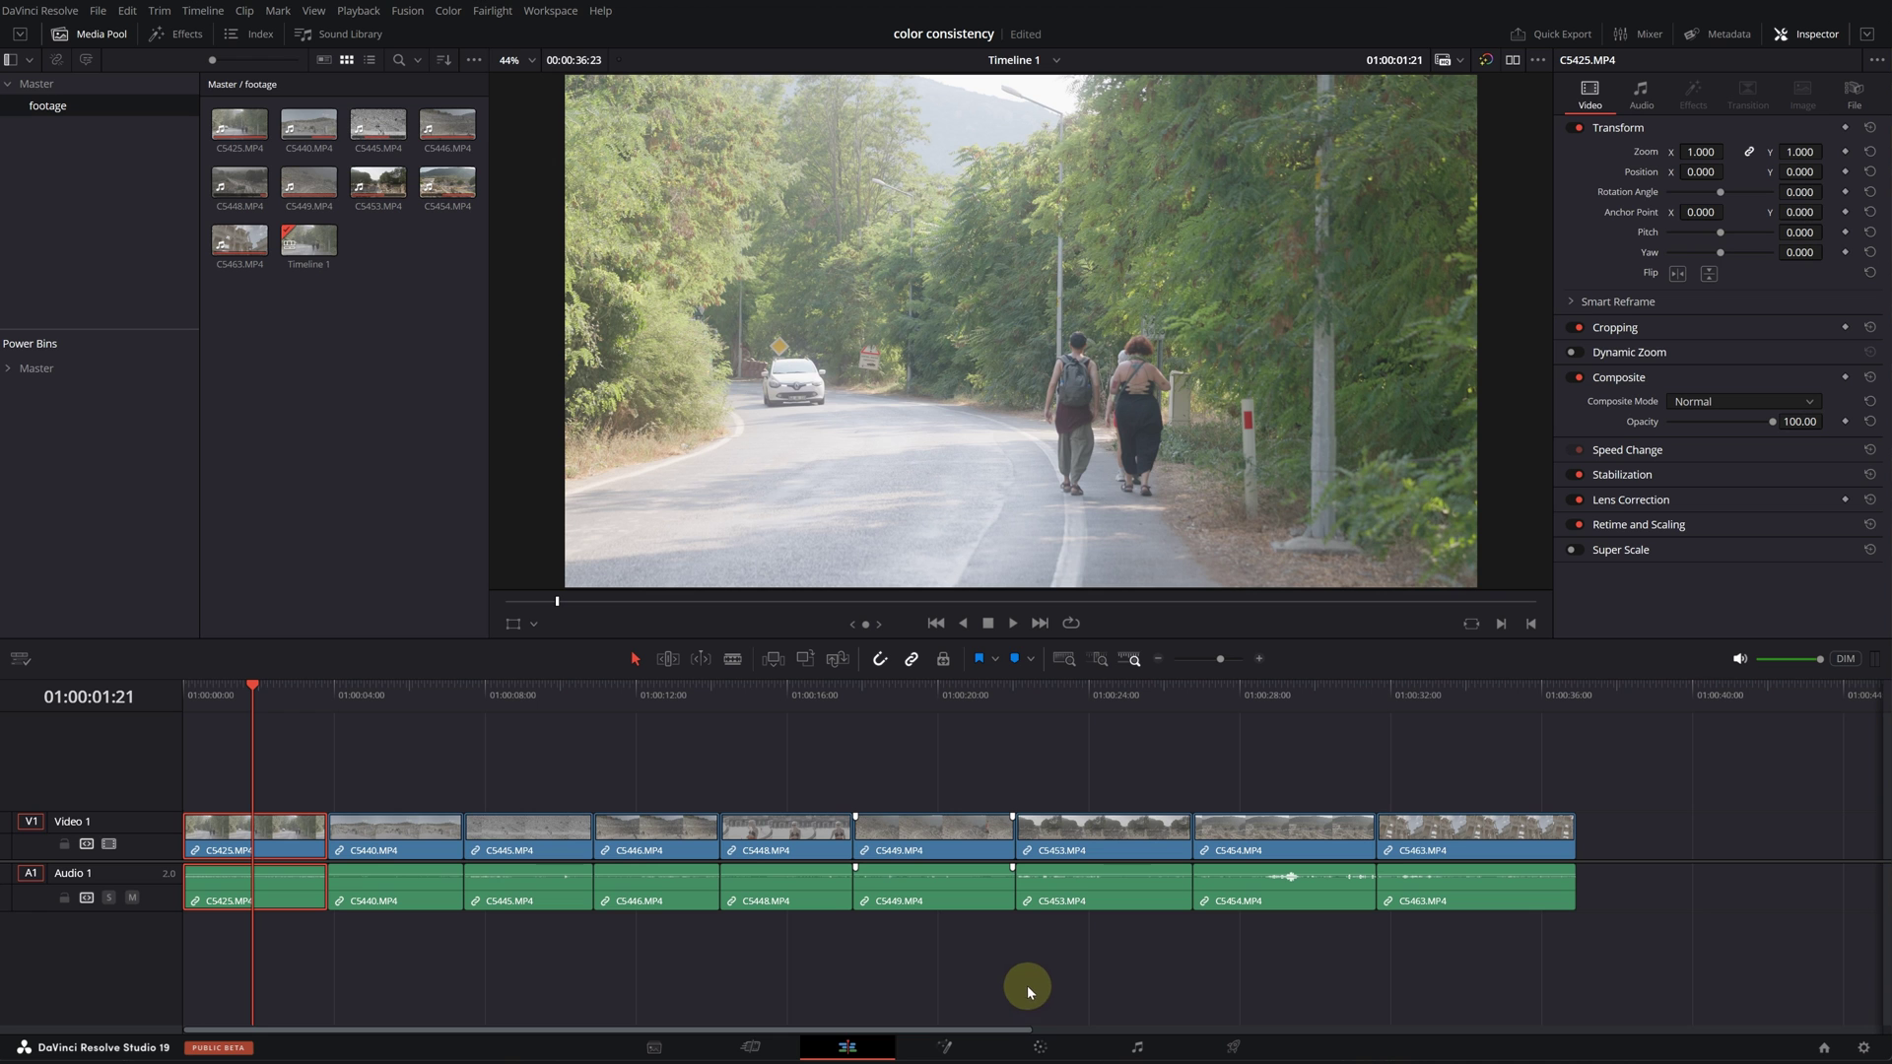
Step: On the Color page, select amphitheatre clip 02 and add serial nodes after node 01
click(1036, 1040)
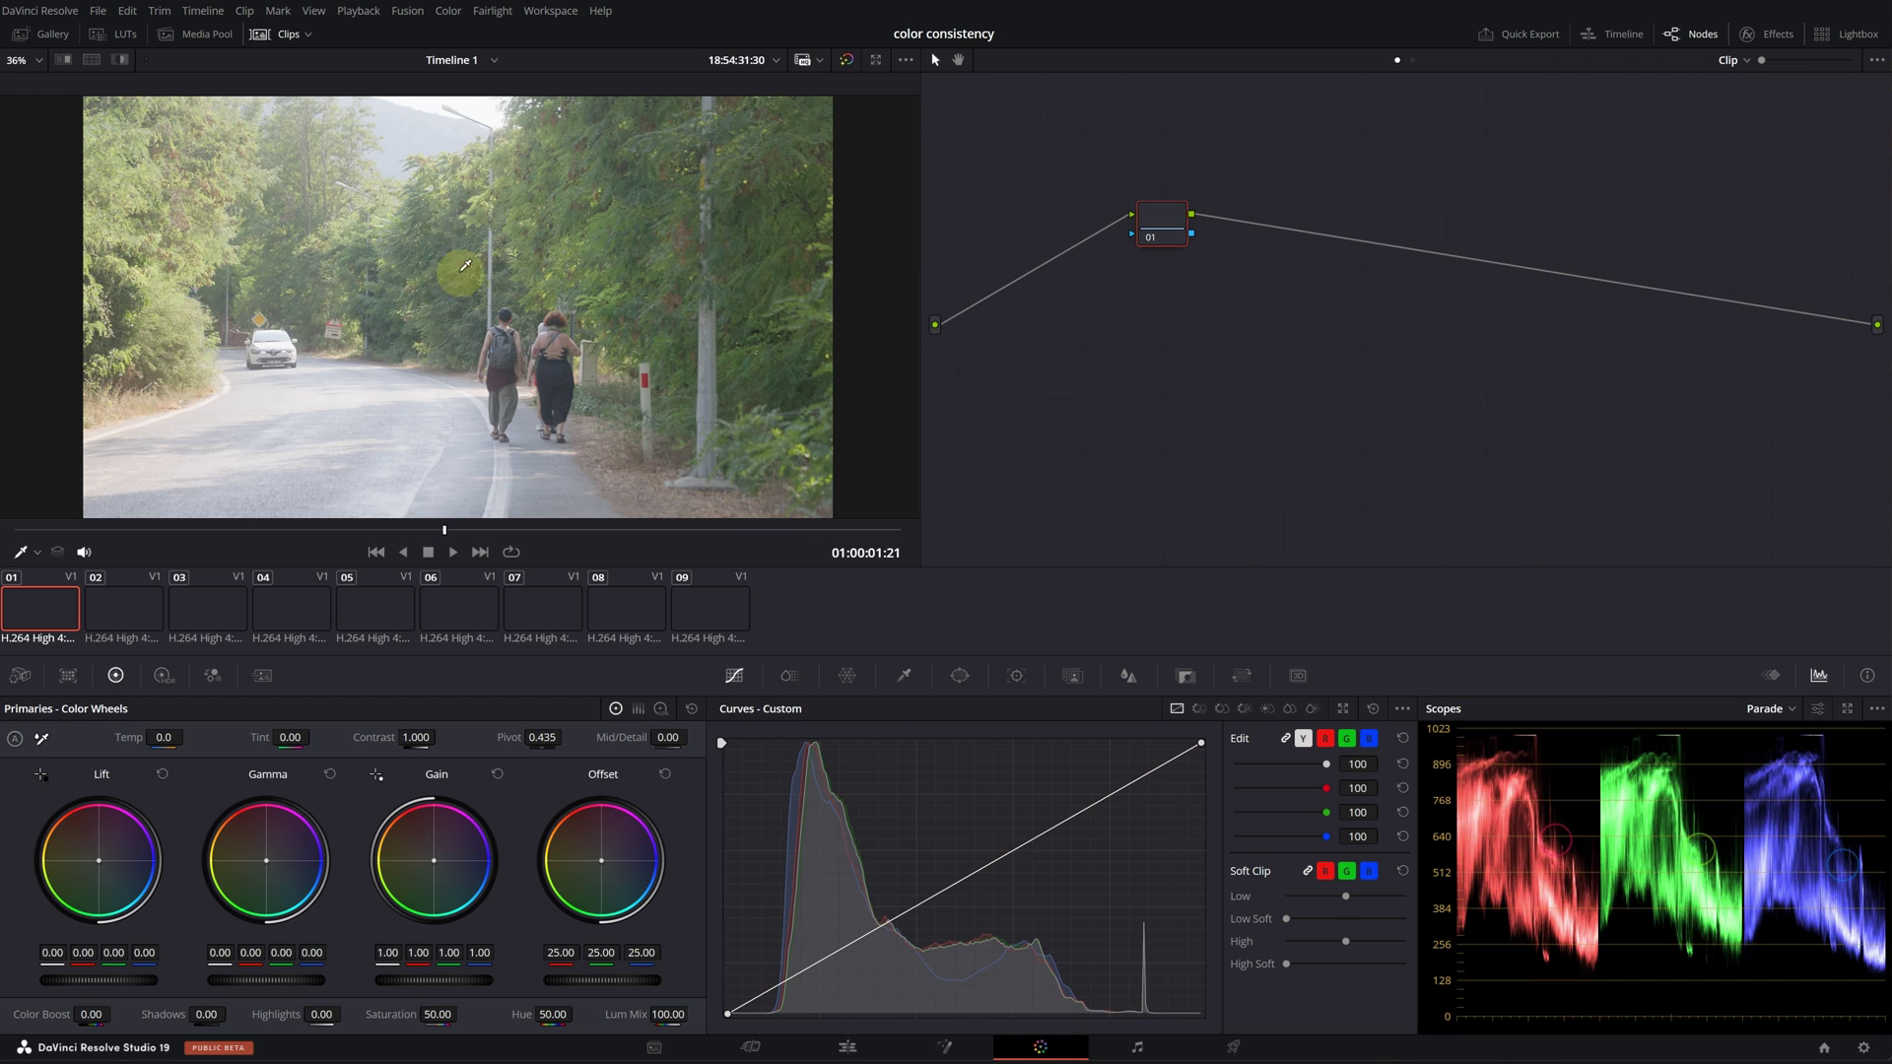
drag(1155, 216, 1046, 275)
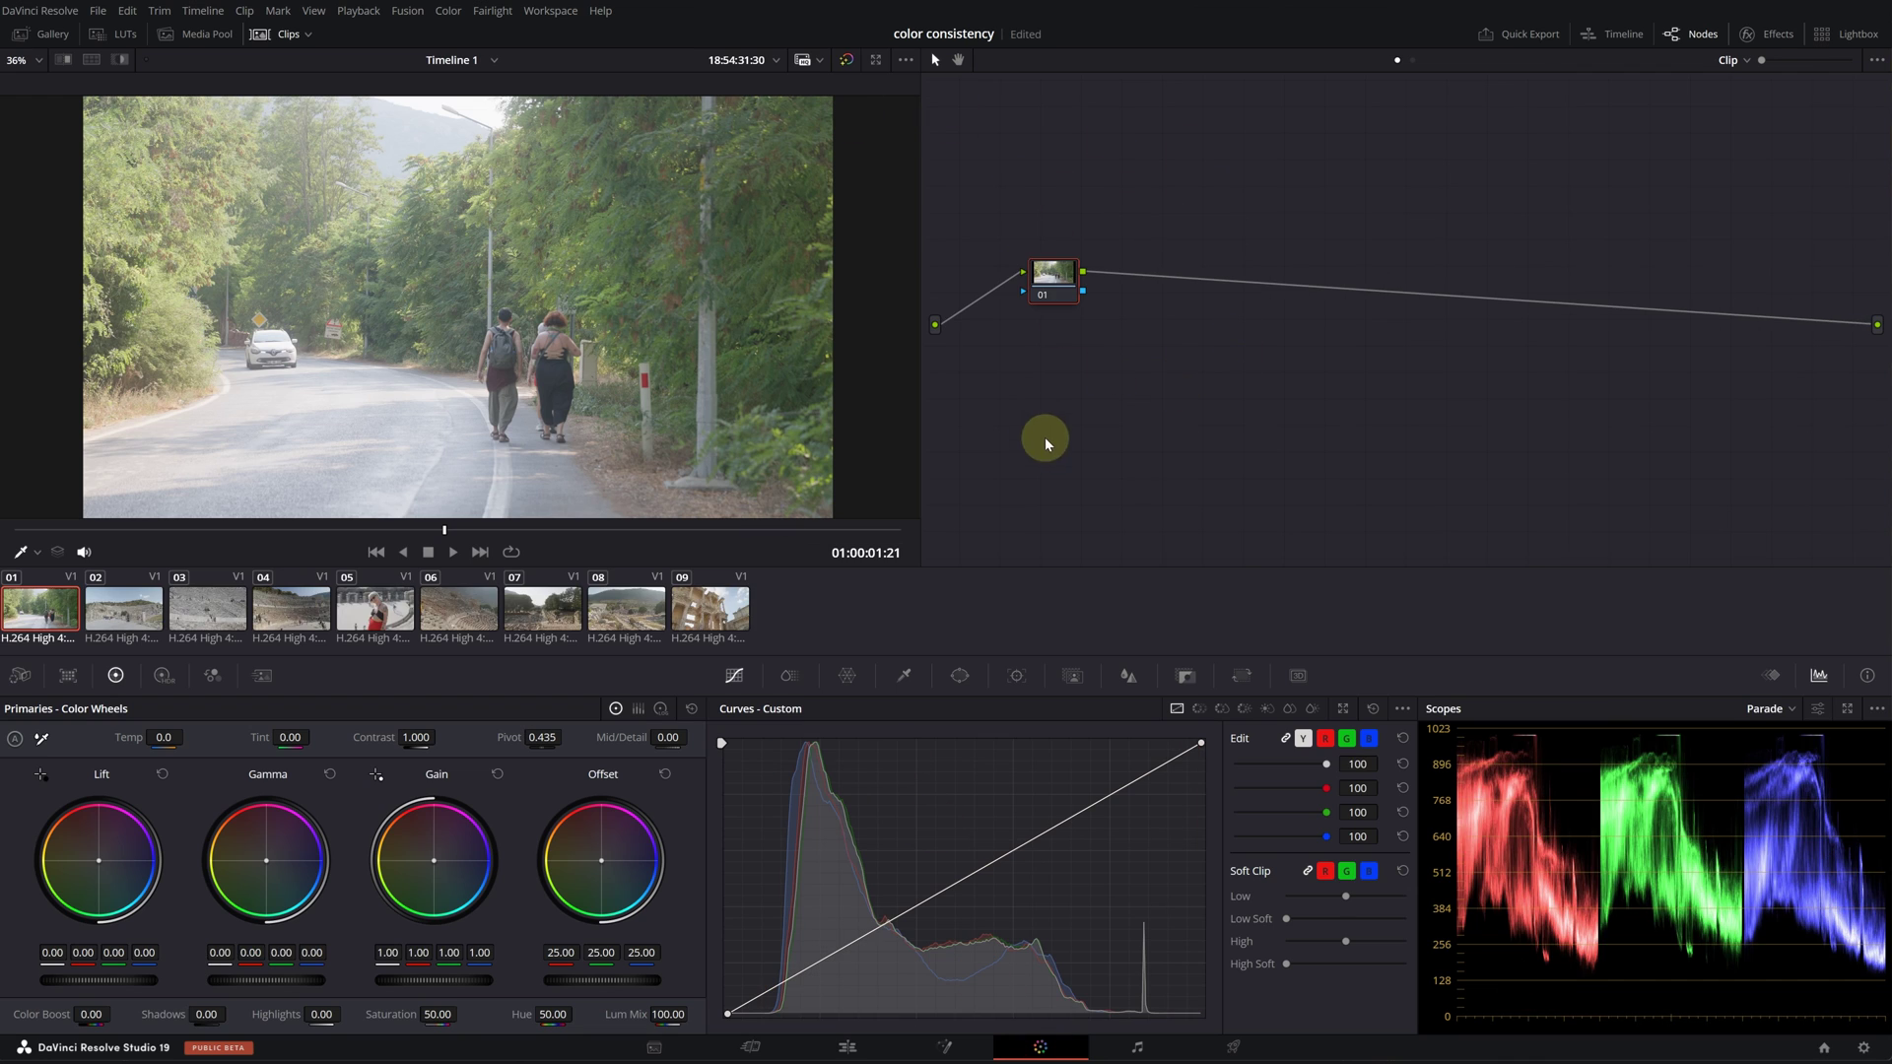
click(138, 618)
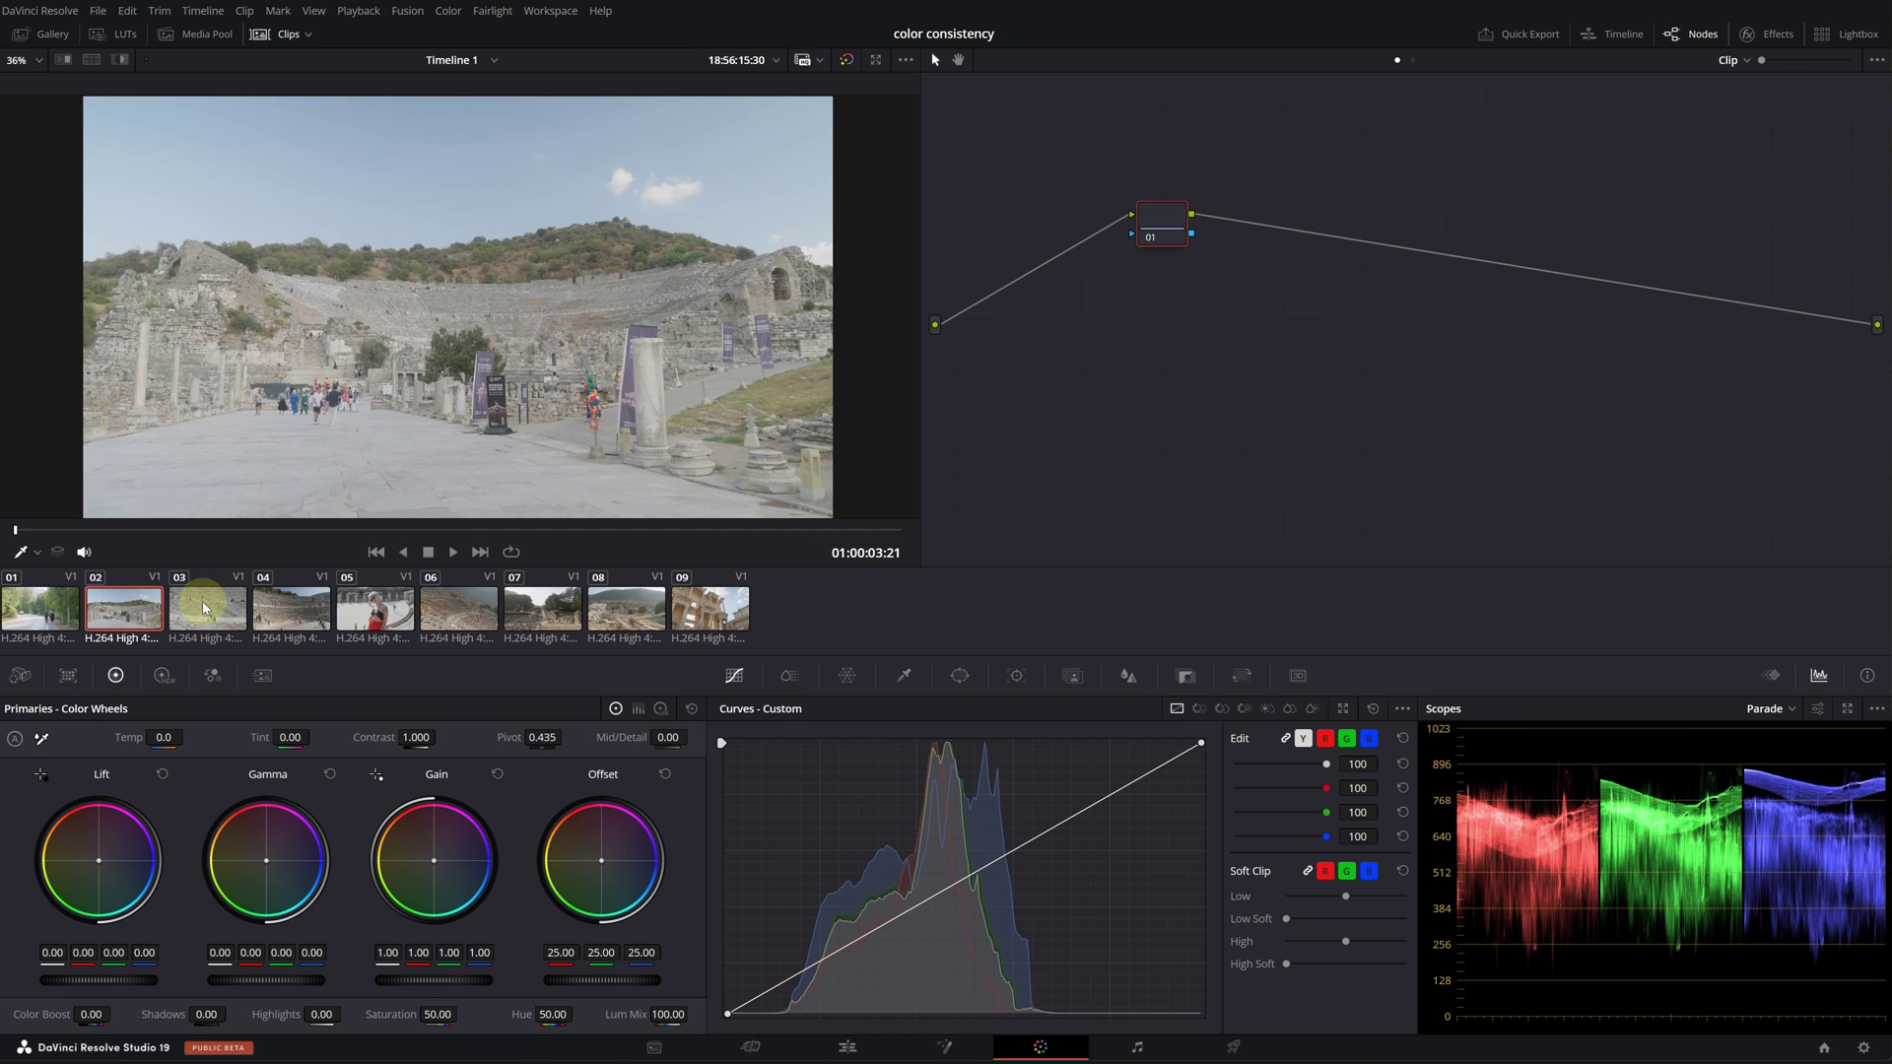
drag(1153, 236, 1054, 305)
key(alt+s)
key(alt+s)
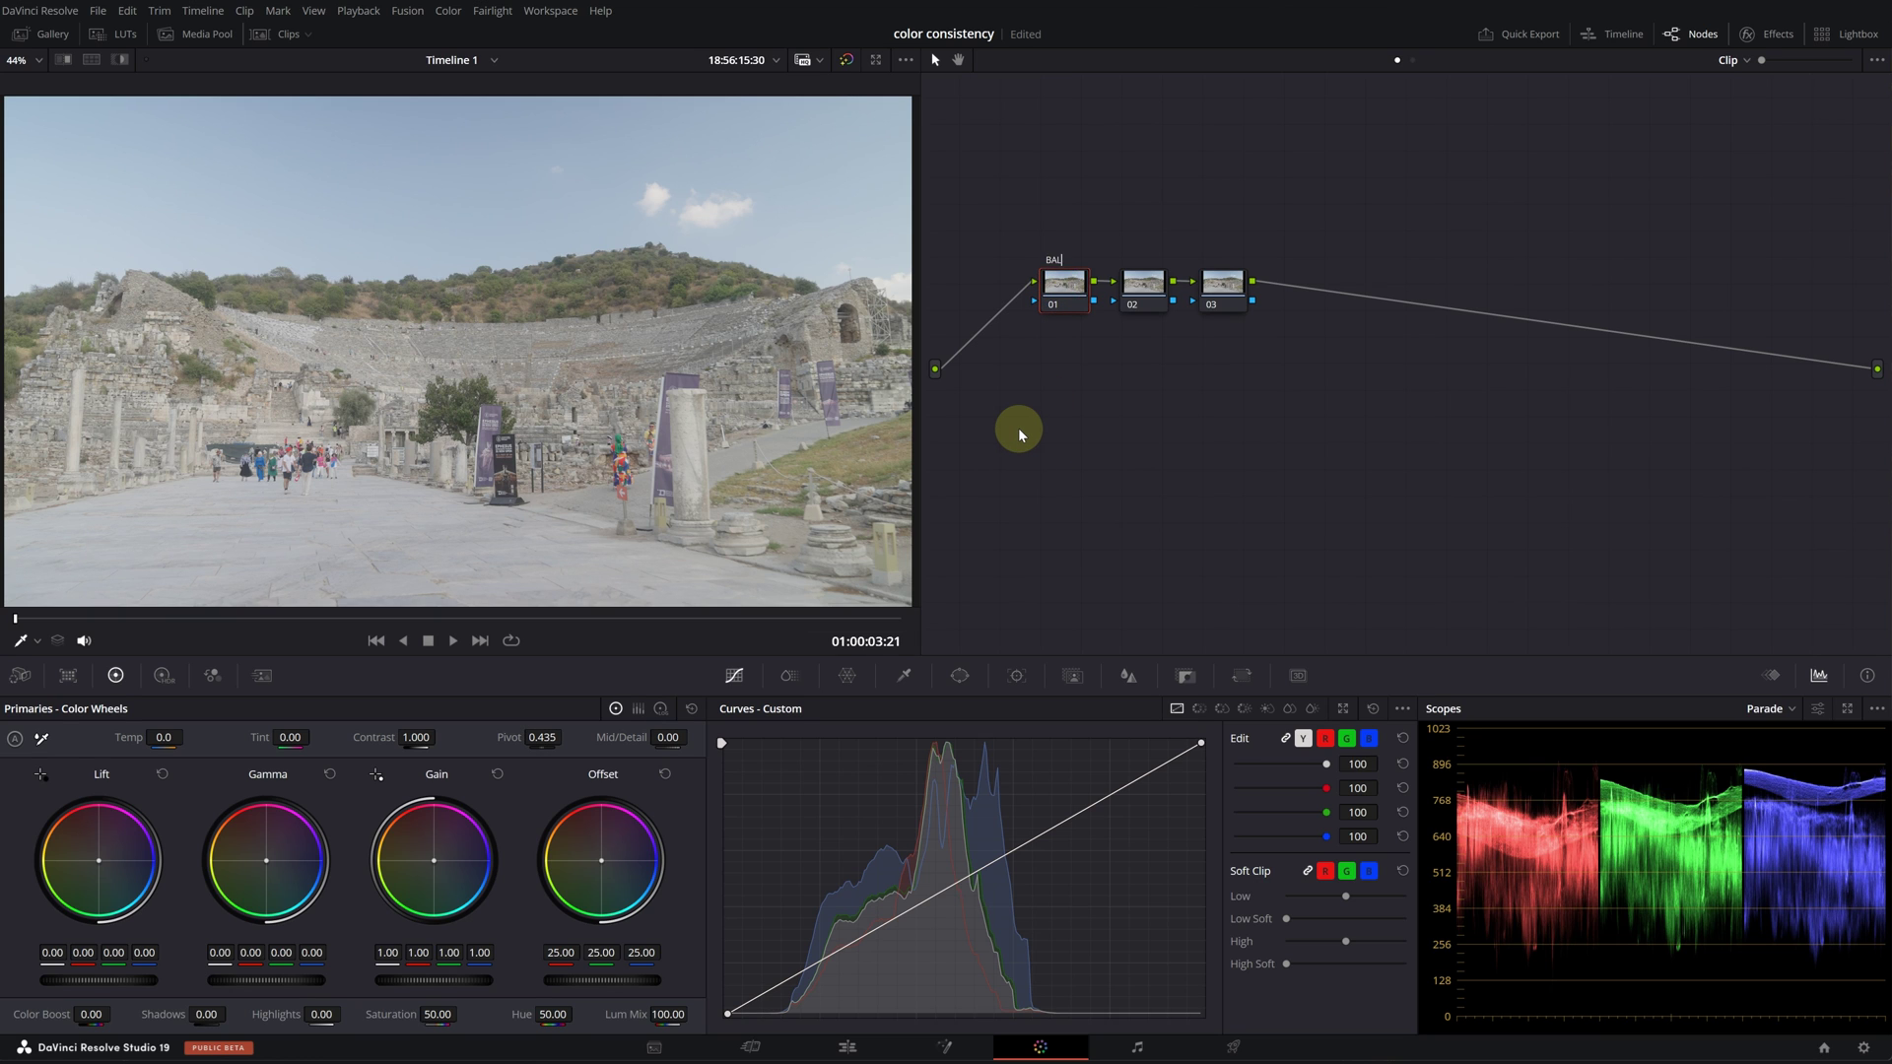
click(1143, 304)
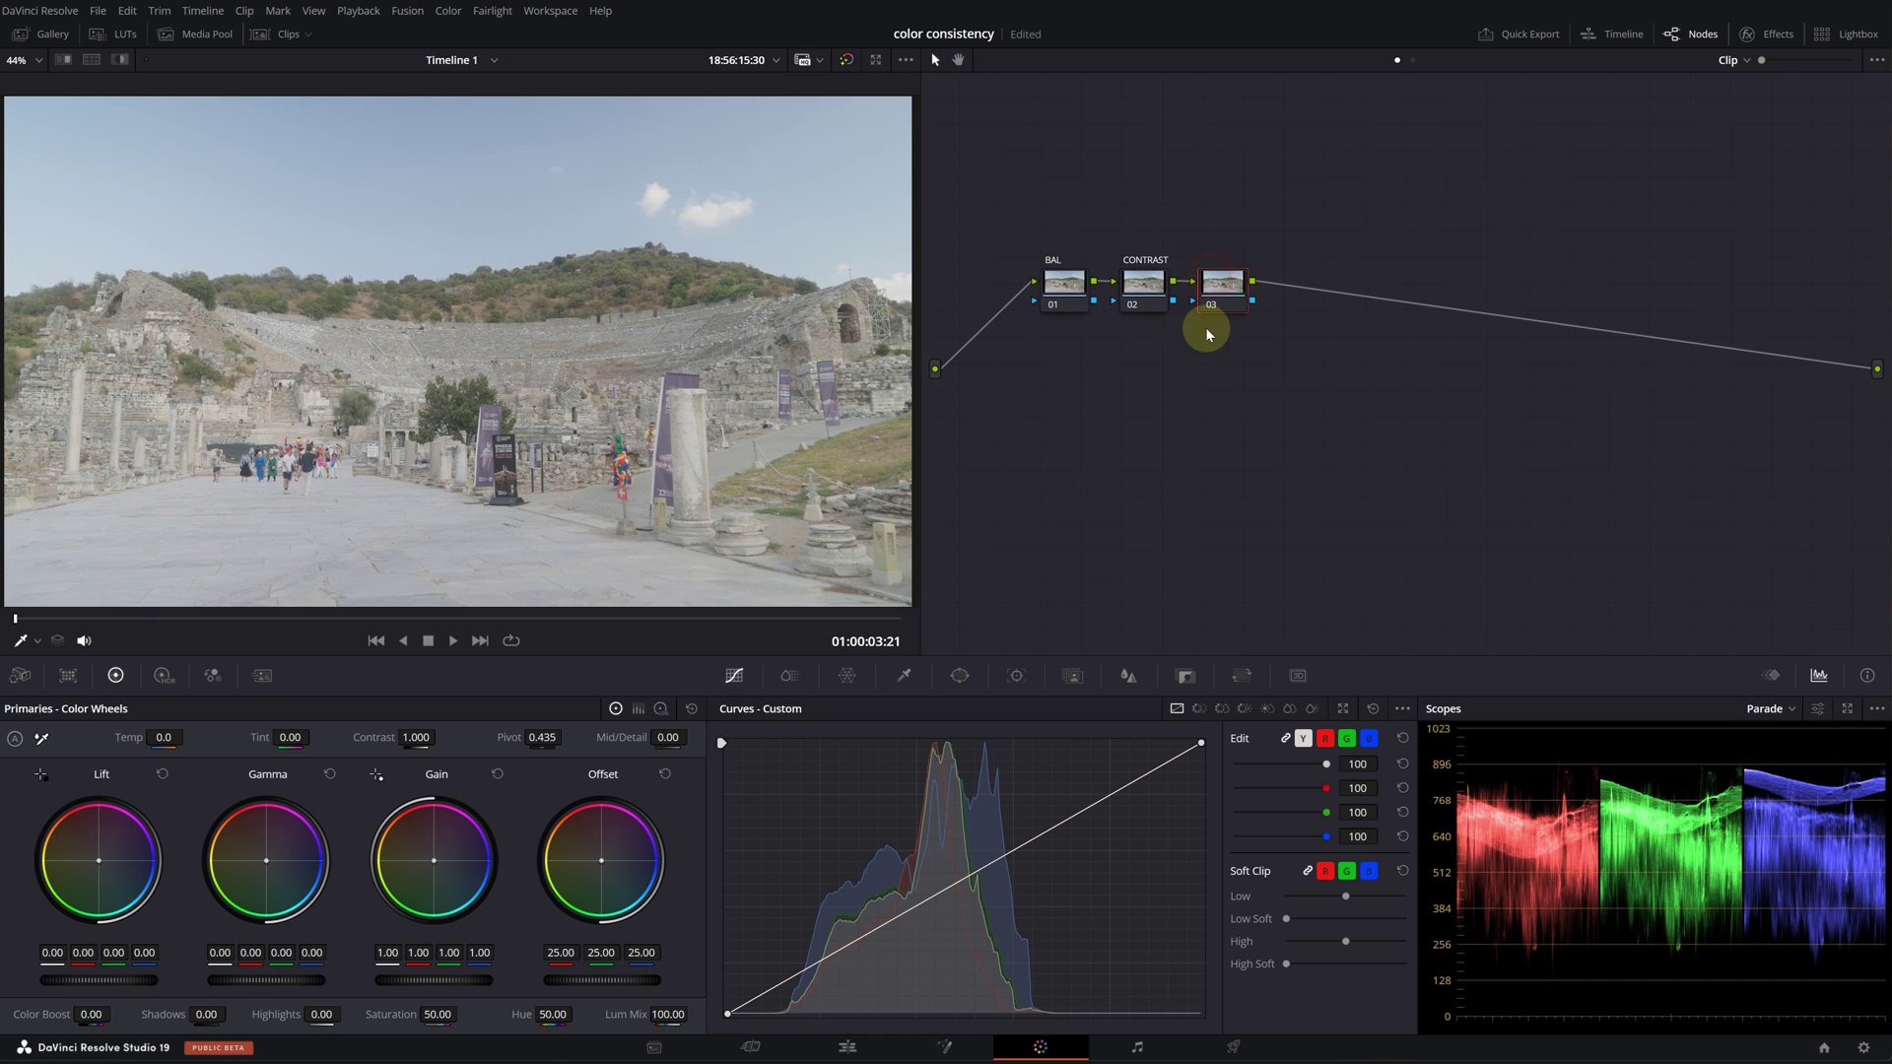
Step: Label node 03 SAT and balance BAL with Lift -0.07, Gamma 0.03, Gain 1.13, Offset 20.80
click(1084, 301)
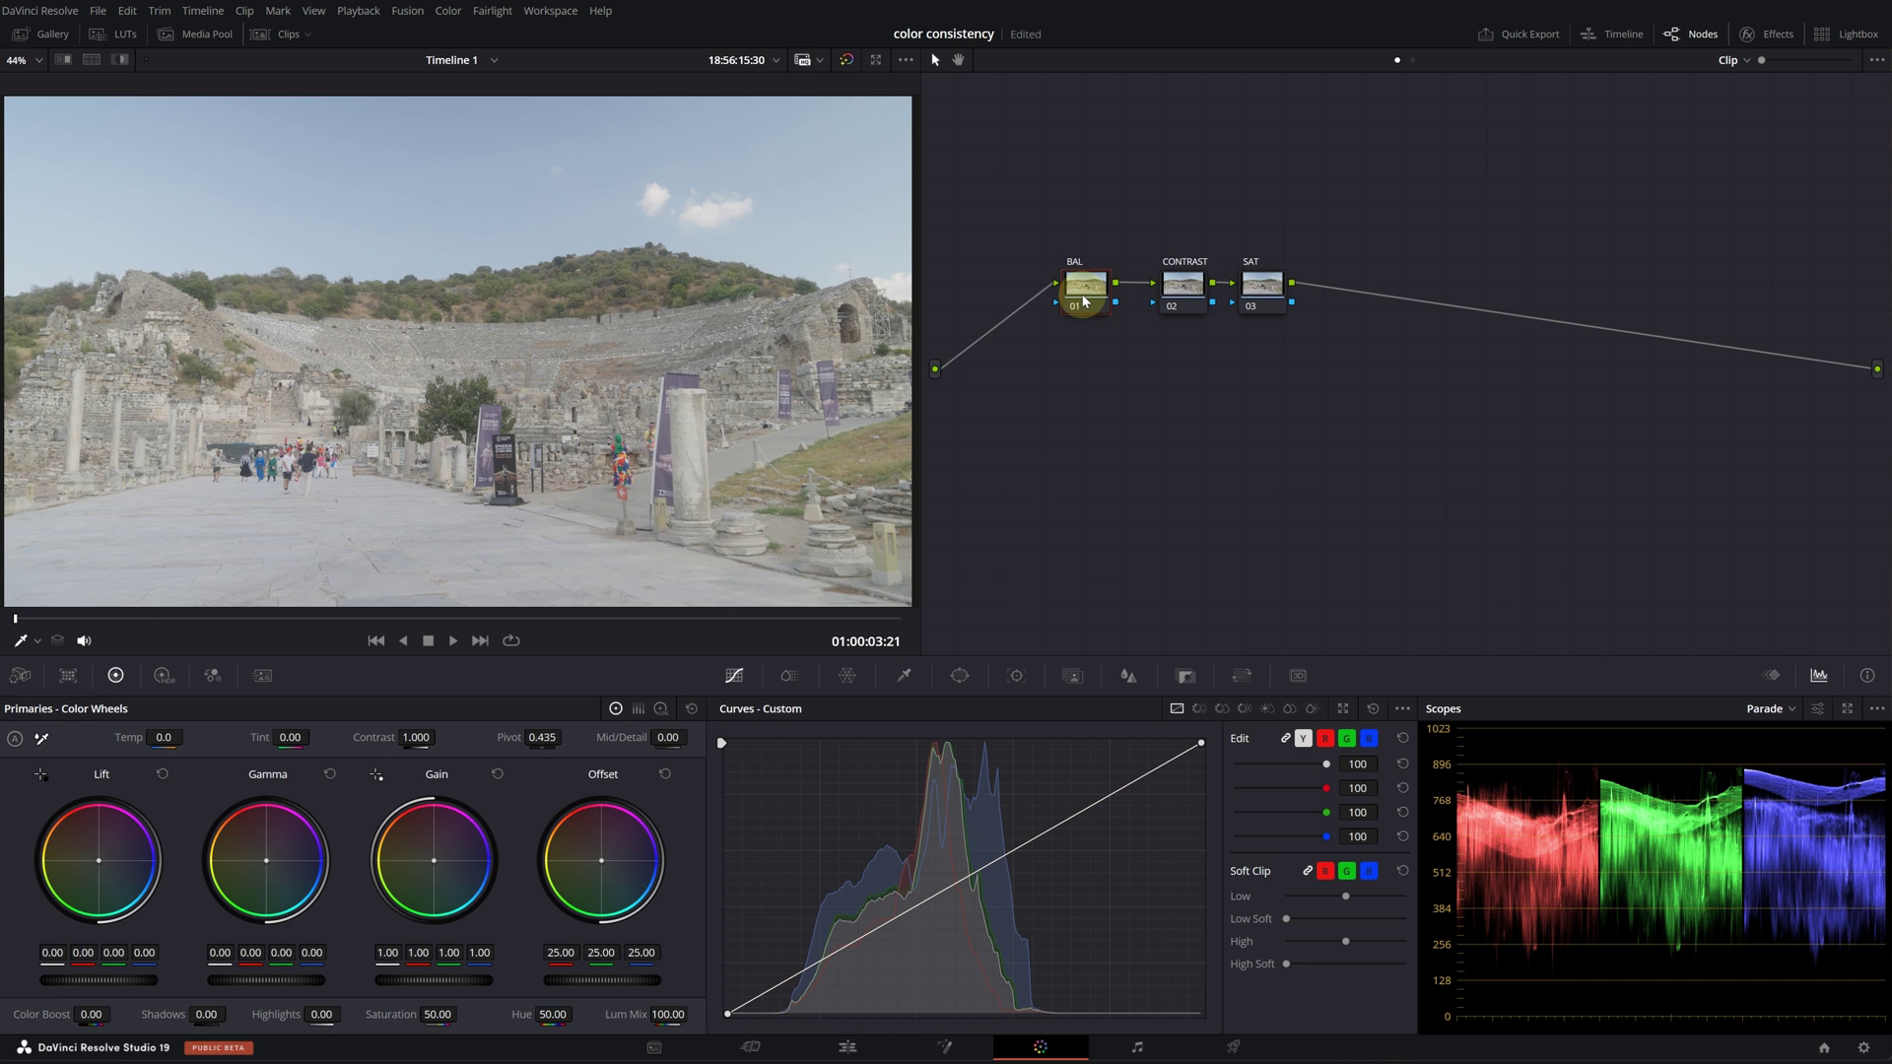
drag(414, 976, 483, 983)
drag(89, 978, 51, 965)
drag(847, 965, 510, 1003)
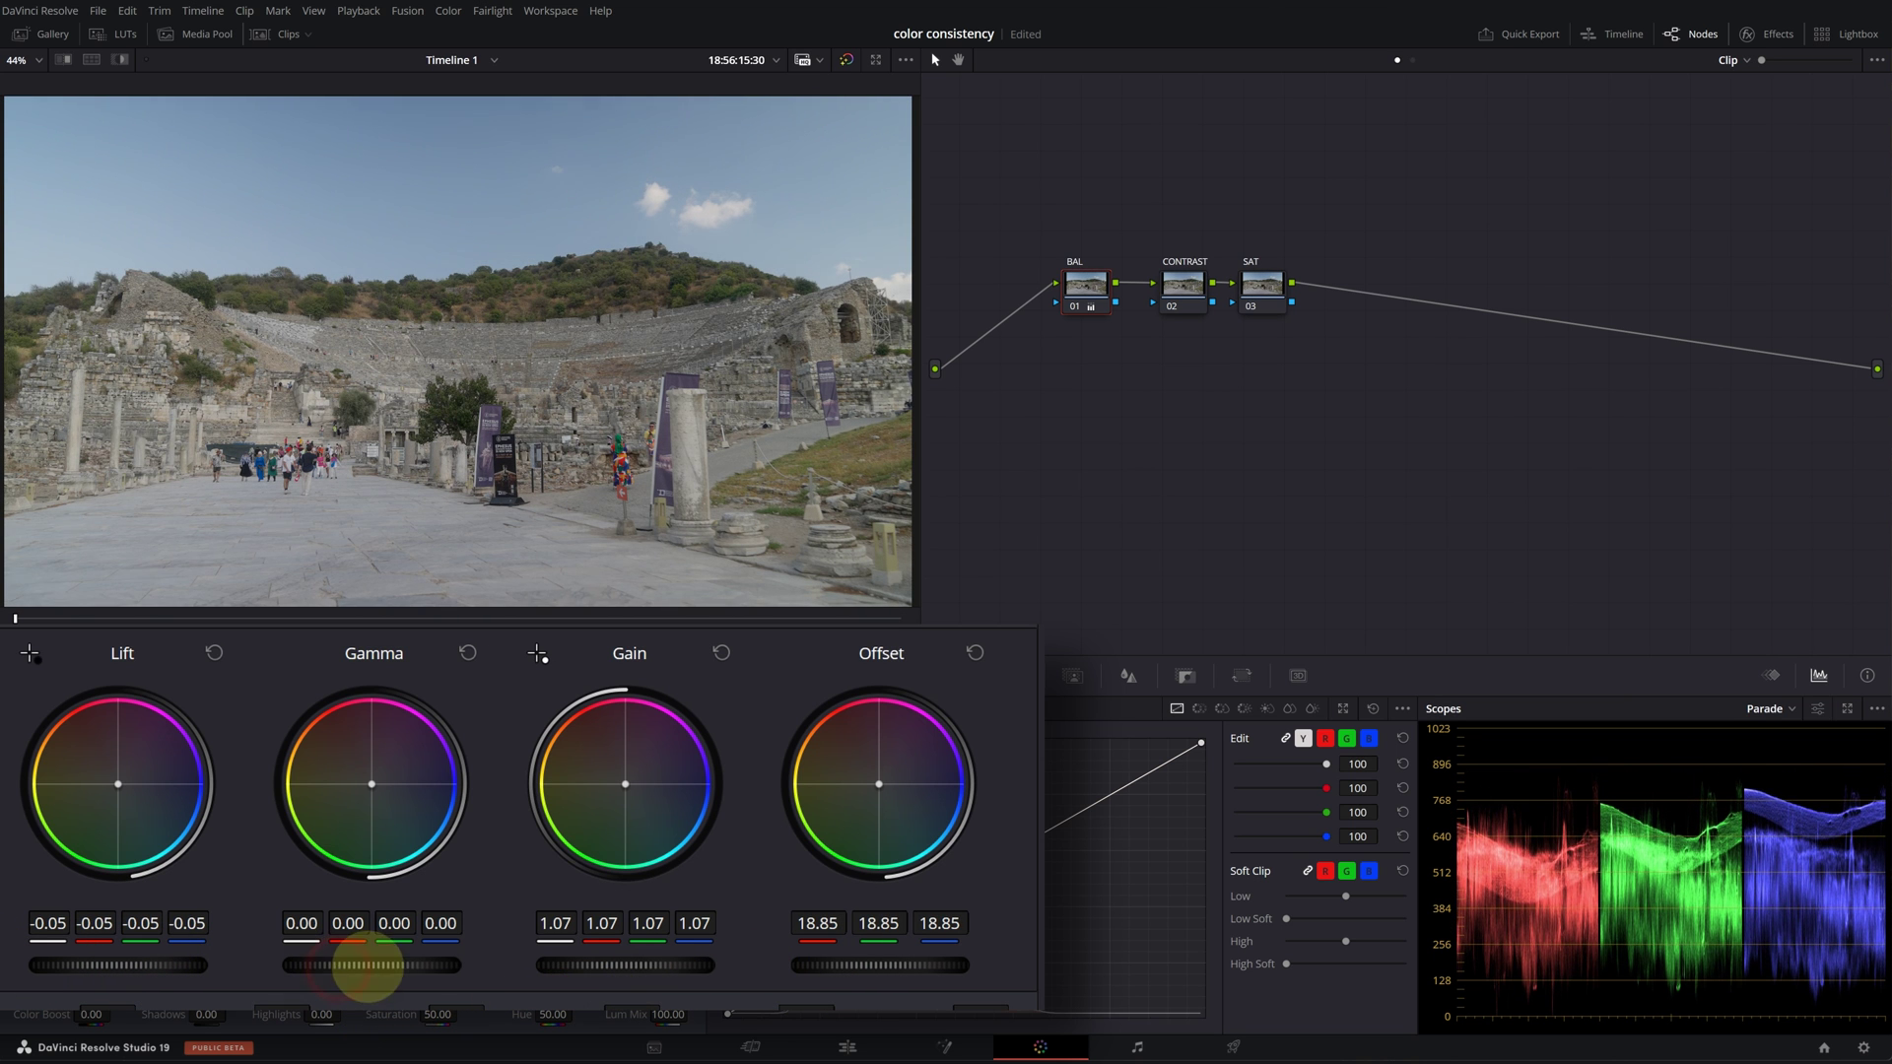
drag(367, 967, 548, 958)
drag(670, 972, 803, 974)
drag(144, 970, 81, 970)
drag(863, 961, 1035, 984)
drag(595, 960, 723, 980)
click(1077, 311)
click(1076, 312)
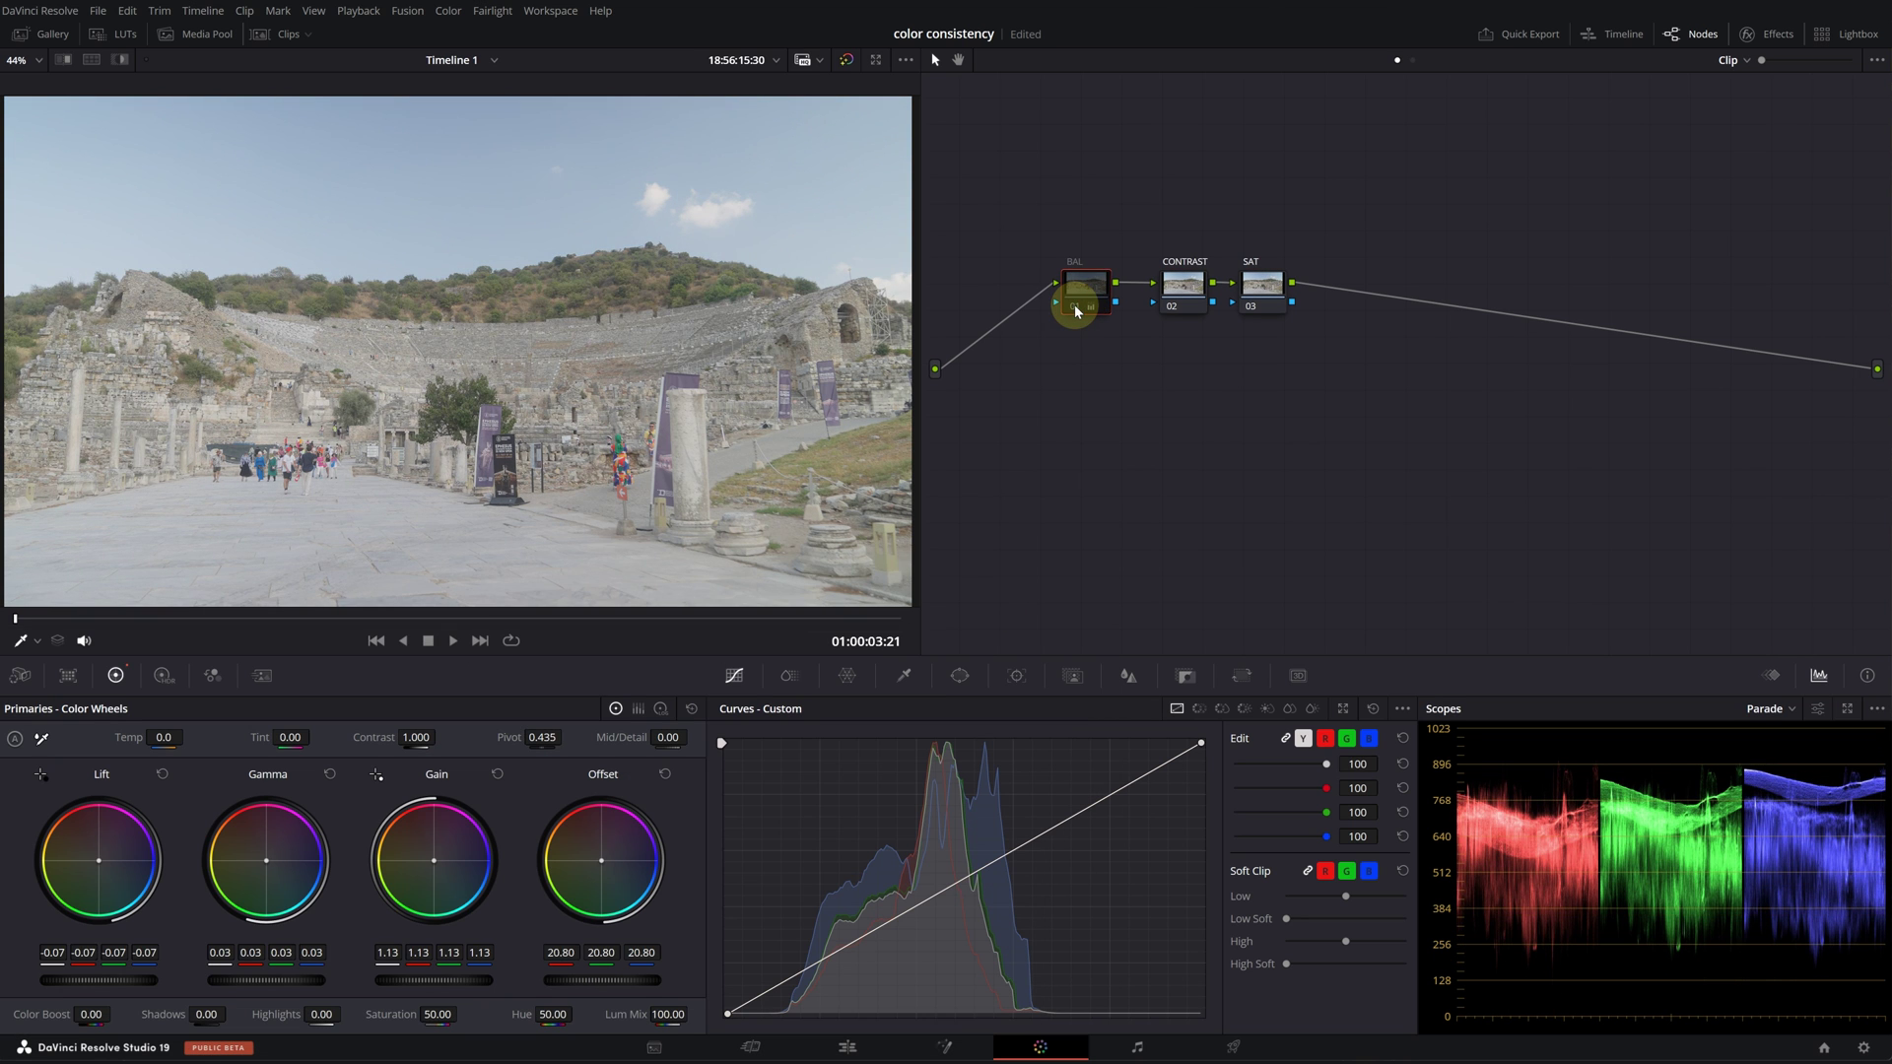
click(1076, 311)
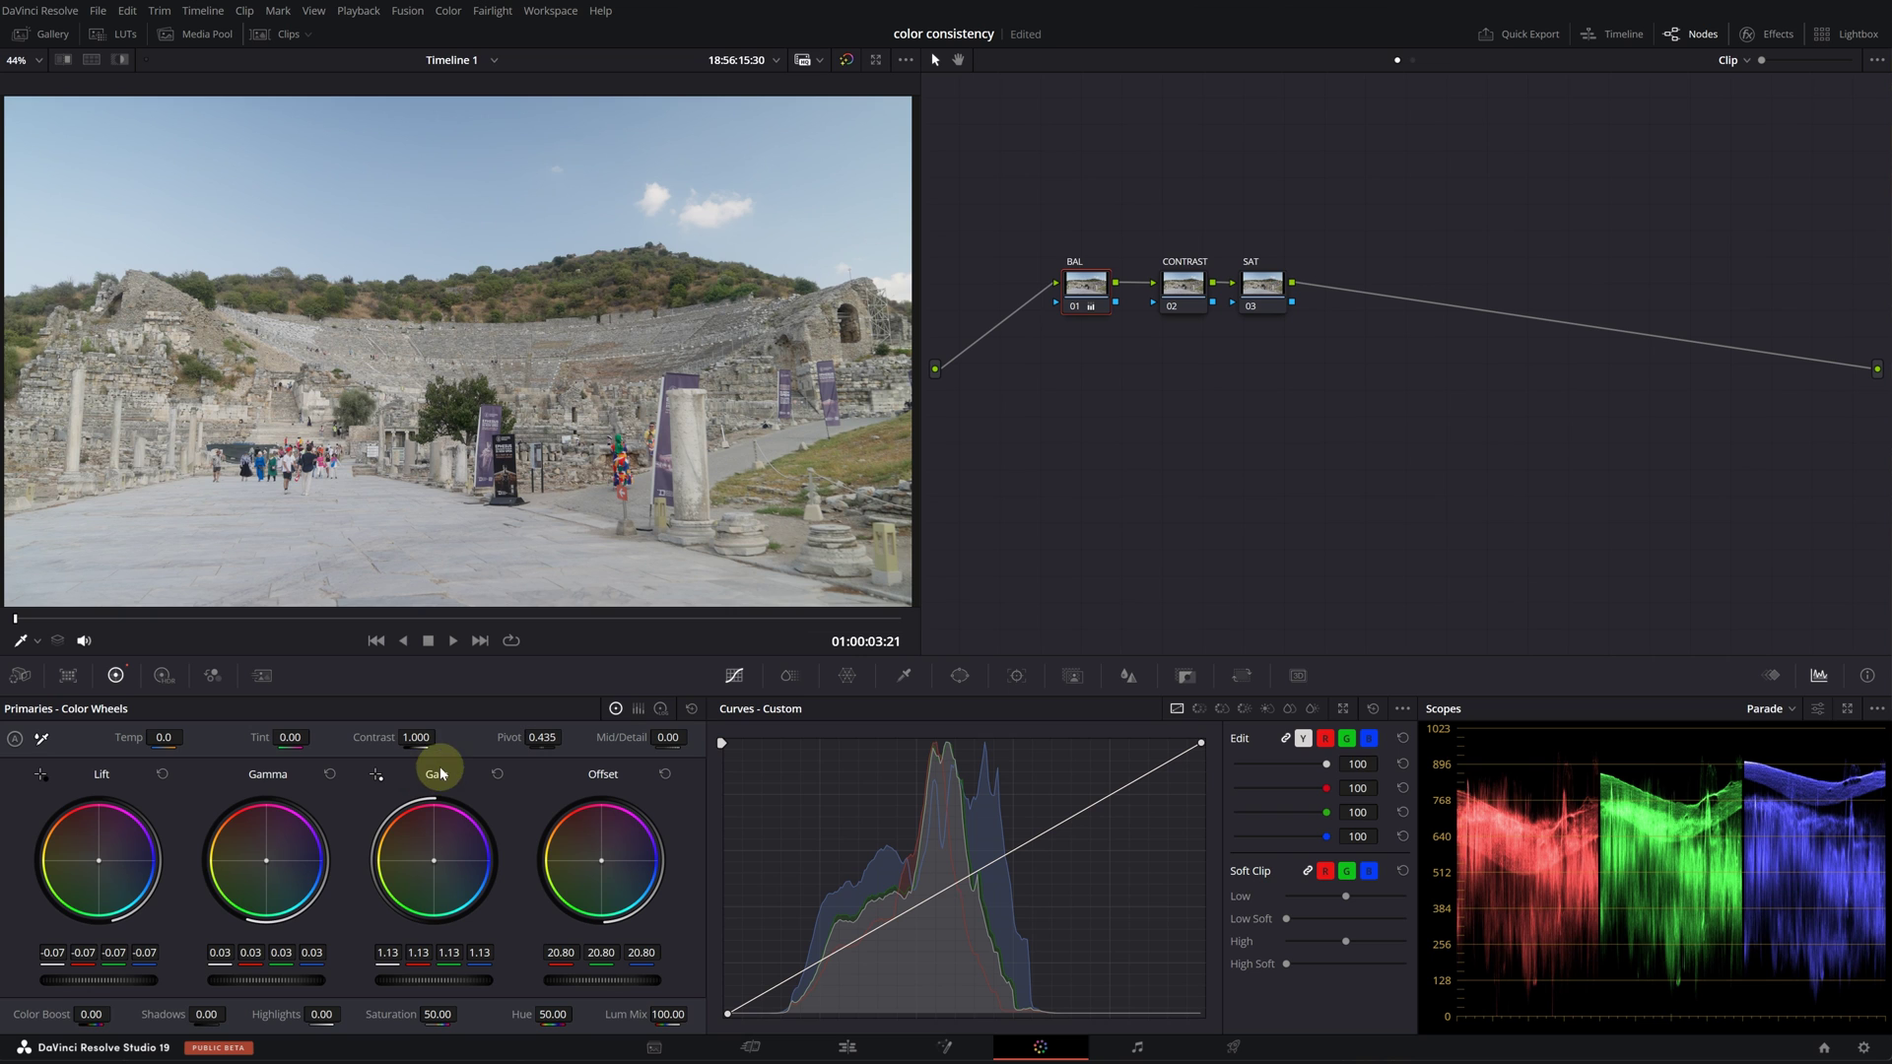
Step: Warm the BAL node with HDR Temp 267.20 and compare it bypassed versus enabled
click(162, 675)
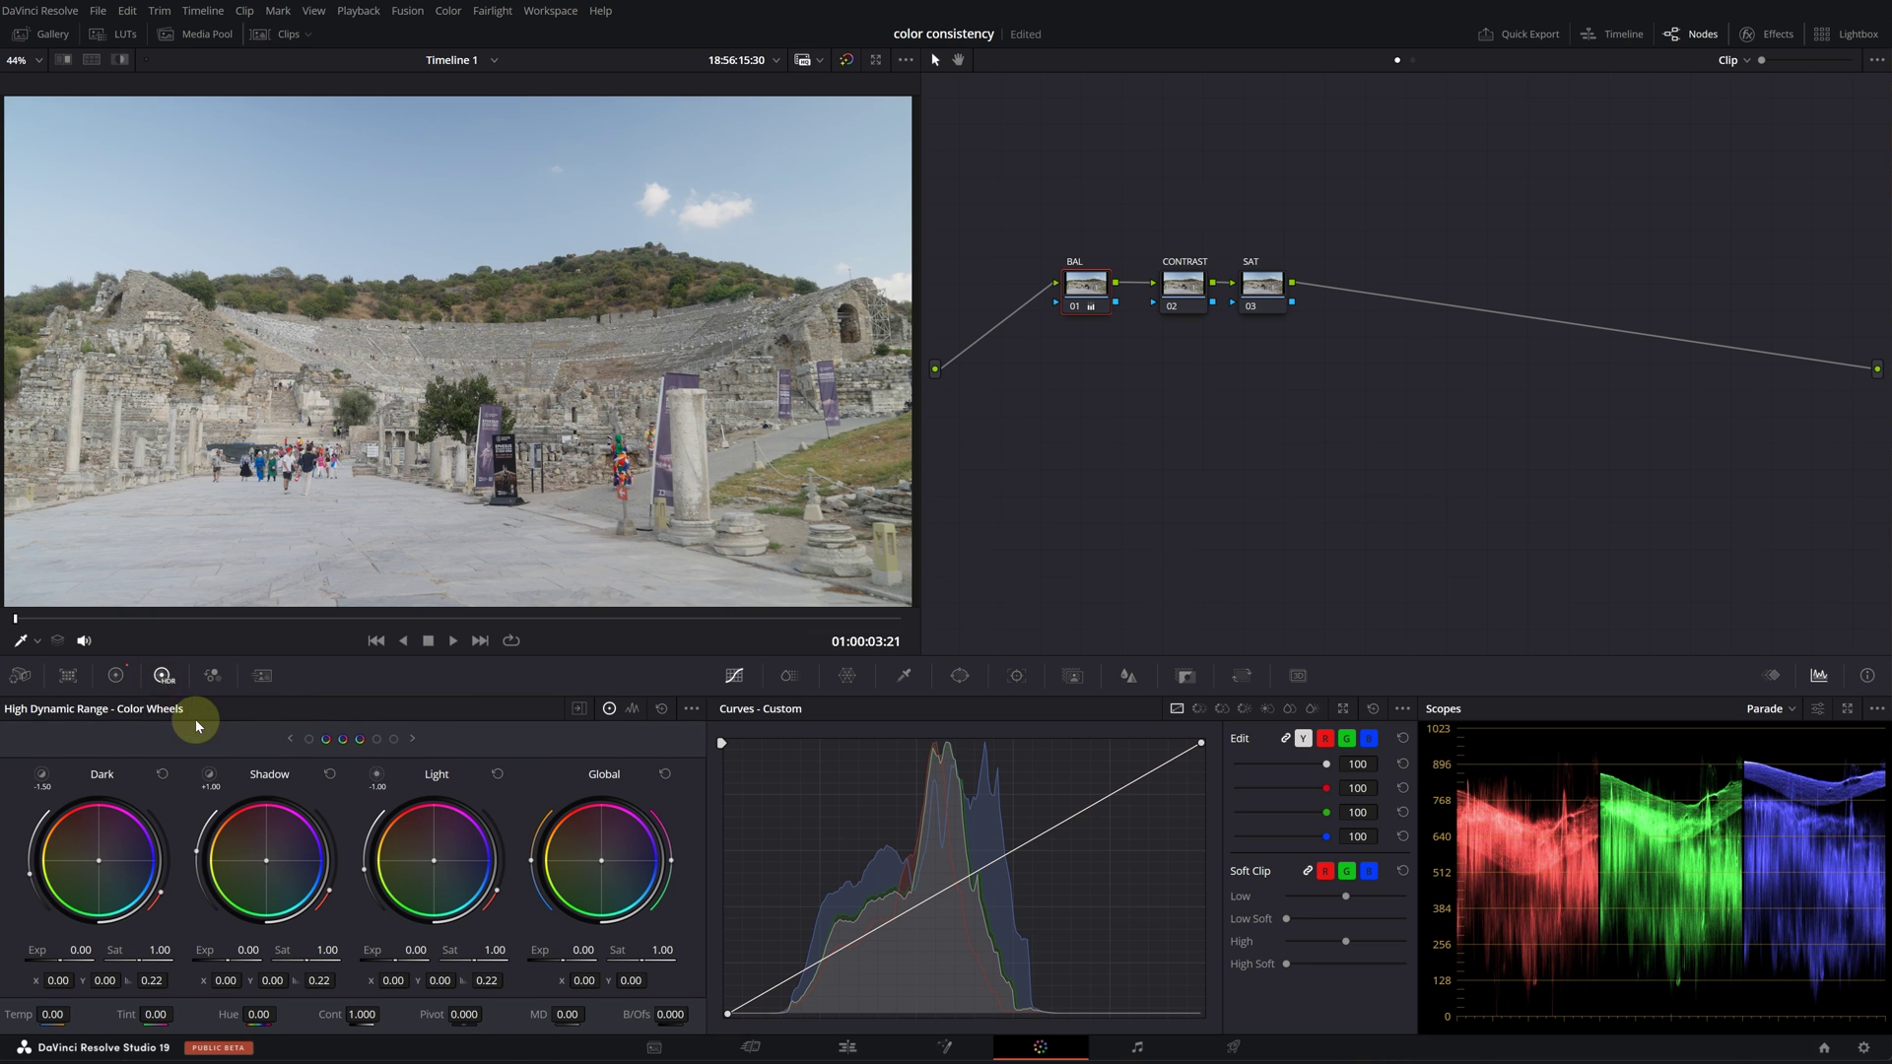
drag(49, 1014, 1031, 367)
click(1075, 307)
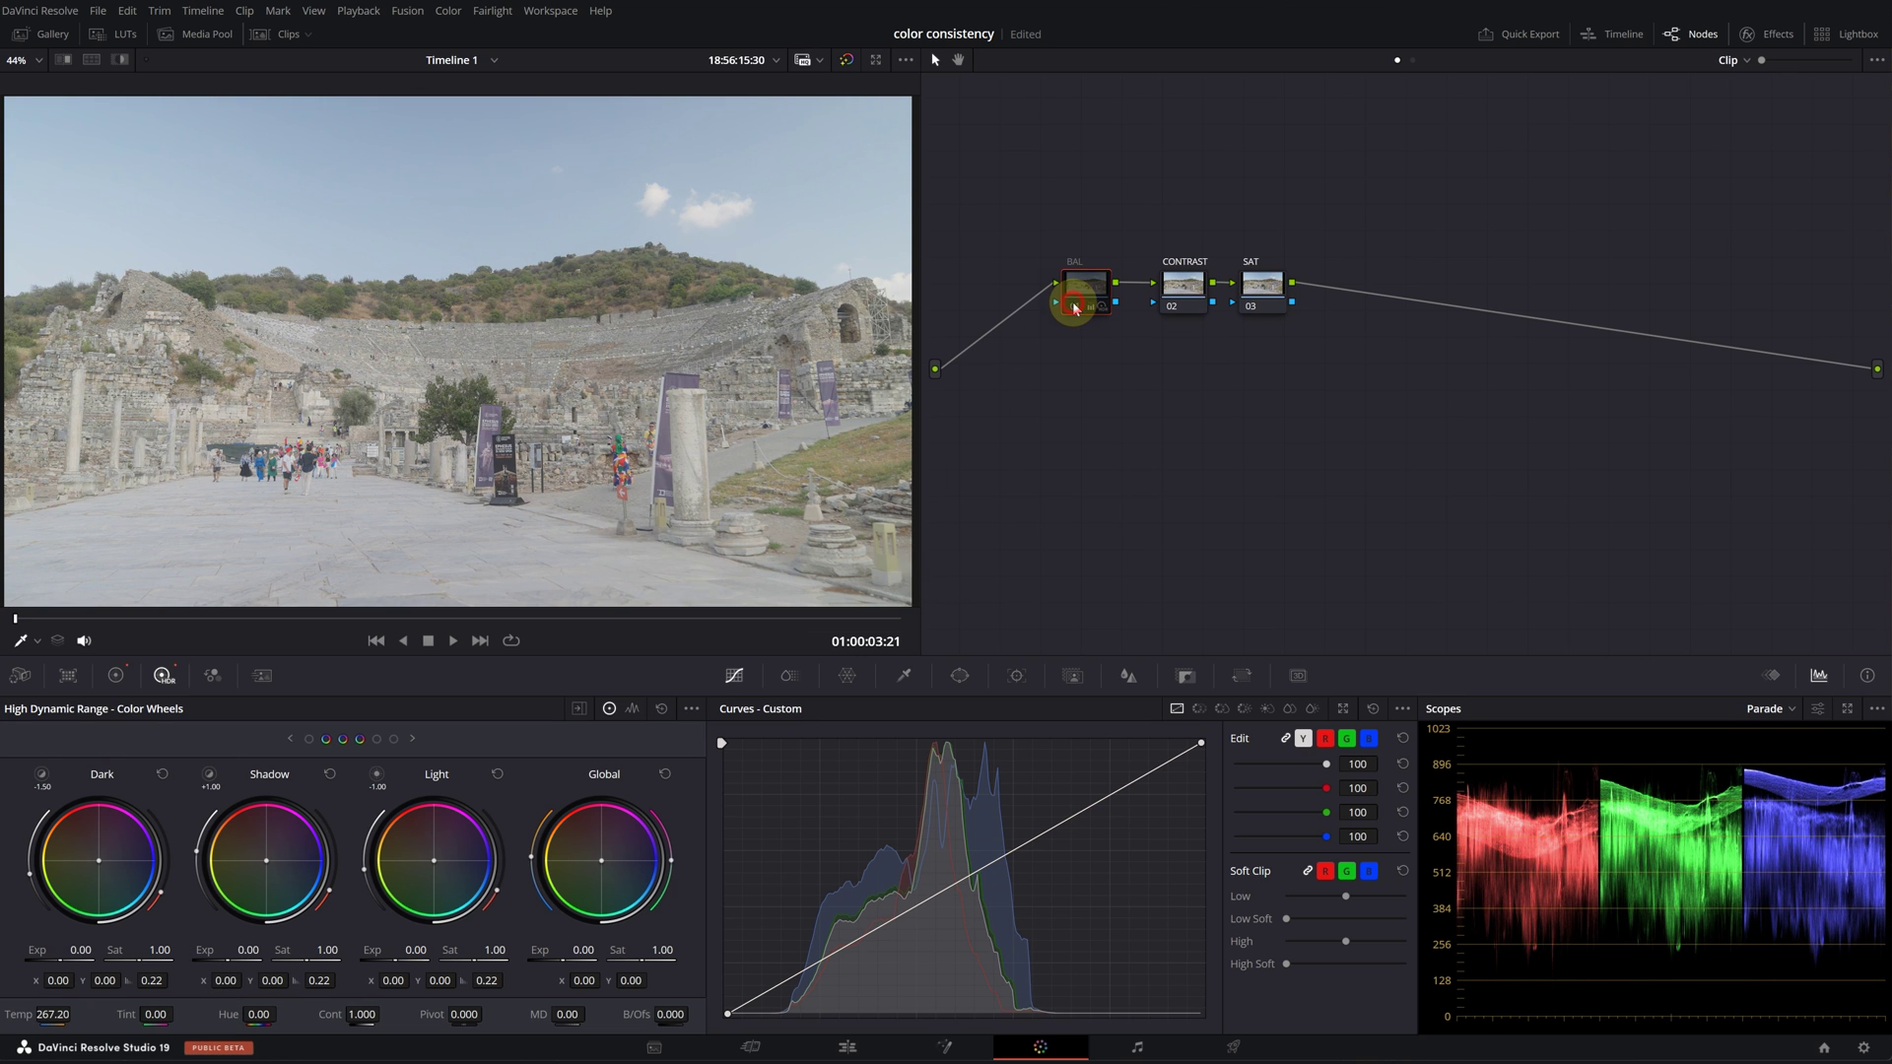
click(1075, 307)
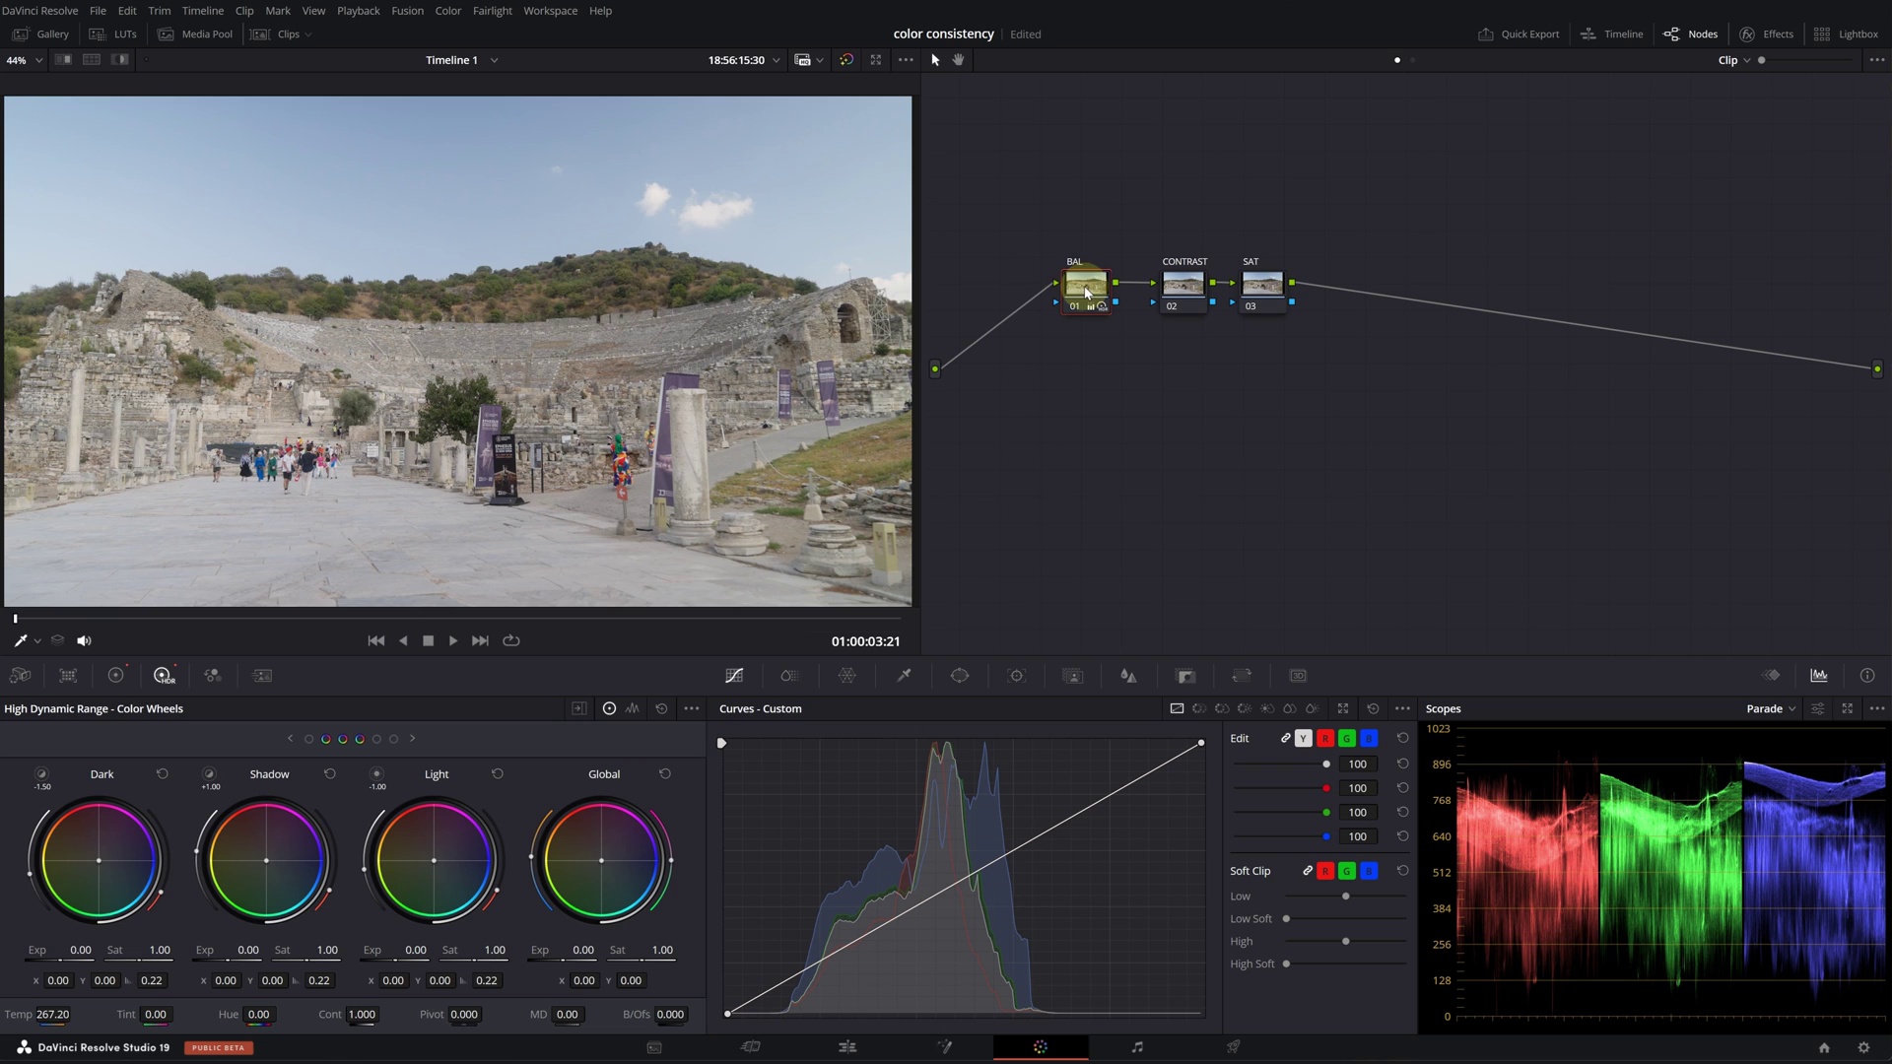
click(1182, 288)
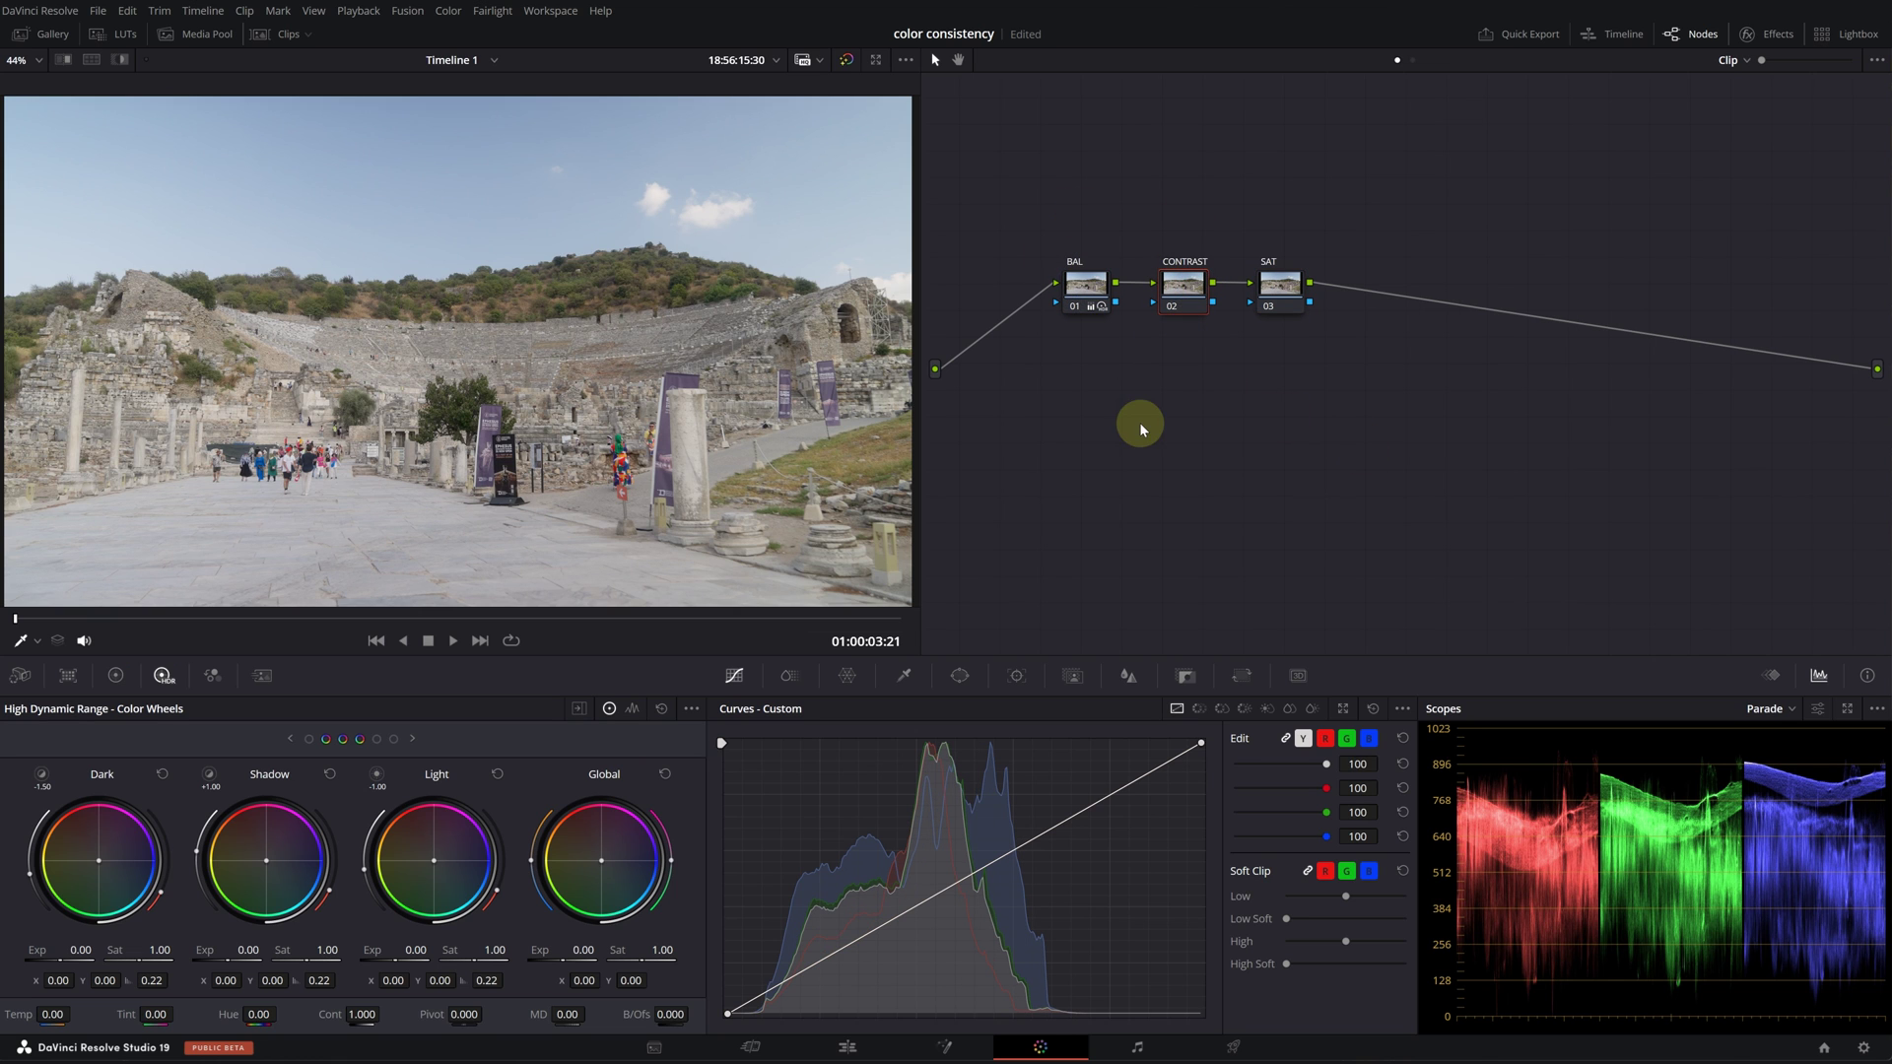
Step: Give the CONTRAST node an S-shaped custom curve and Contrast 1.066
click(117, 675)
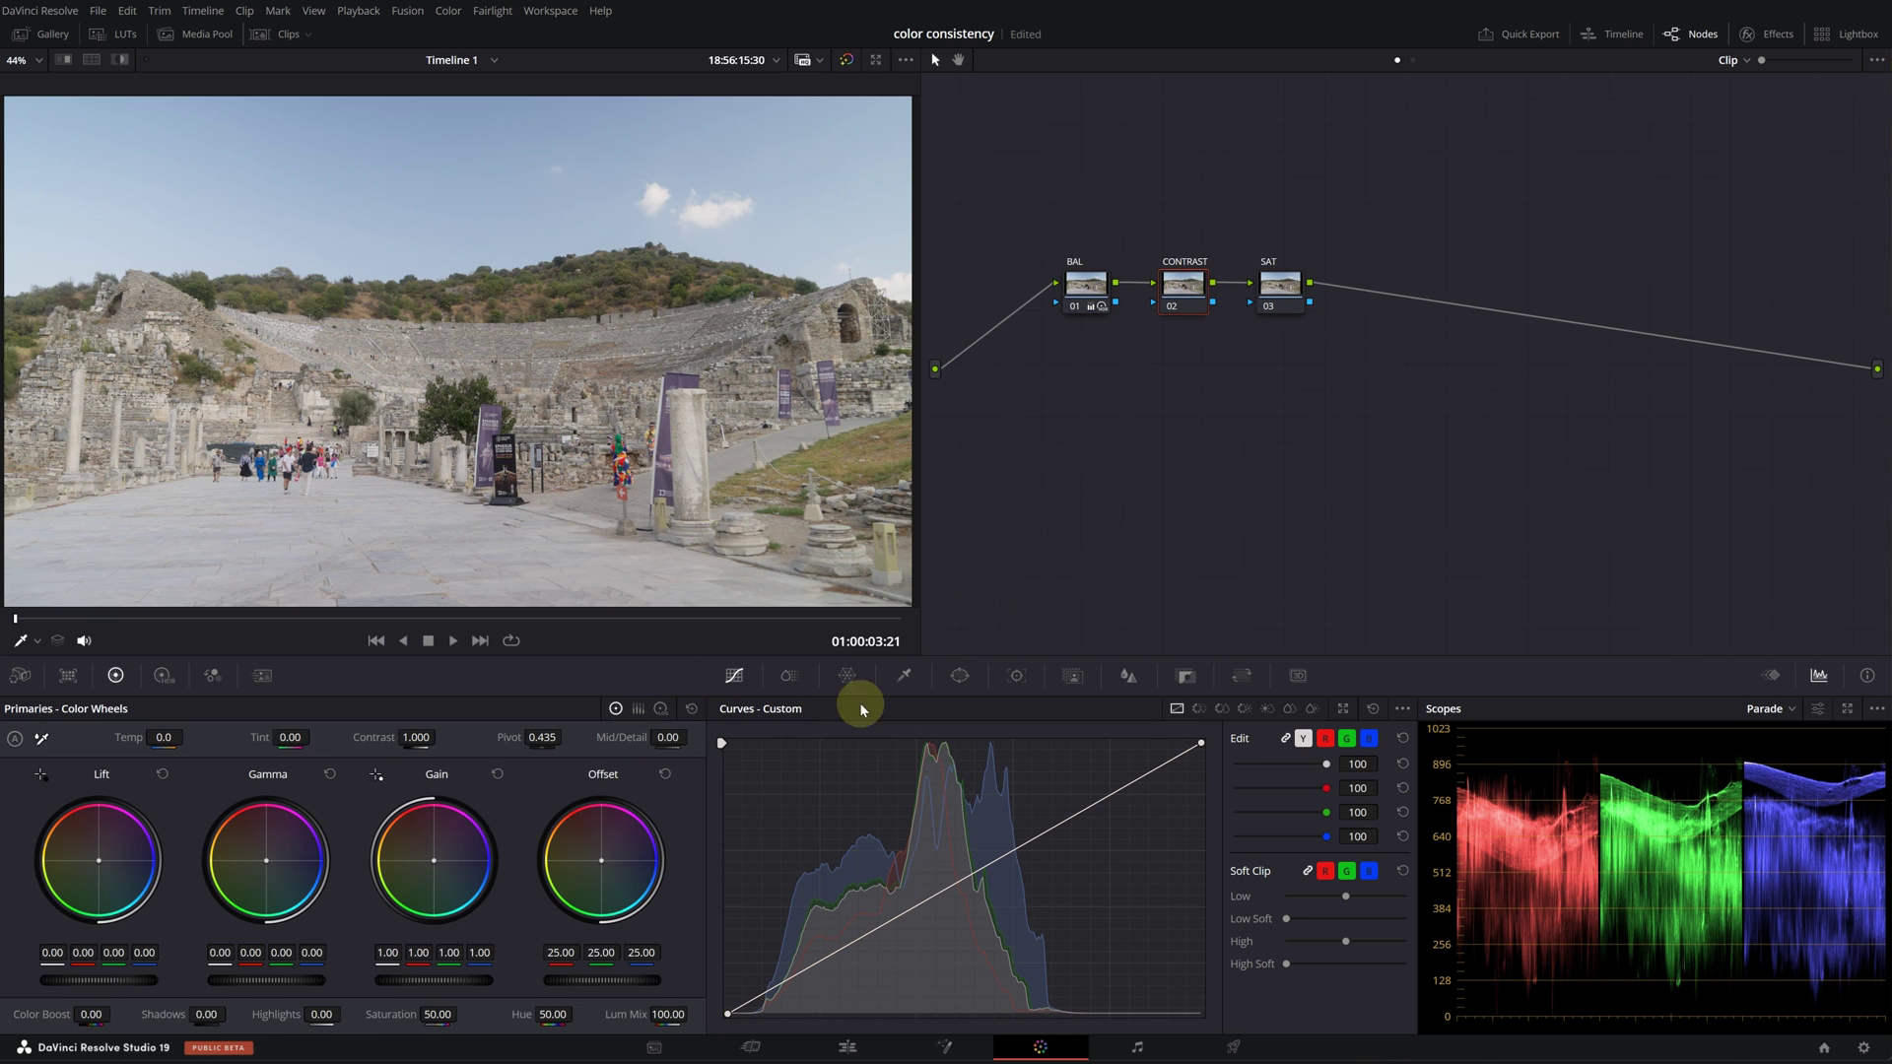
drag(778, 991, 785, 998)
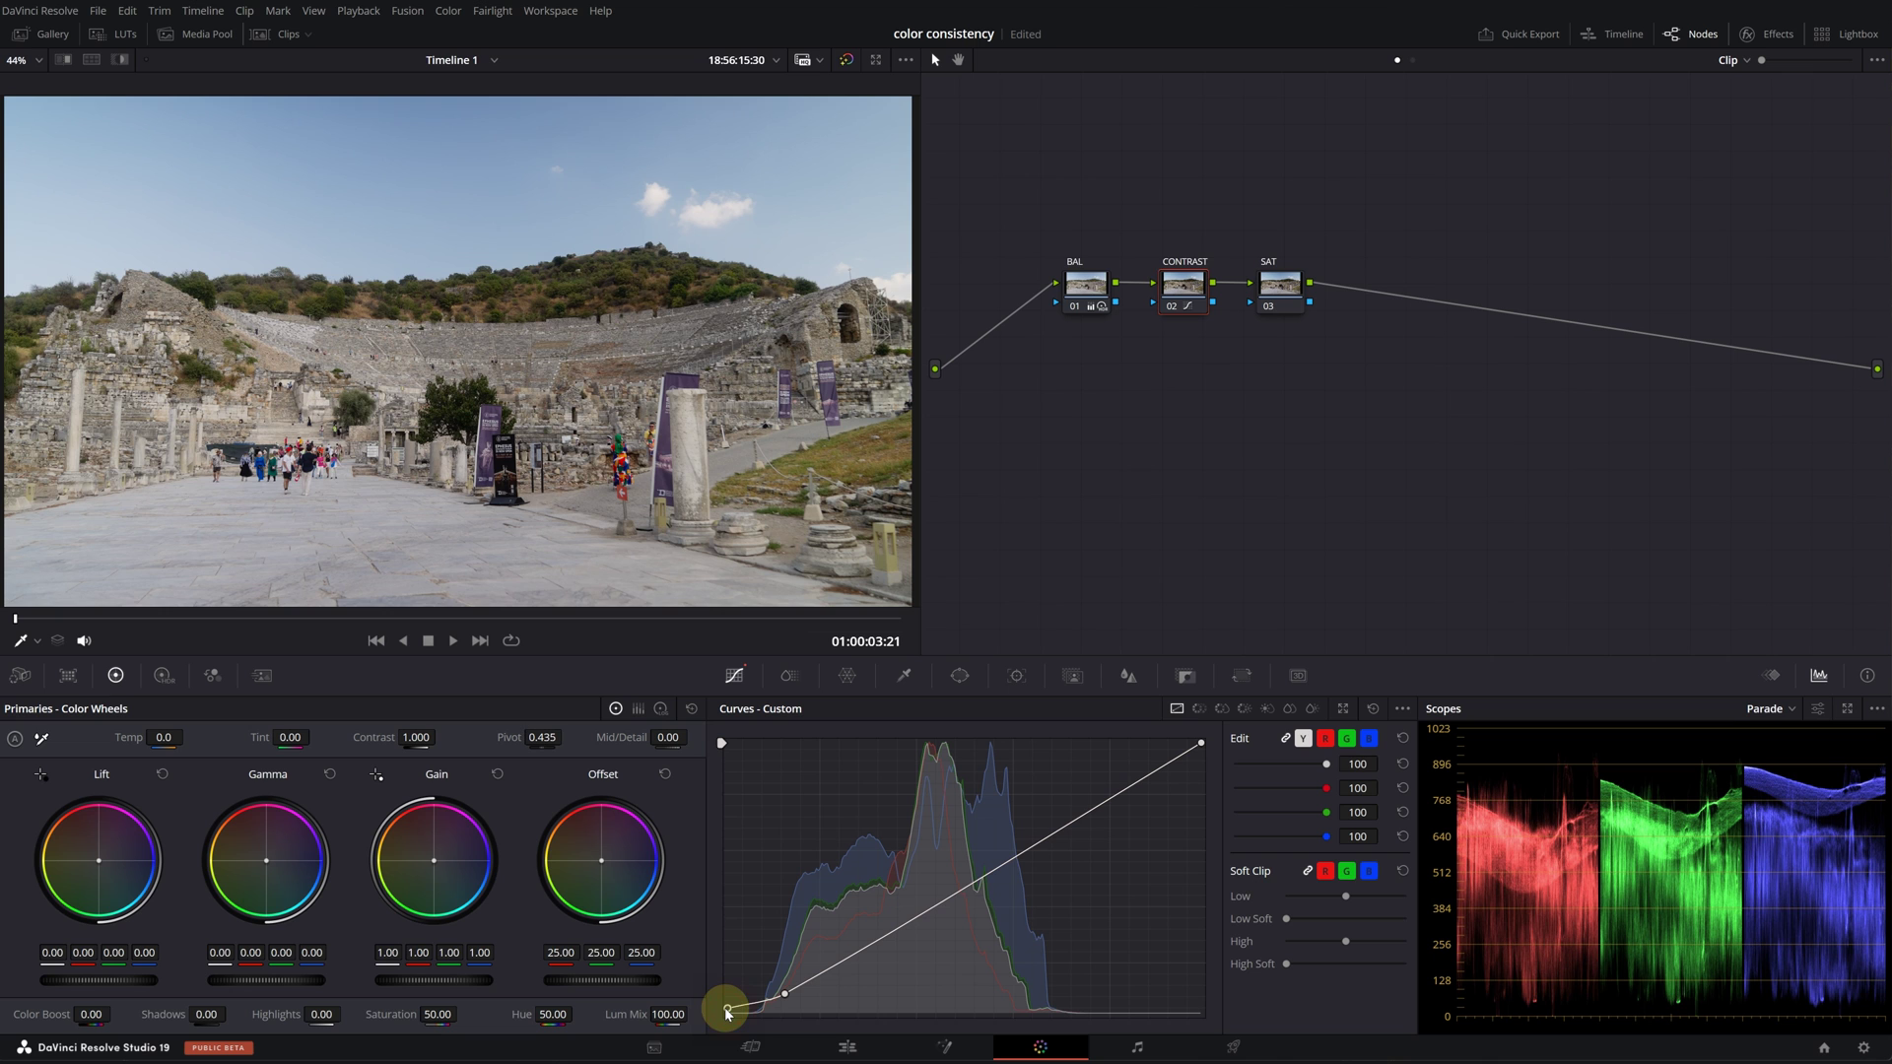
drag(784, 998, 772, 999)
drag(932, 925, 1084, 773)
click(1191, 757)
click(1173, 309)
click(1173, 310)
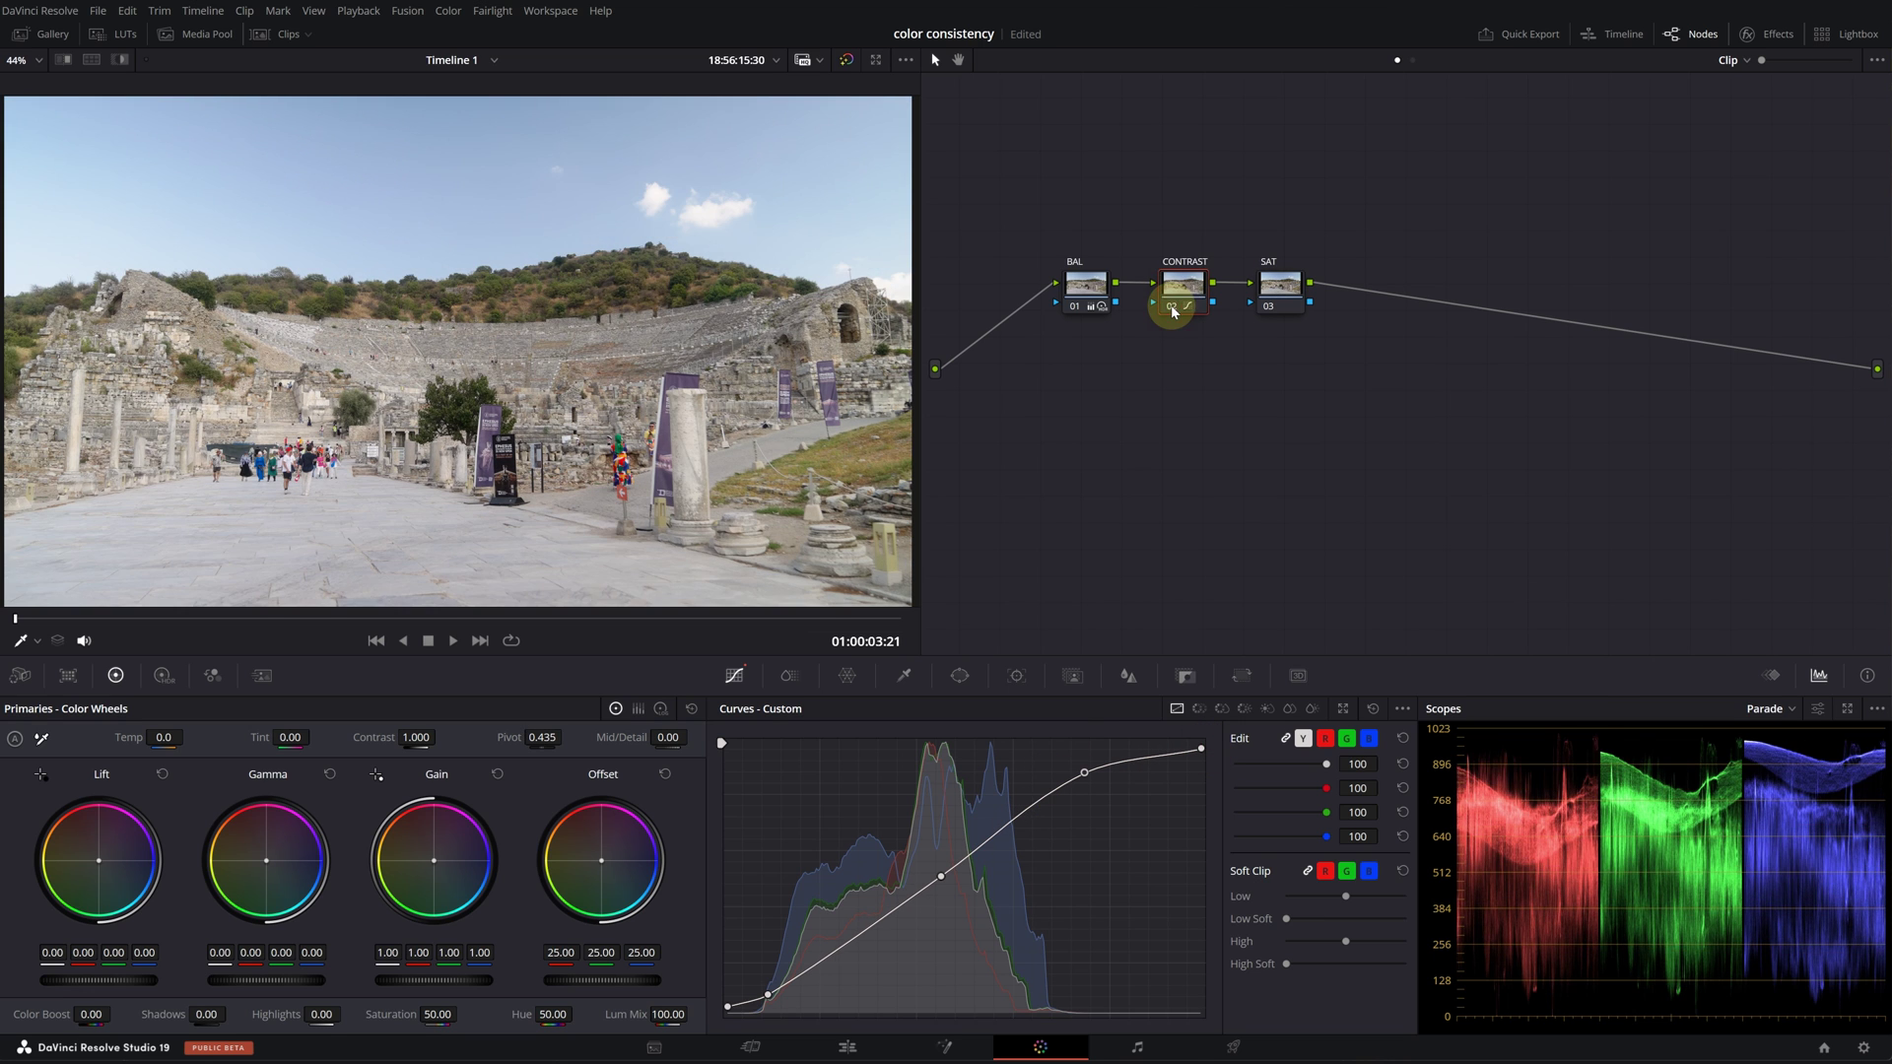
drag(412, 737, 437, 737)
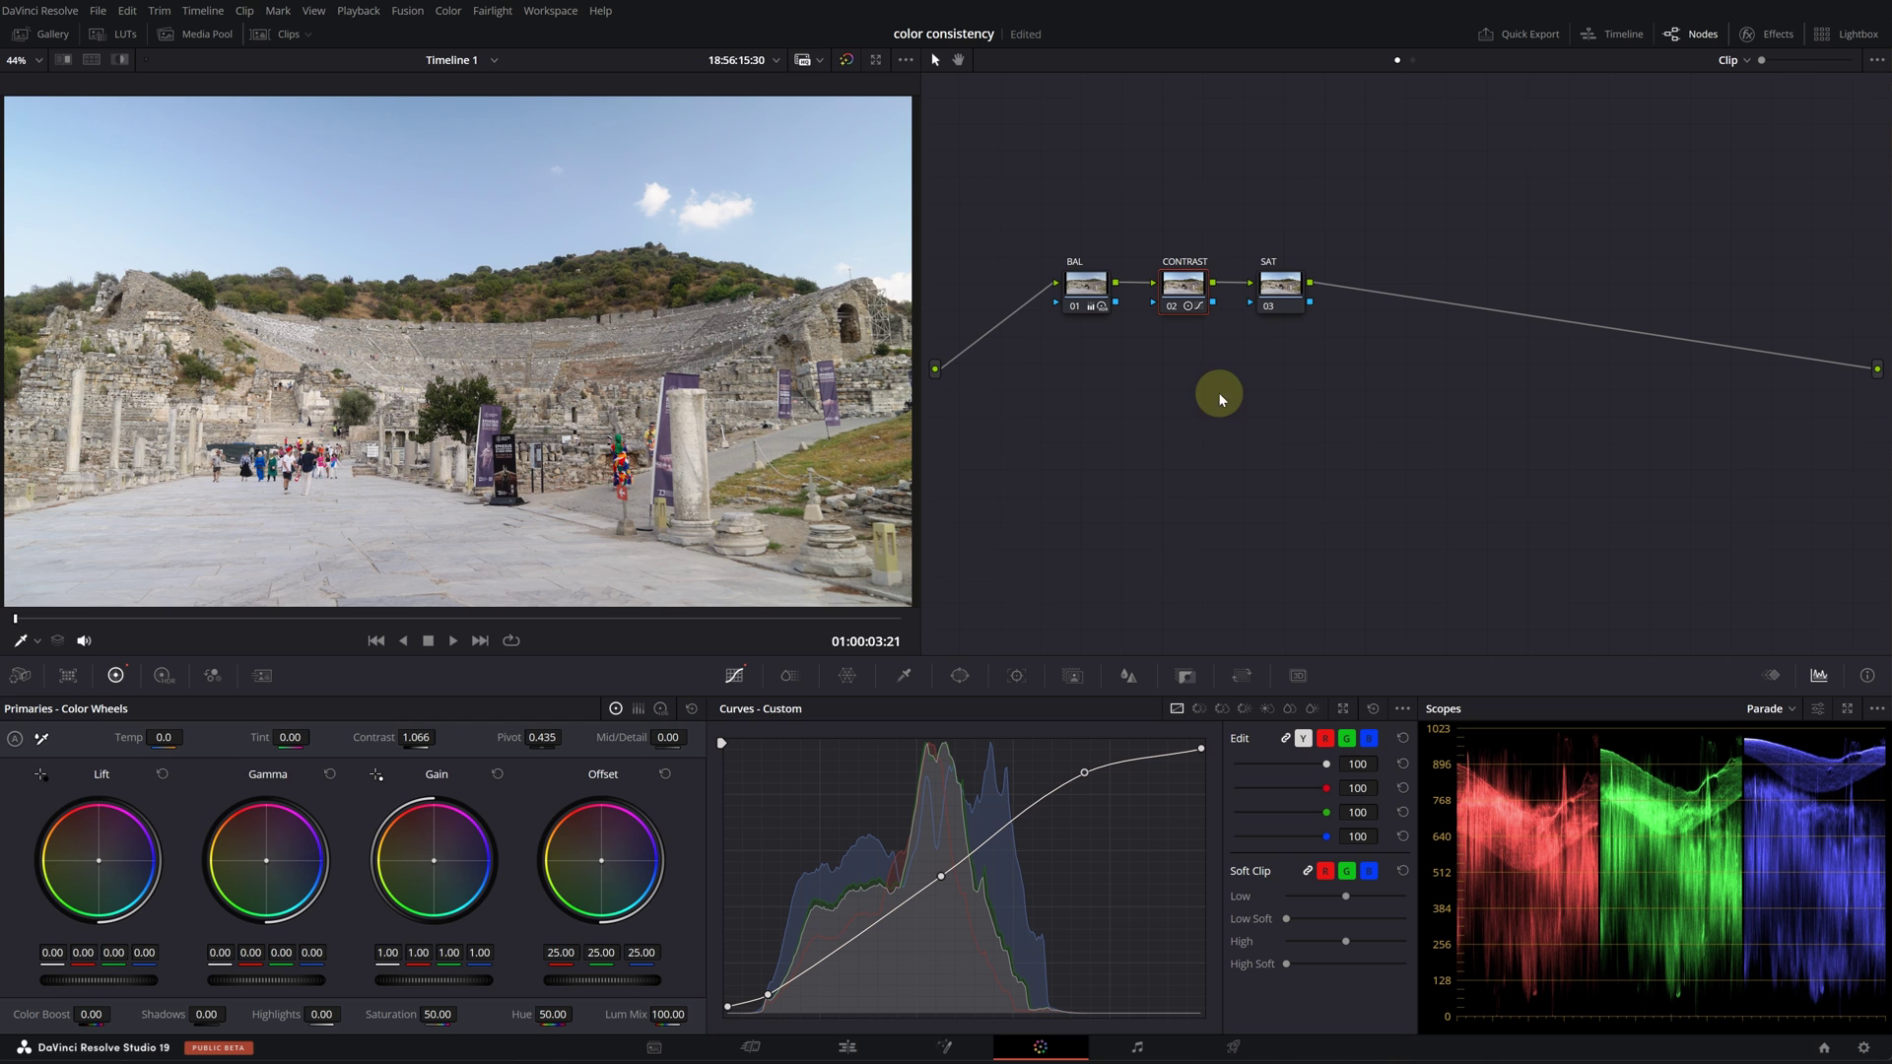
Step: Lower the BAL node's Gain to 1.09 and Highlights to -5.00
click(1104, 300)
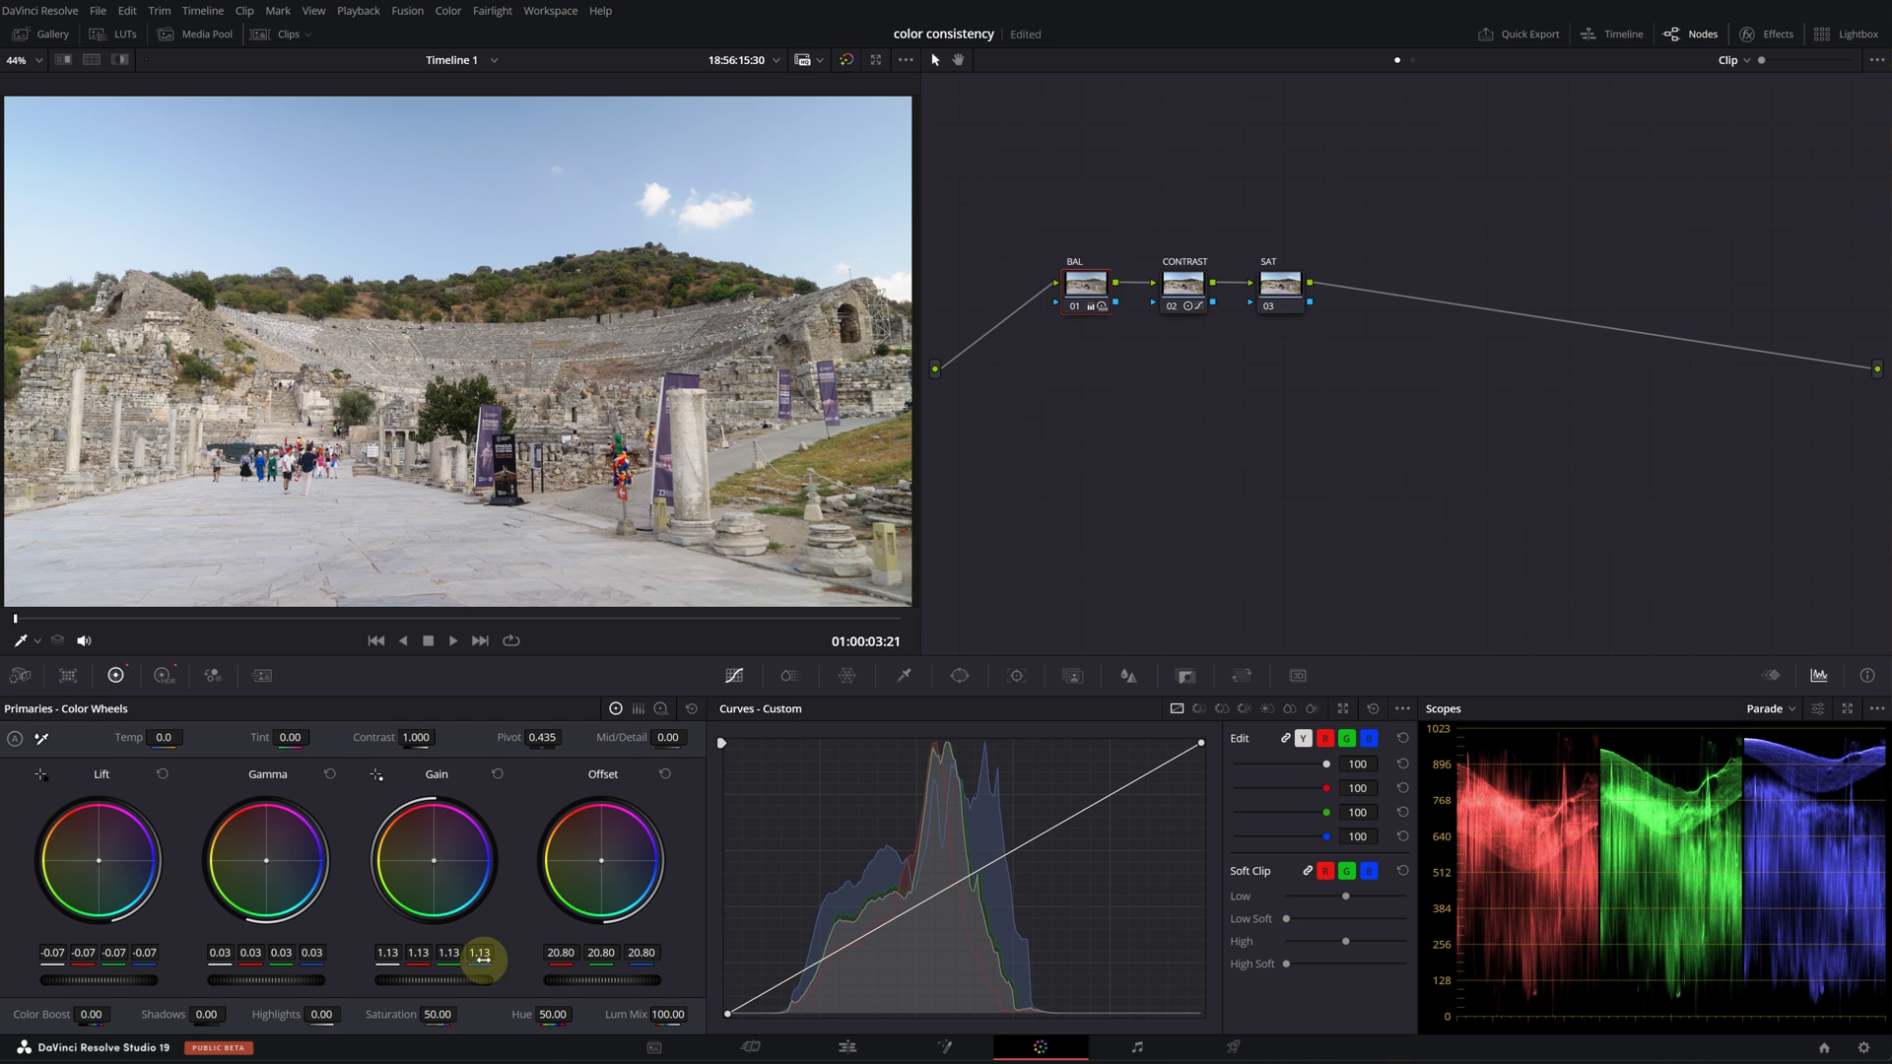
drag(327, 1012, 438, 976)
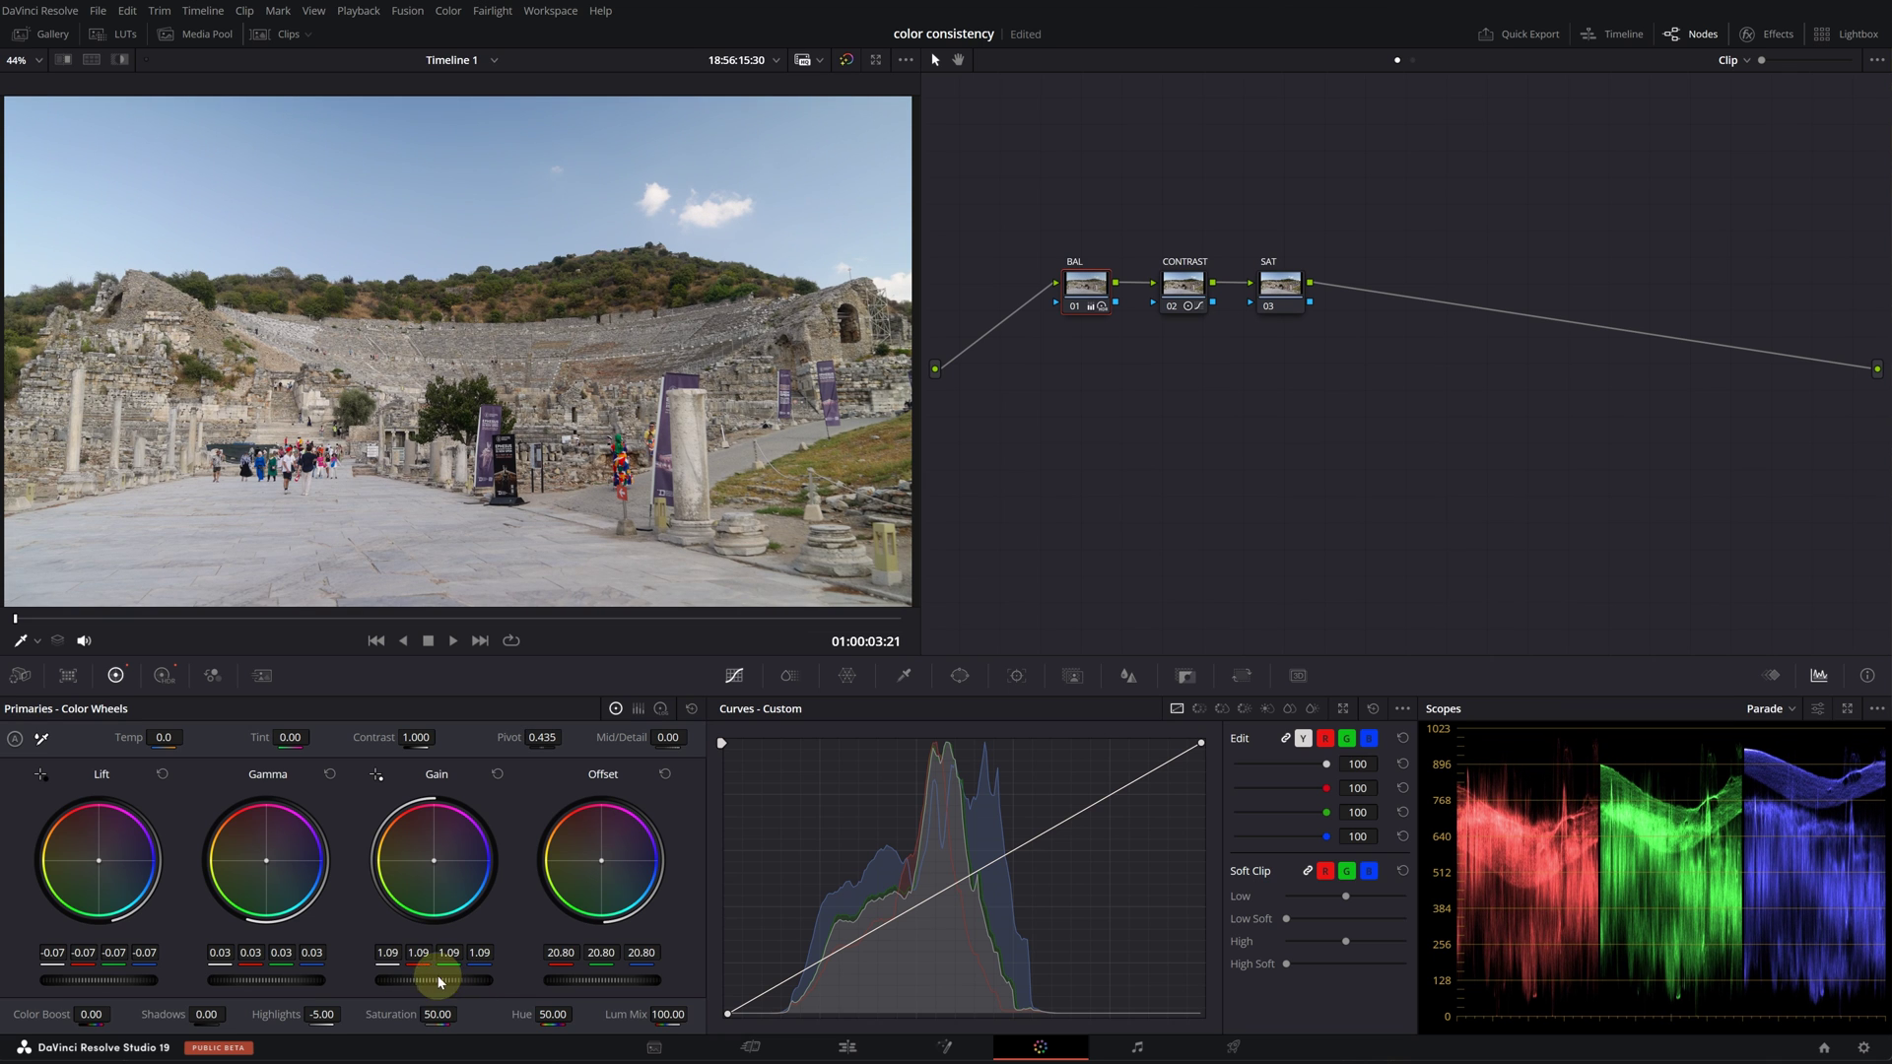
click(1265, 295)
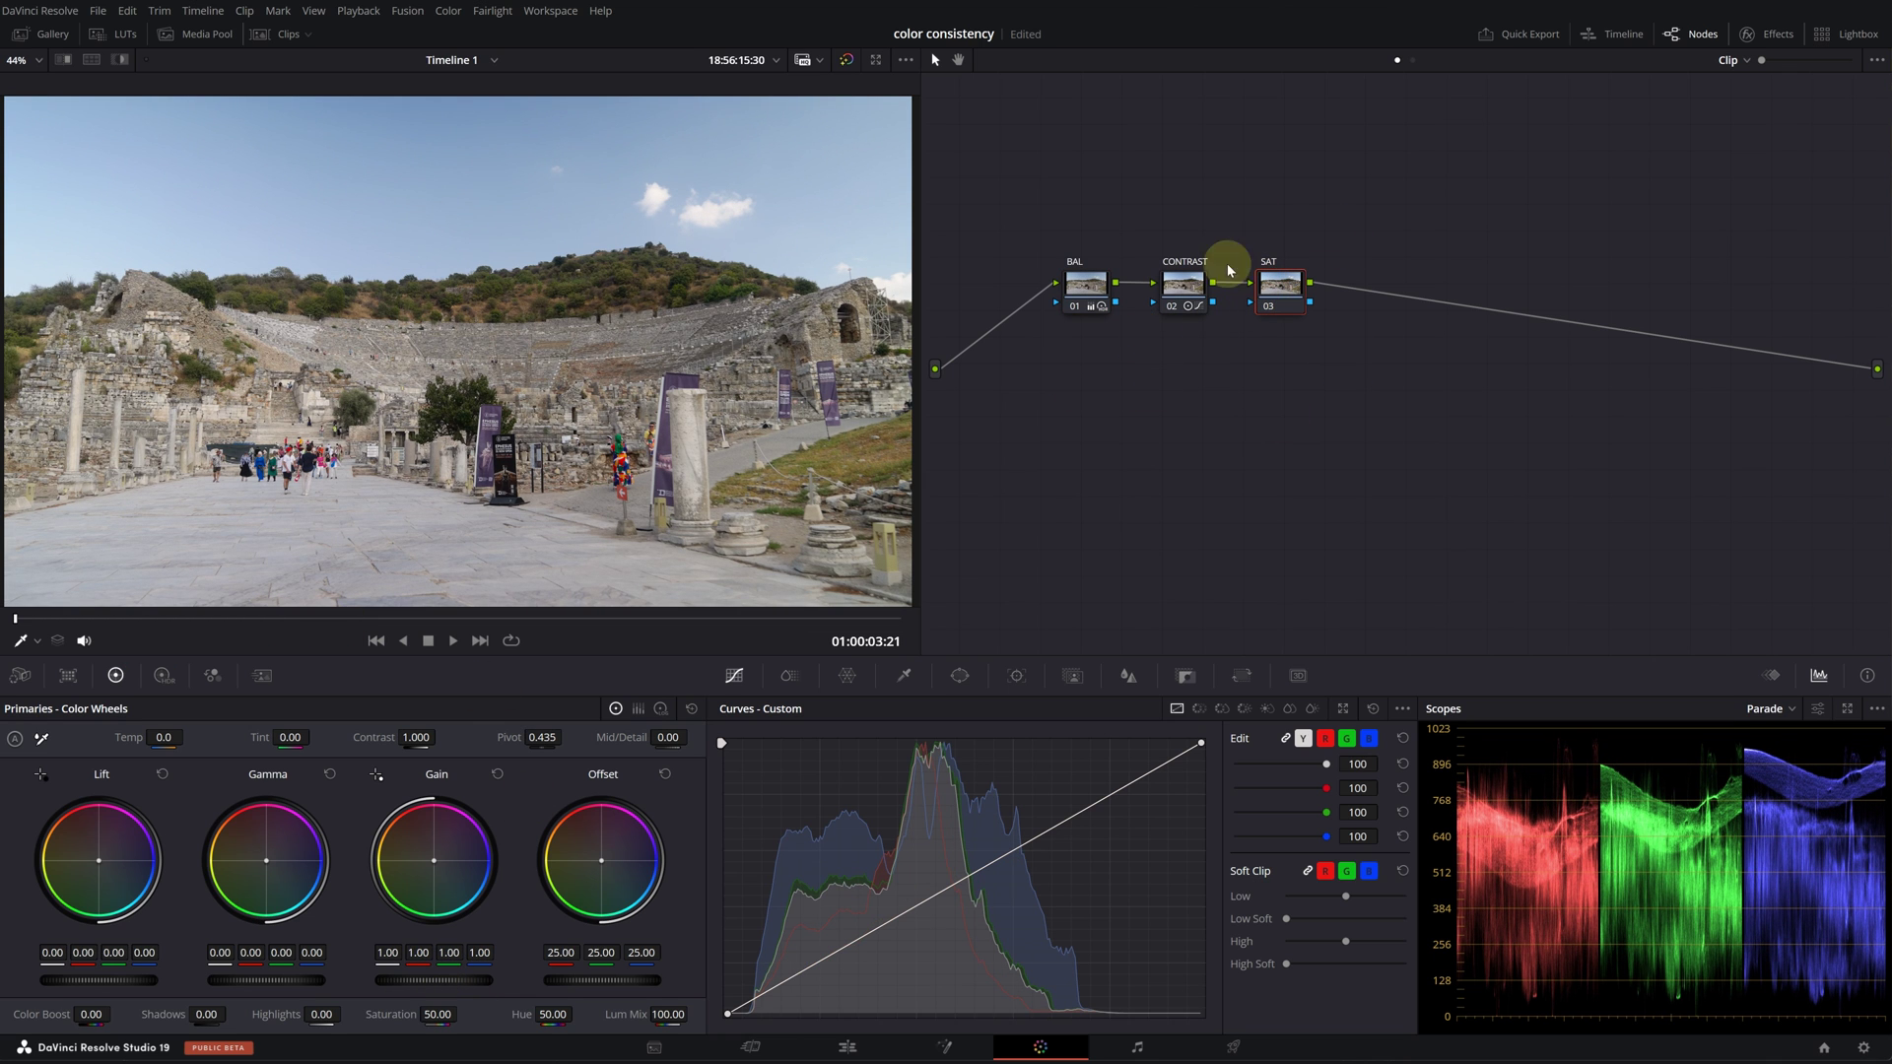
Step: Raise Global Sat to 1.14 on the SAT node, toggle it for comparison, then bypass the grade
click(162, 675)
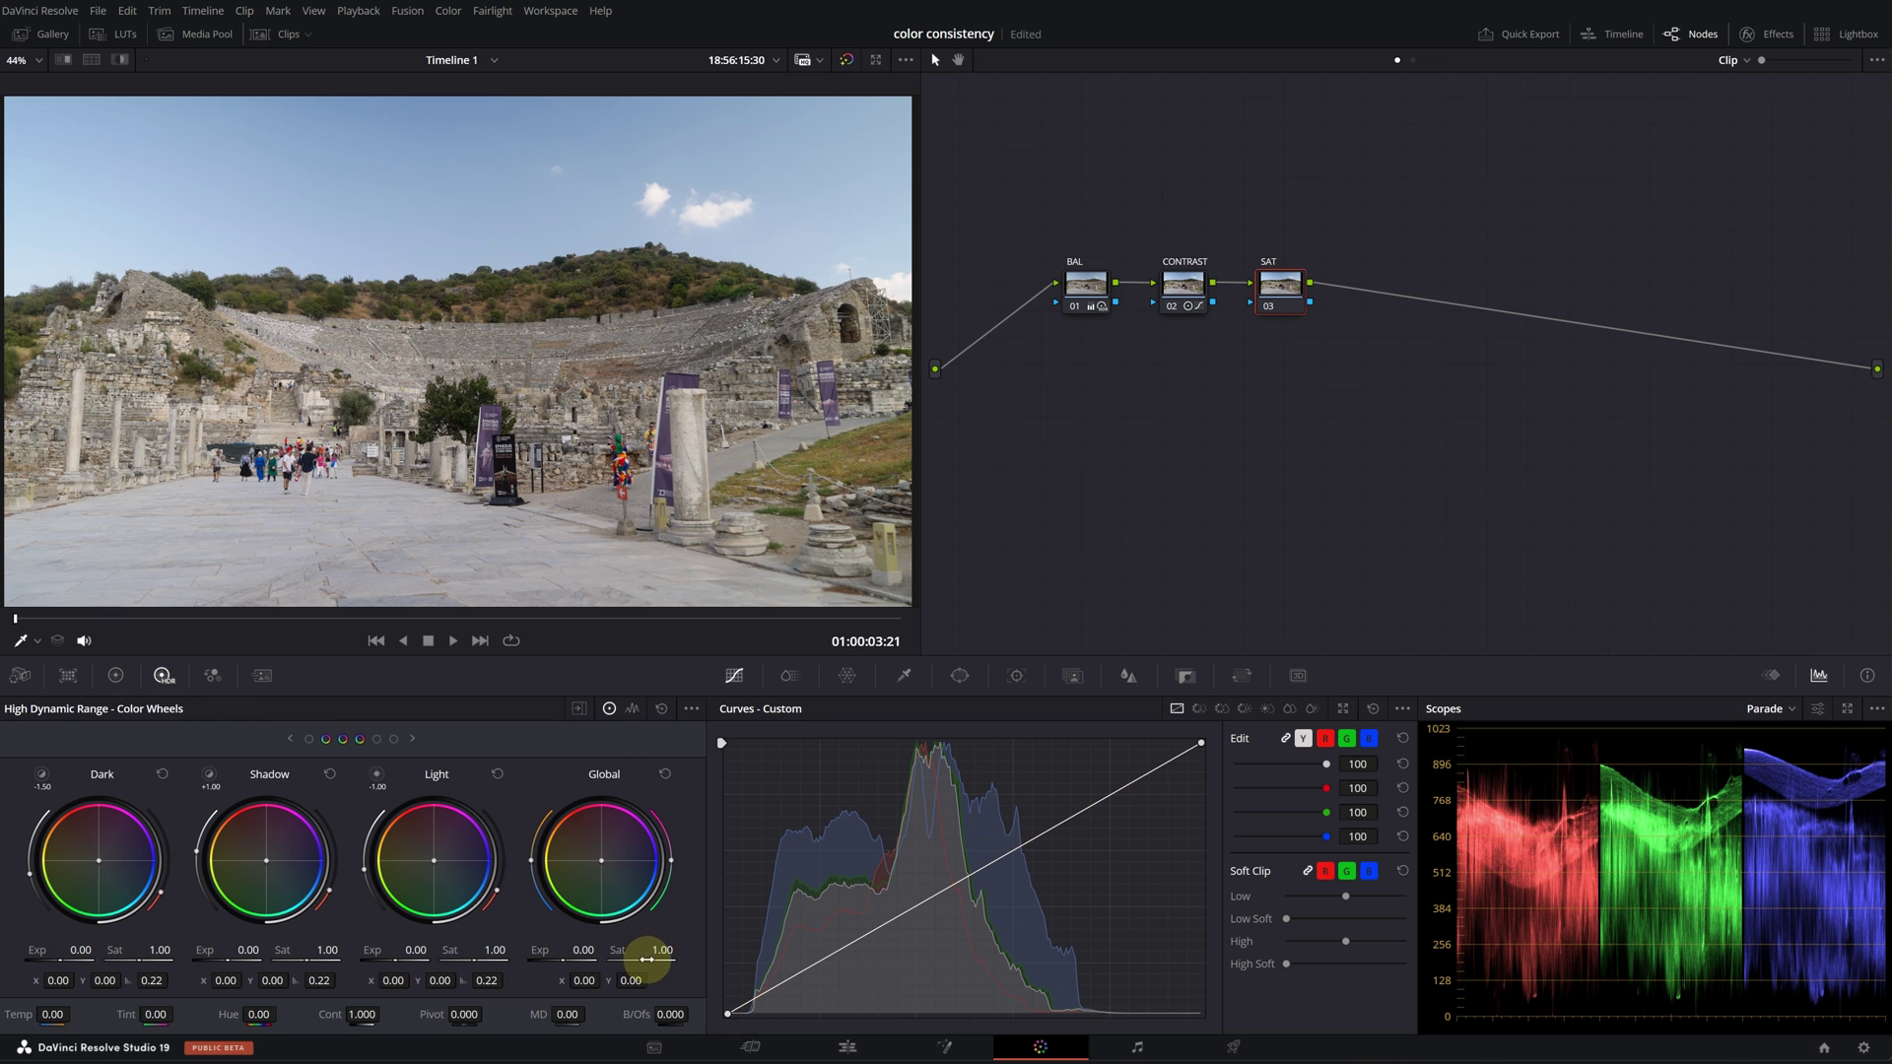
drag(675, 963, 953, 1006)
click(1269, 308)
click(1269, 307)
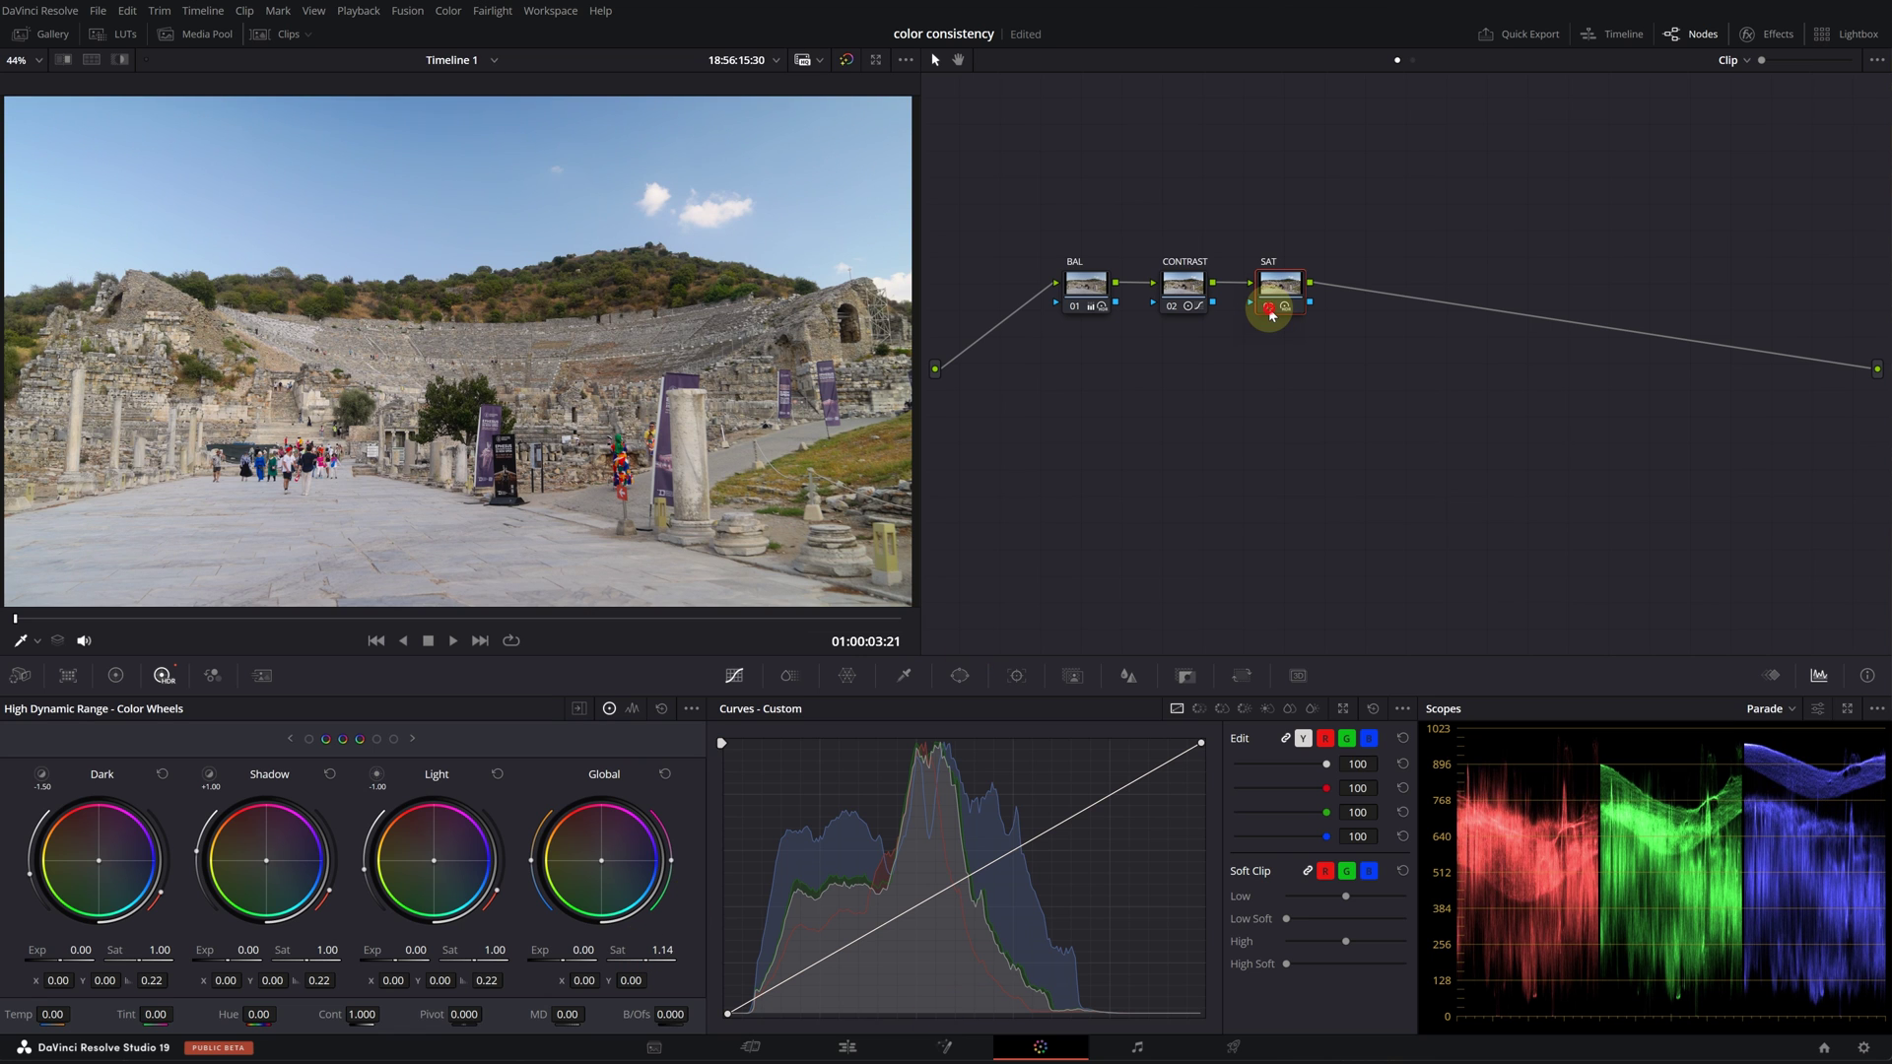
click(1270, 309)
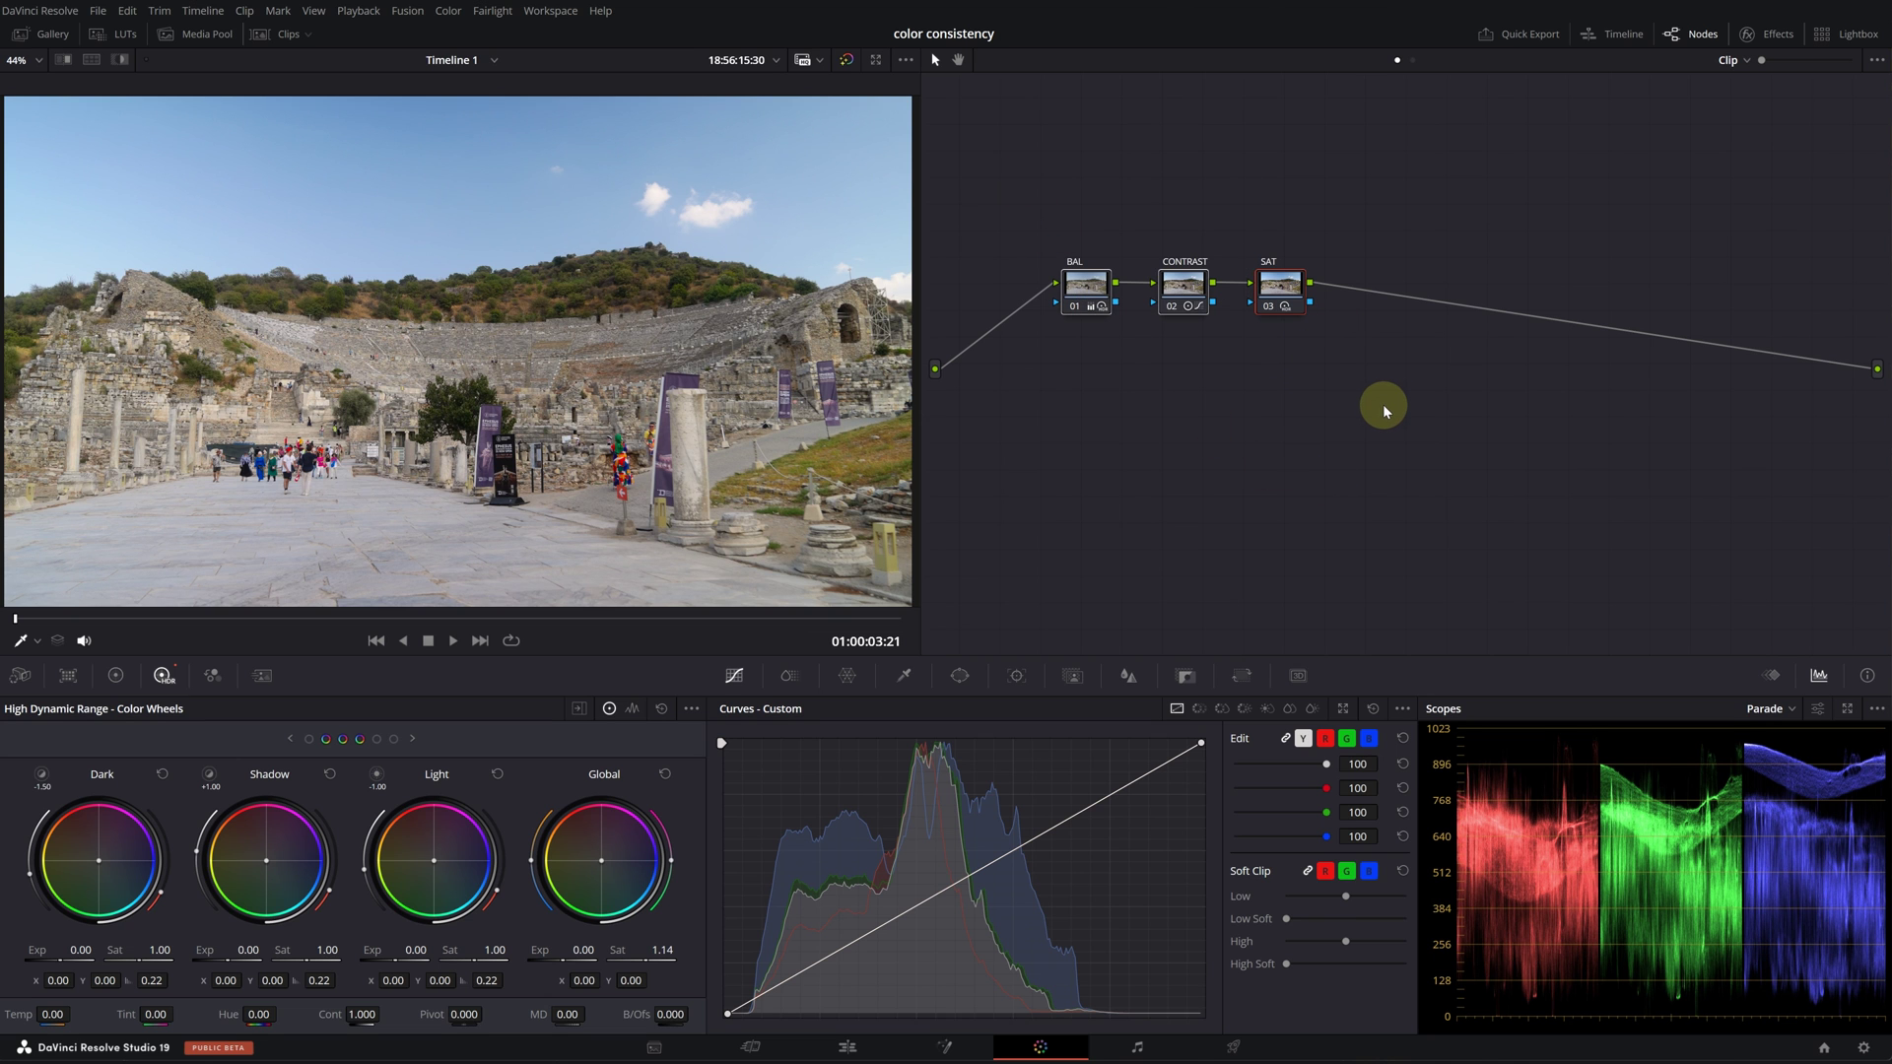
key(shift+d)
key(shift+d)
key(shift+d)
key(shift+d)
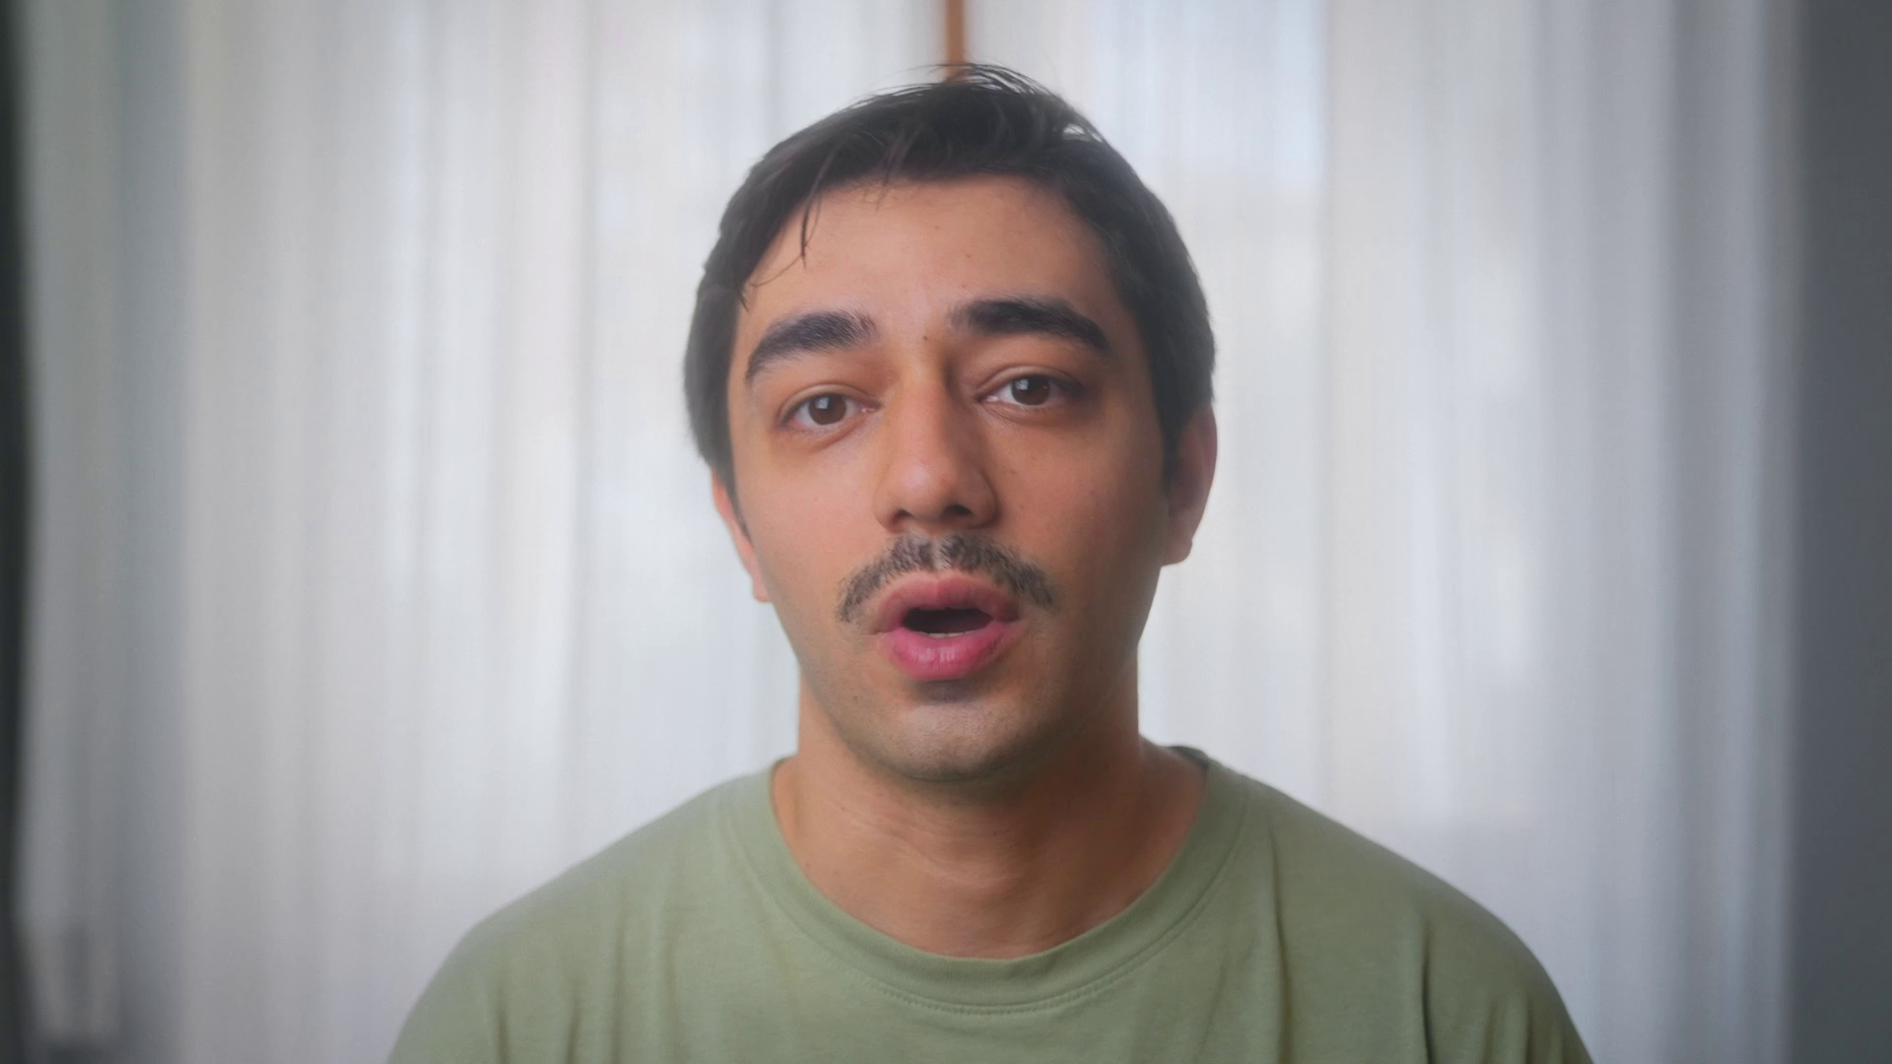
Step: Show the Clips thumbnail strip with all nine timeline clips
click(280, 37)
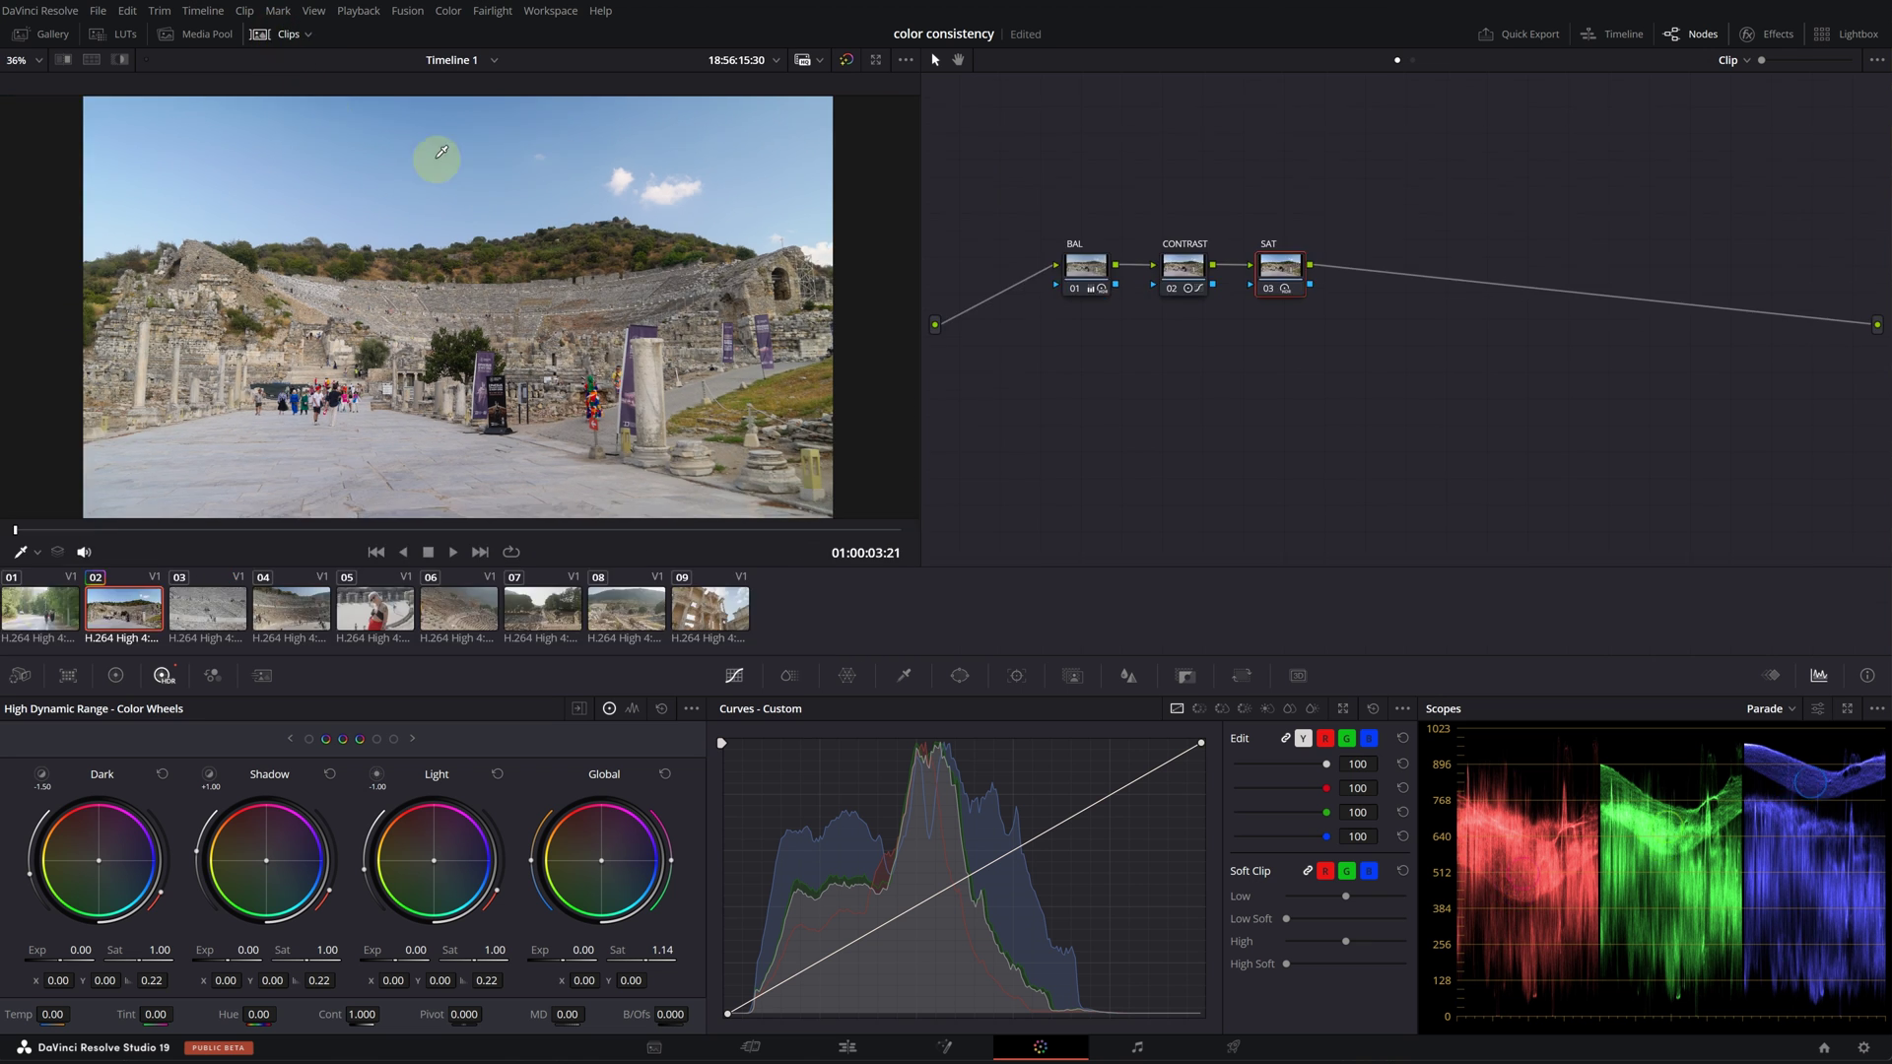
Step: Select clips 01 through 09 and apply the grade, replacing their existing grades
click(39, 606)
shift+click(680, 617)
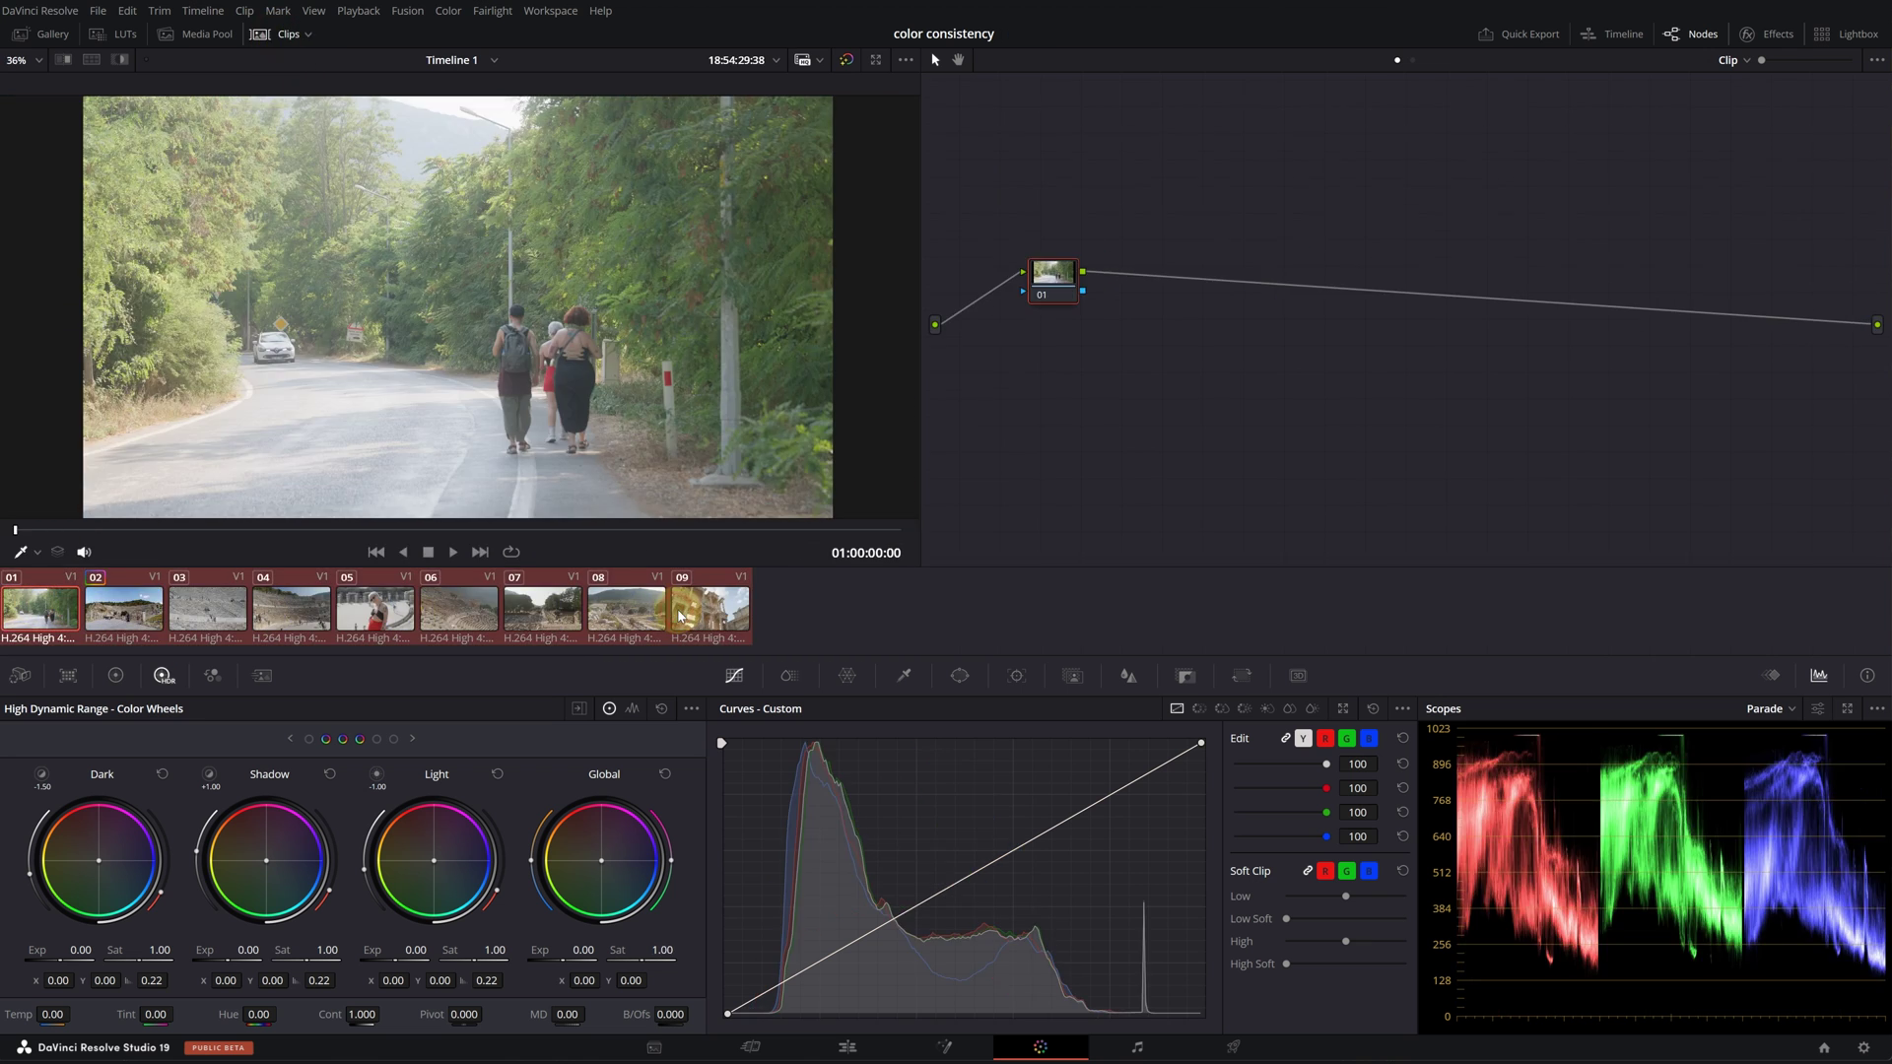
right_click(113, 611)
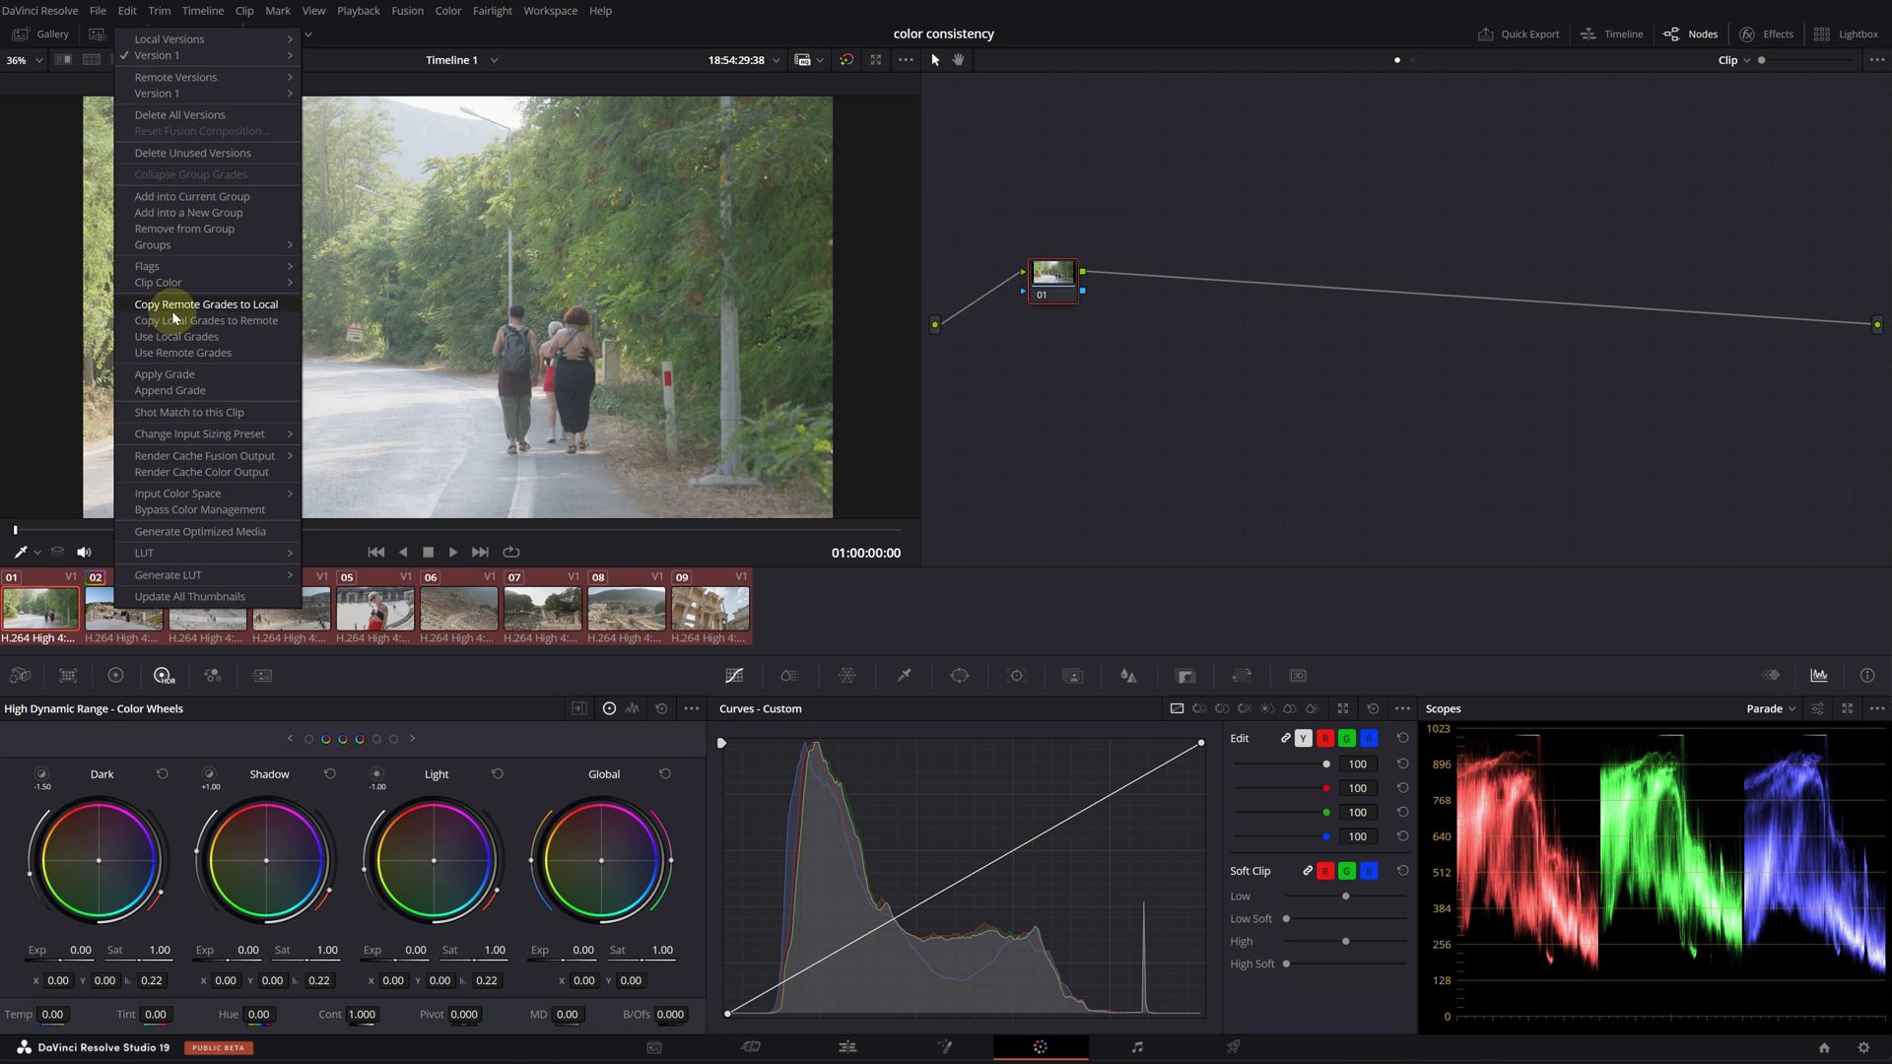
click(184, 377)
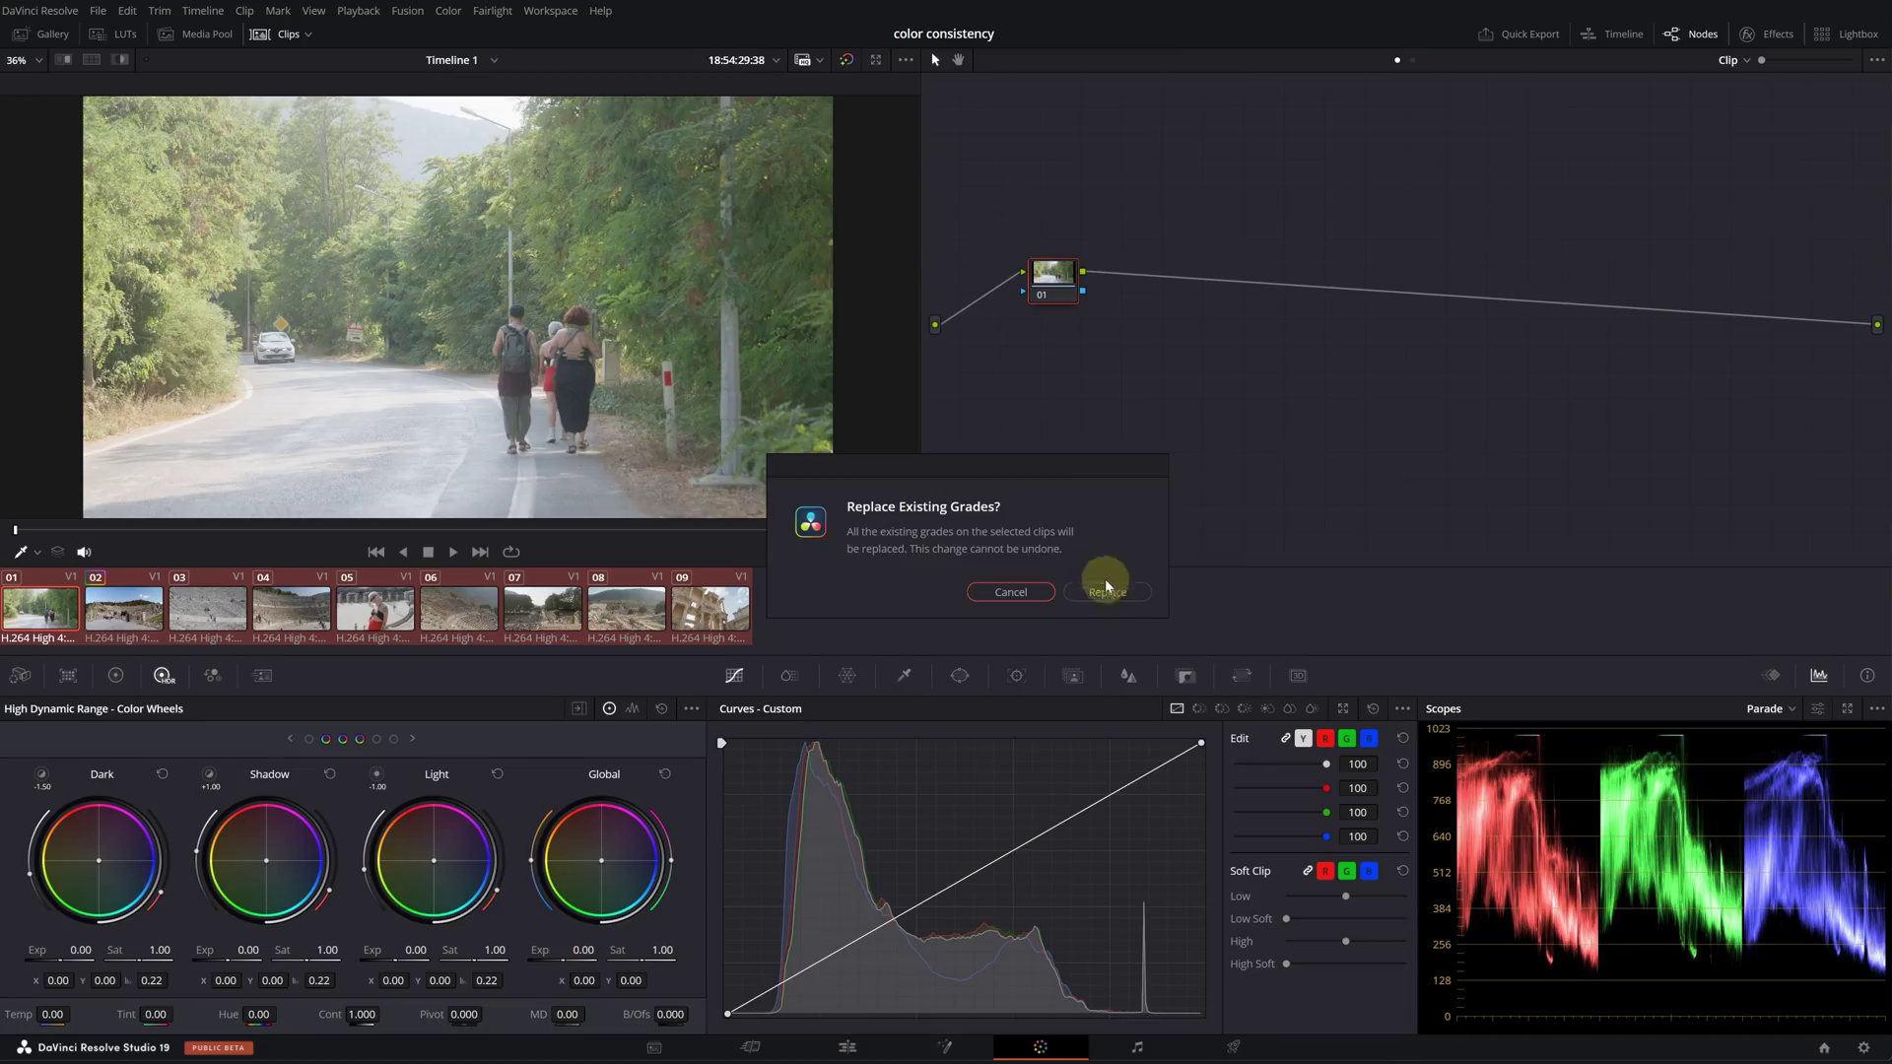
click(1108, 592)
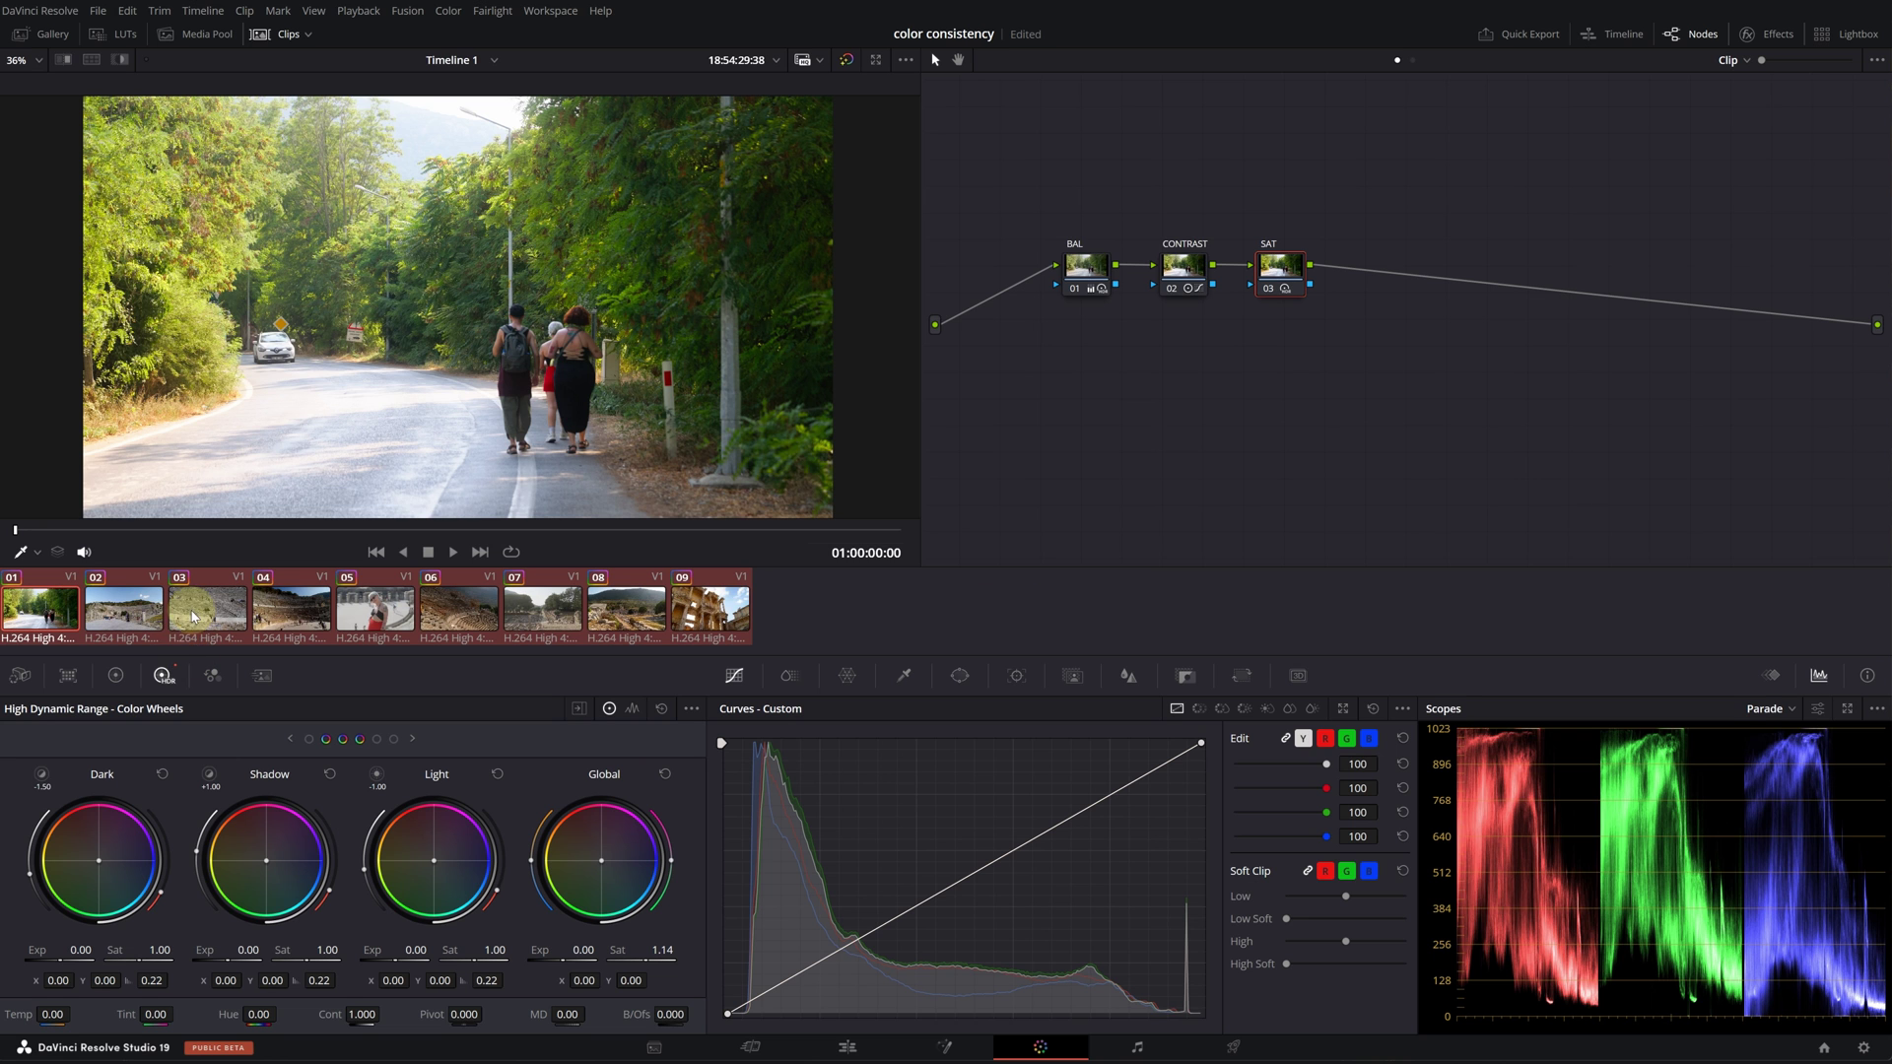
Step: Step through clips 03 to 07 to check the shared grade, returning to clip 05
click(195, 617)
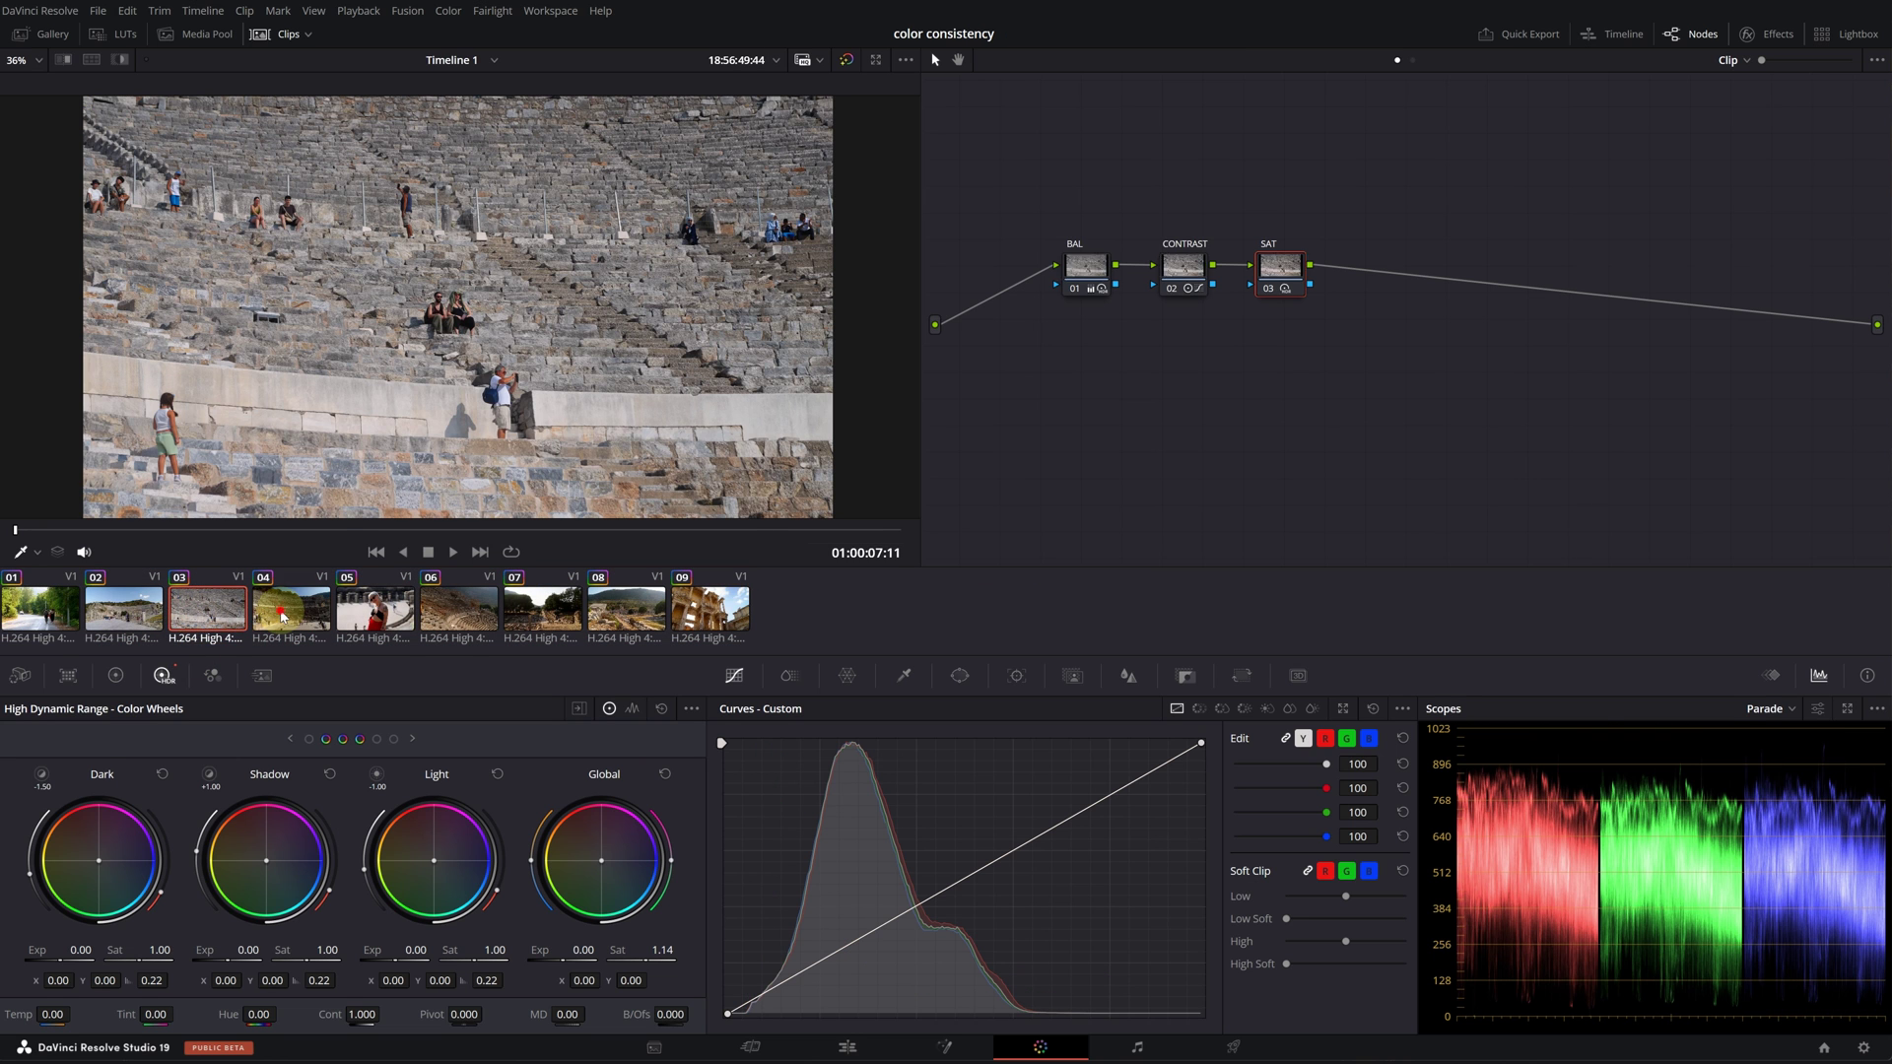
click(281, 617)
click(363, 620)
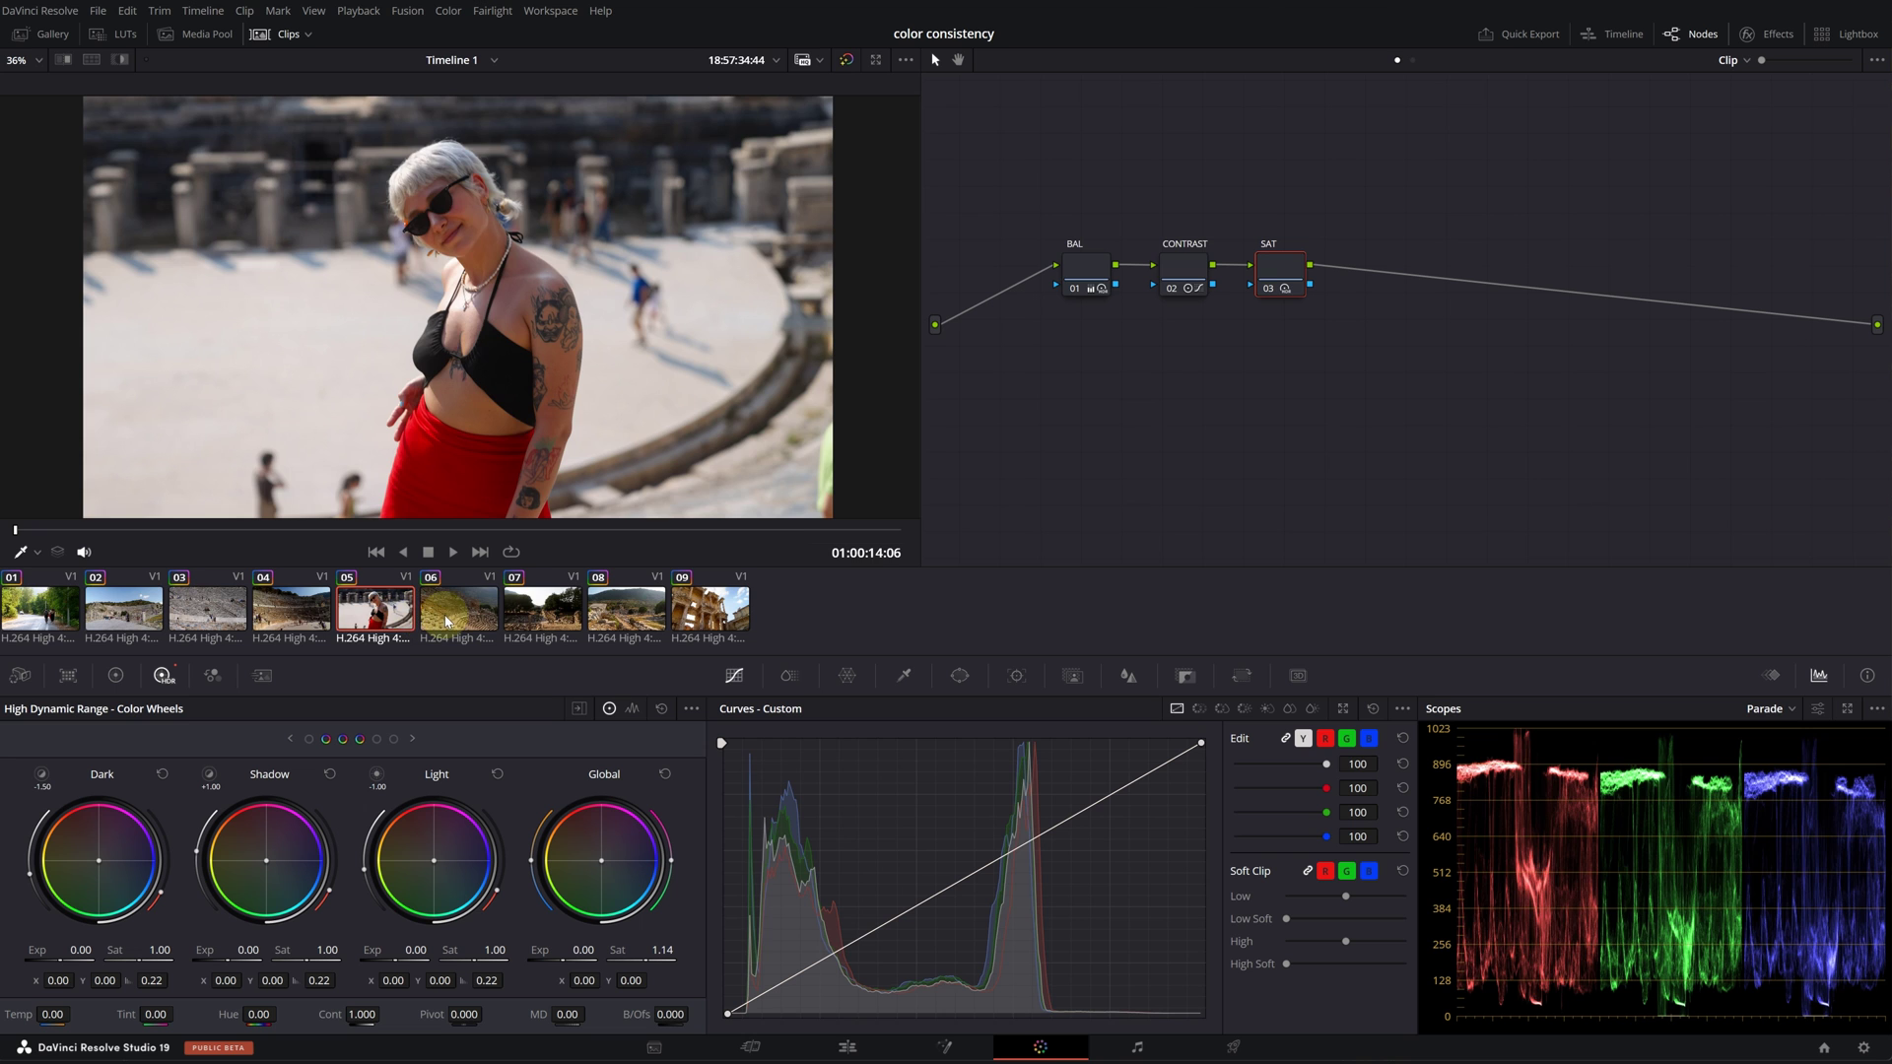
click(446, 621)
click(535, 619)
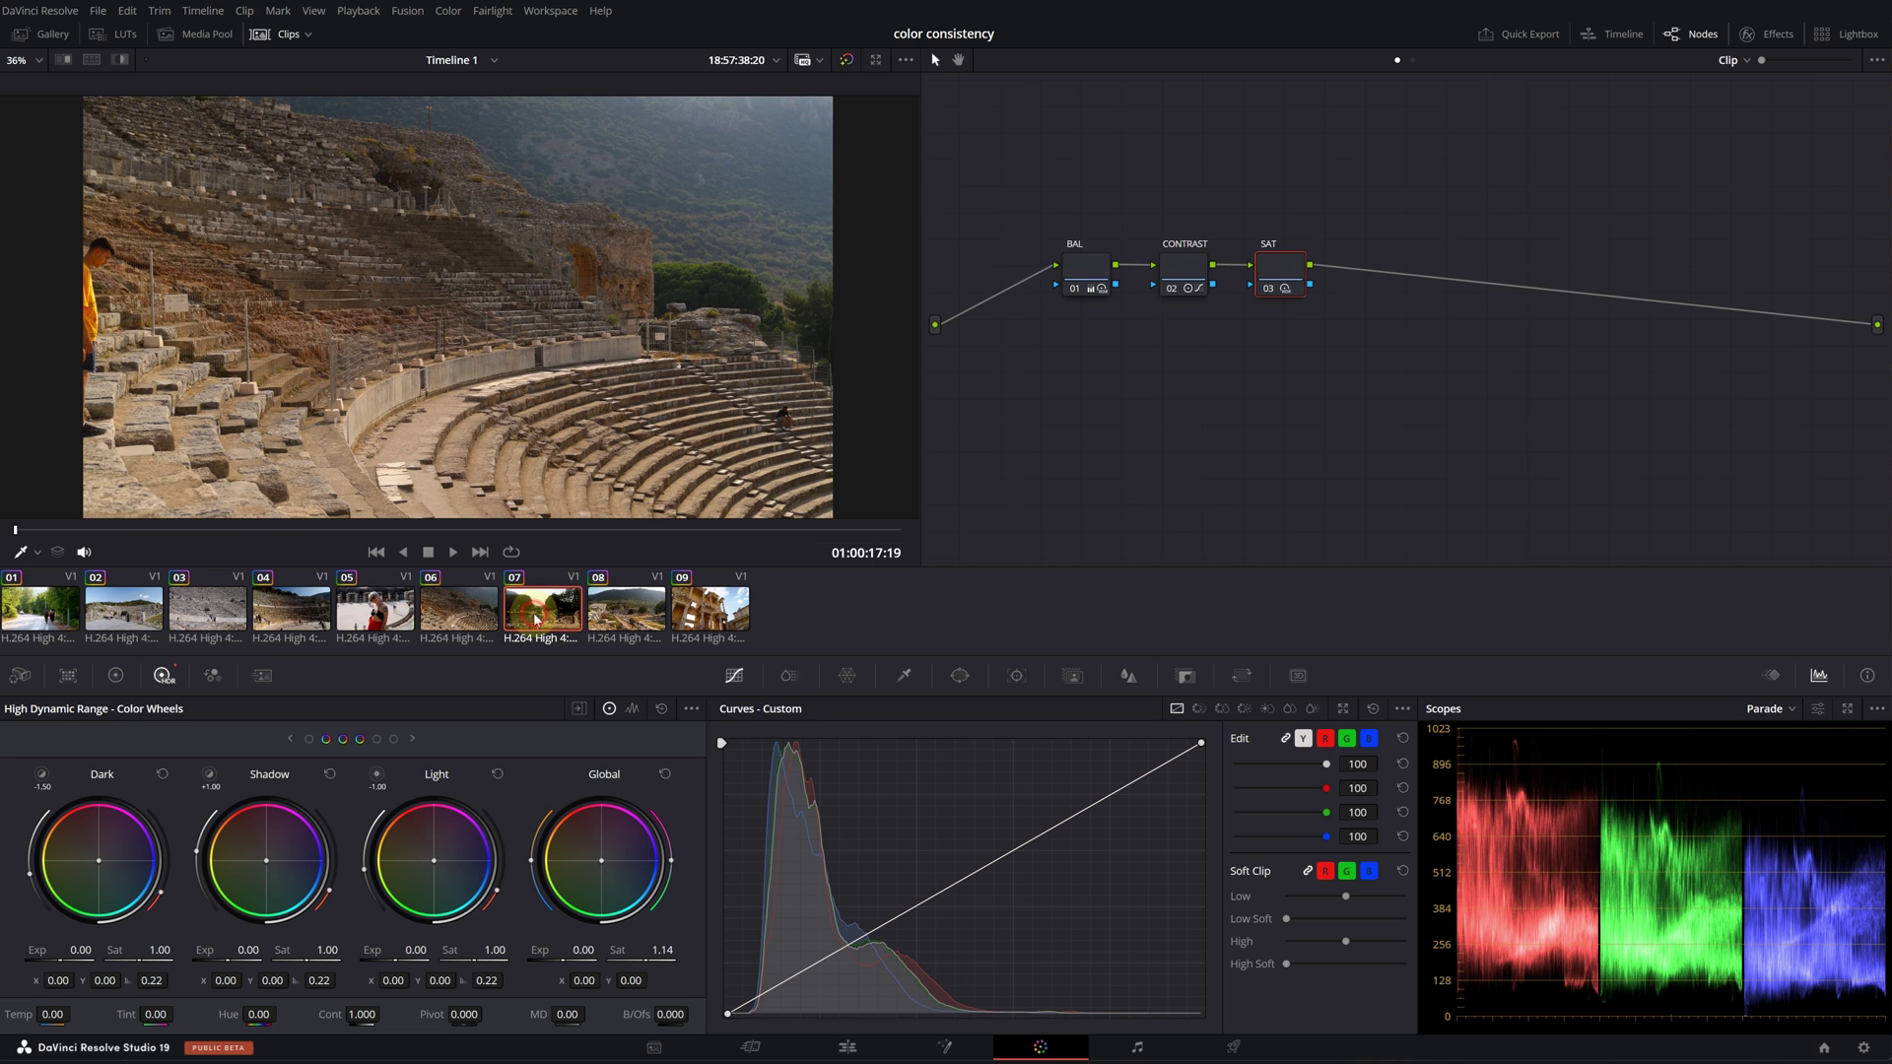
click(379, 611)
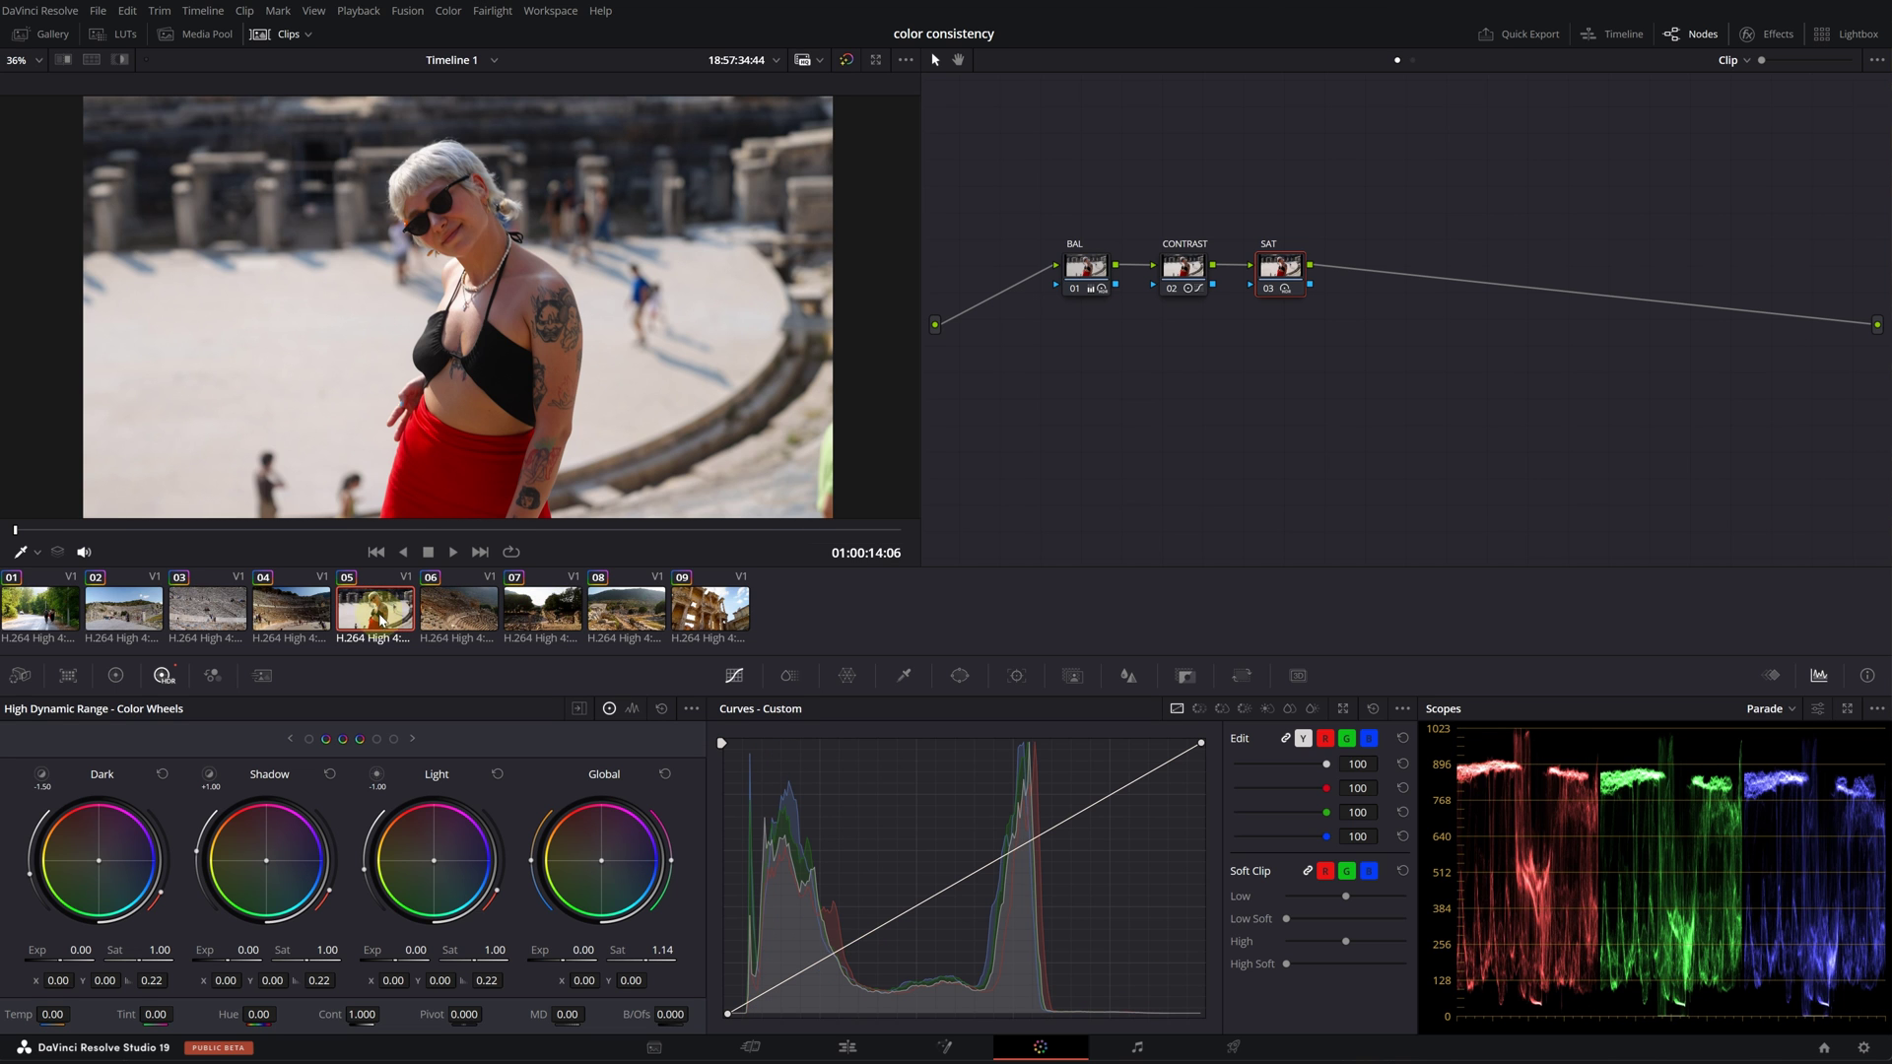
Step: Check colour on the Vectorscope, then switch the scope back to Parade
click(1765, 708)
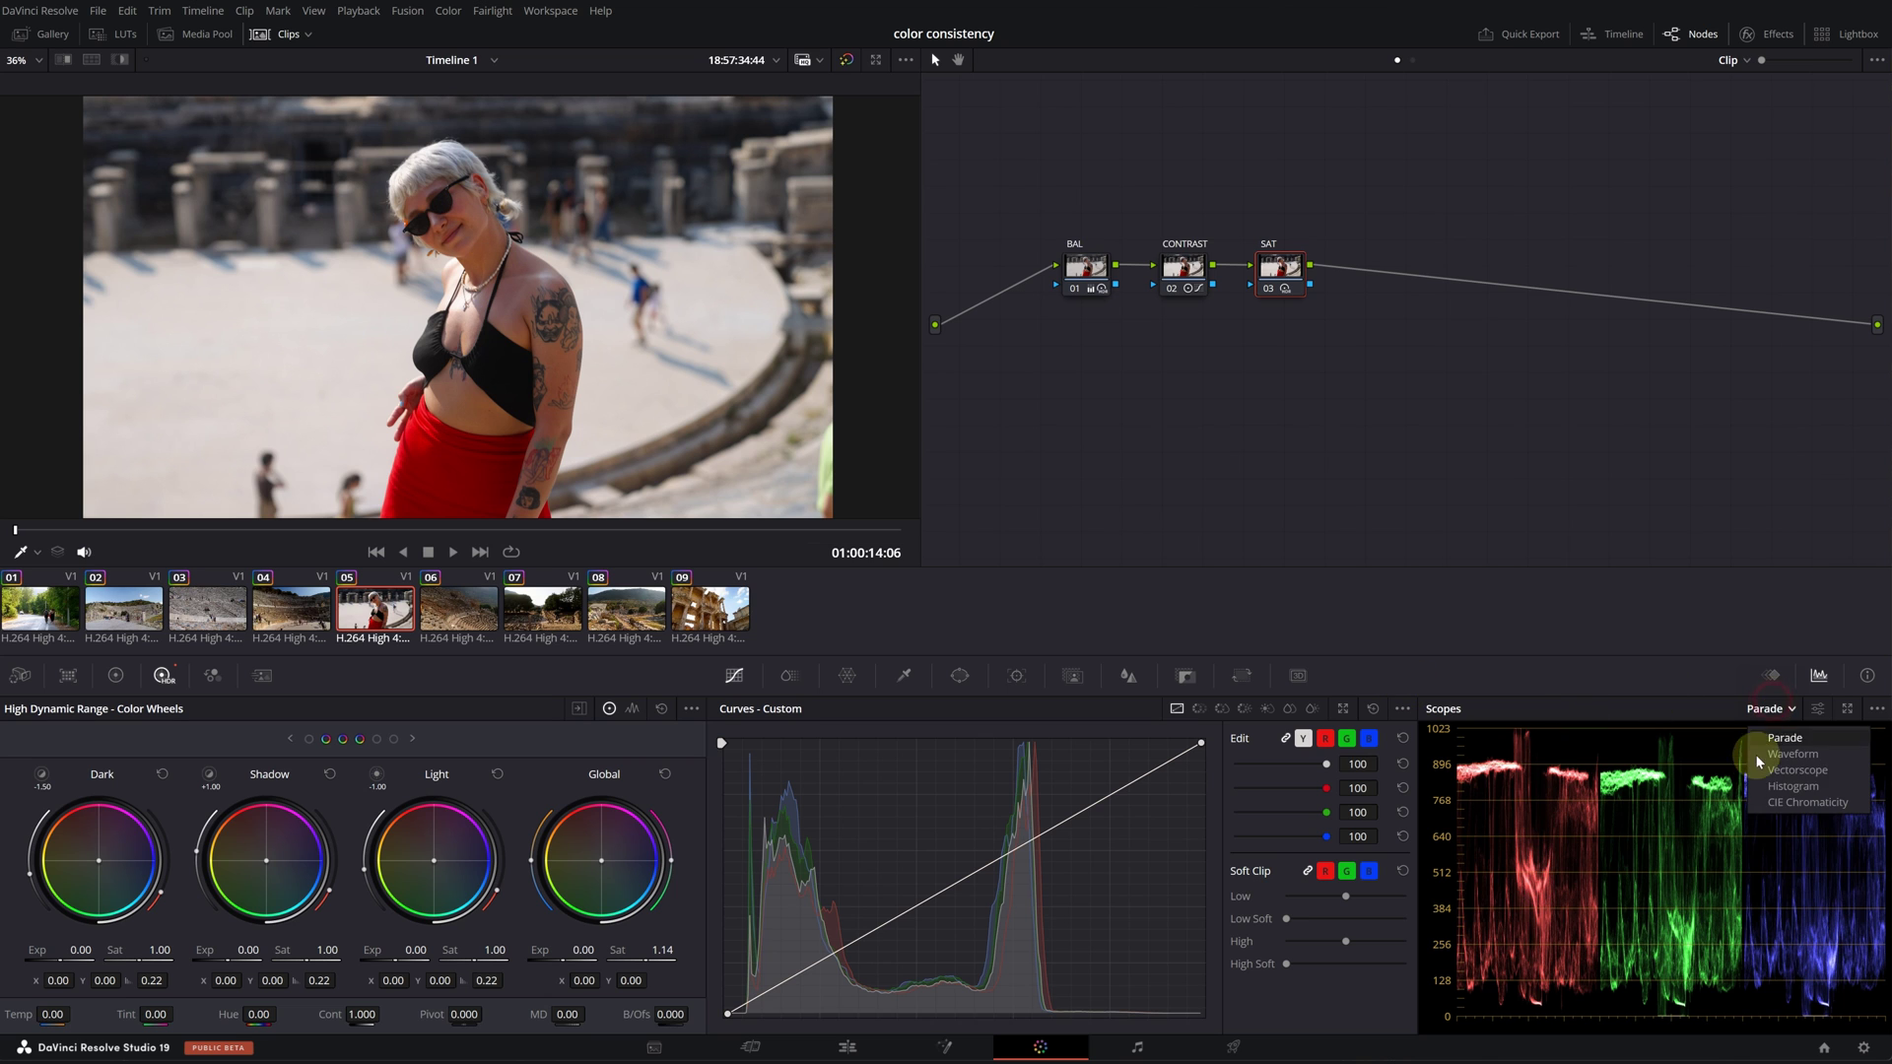
click(1796, 769)
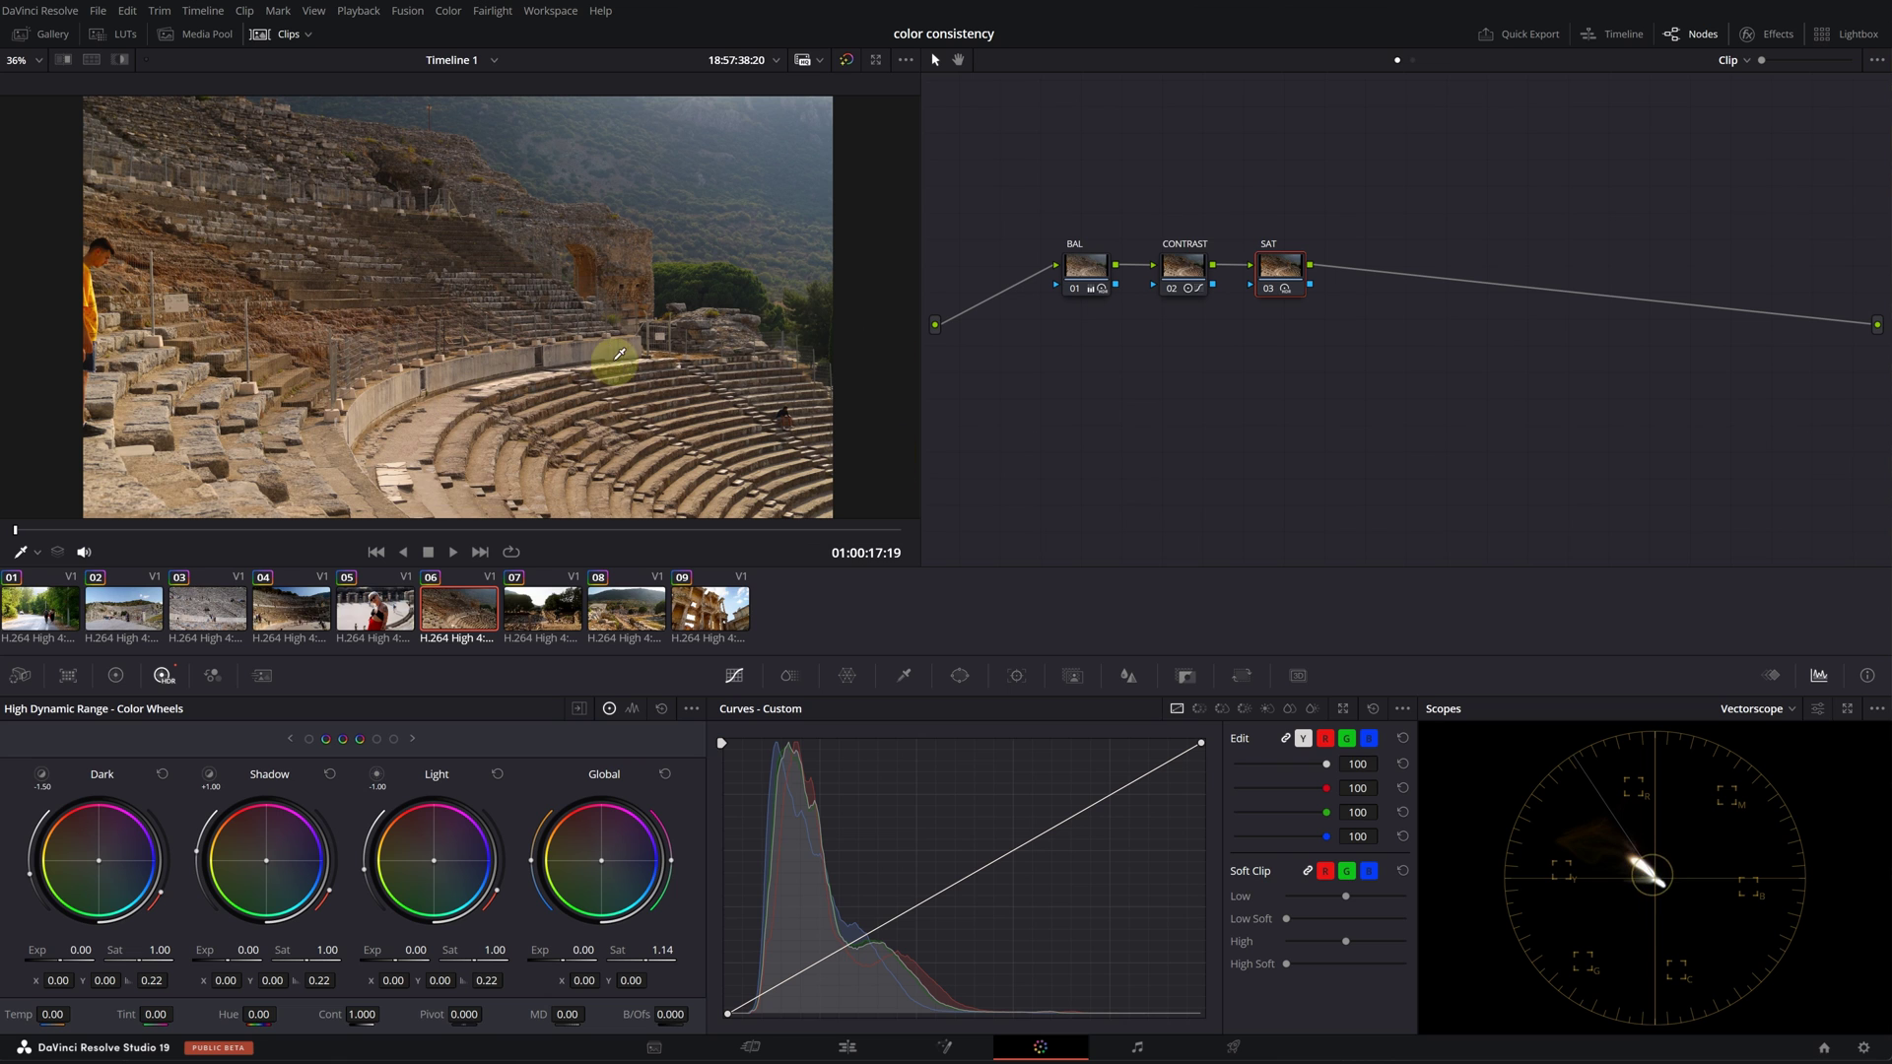
click(1754, 708)
click(1757, 738)
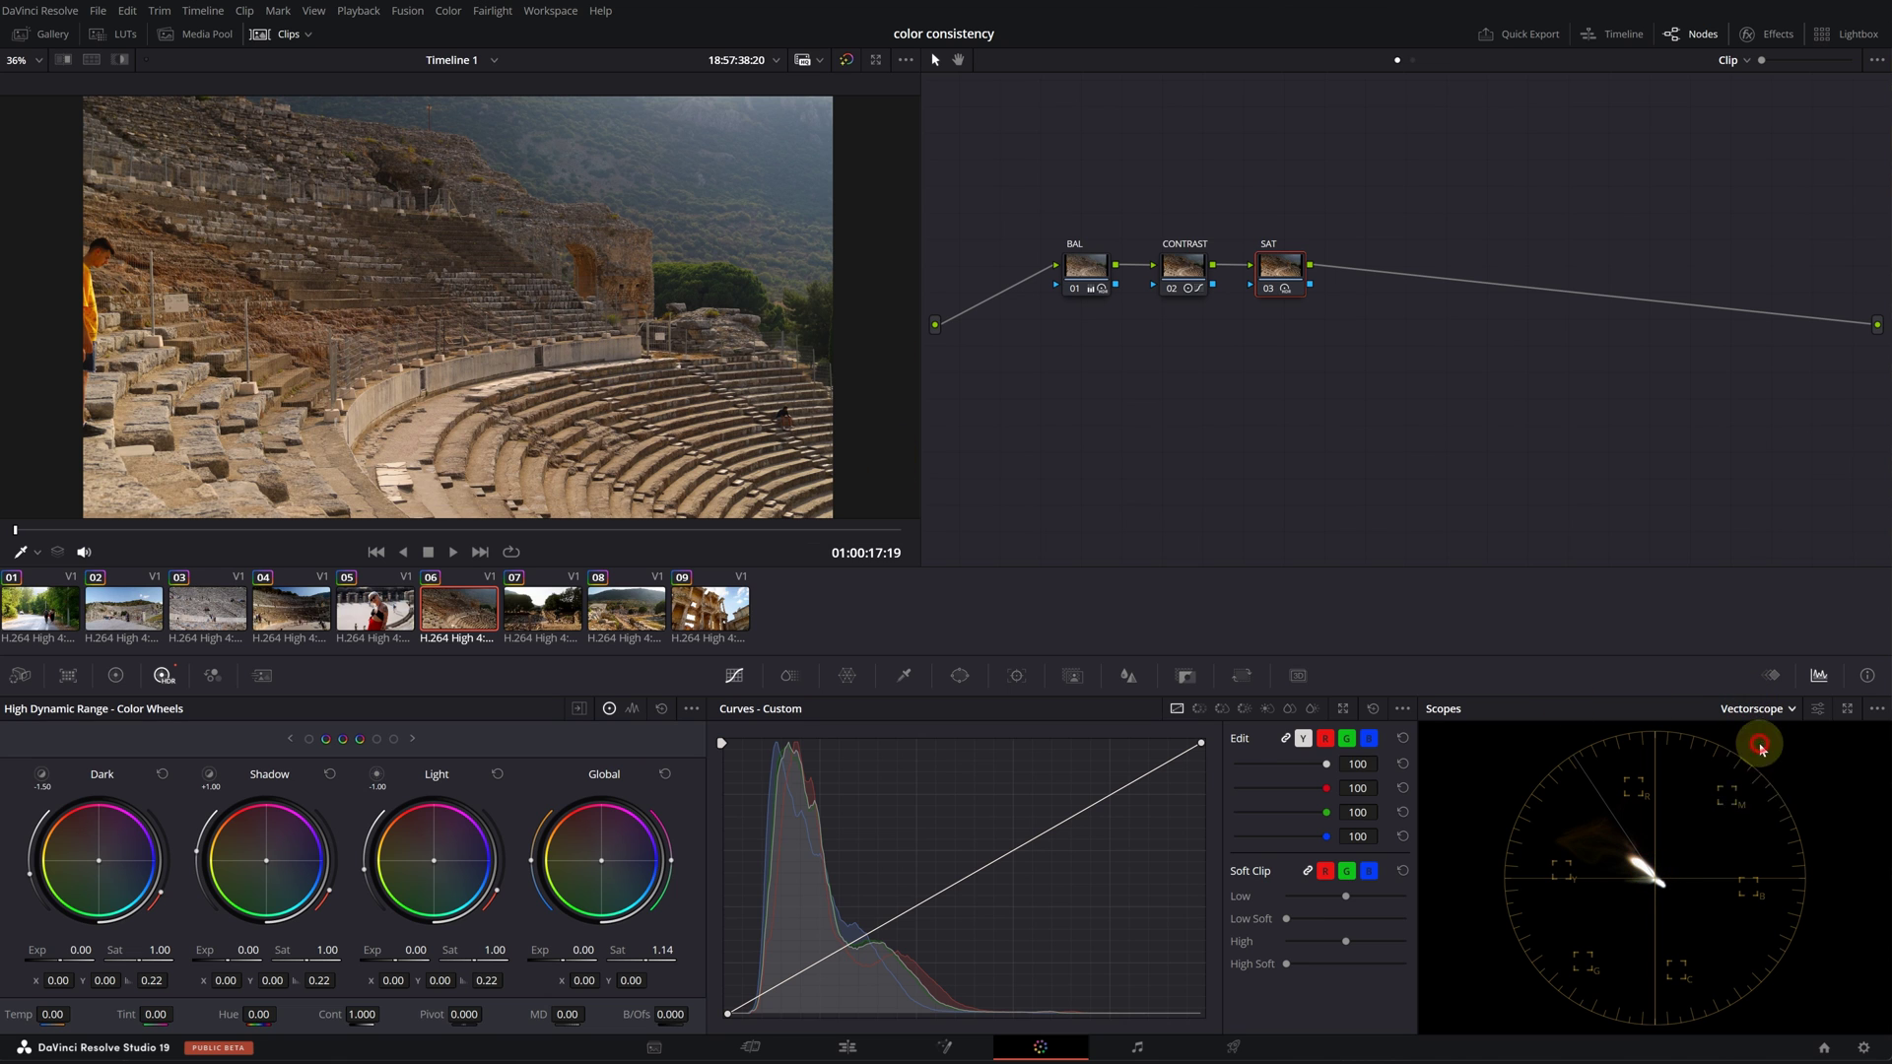
Step: Show clips 02 and 06 side by side in split-screen Selected Clips mode
click(86, 63)
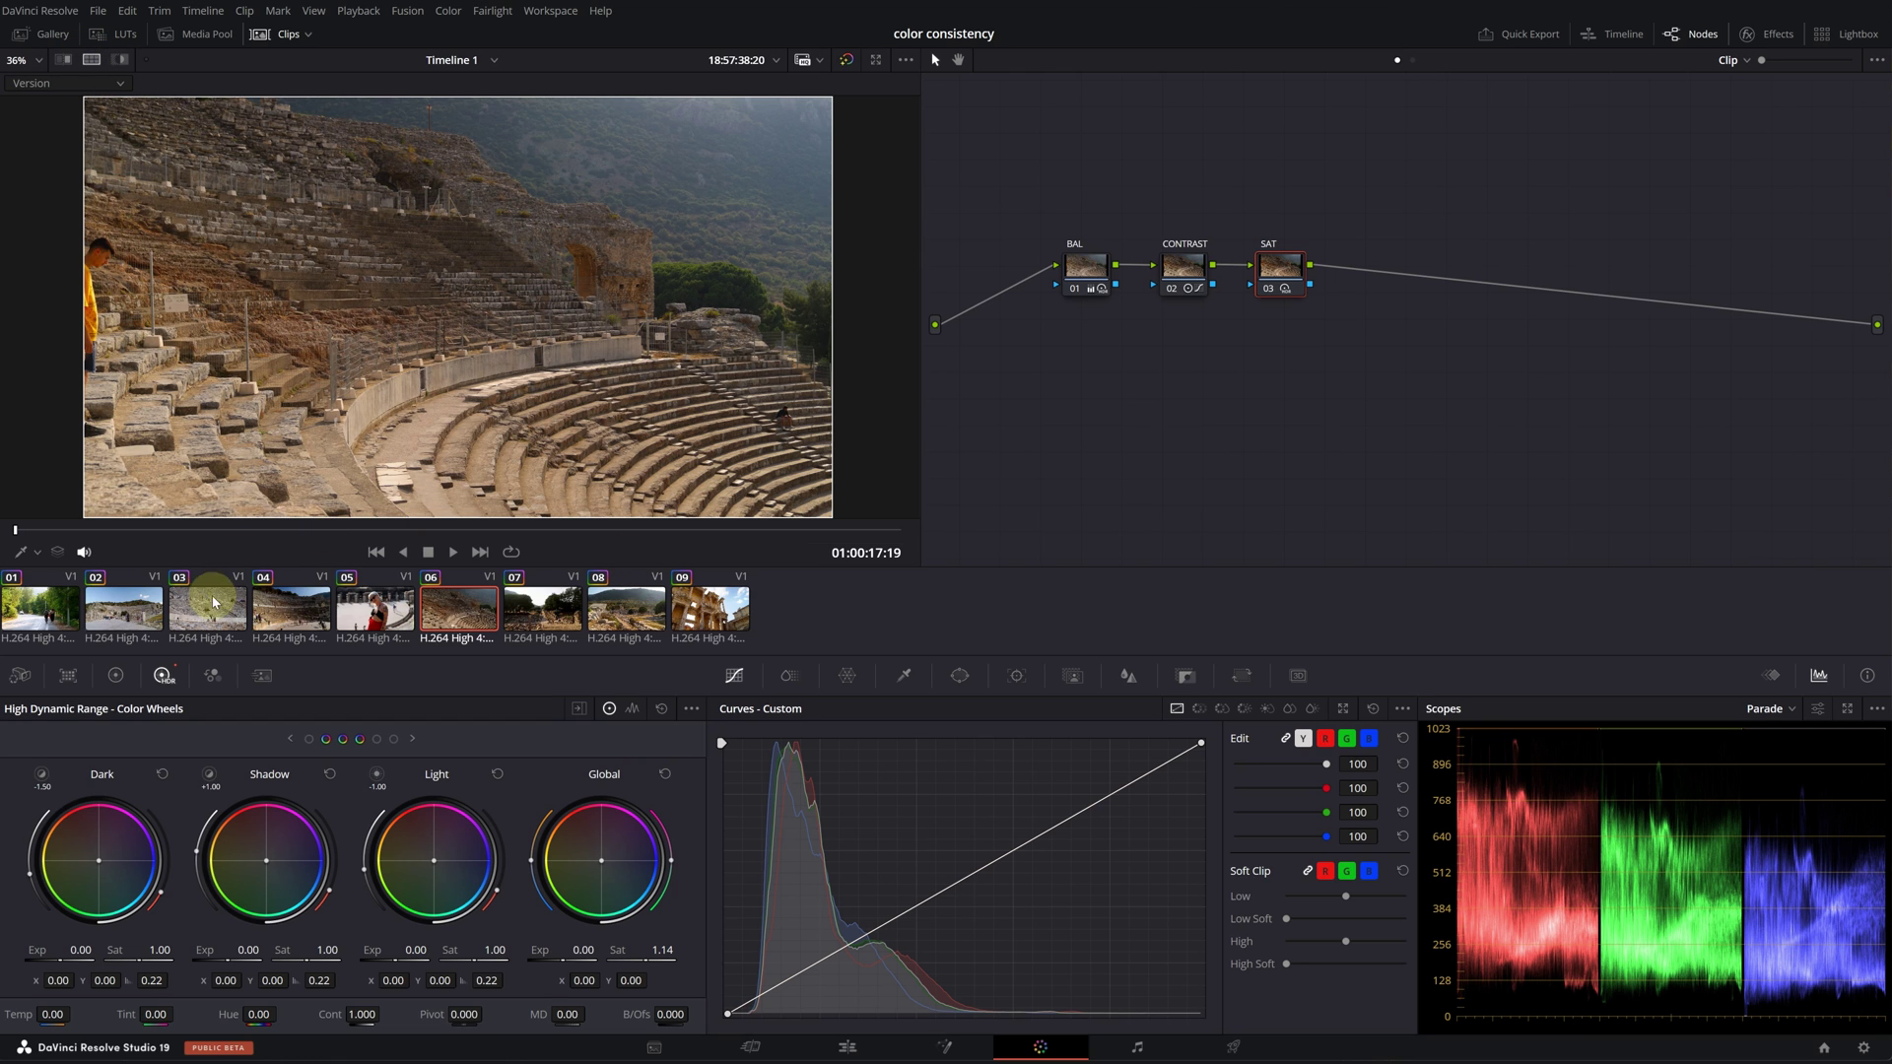
ctrl+click(141, 619)
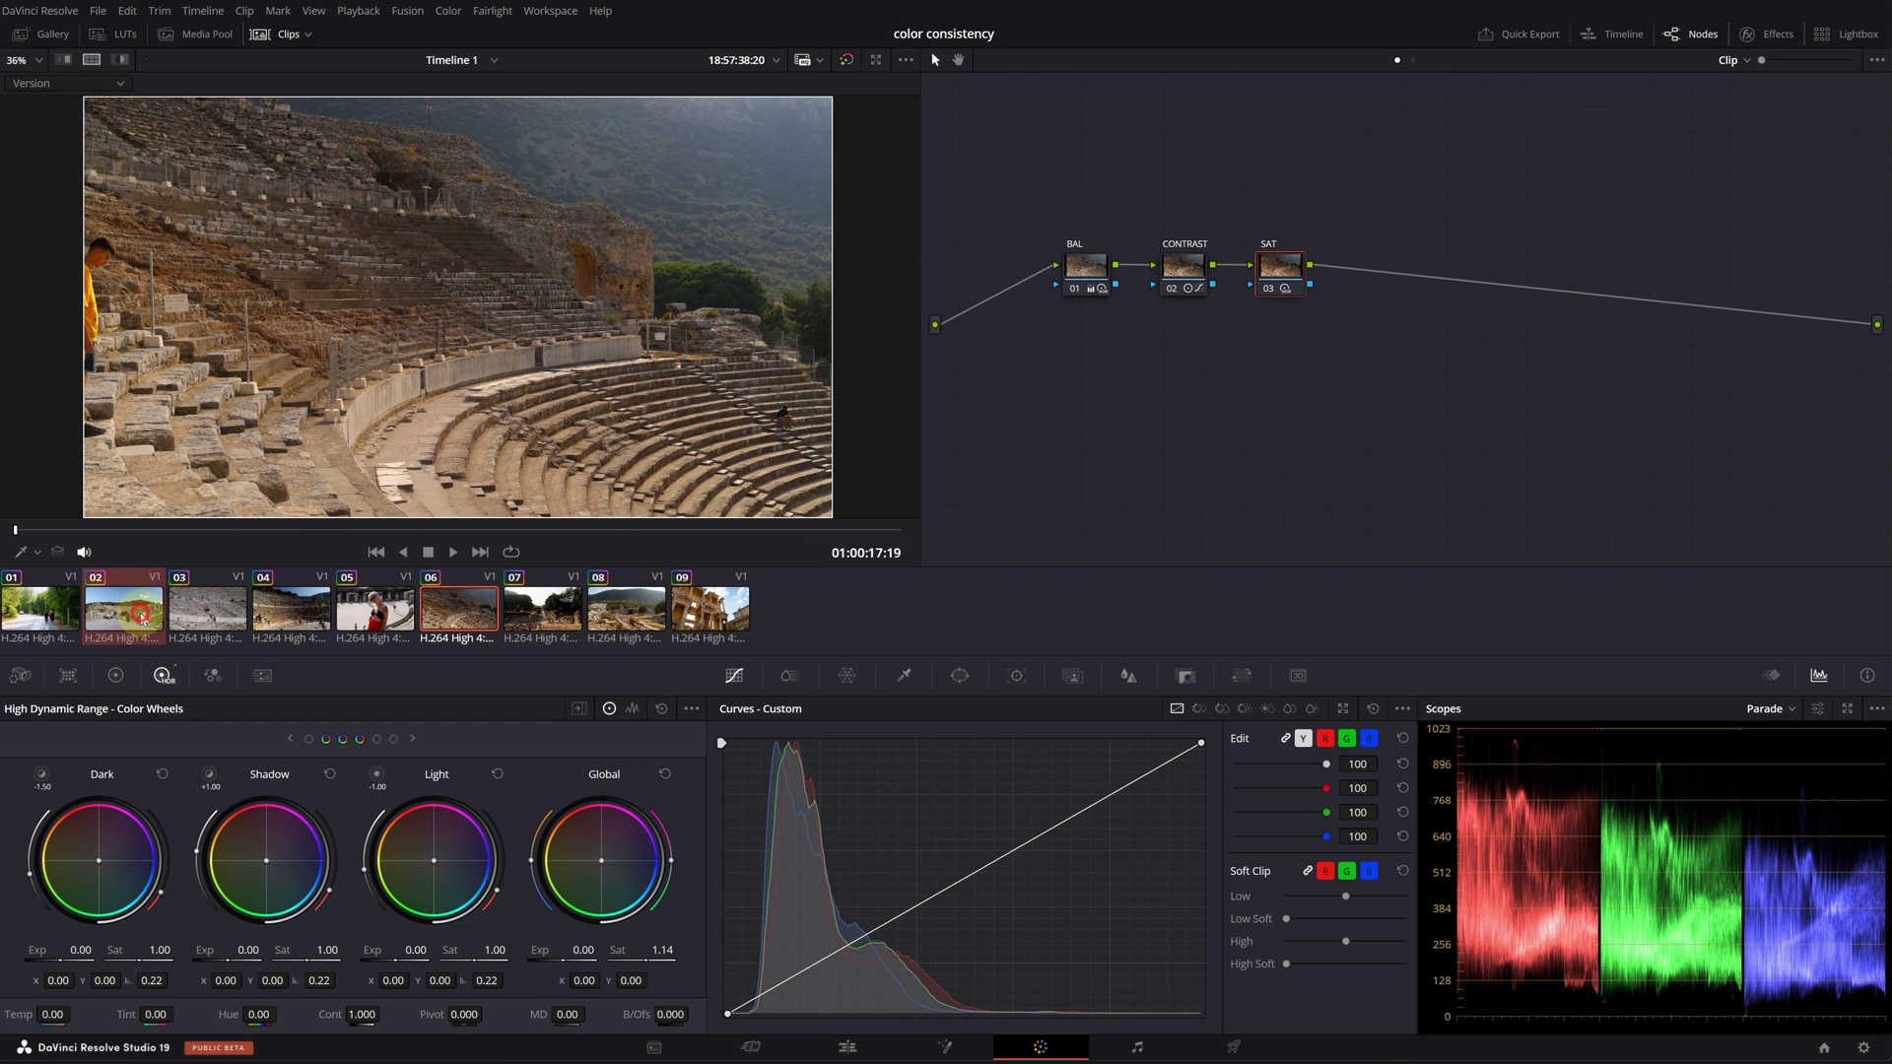
click(32, 86)
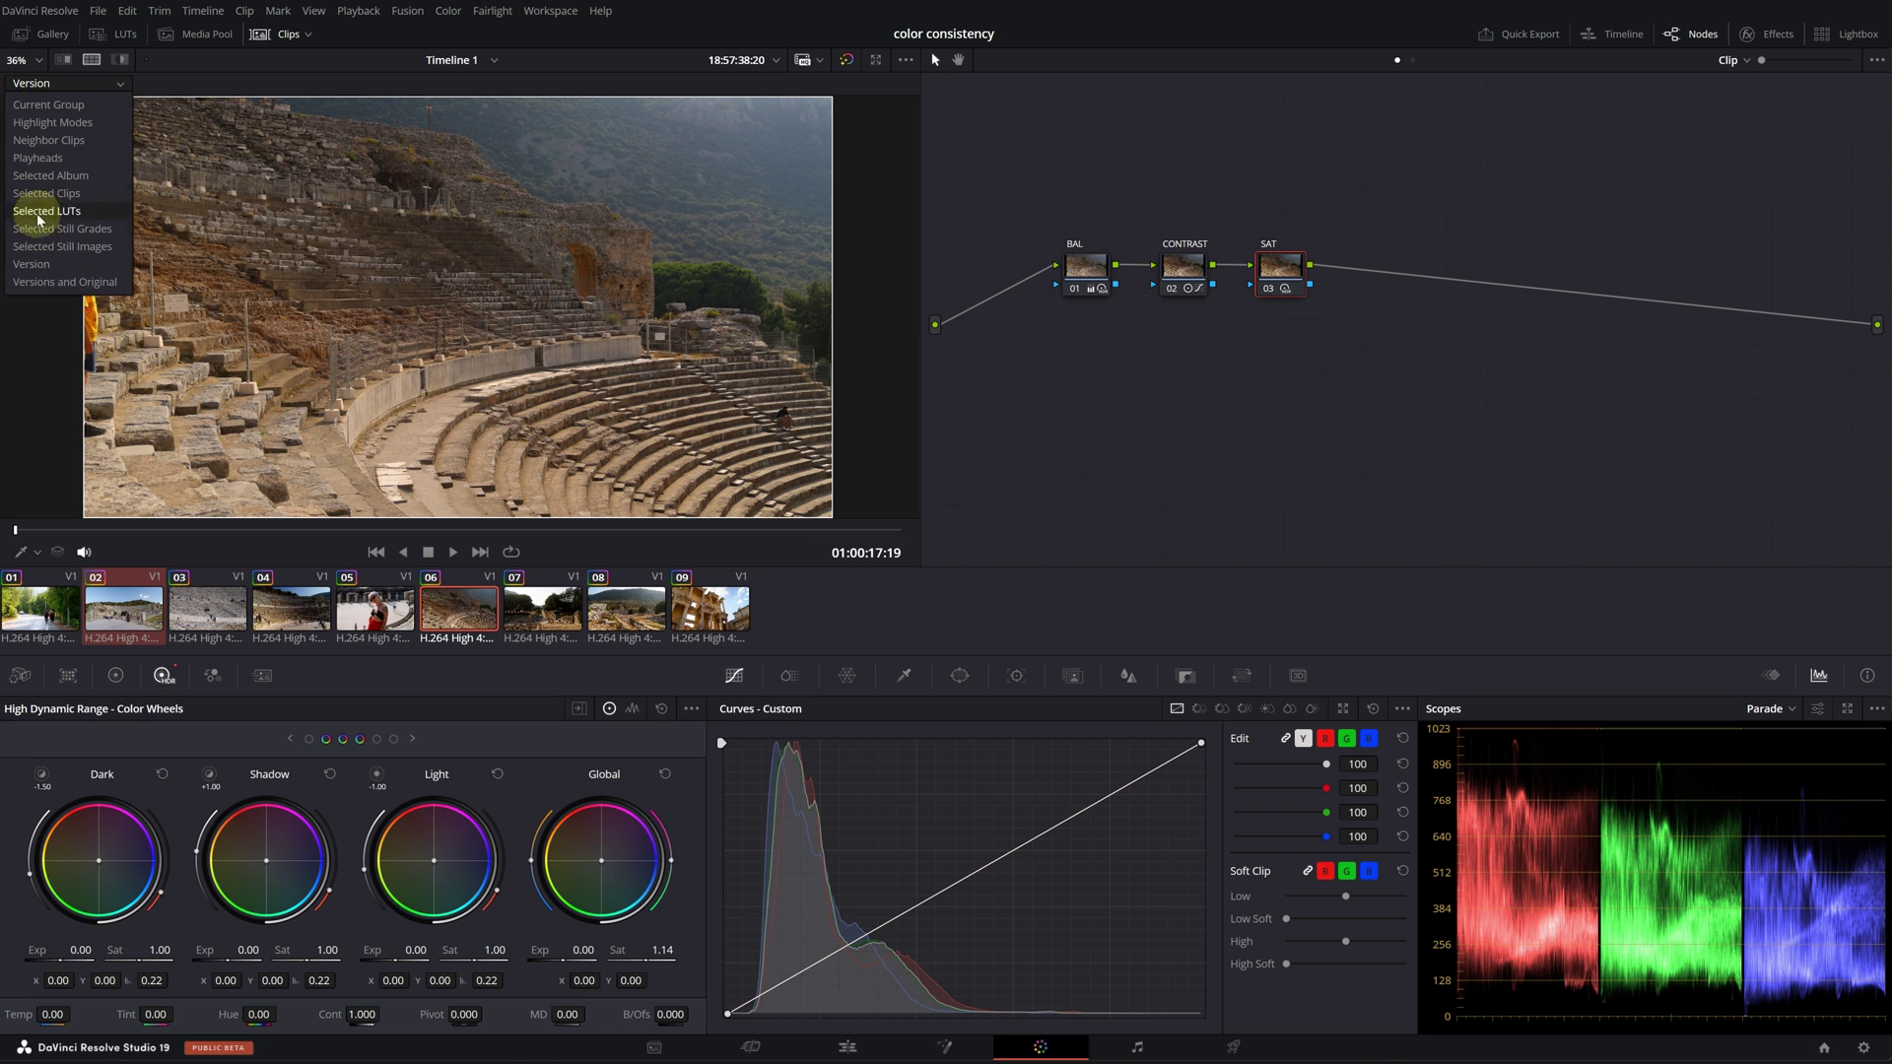
click(46, 193)
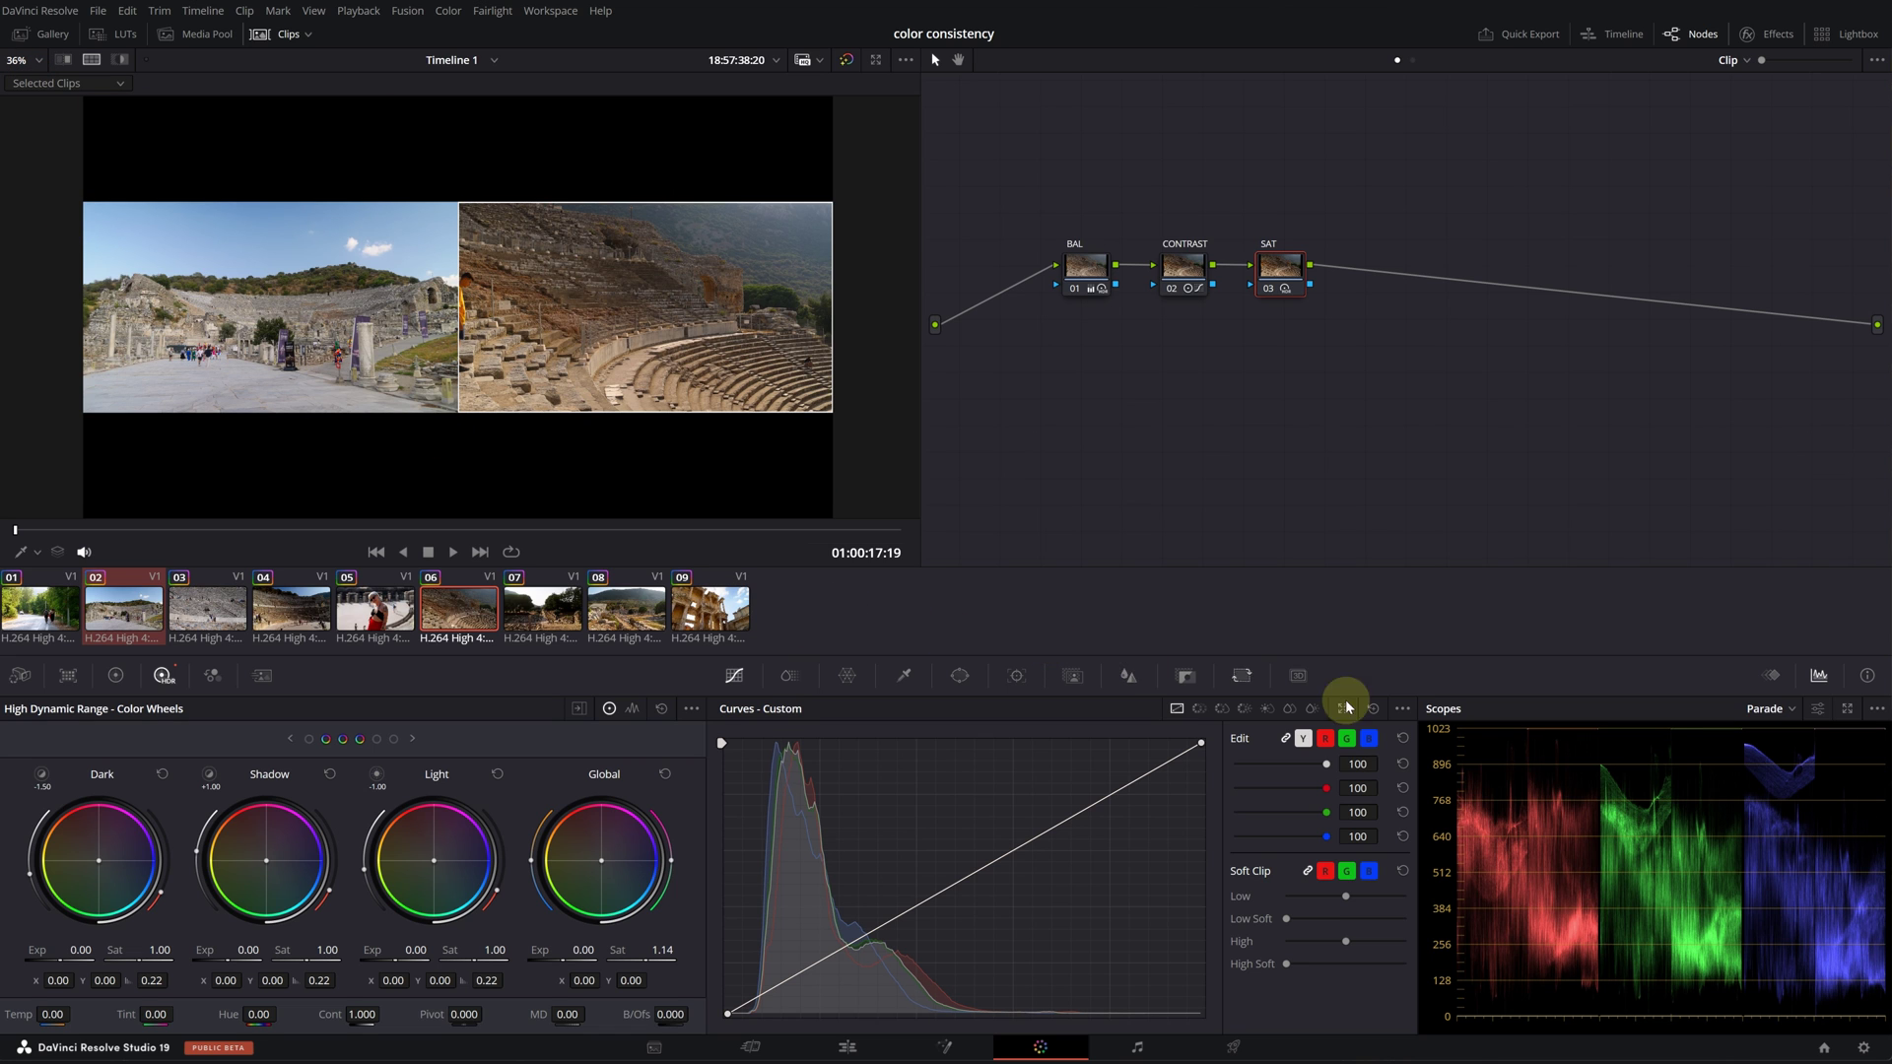
Step: Switch the scope to Waveform to compare both shots
click(1769, 709)
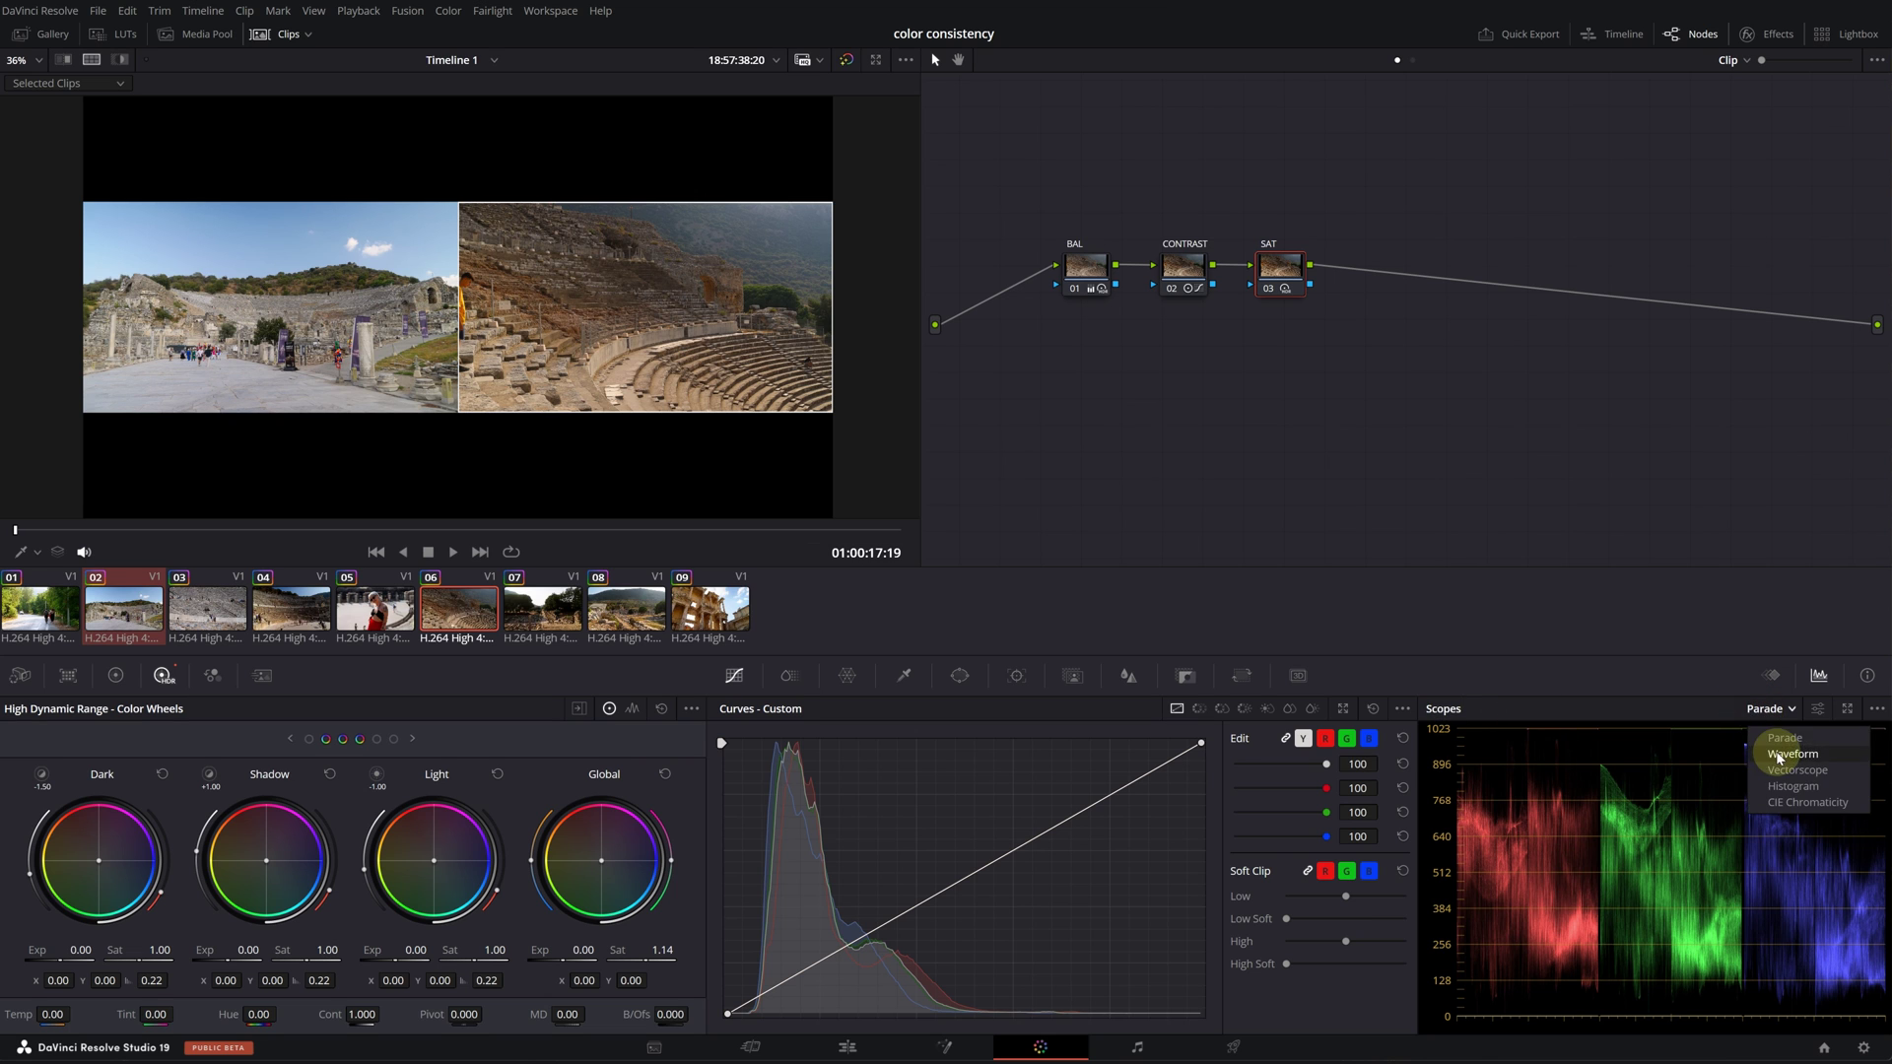
click(1776, 750)
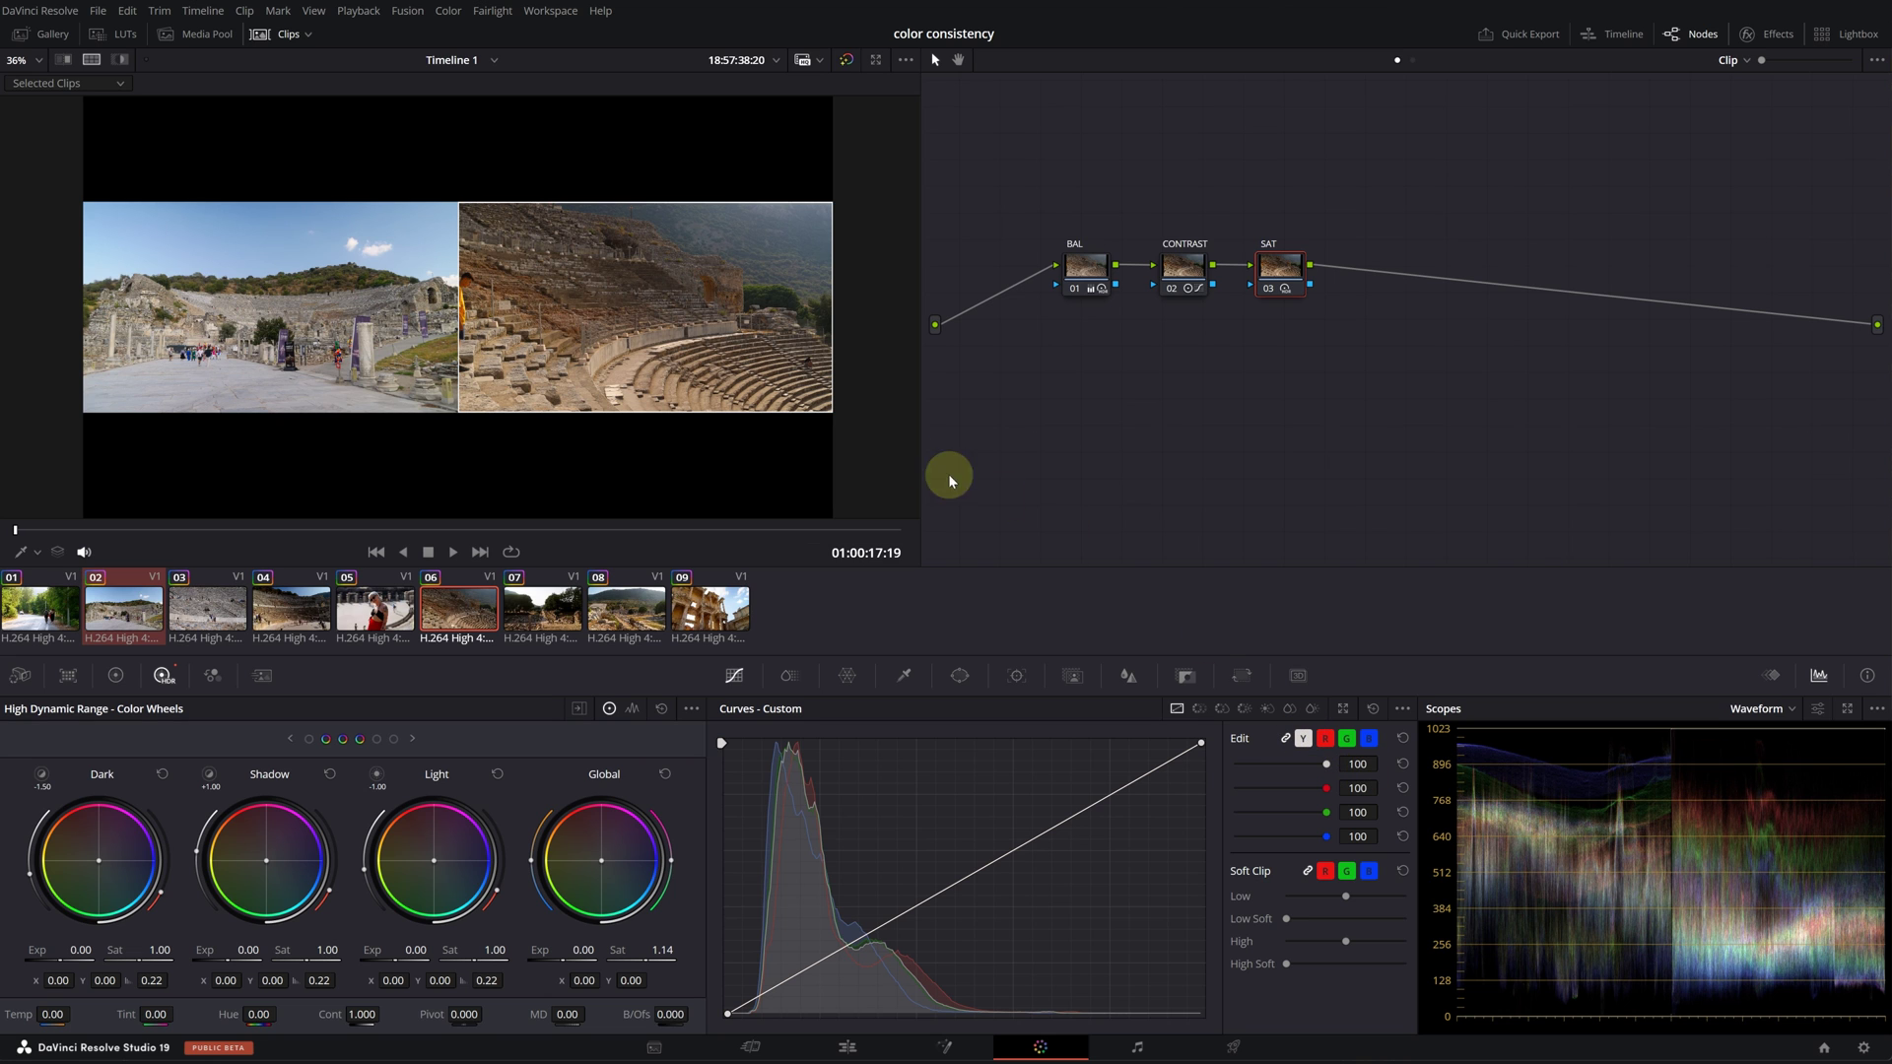
click(1085, 266)
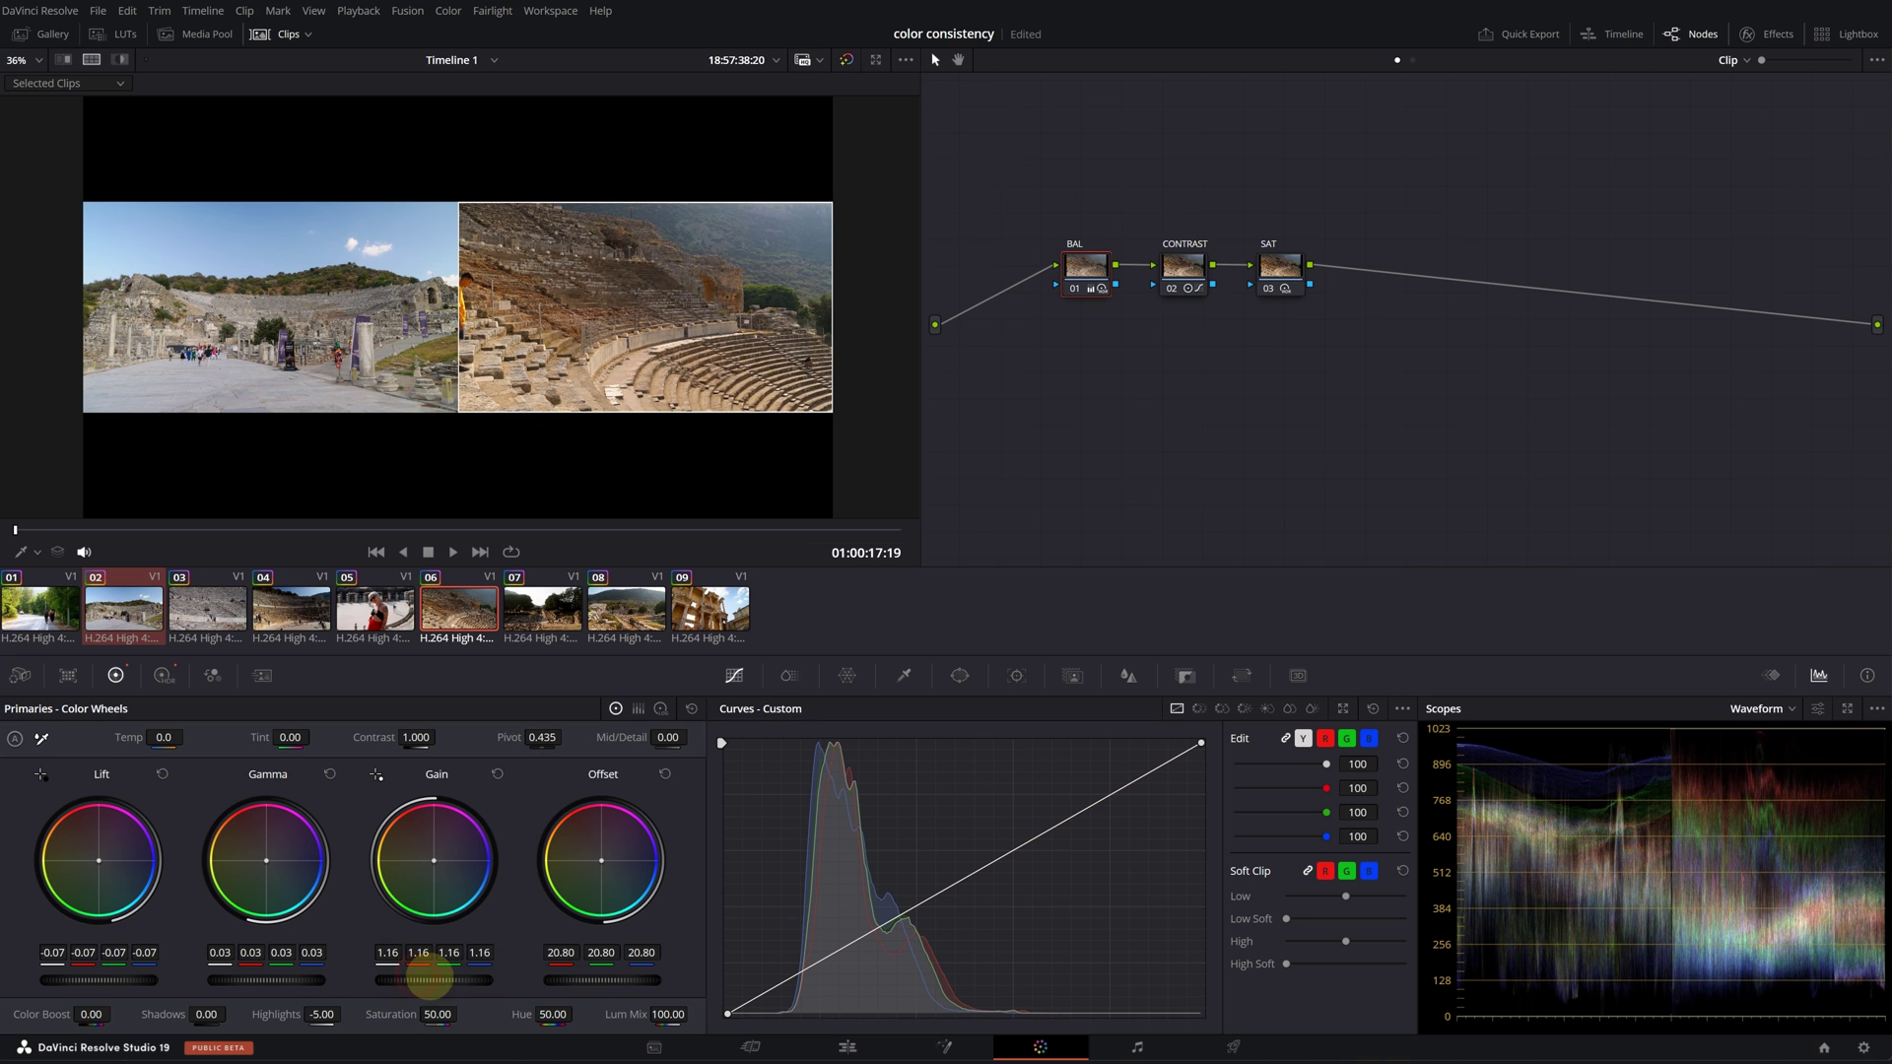
Step: On clip 06's BAL node, raise gain to 1.18 and lower lift to -0.08, then set the scope back to Parade
drag(435, 980, 461, 980)
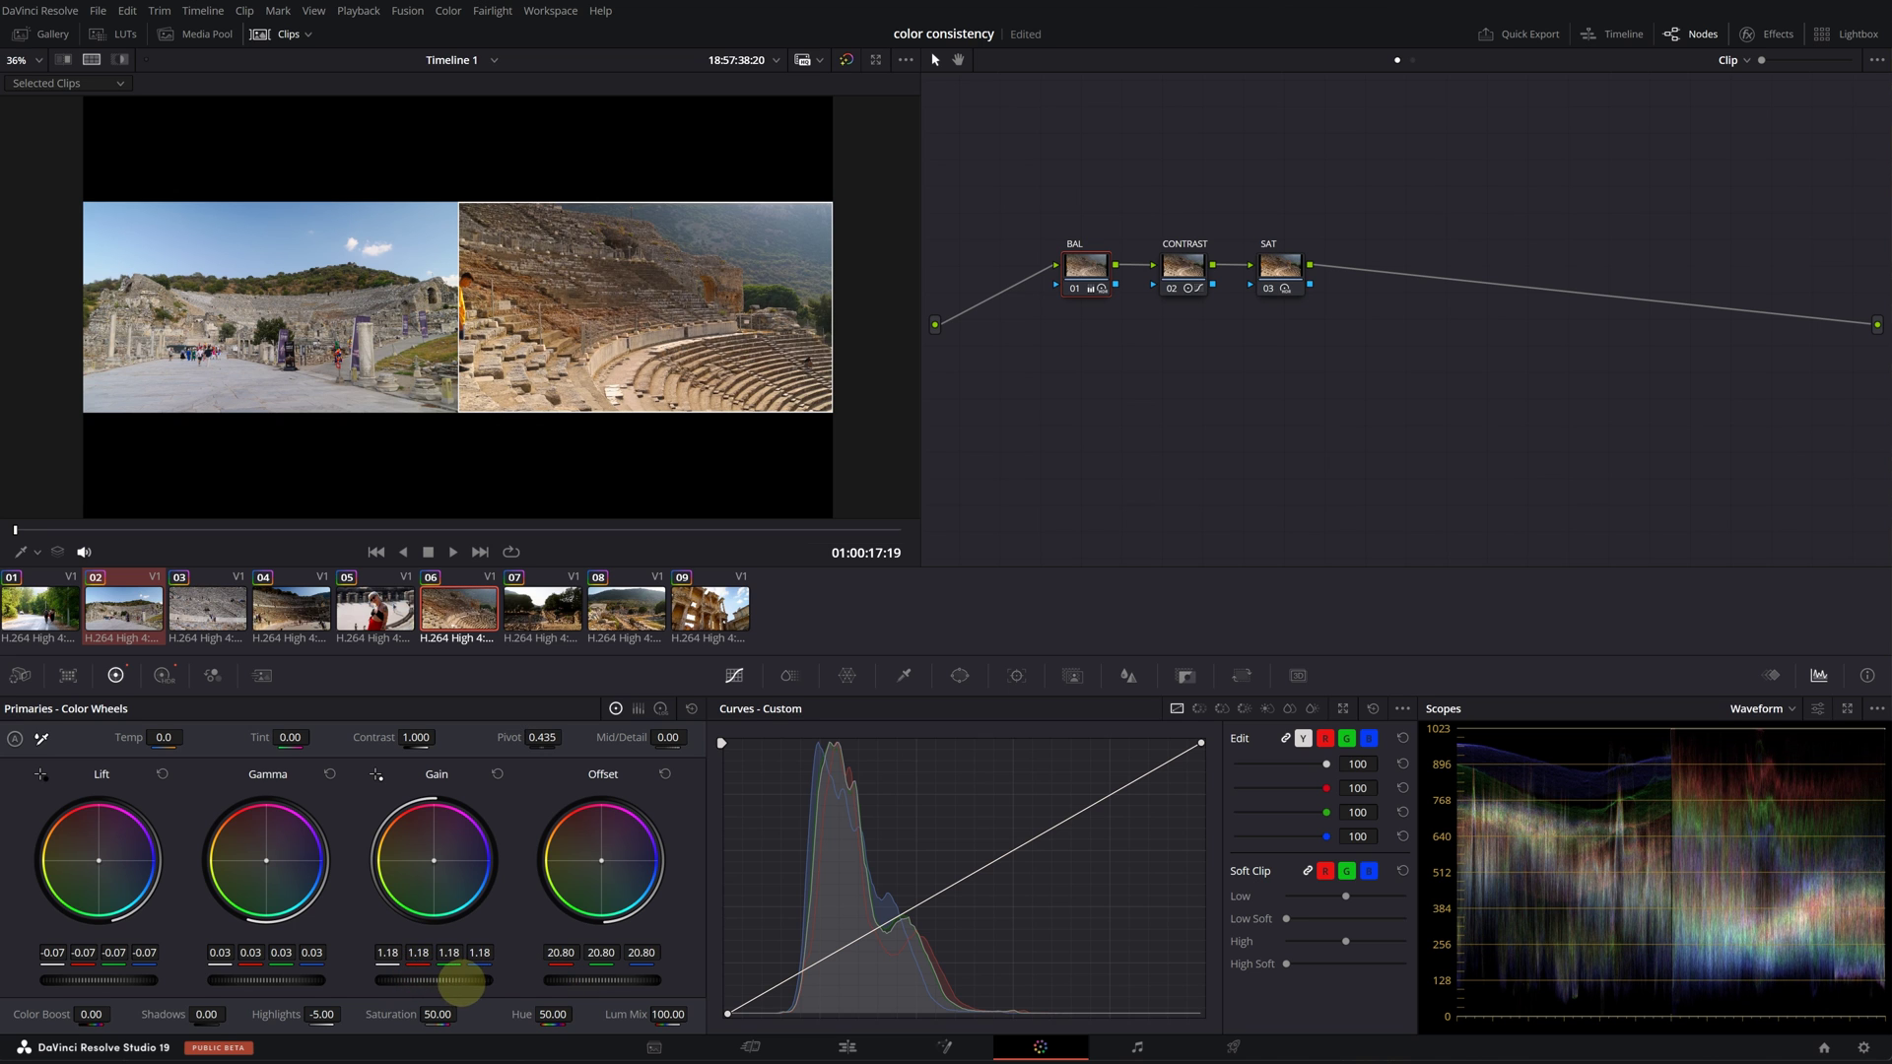
drag(129, 979, 95, 980)
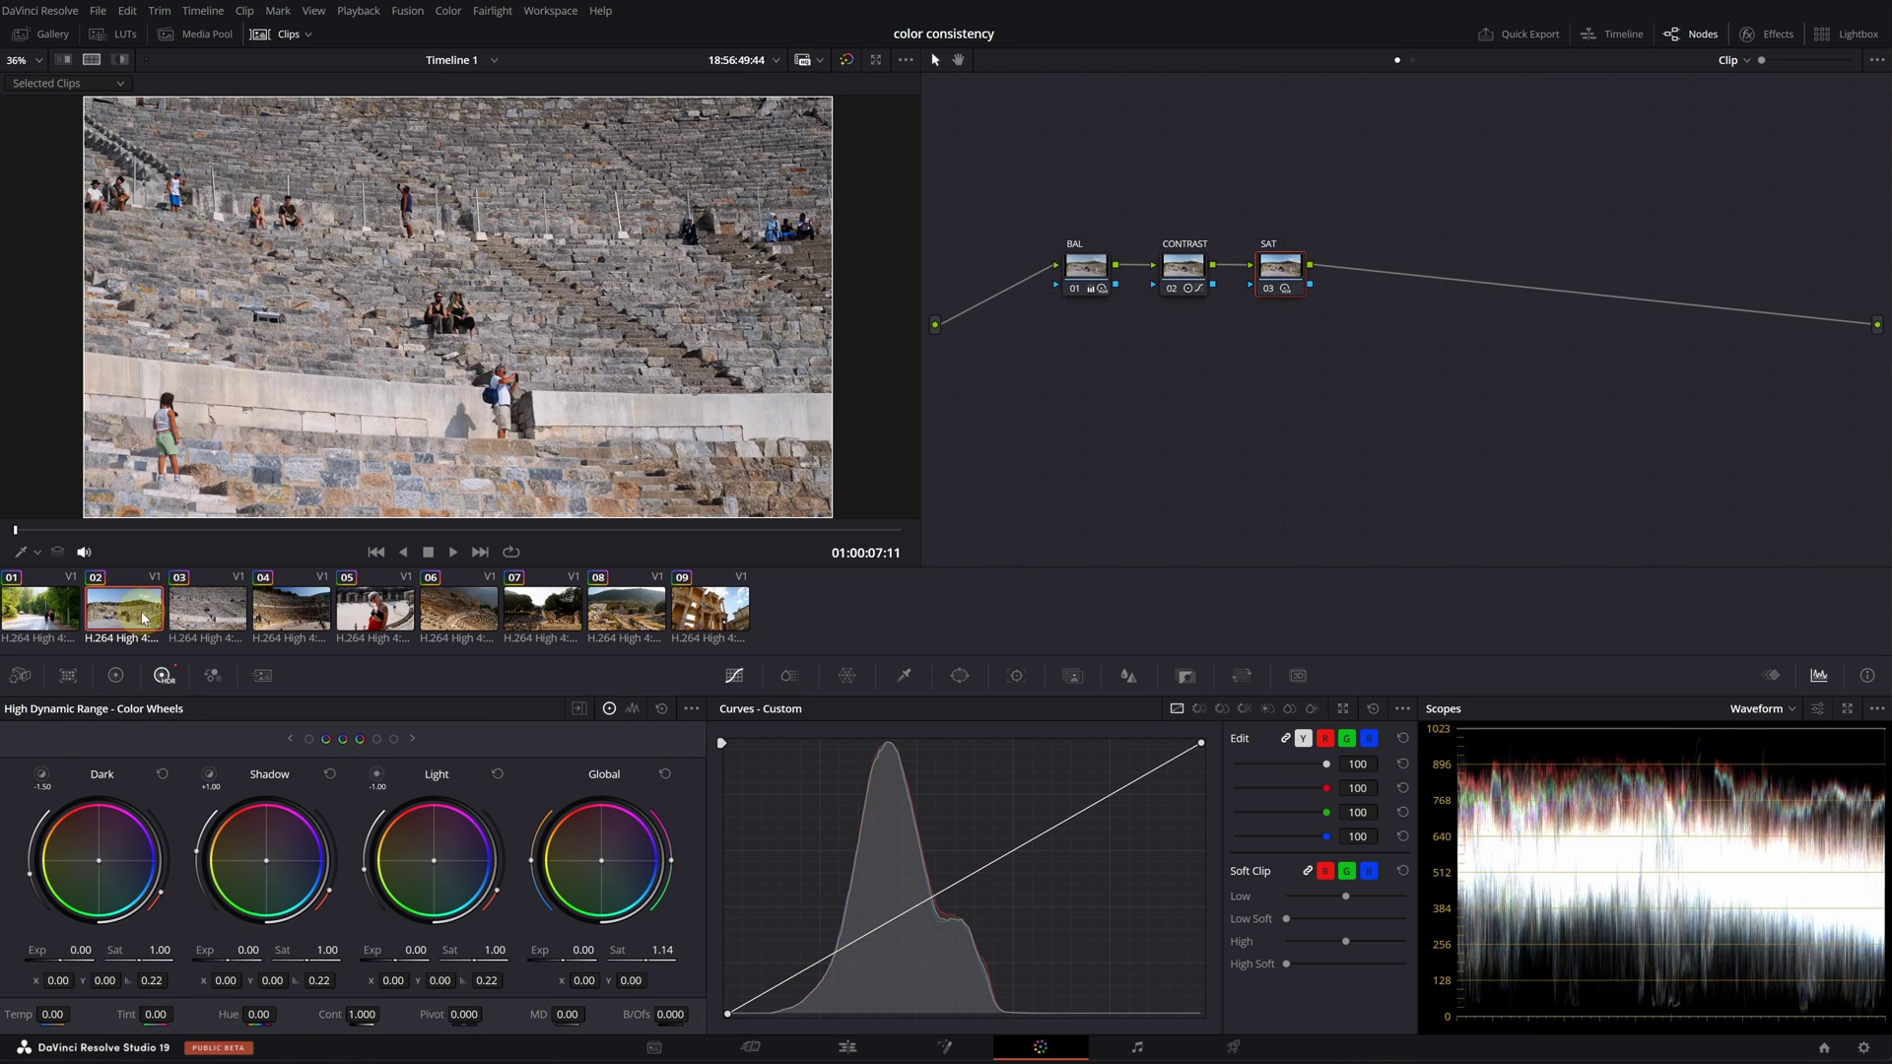
click(1764, 706)
click(1782, 823)
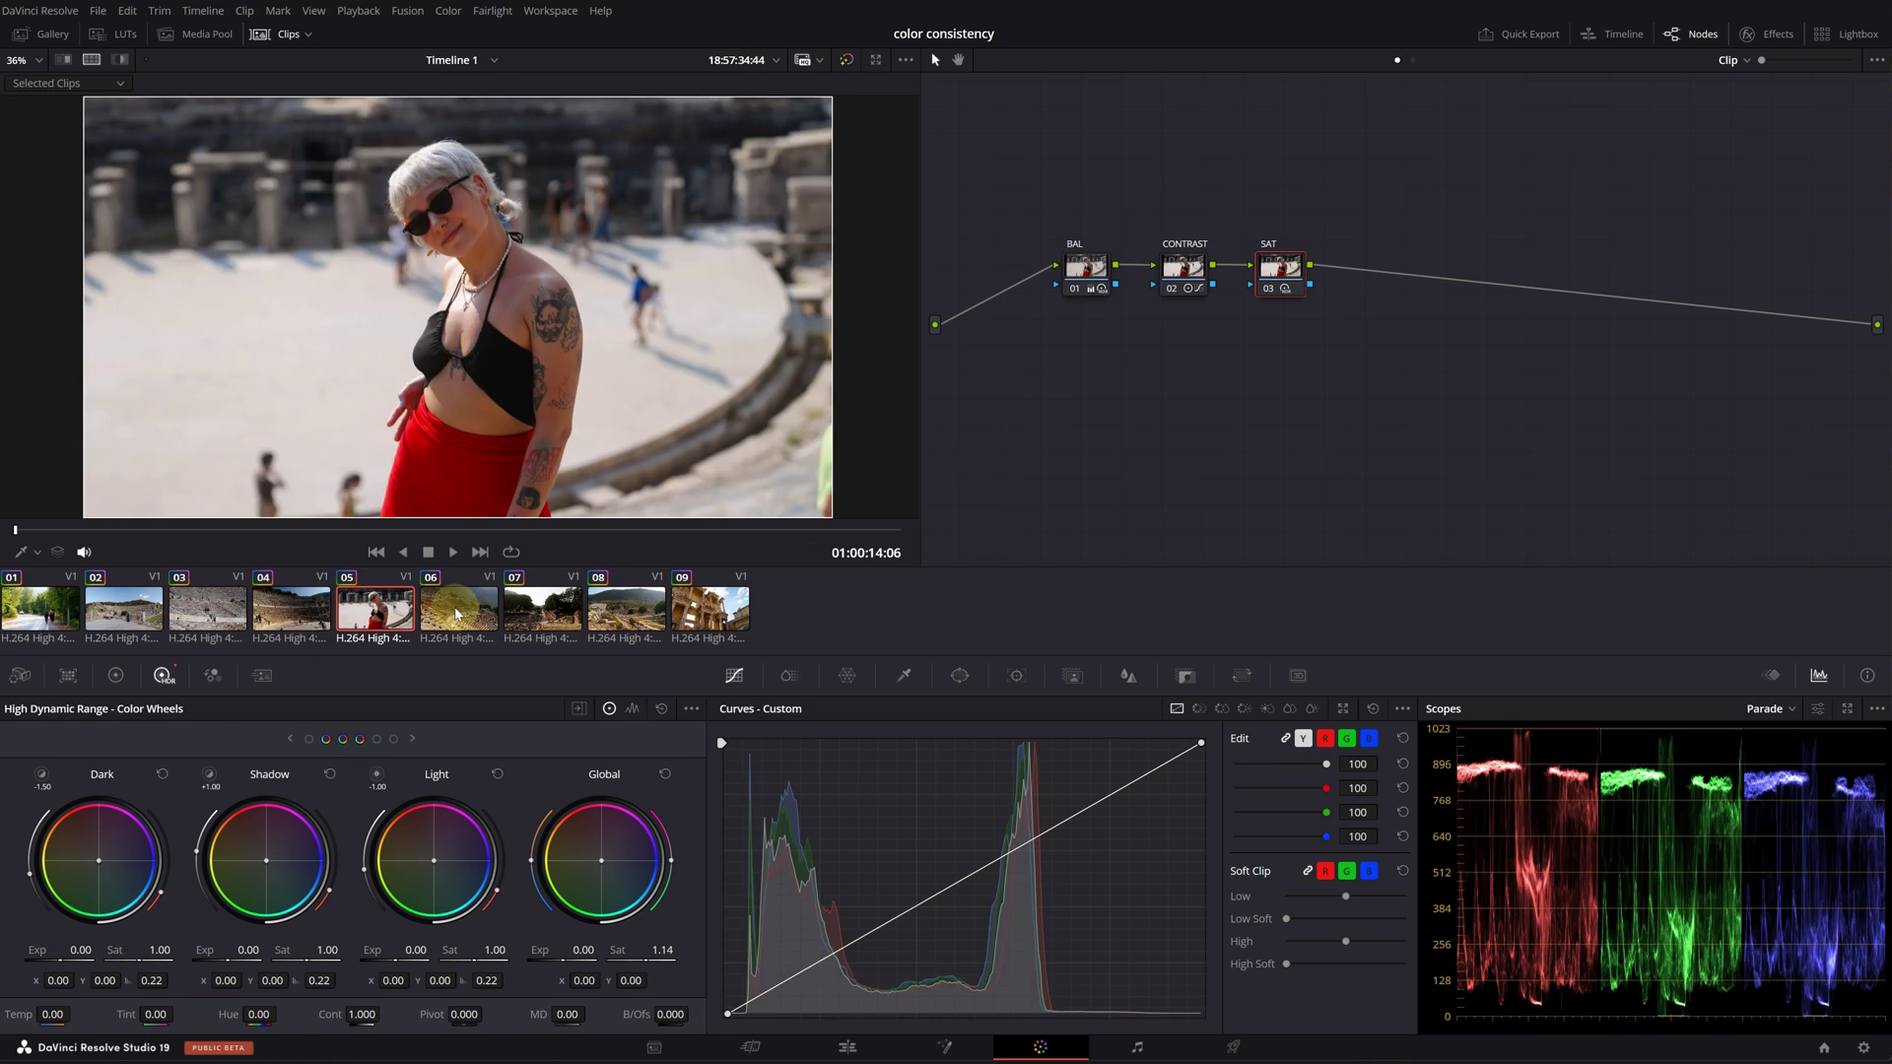
Step: Compare grades across clips, including clip 02's wide amphitheatre shot, then select all nine clips
click(542, 608)
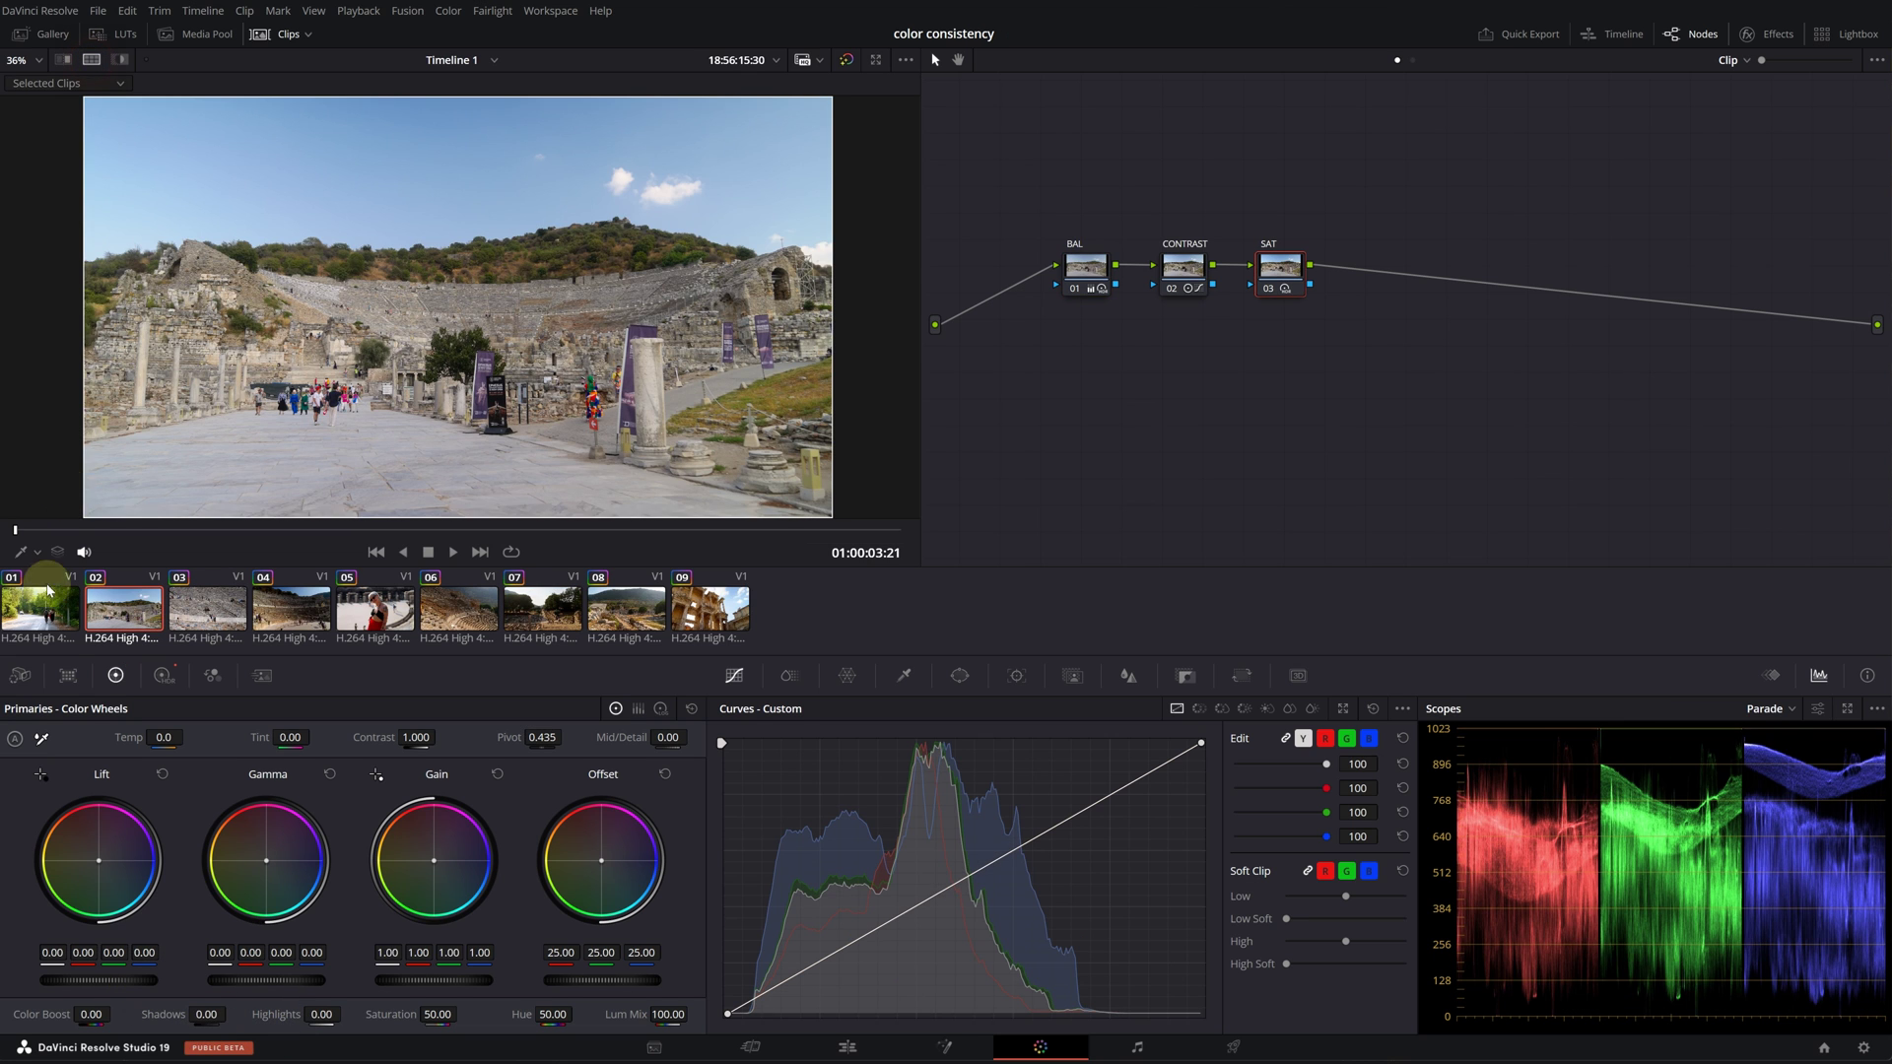
click(44, 613)
shift+click(690, 611)
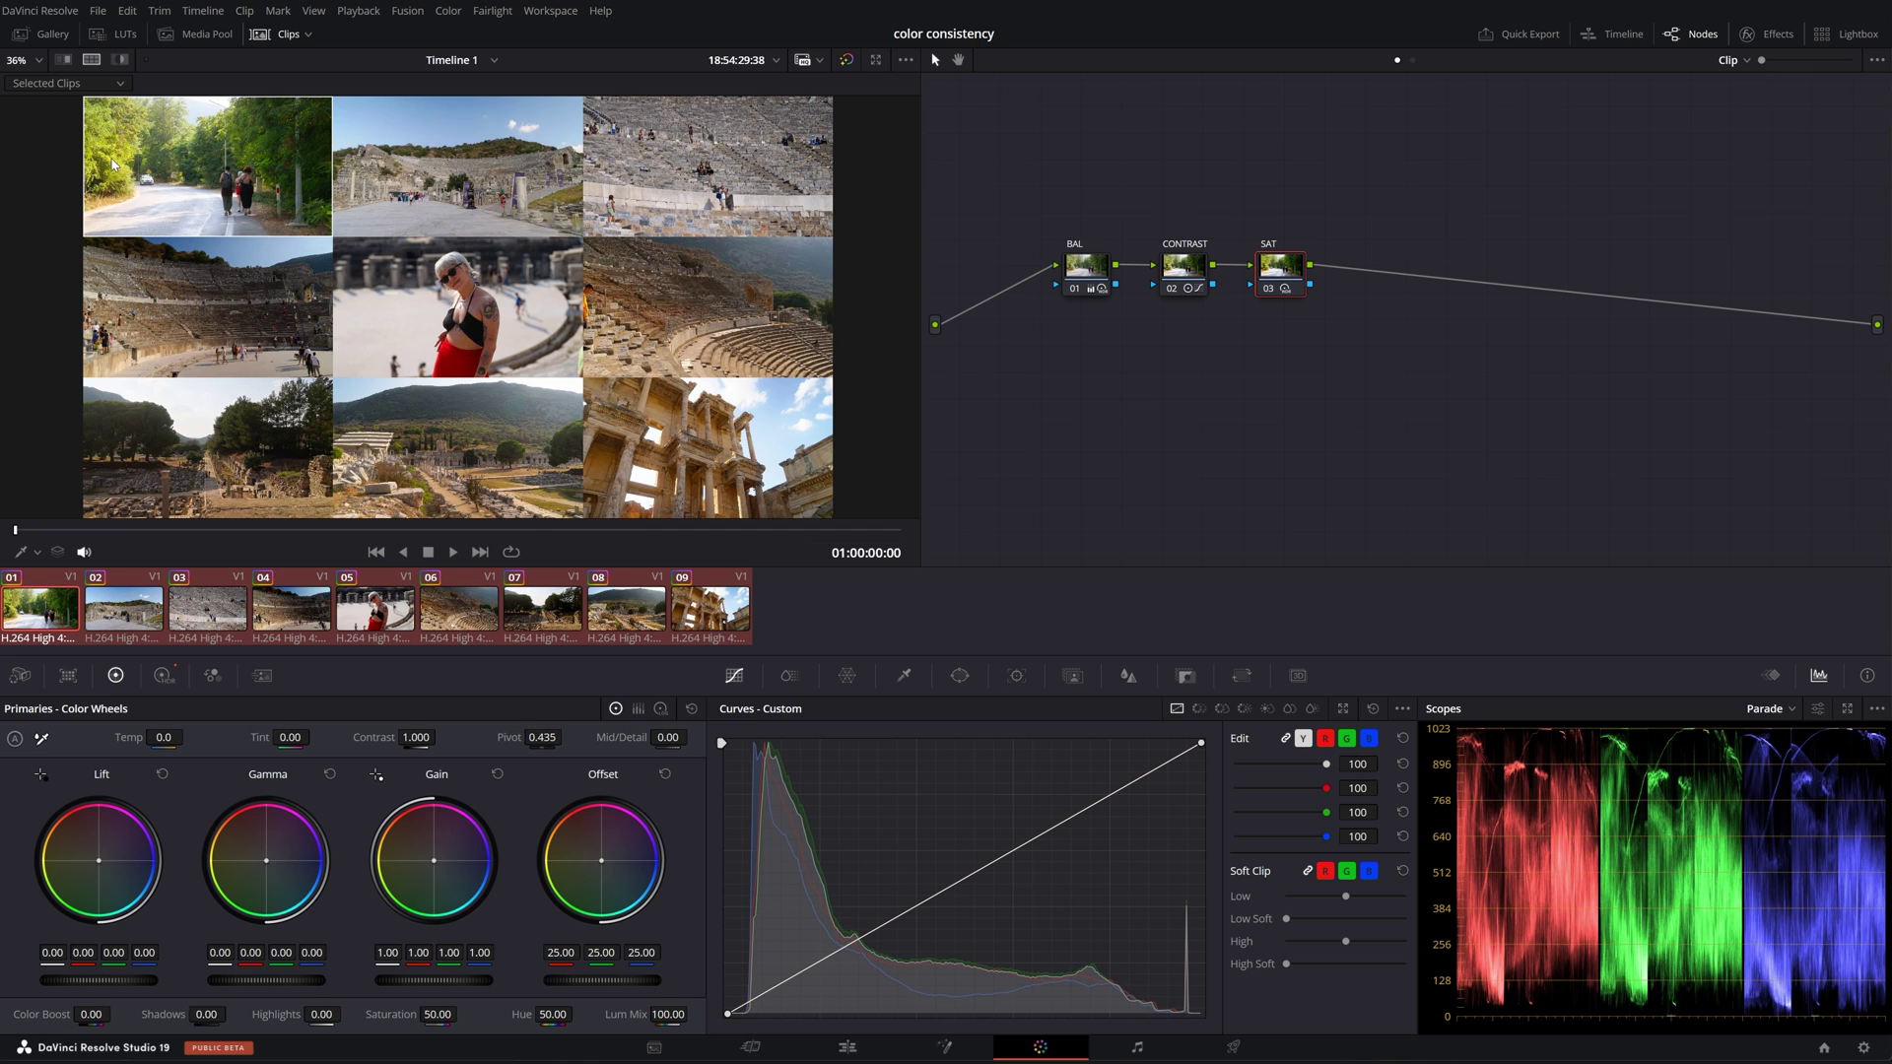
Step: Show all nine graded clips as large thumbnails in the Lightbox for a consistency review
click(482, 61)
click(1834, 33)
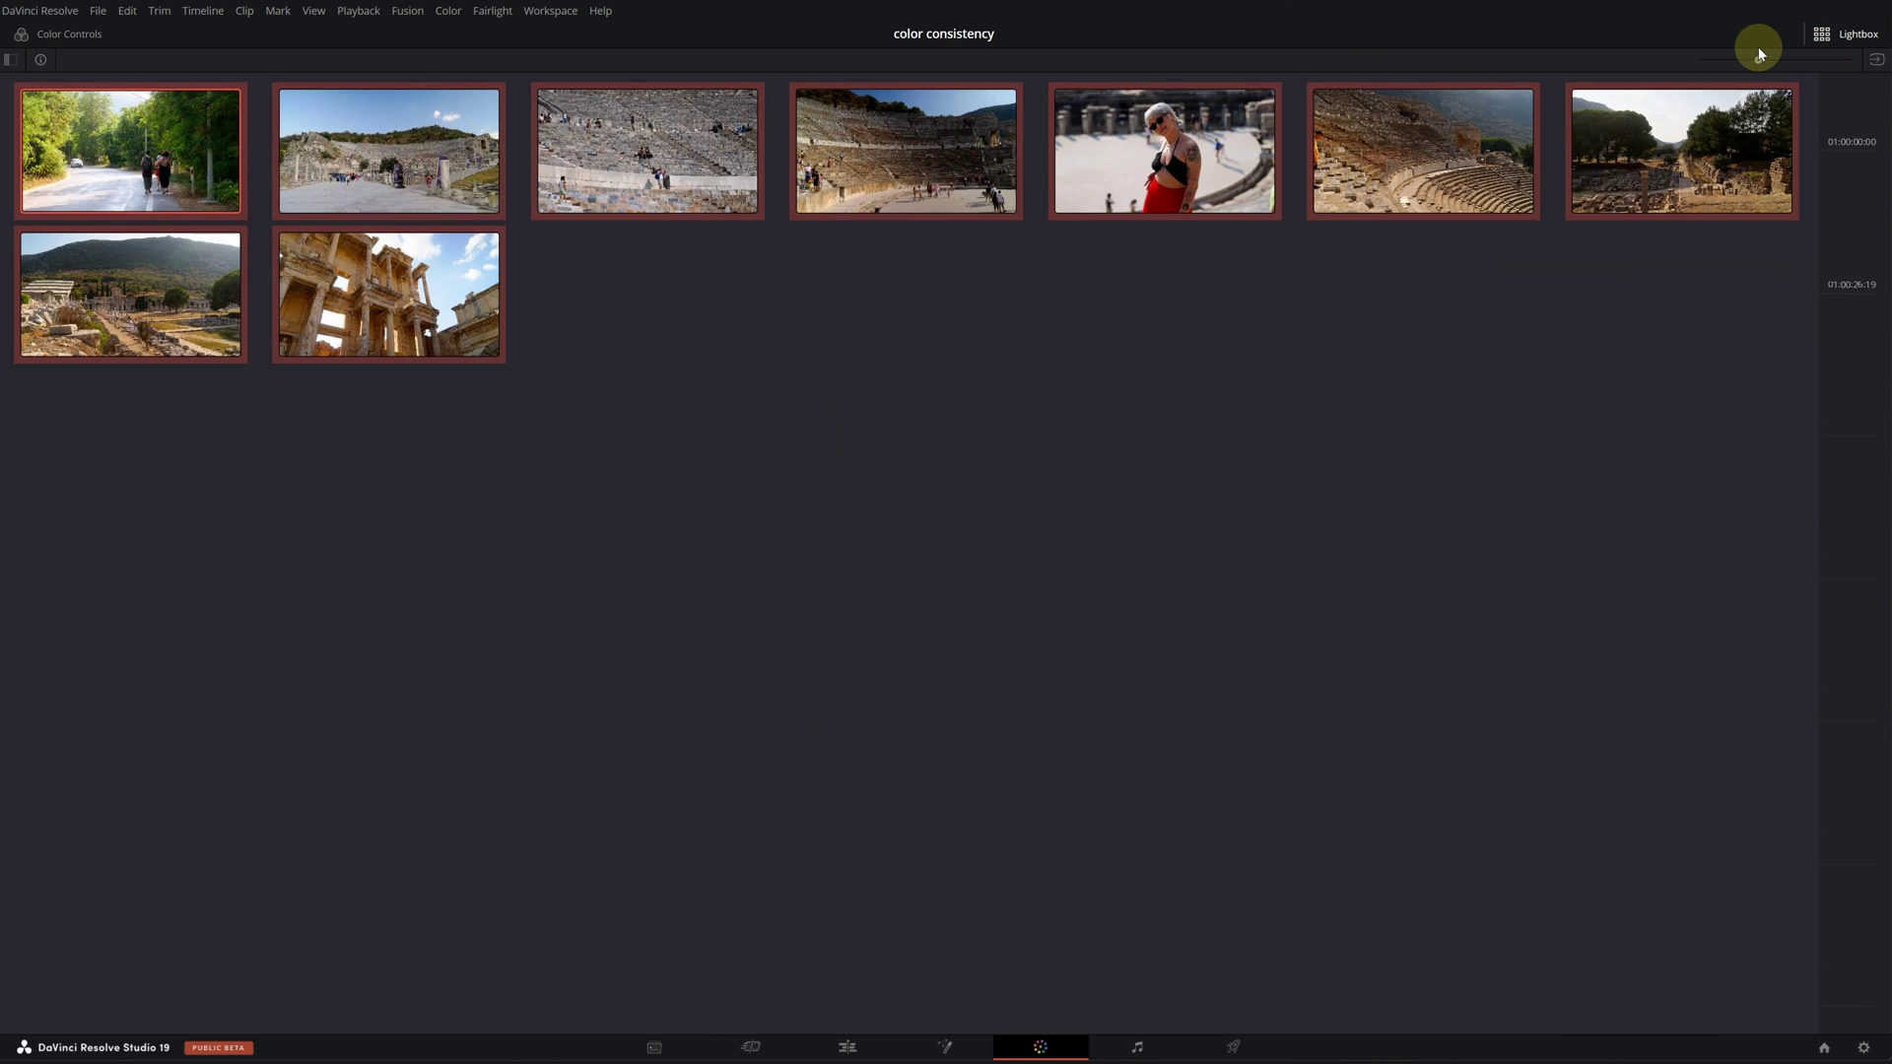
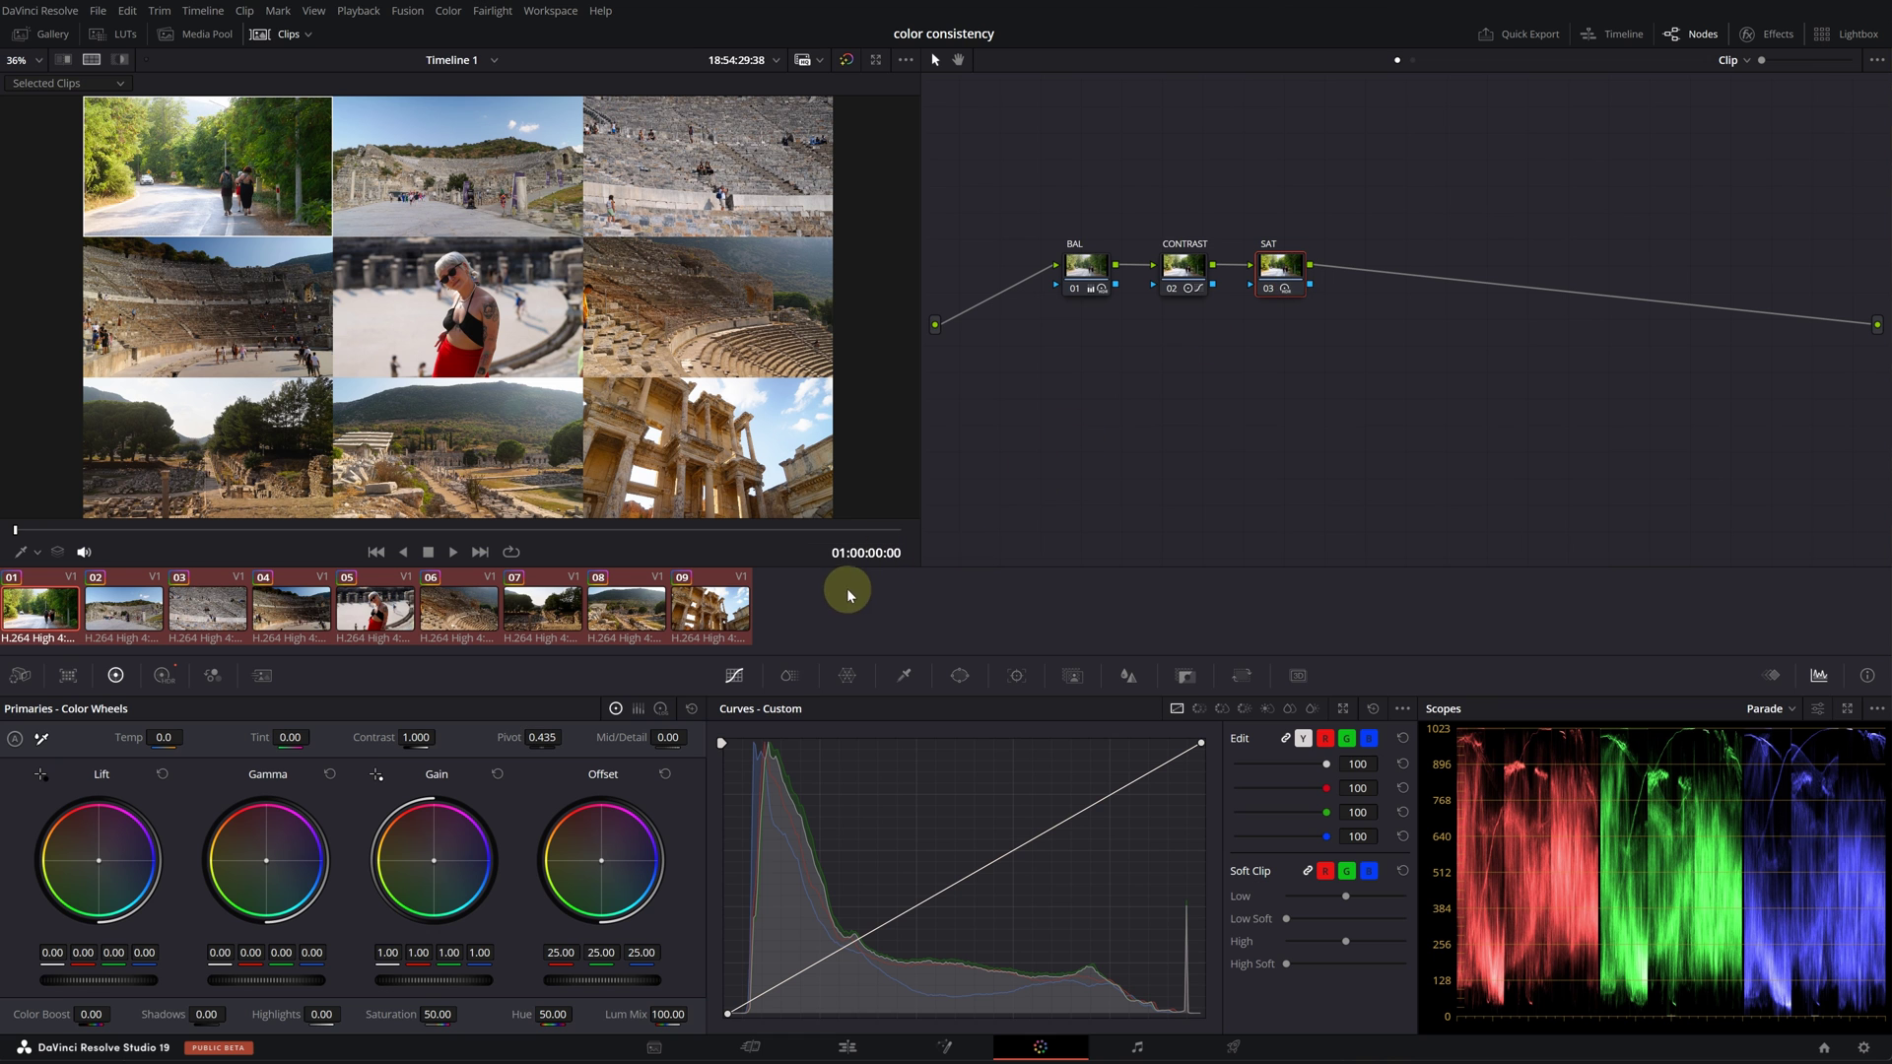
Step: Select clip 09 to leave the nine-clip grid and view it alone
click(724, 619)
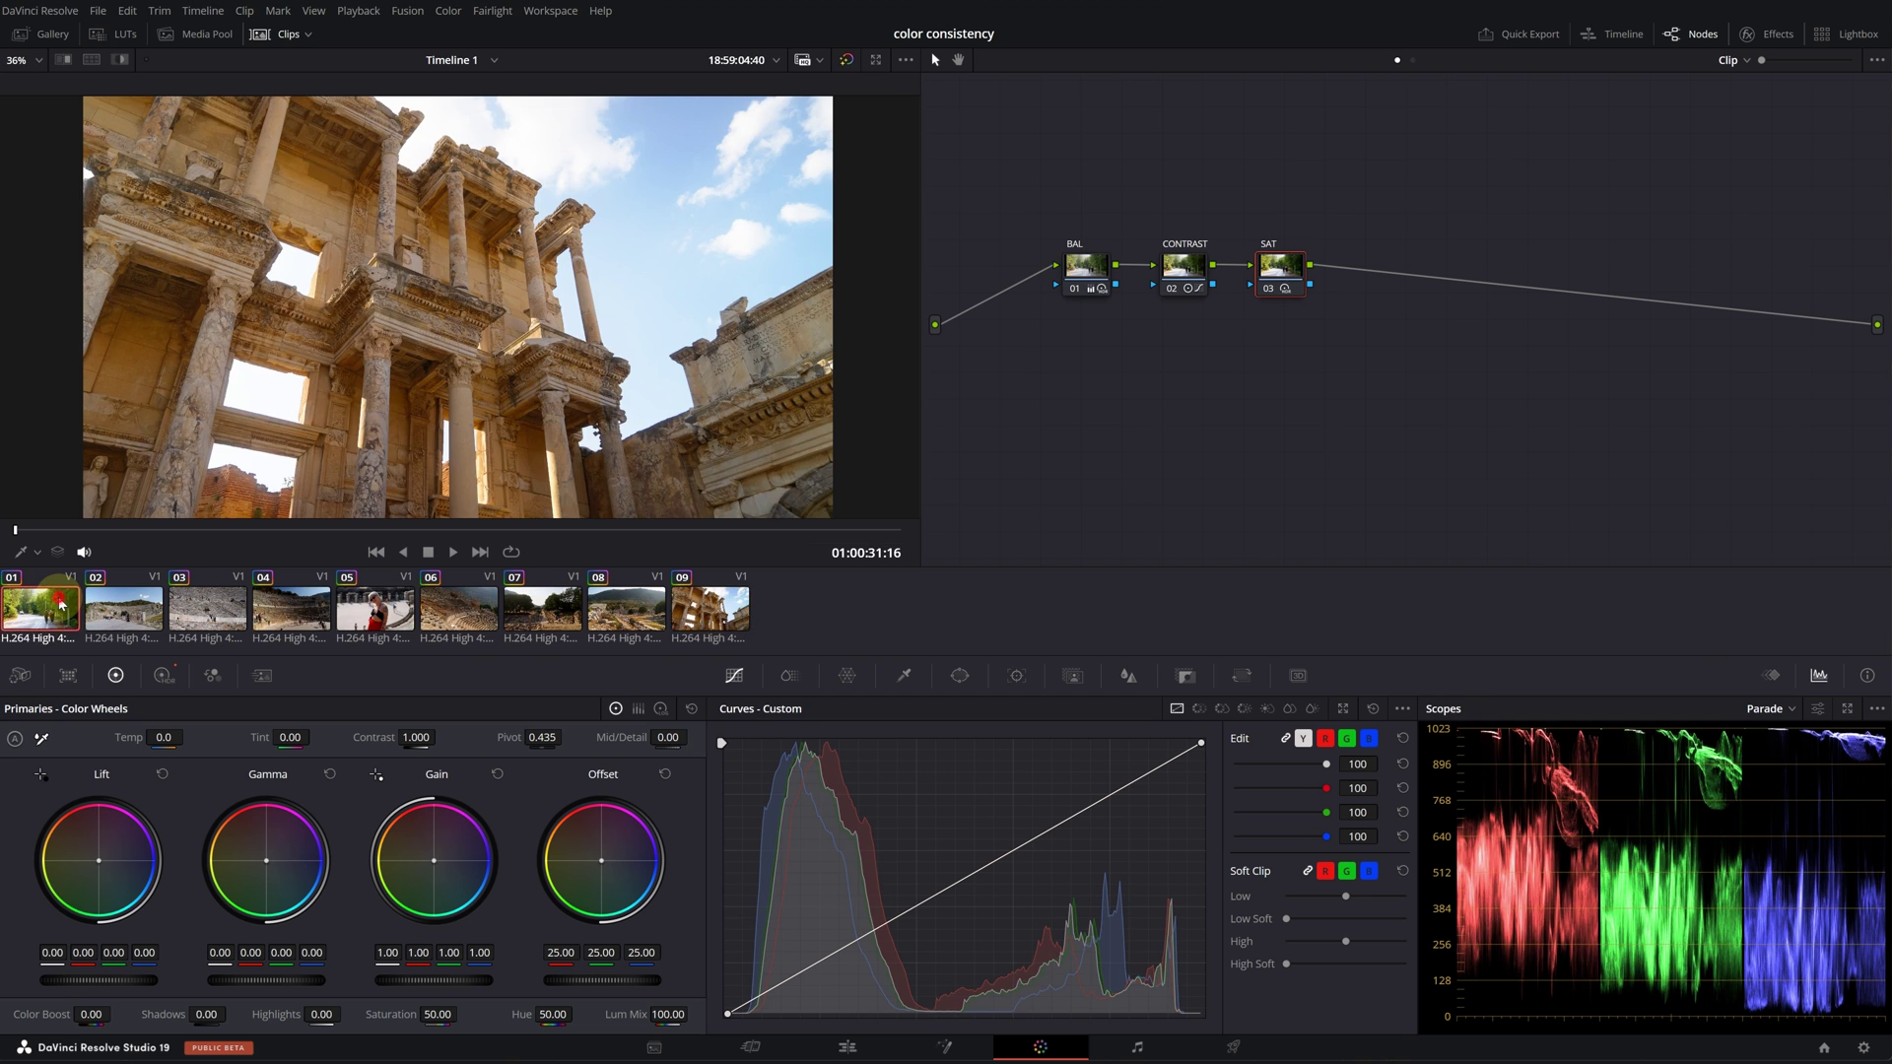
Step: Select all nine clips and add them into a new color group, keeping the name Group 2
click(59, 604)
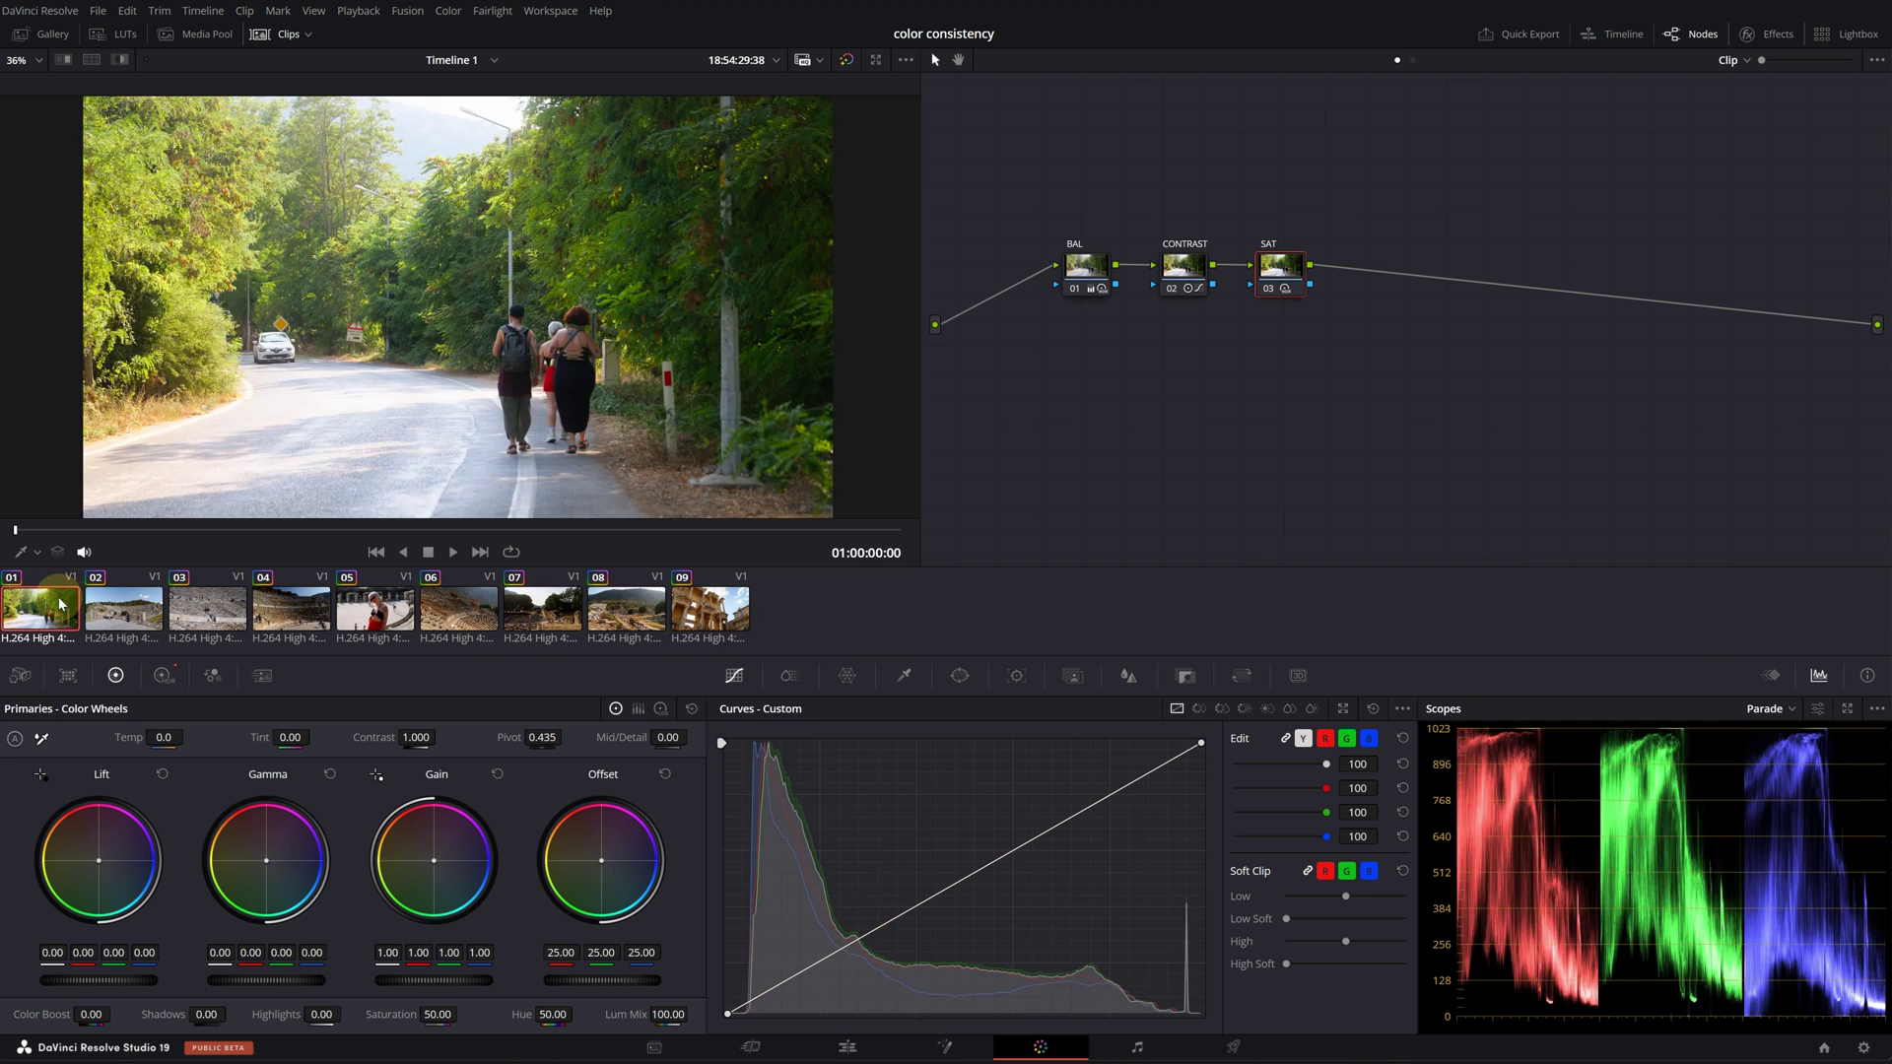
shift+click(690, 607)
right_click(467, 613)
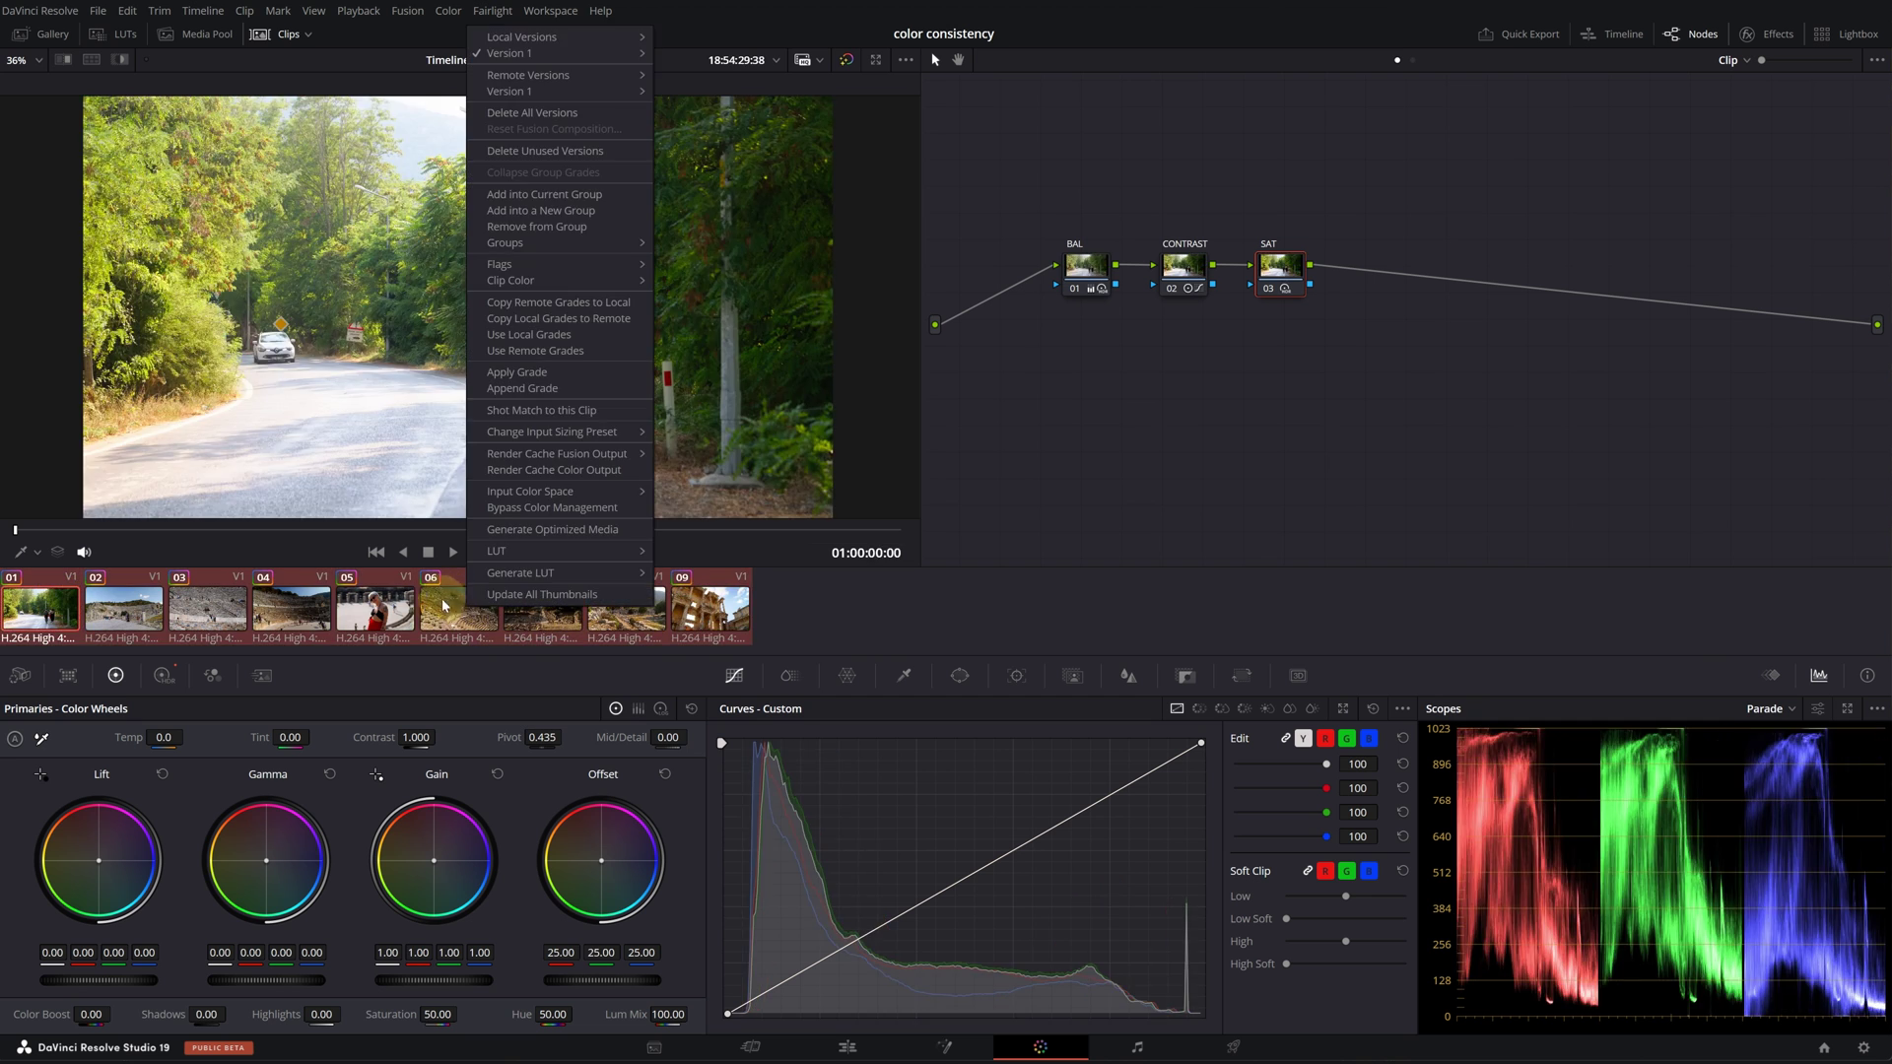
click(549, 210)
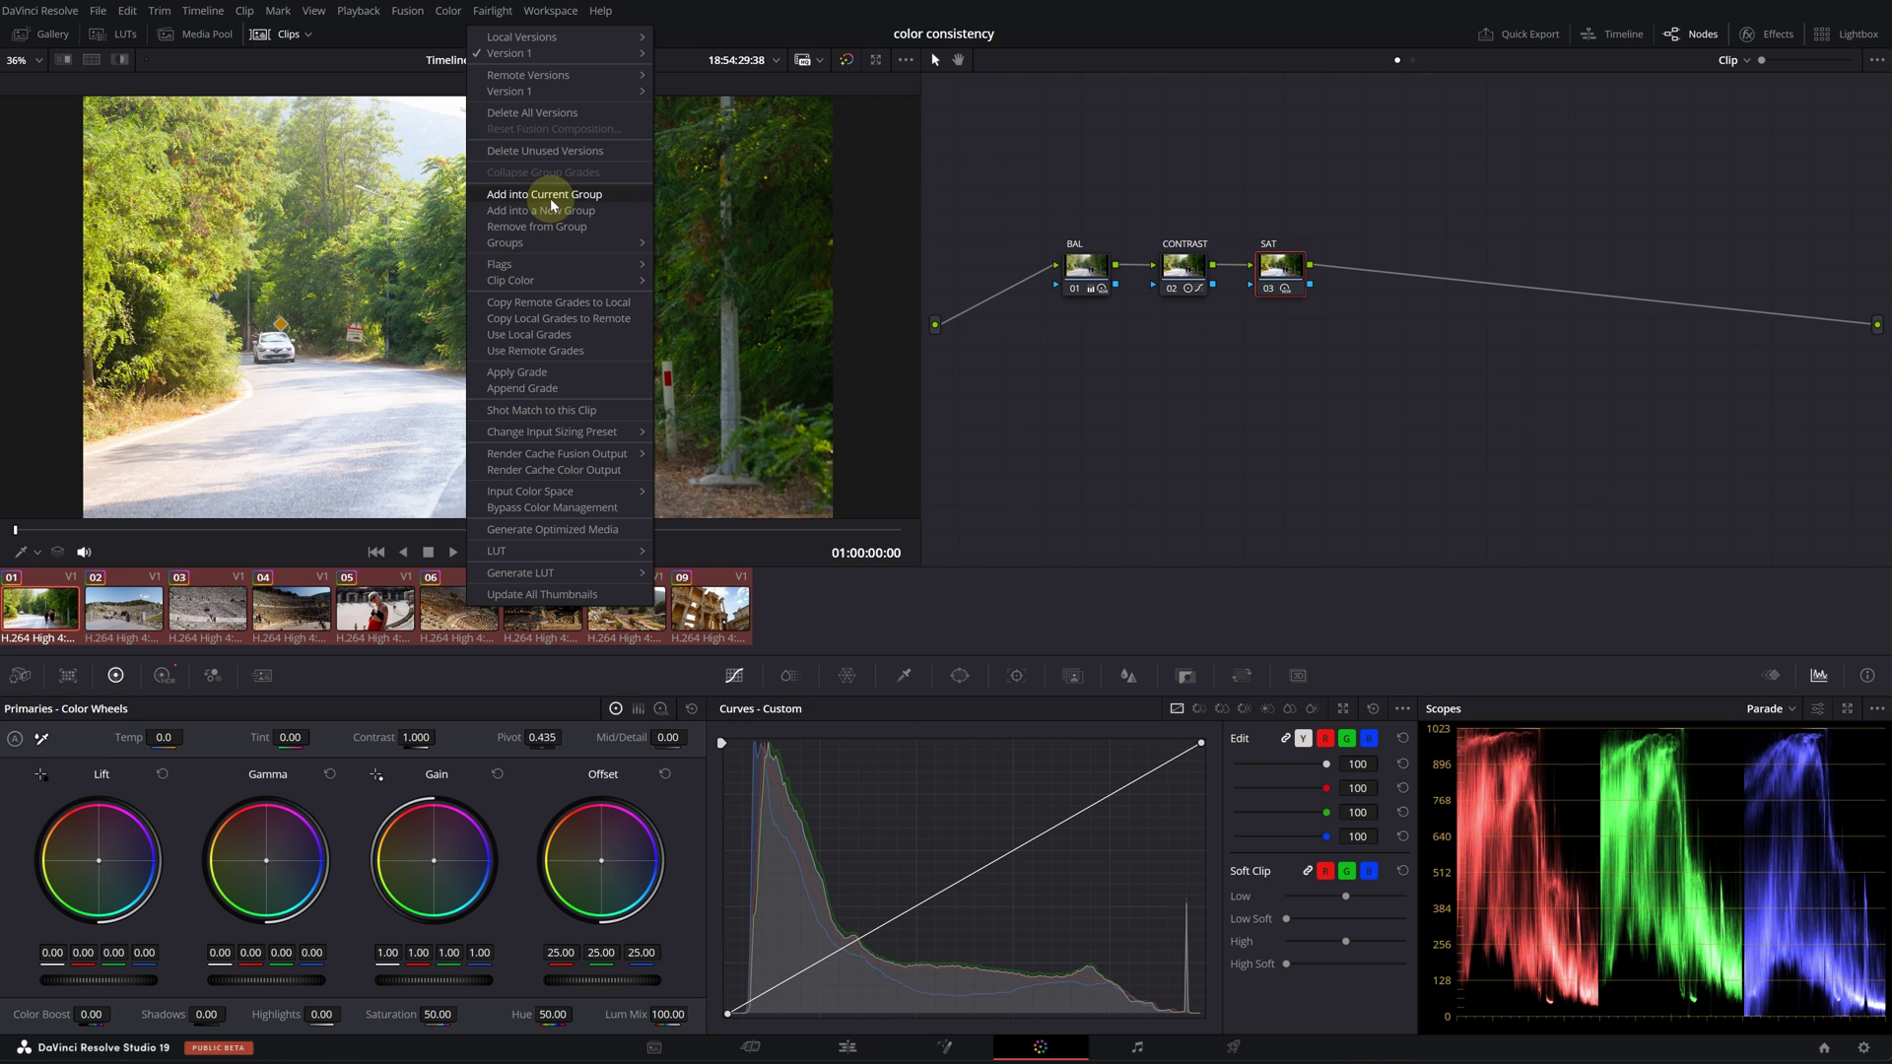
click(554, 212)
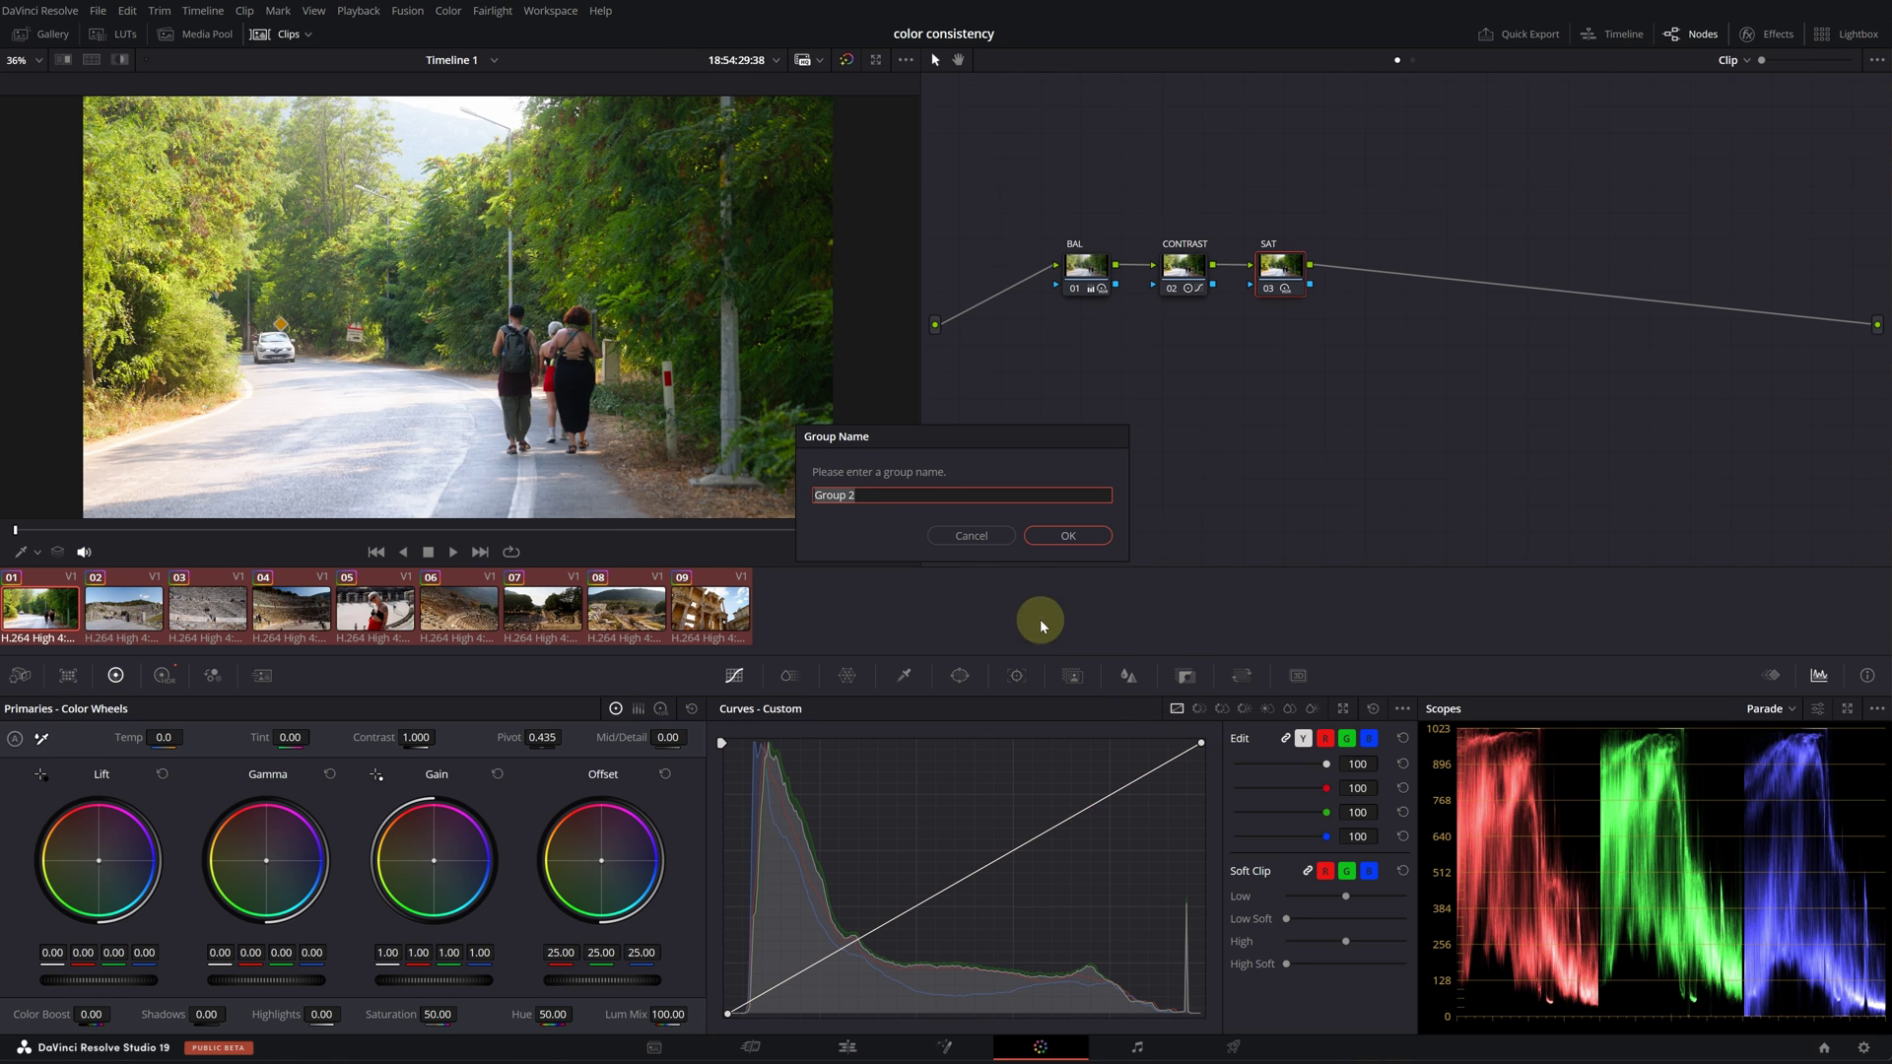
click(1065, 537)
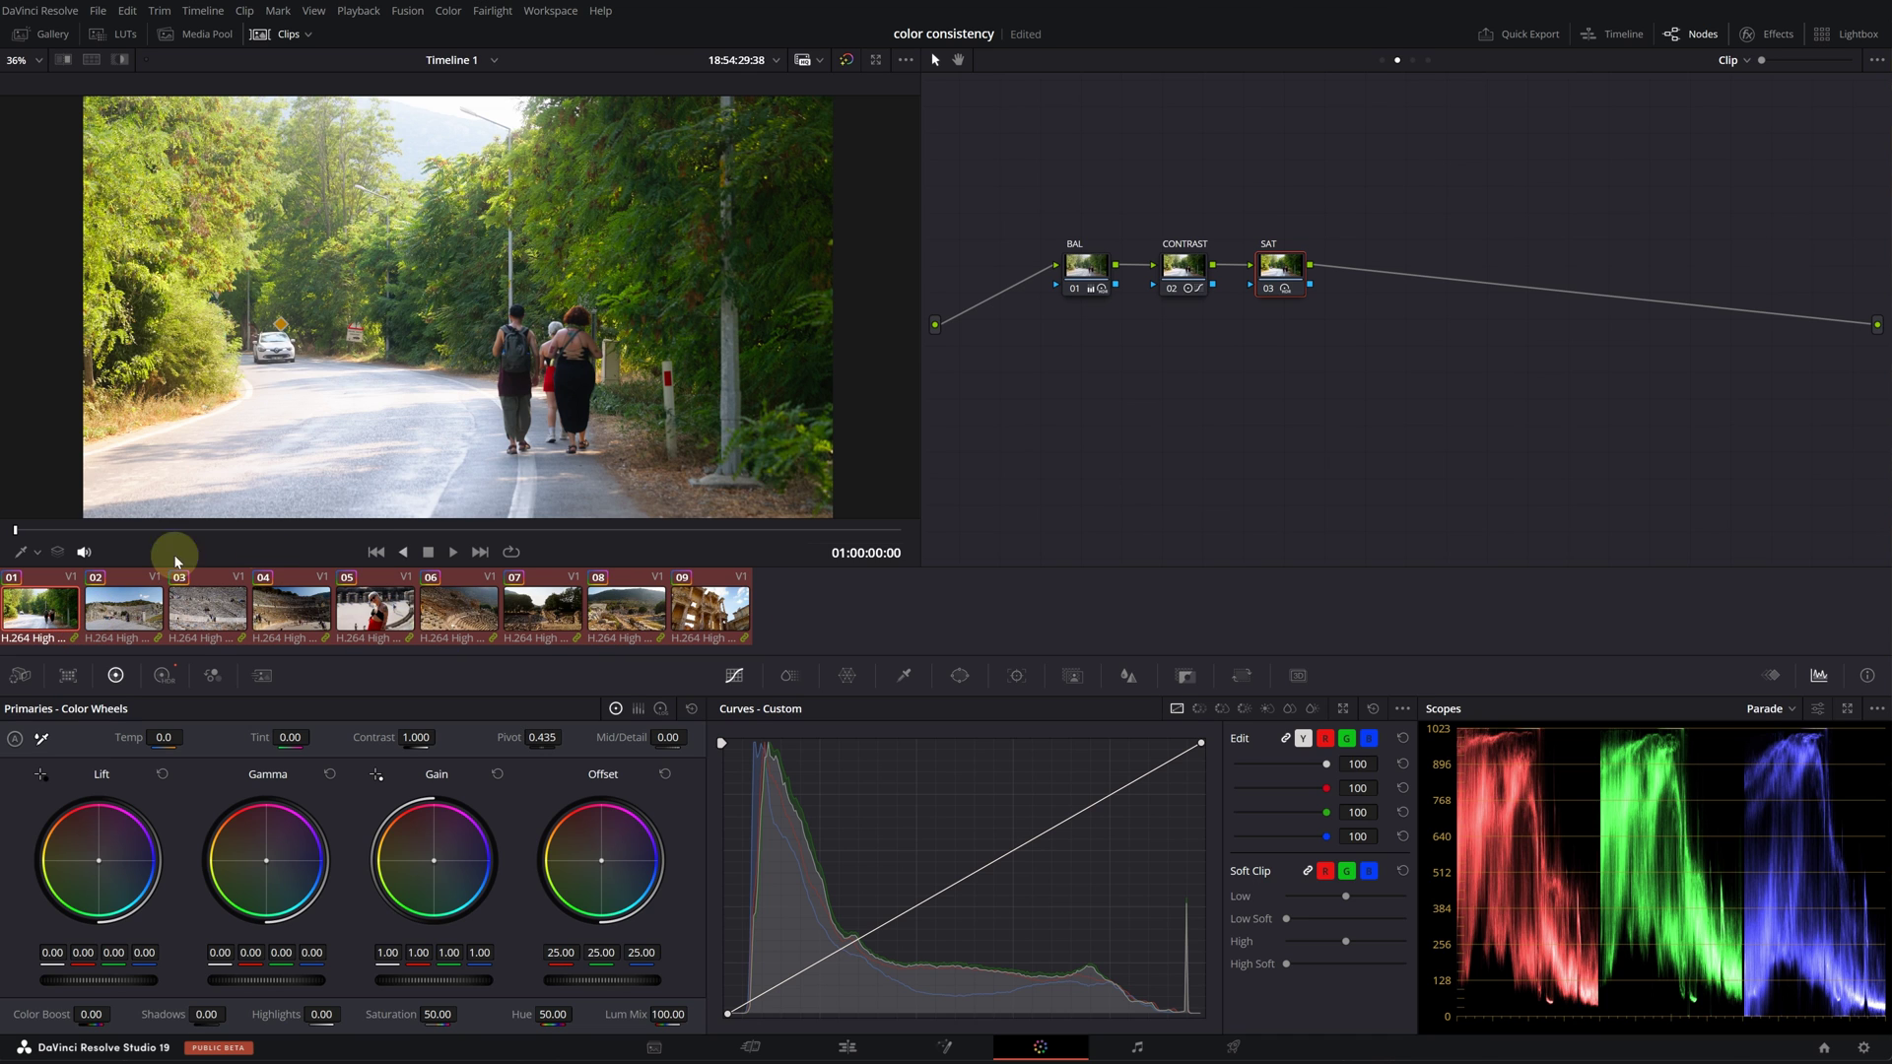
Step: Check the Group Pre-Clip and Post-Clip graphs, then warm the pre-clip Offset to 27.11, 24.59, 22.13
click(1731, 63)
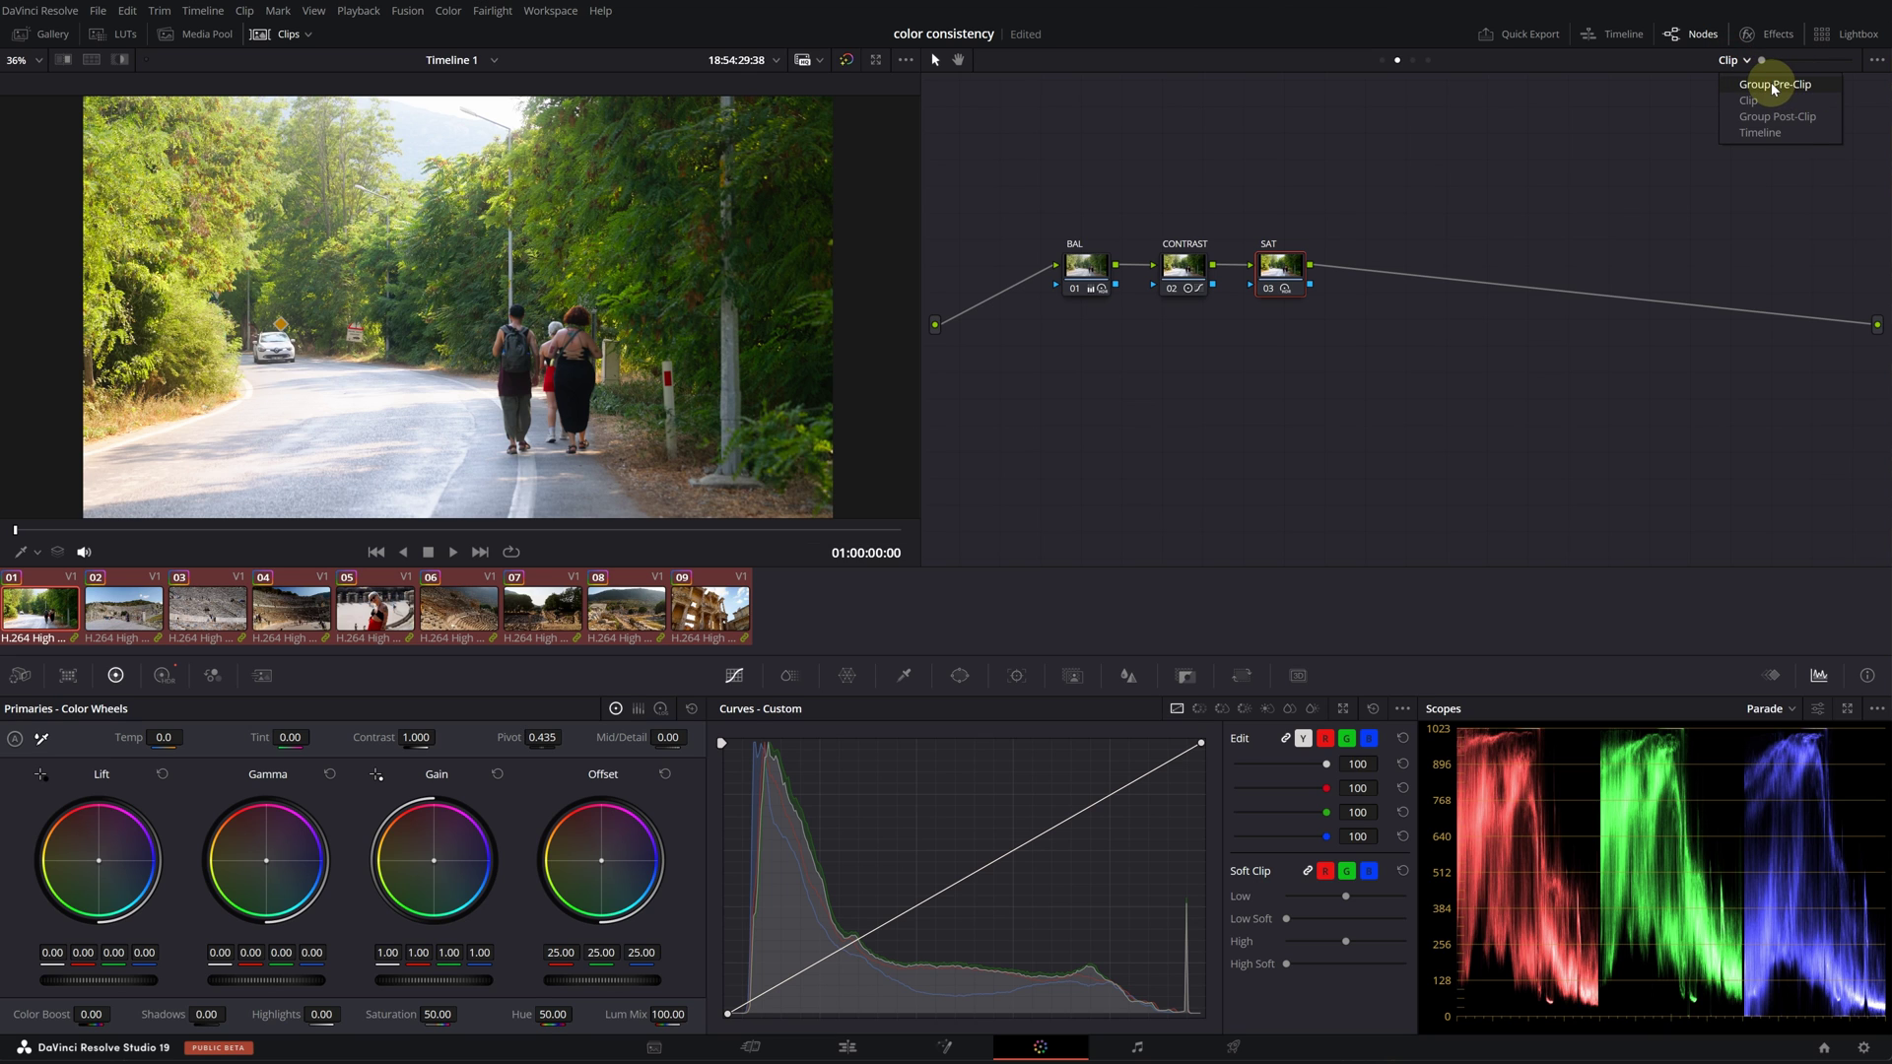
click(1773, 86)
click(1731, 61)
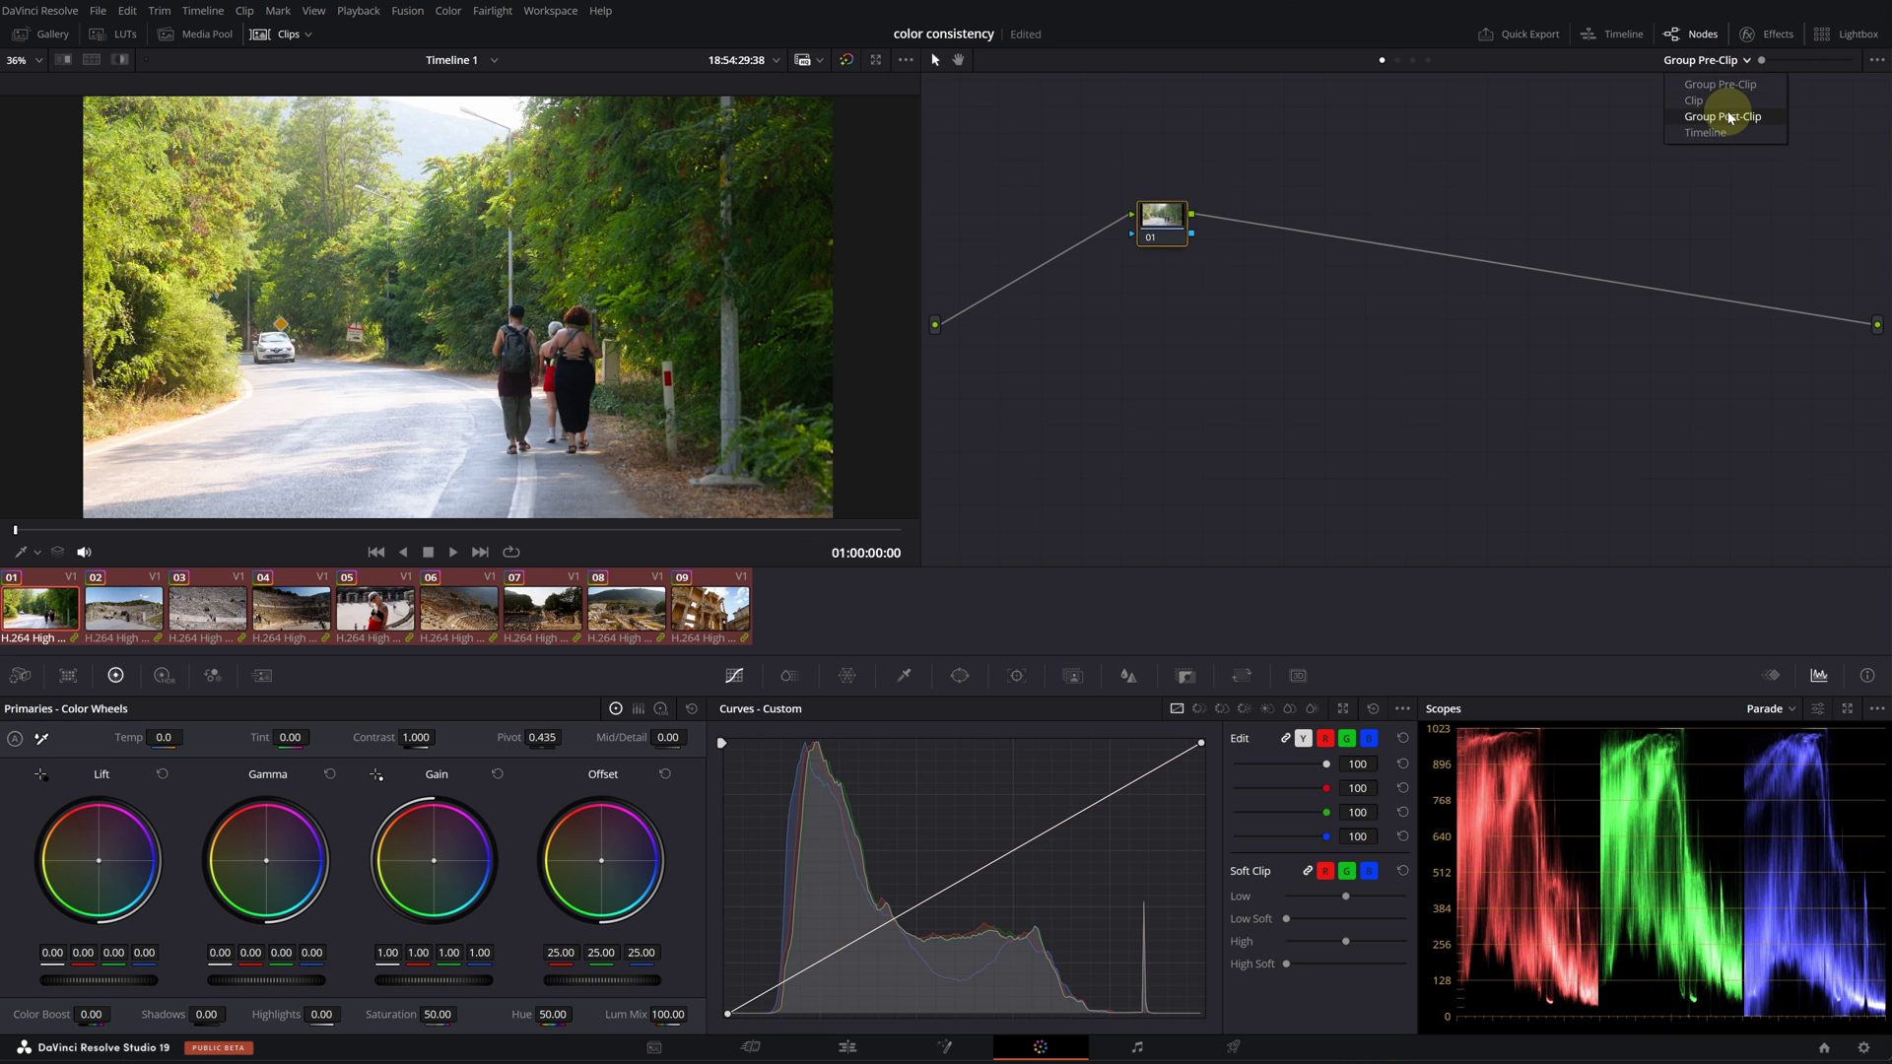
click(1731, 117)
click(1716, 62)
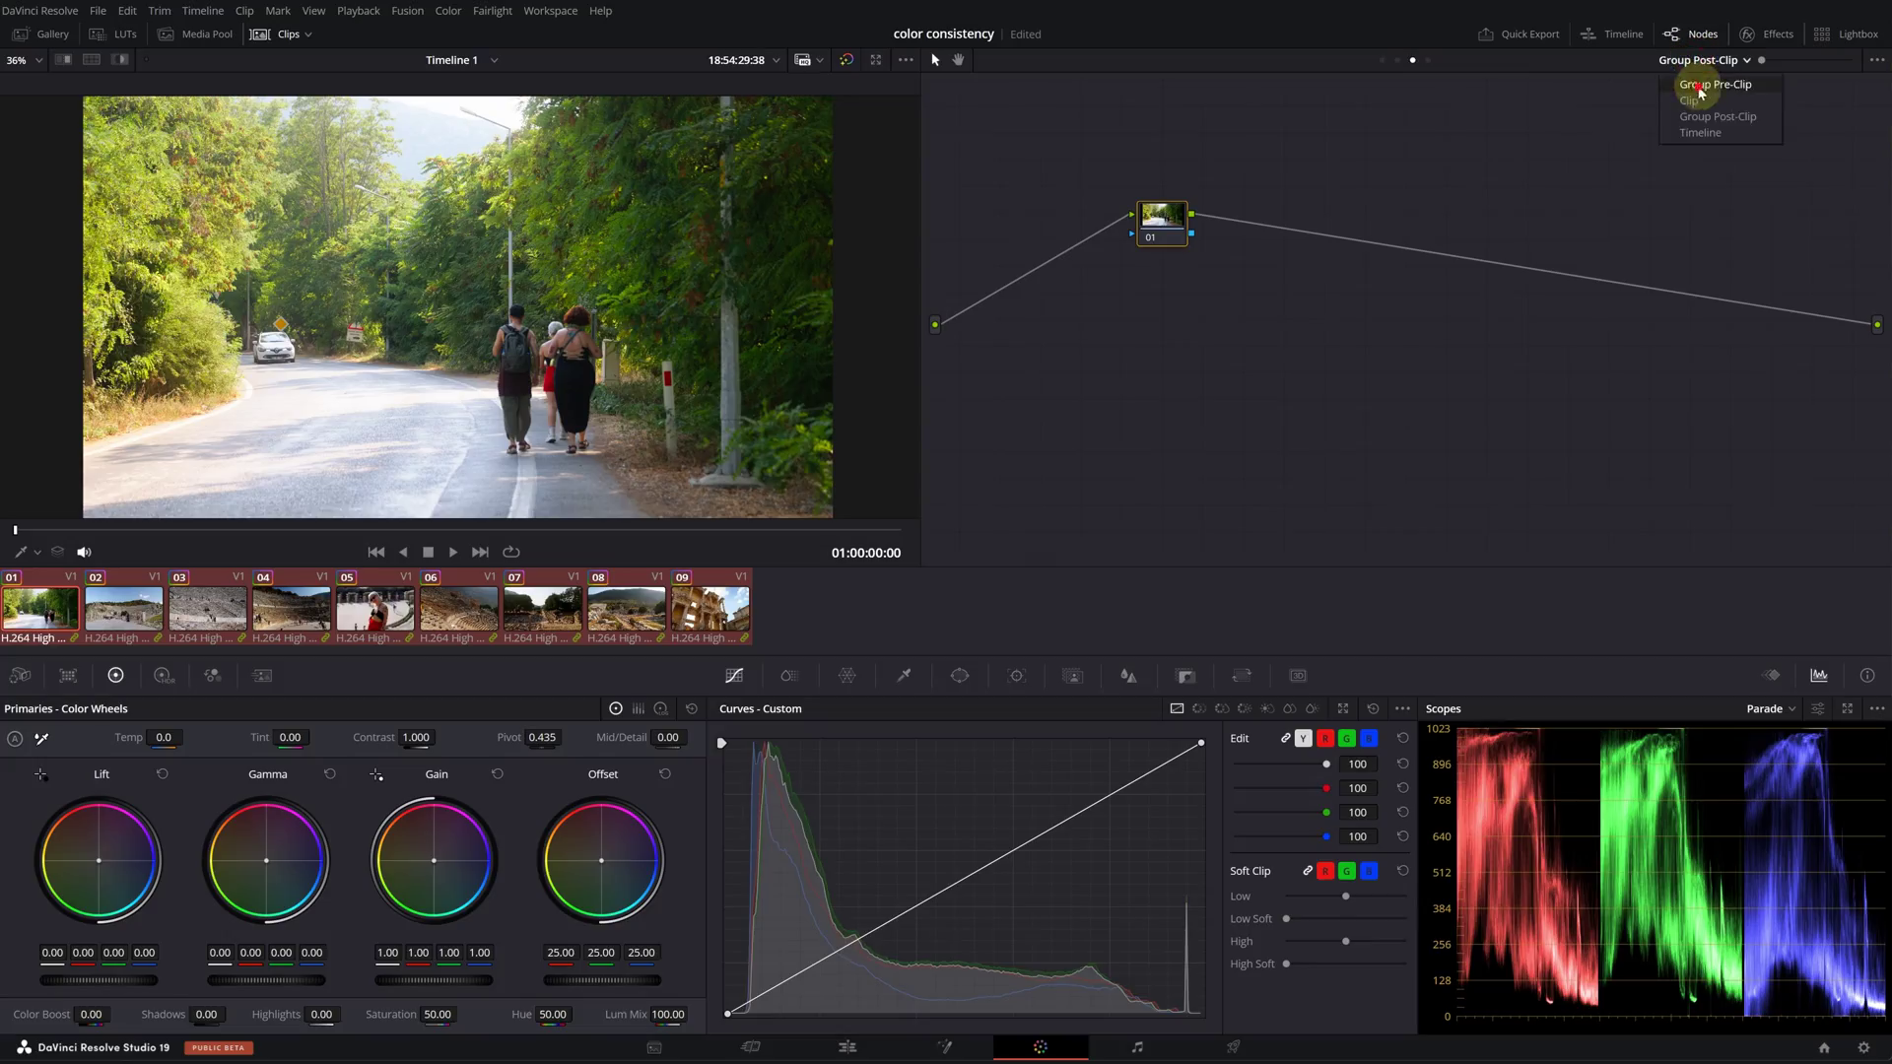
click(1714, 84)
drag(604, 864, 583, 847)
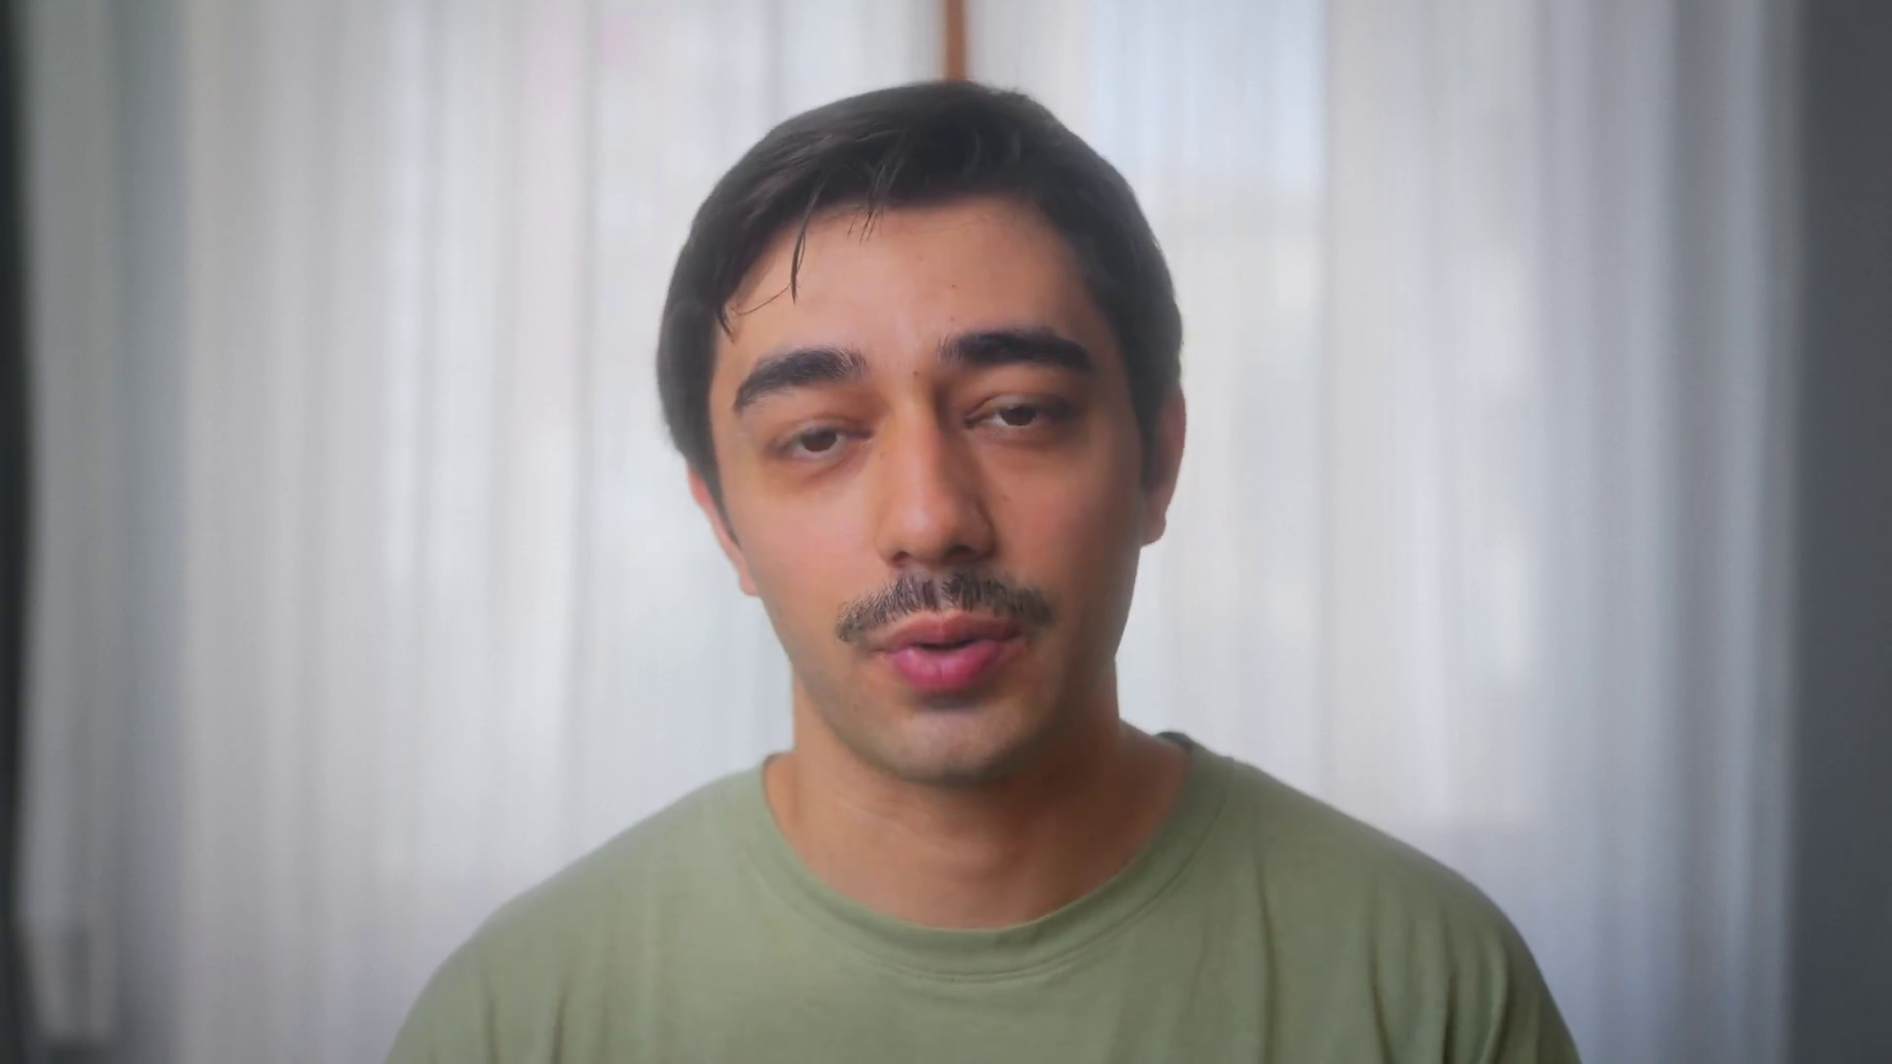
Step: Switch to Group Post-Clip, reposition its first node and add a second serial node
click(1692, 62)
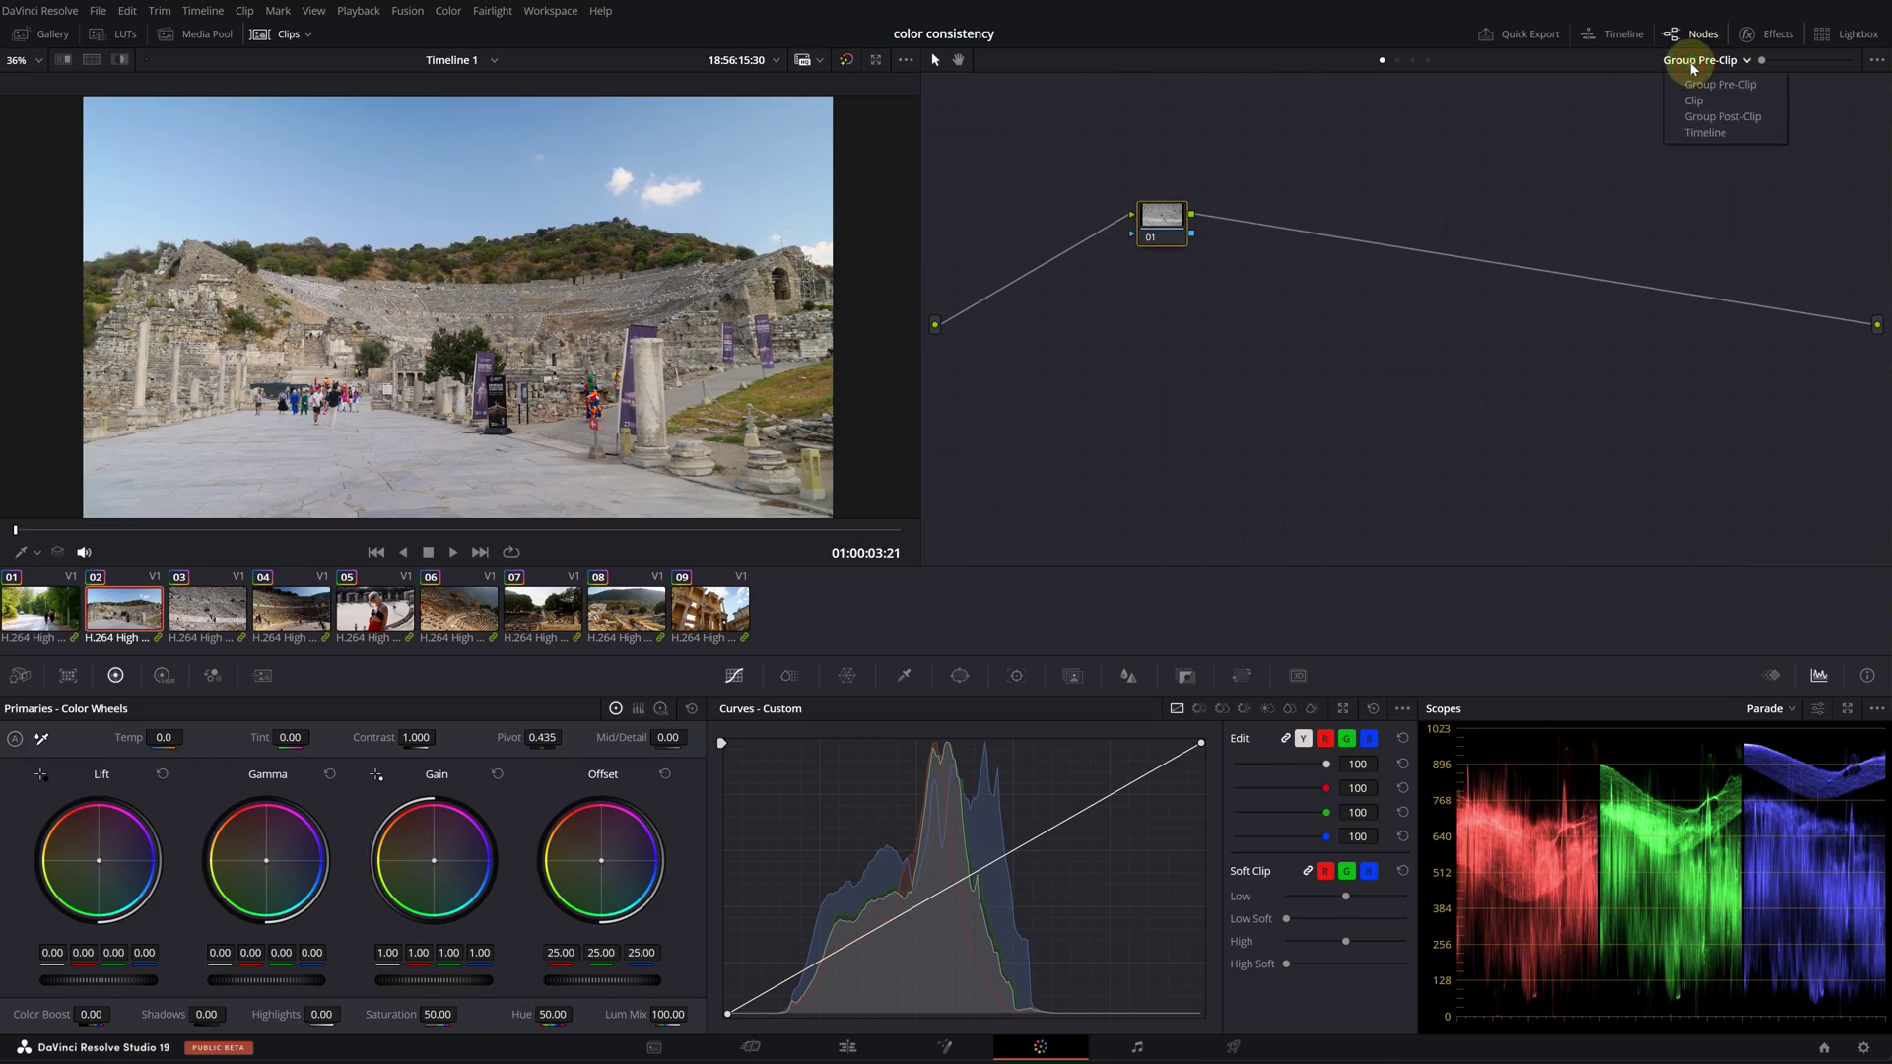
click(1697, 116)
drag(1146, 222, 1225, 266)
key(alt+s)
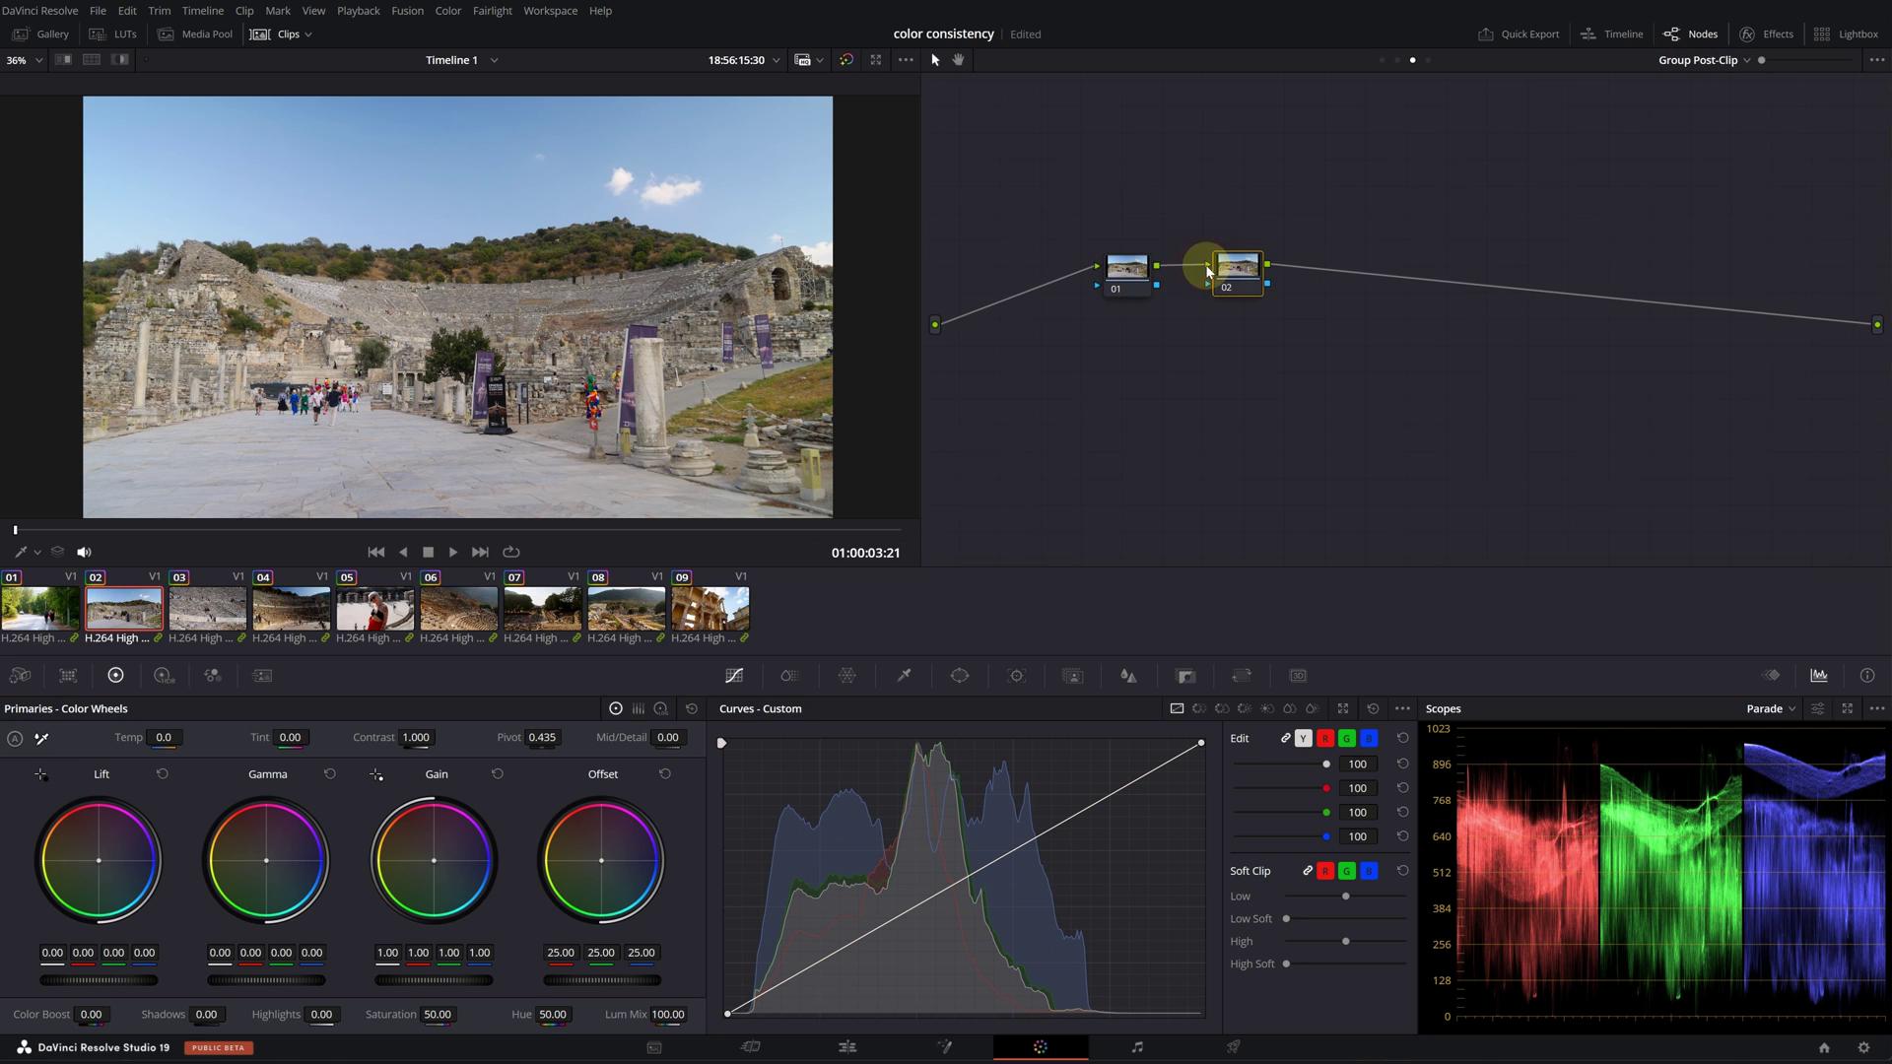
Step: Label the nodes LOOK and COLOR SEP, then add and align a third node
click(1122, 290)
text(LOO)
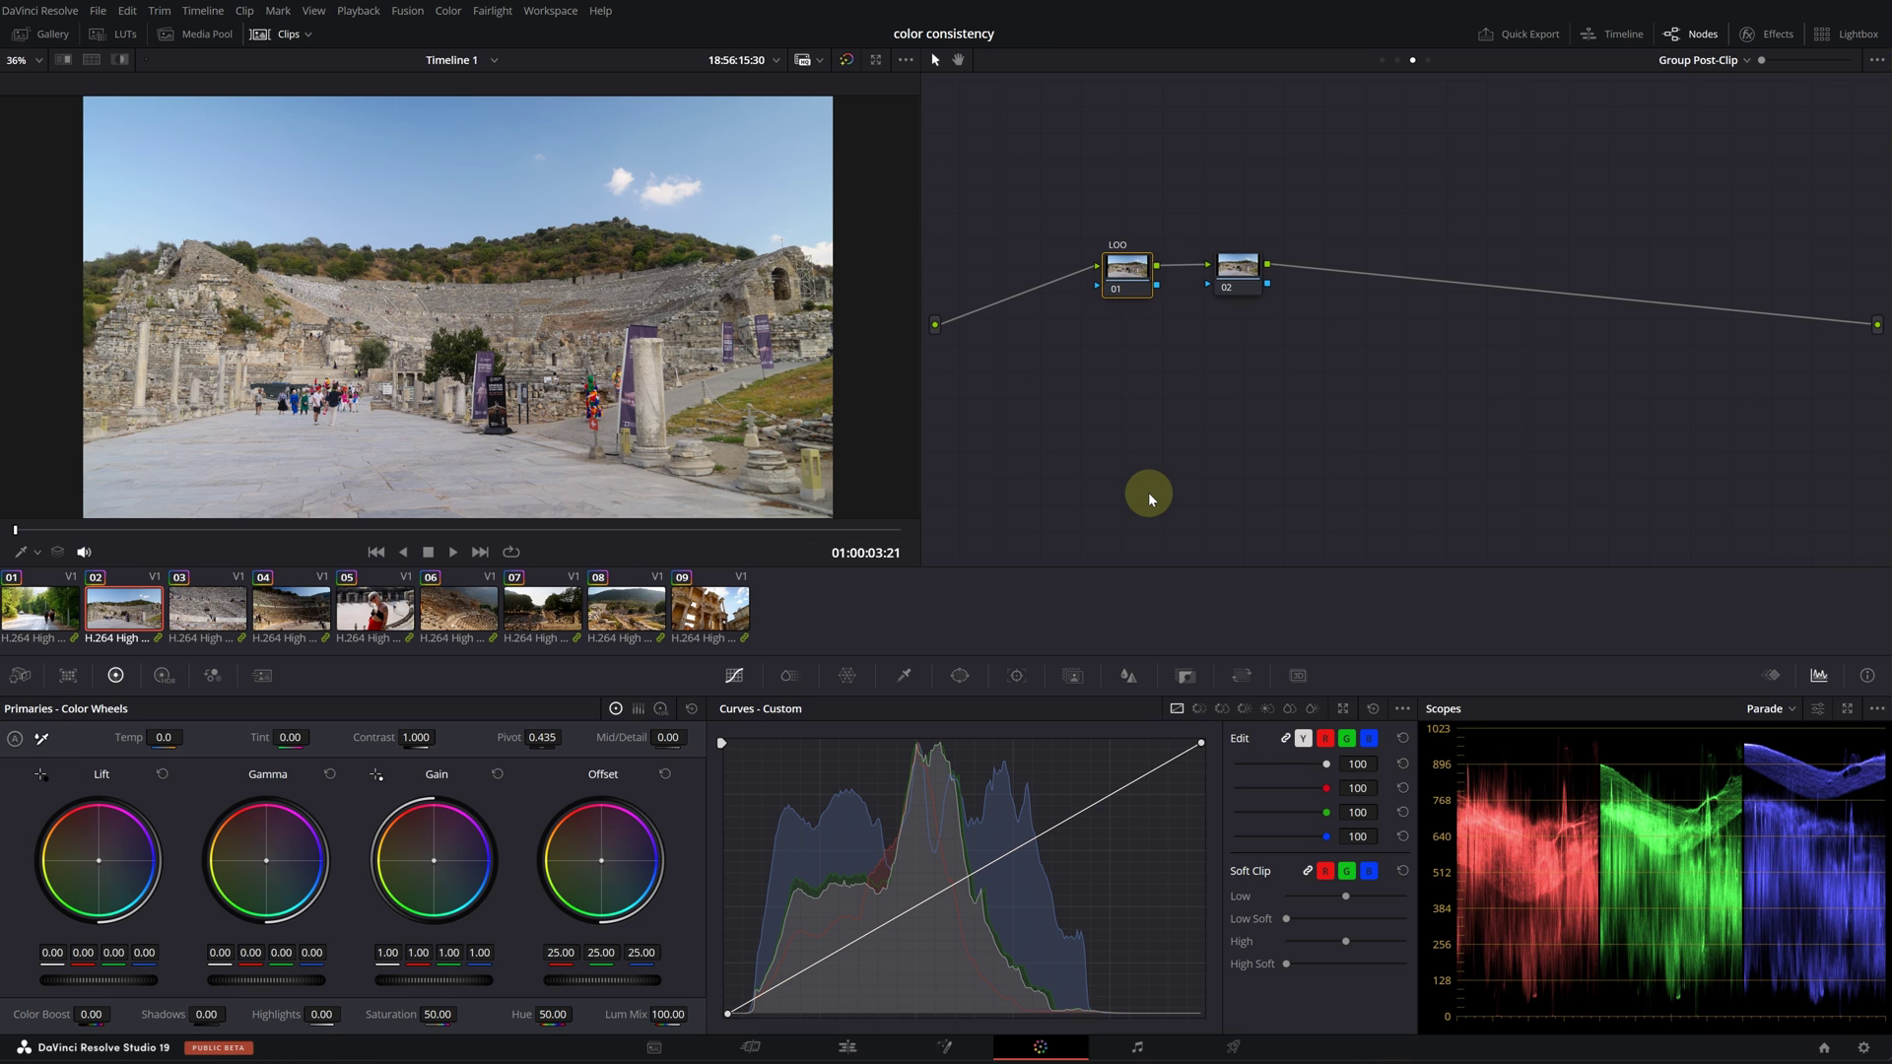
text(K)
key(Tab)
text(COLOR)
text( S)
text(EP)
key(Return)
key(alt+s)
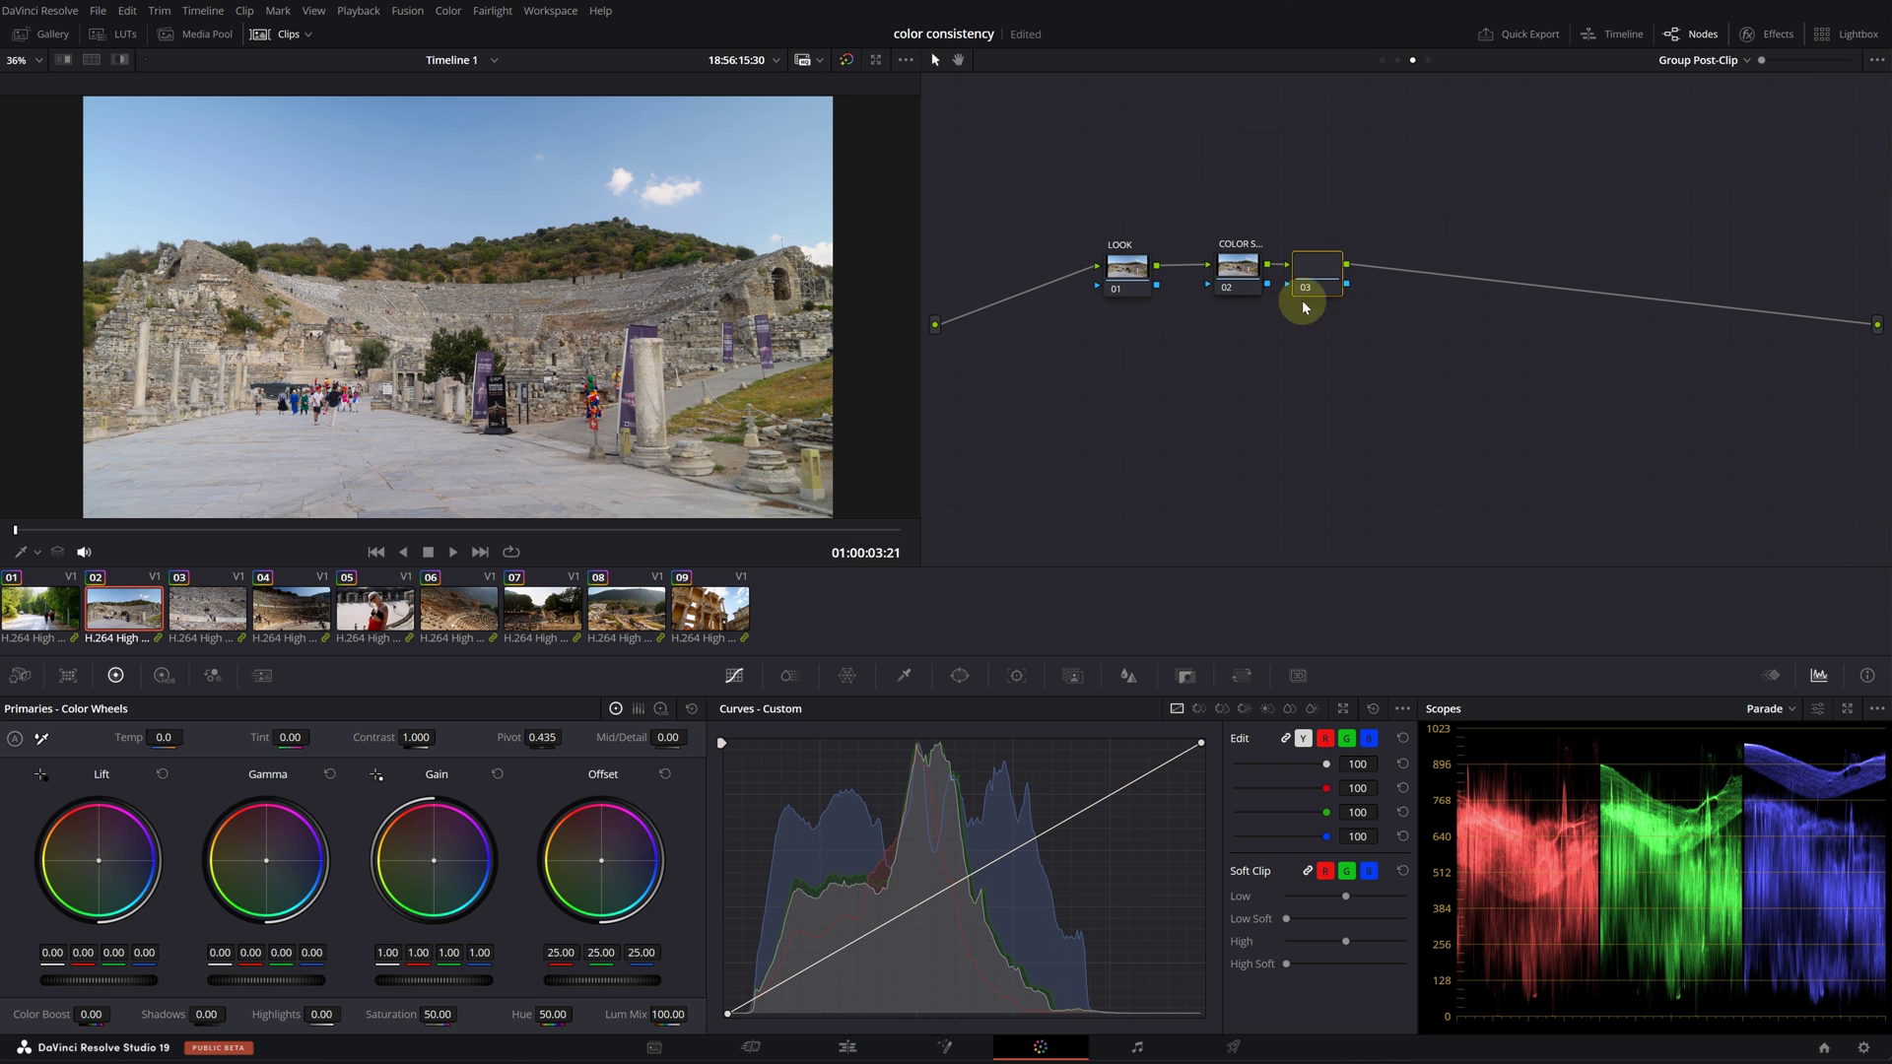
drag(1312, 275, 1359, 272)
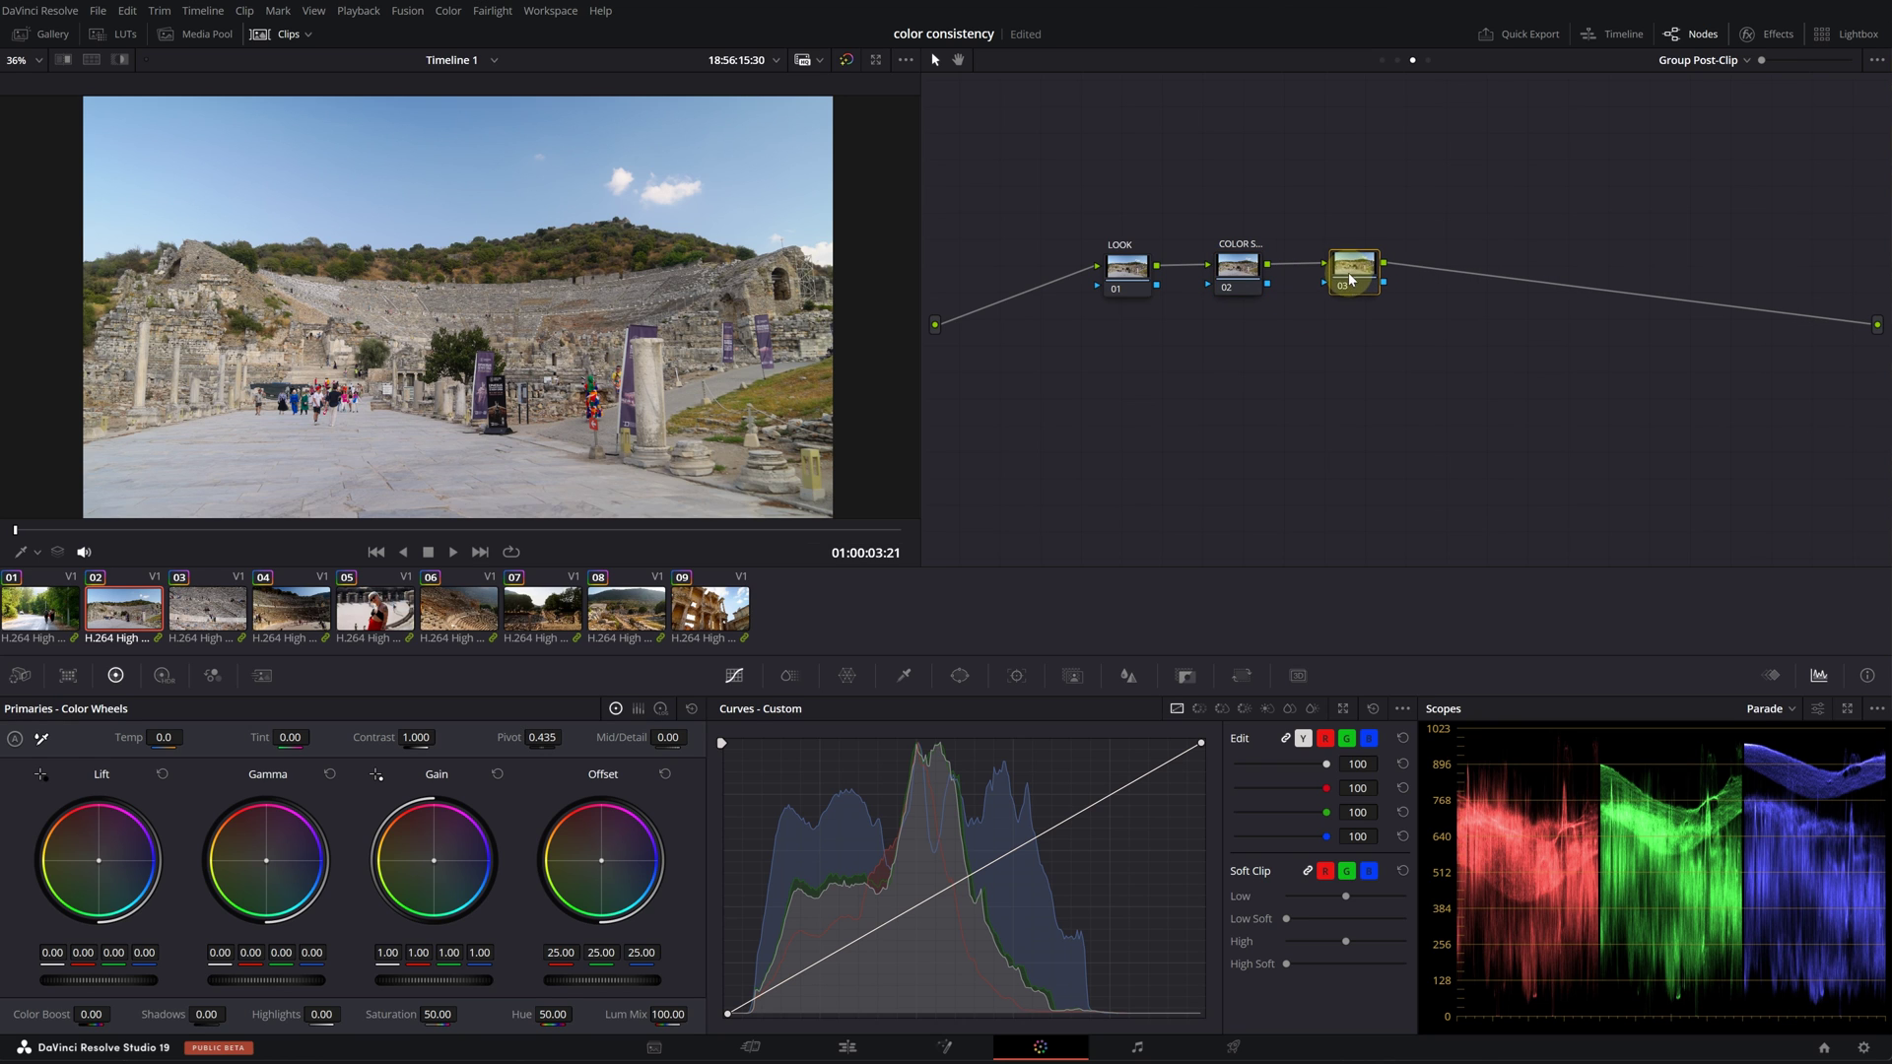
click(1316, 338)
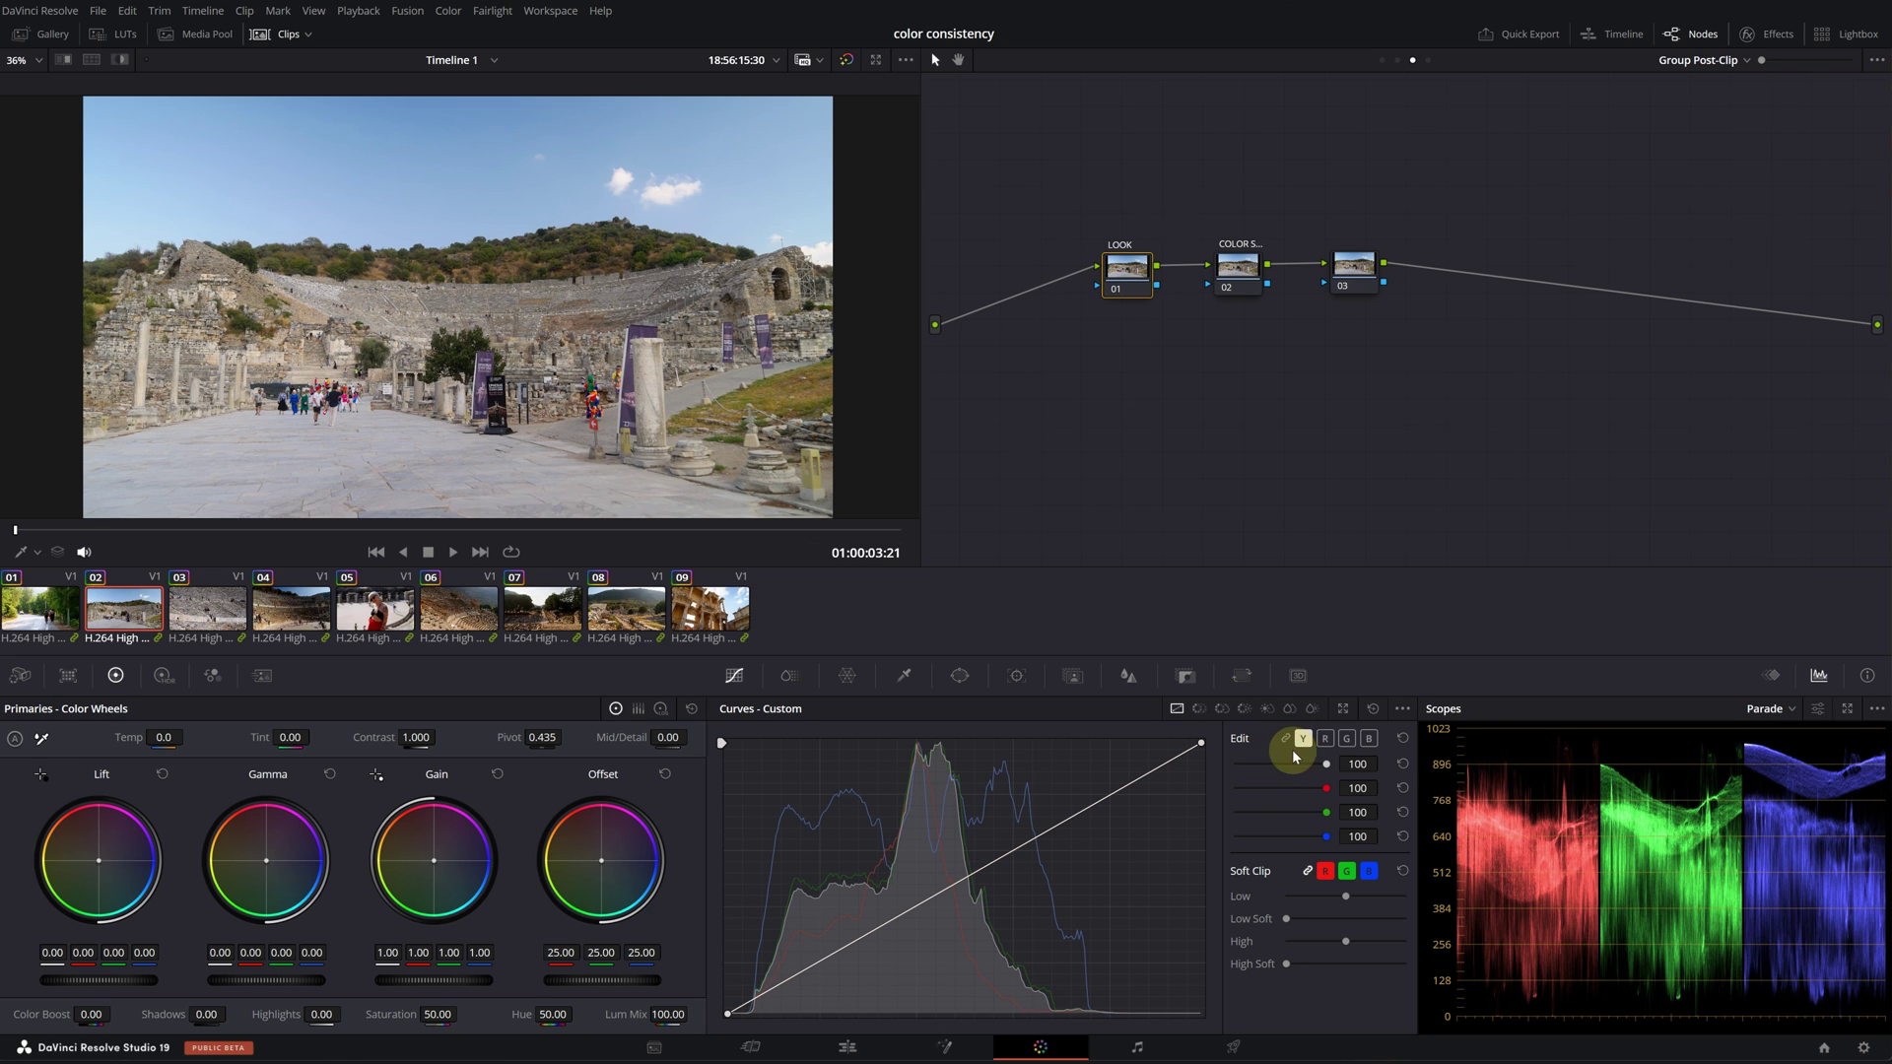
Step: In the LOOK node, lift the red curve's highlights slightly and leave green near neutral
click(1325, 738)
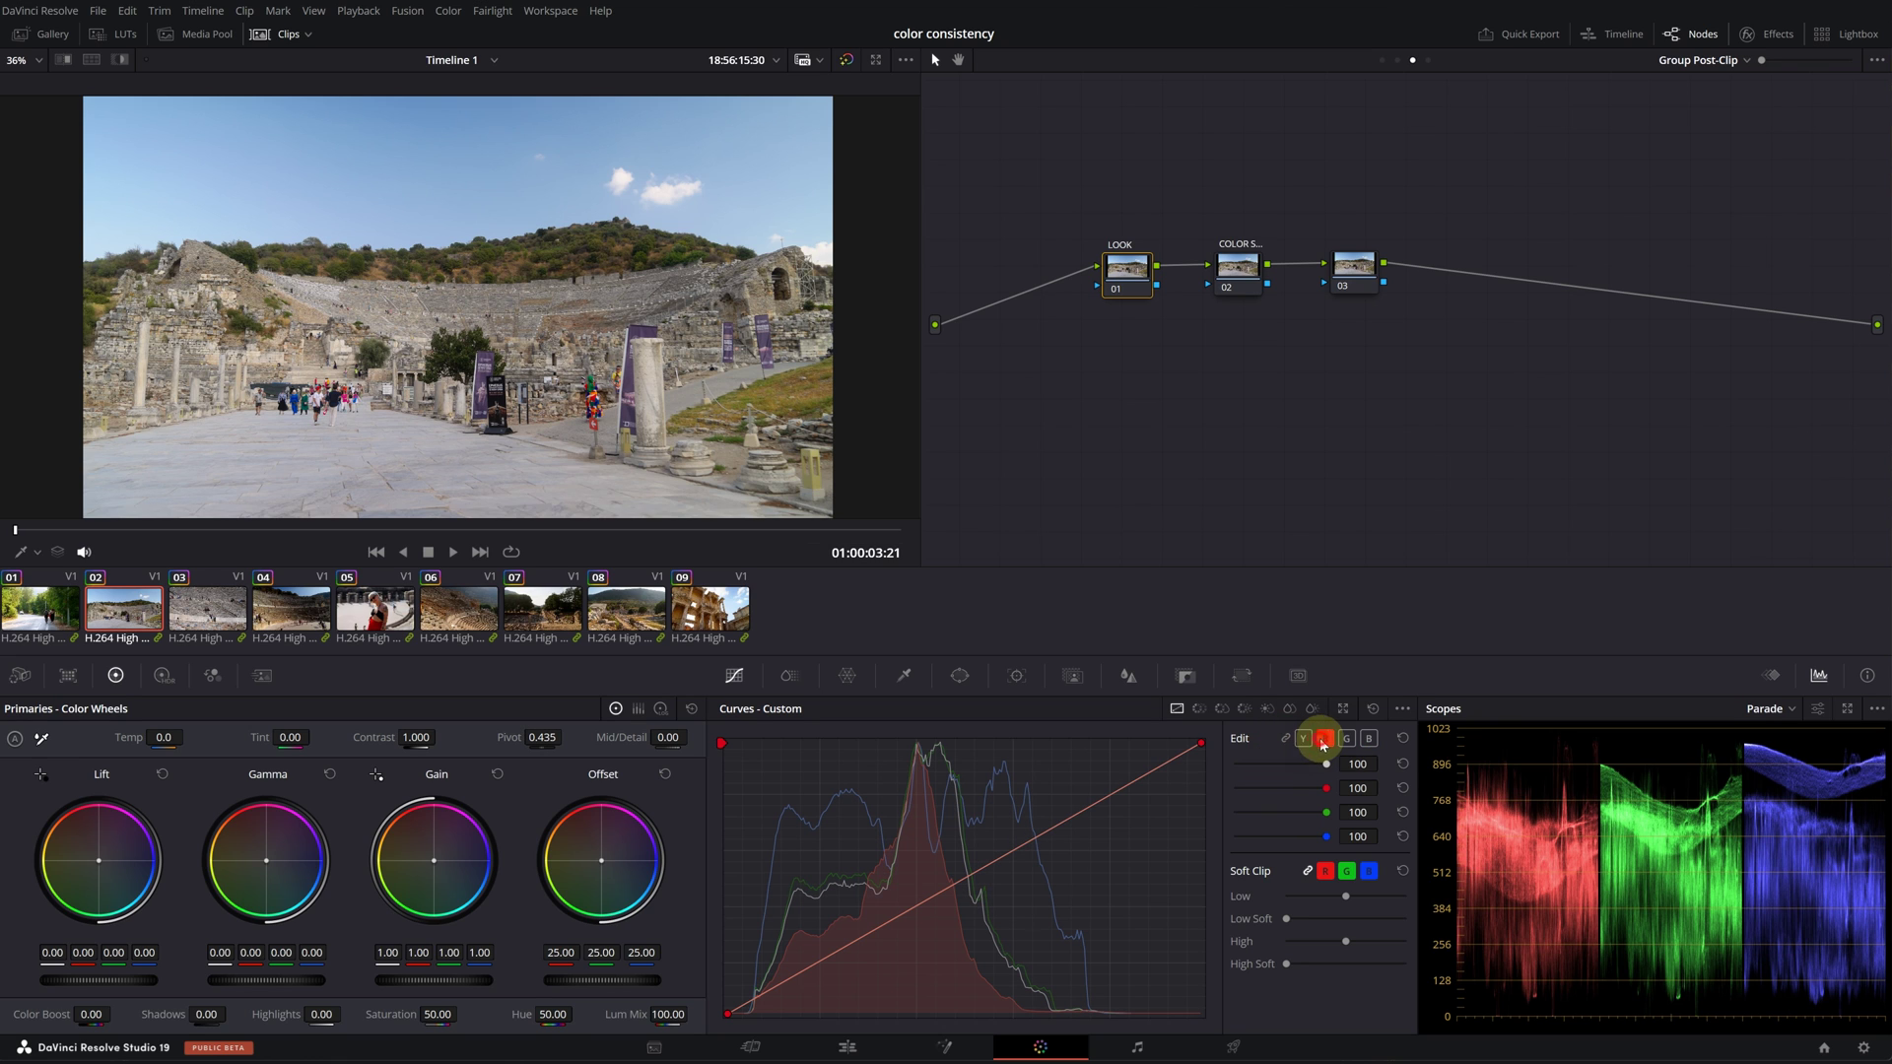
click(1114, 791)
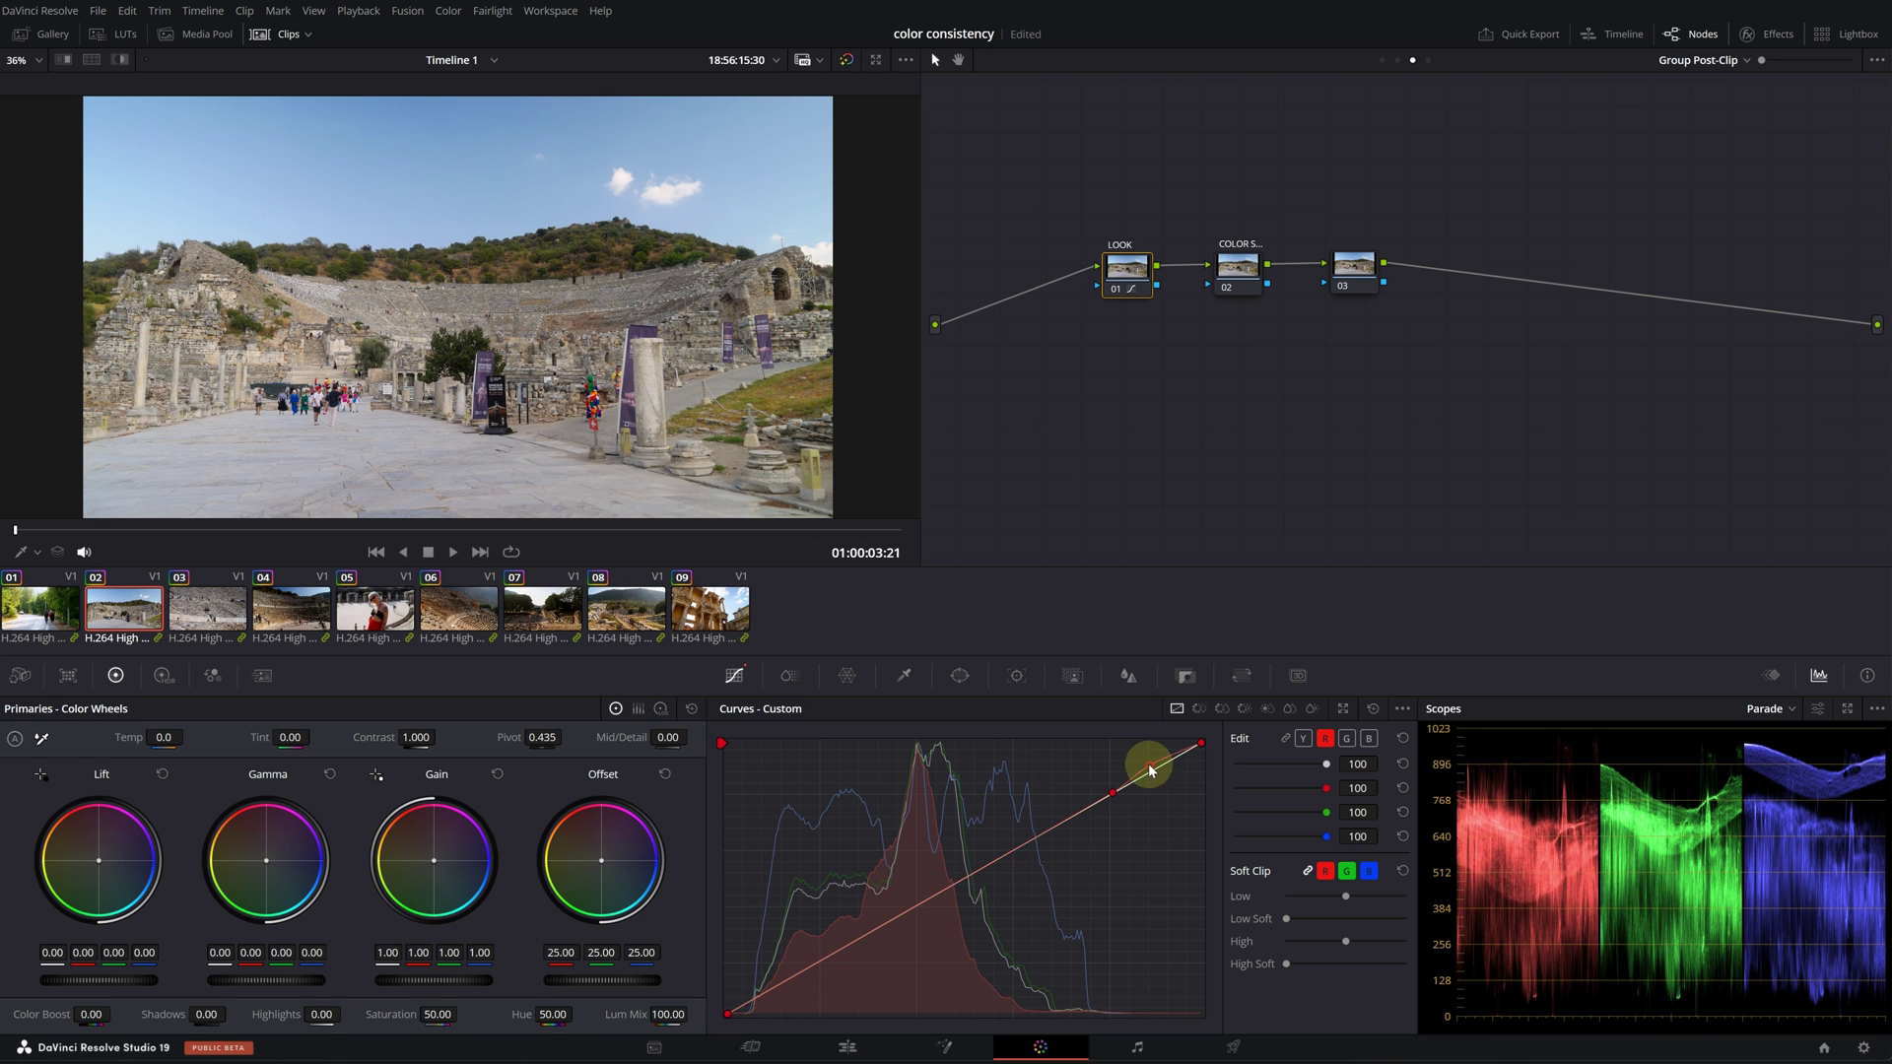
drag(1155, 771, 1154, 765)
click(1346, 738)
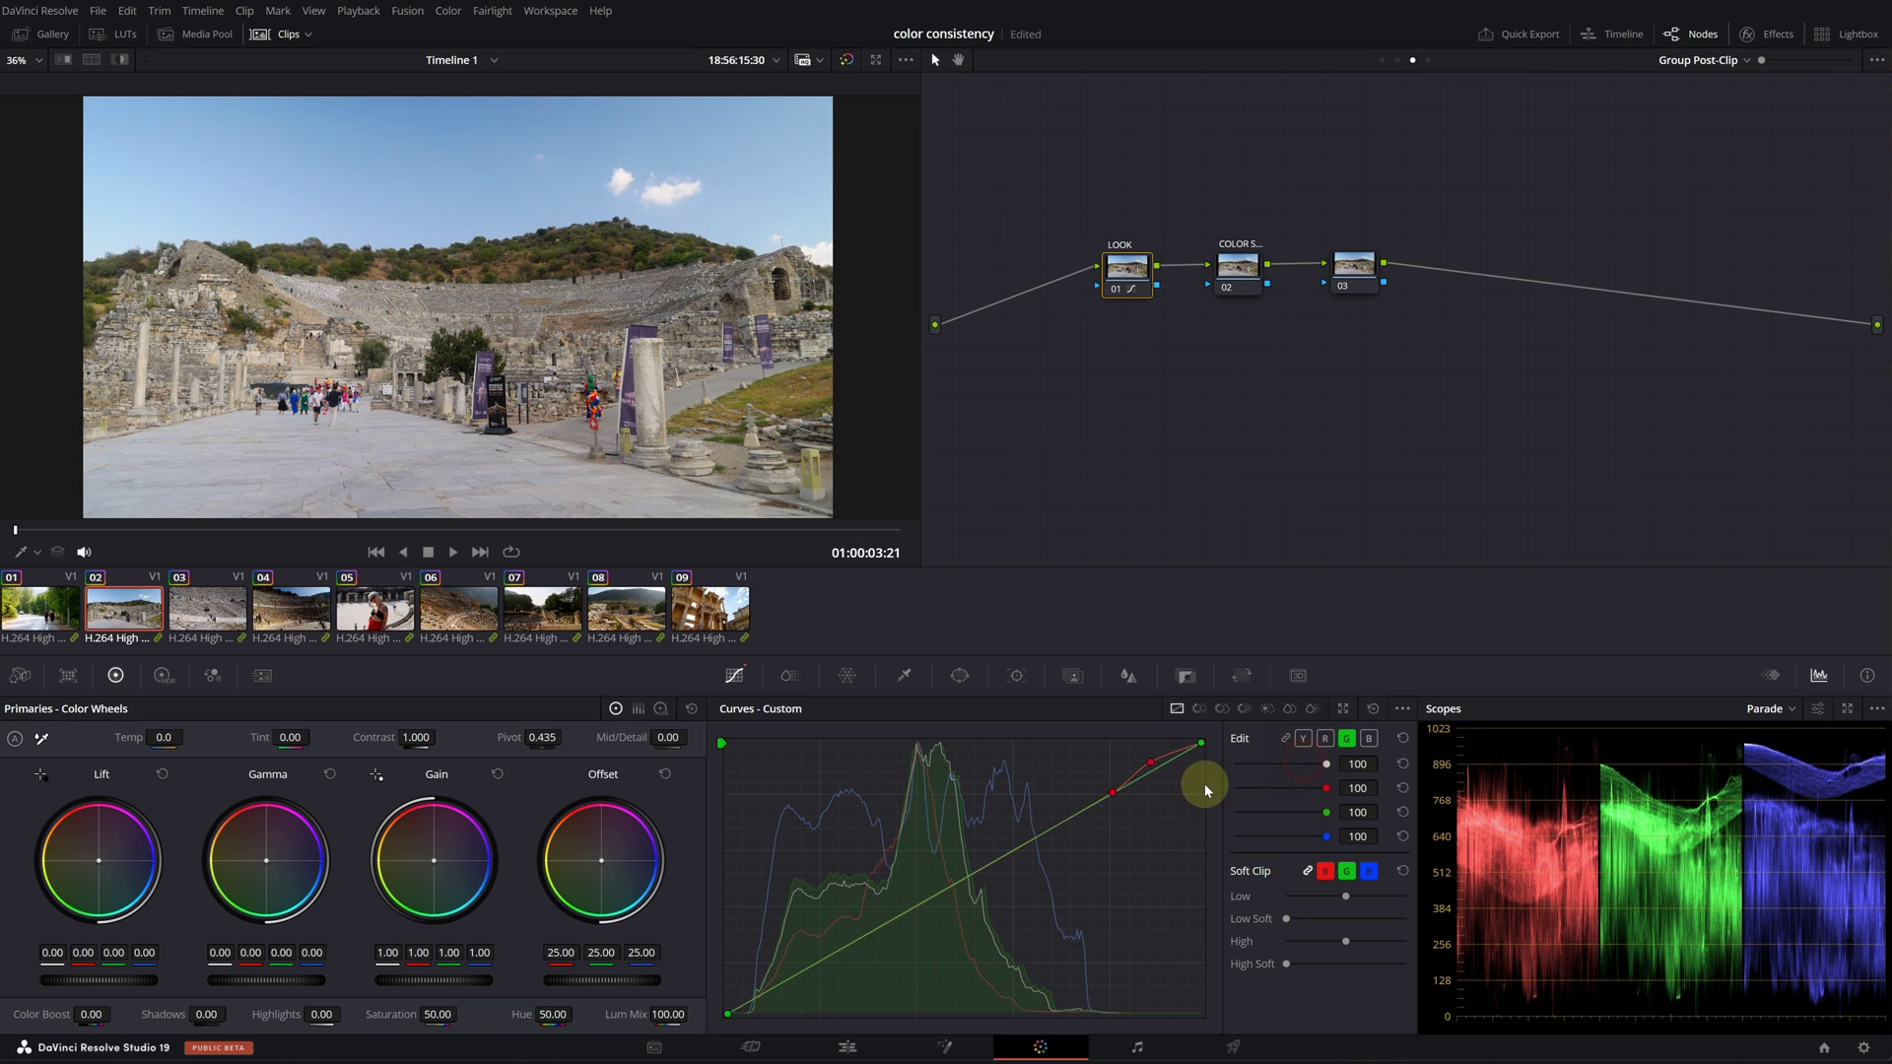
click(1129, 783)
drag(1157, 767, 1158, 773)
scroll(456, 181, up, 3)
drag(504, 117, 504, 217)
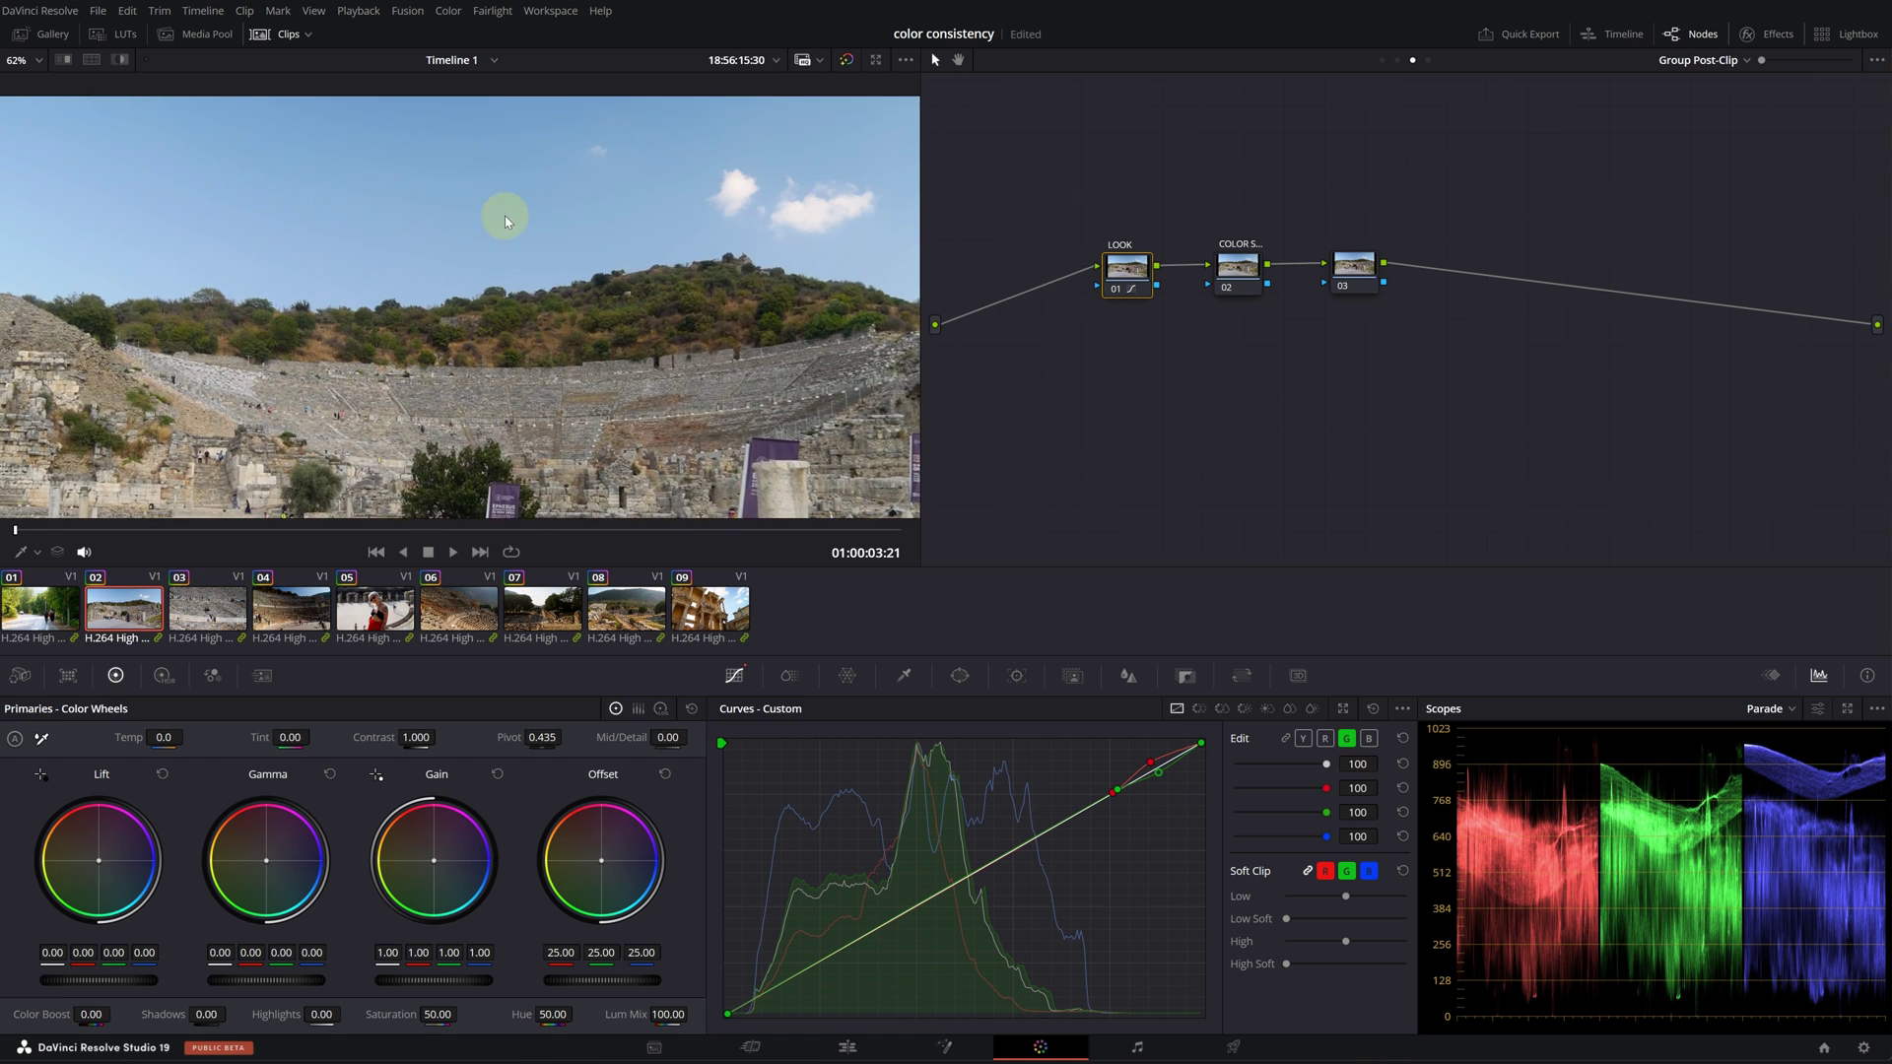
scroll(533, 266, up, 3)
mouse_move(1162, 776)
mouse_down()
mouse_move(1141, 762)
mouse_move(1165, 775)
mouse_up()
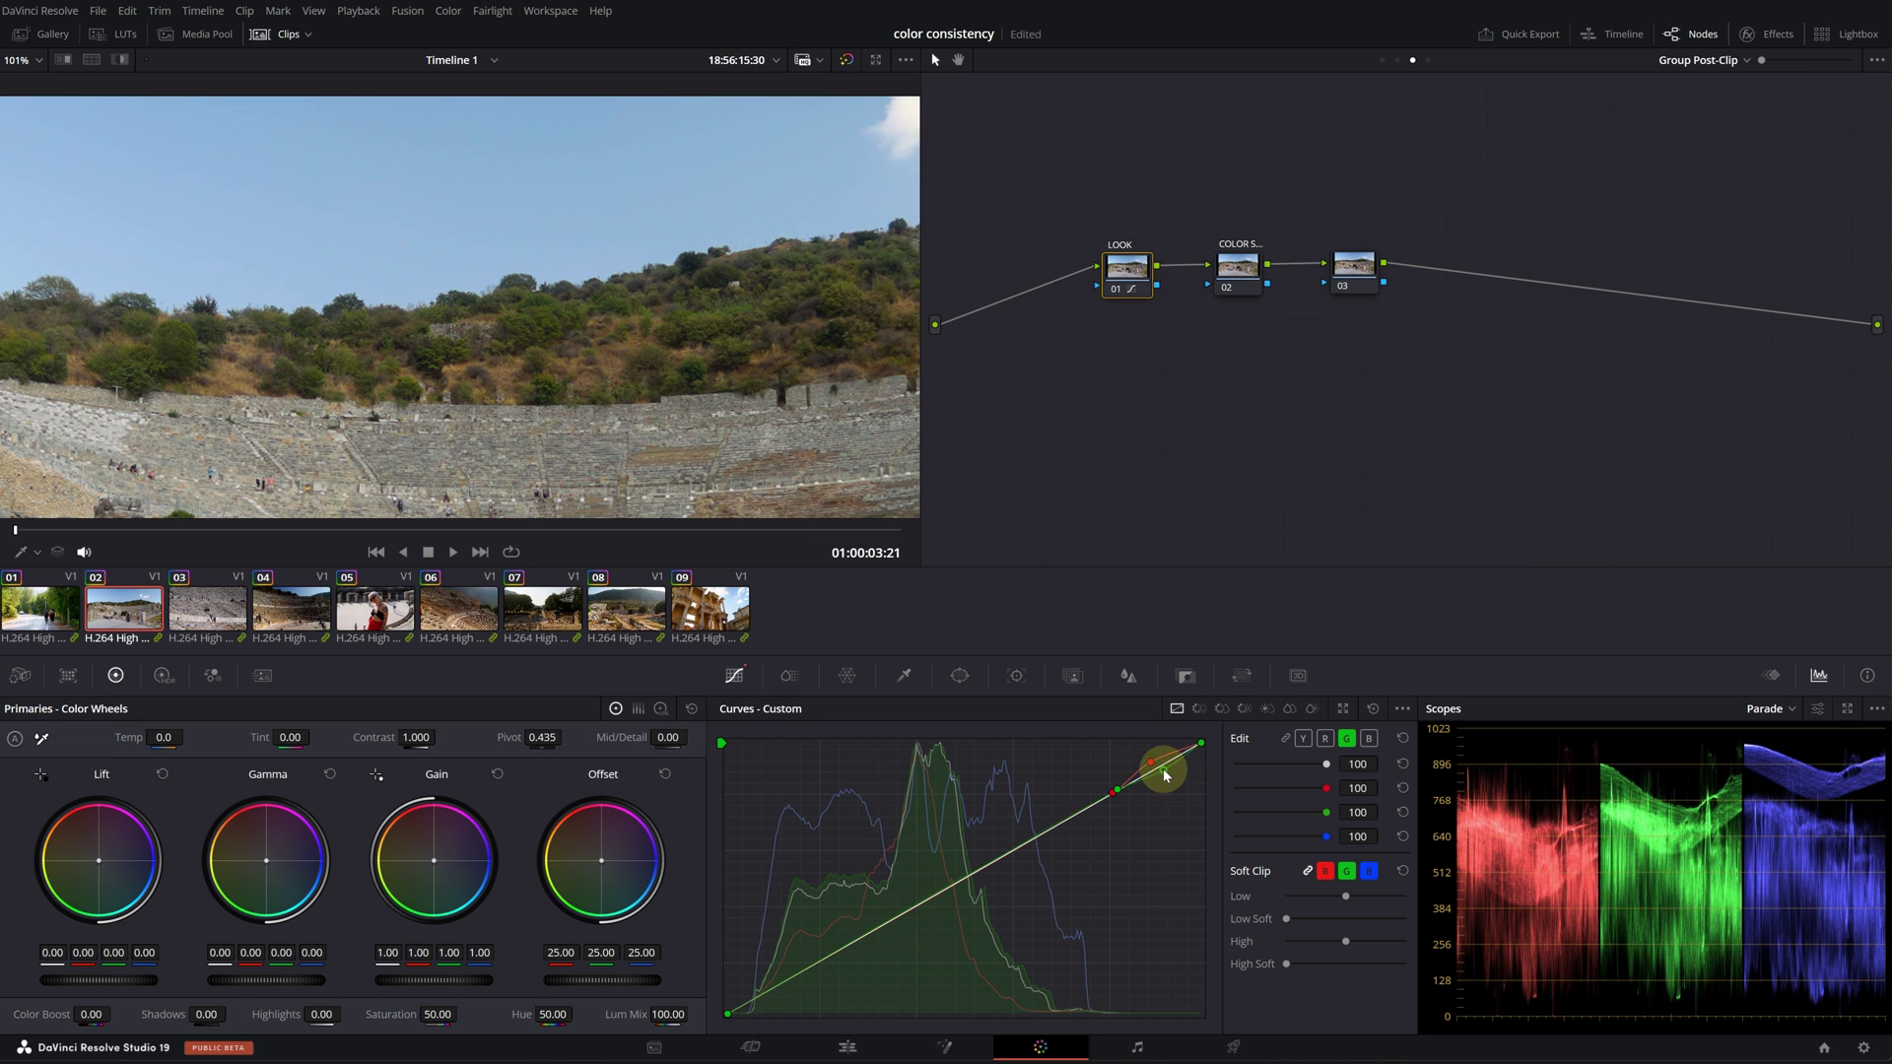
Step: Add points on the blue curve and raise its upper point to brighten blue highlights
click(1368, 739)
drag(1155, 769, 1132, 786)
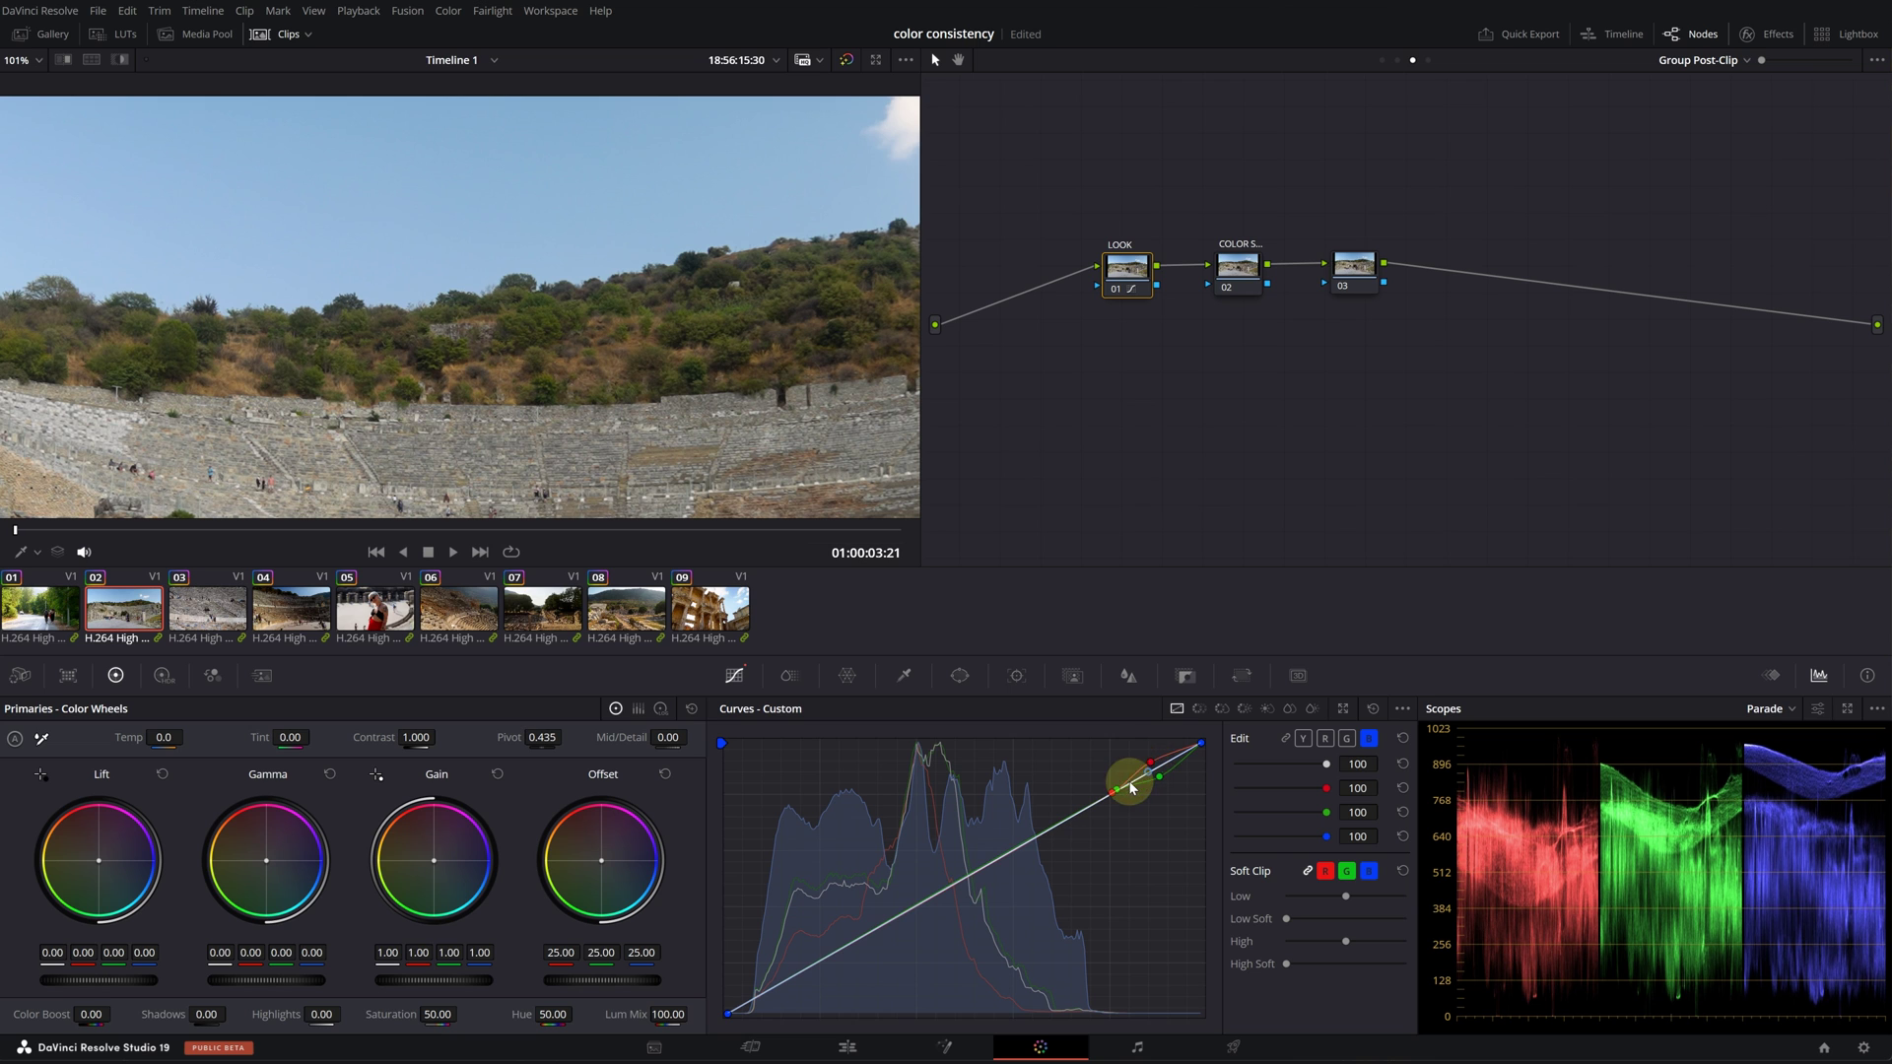
click(1160, 770)
key(shift+z)
drag(1163, 768, 1155, 757)
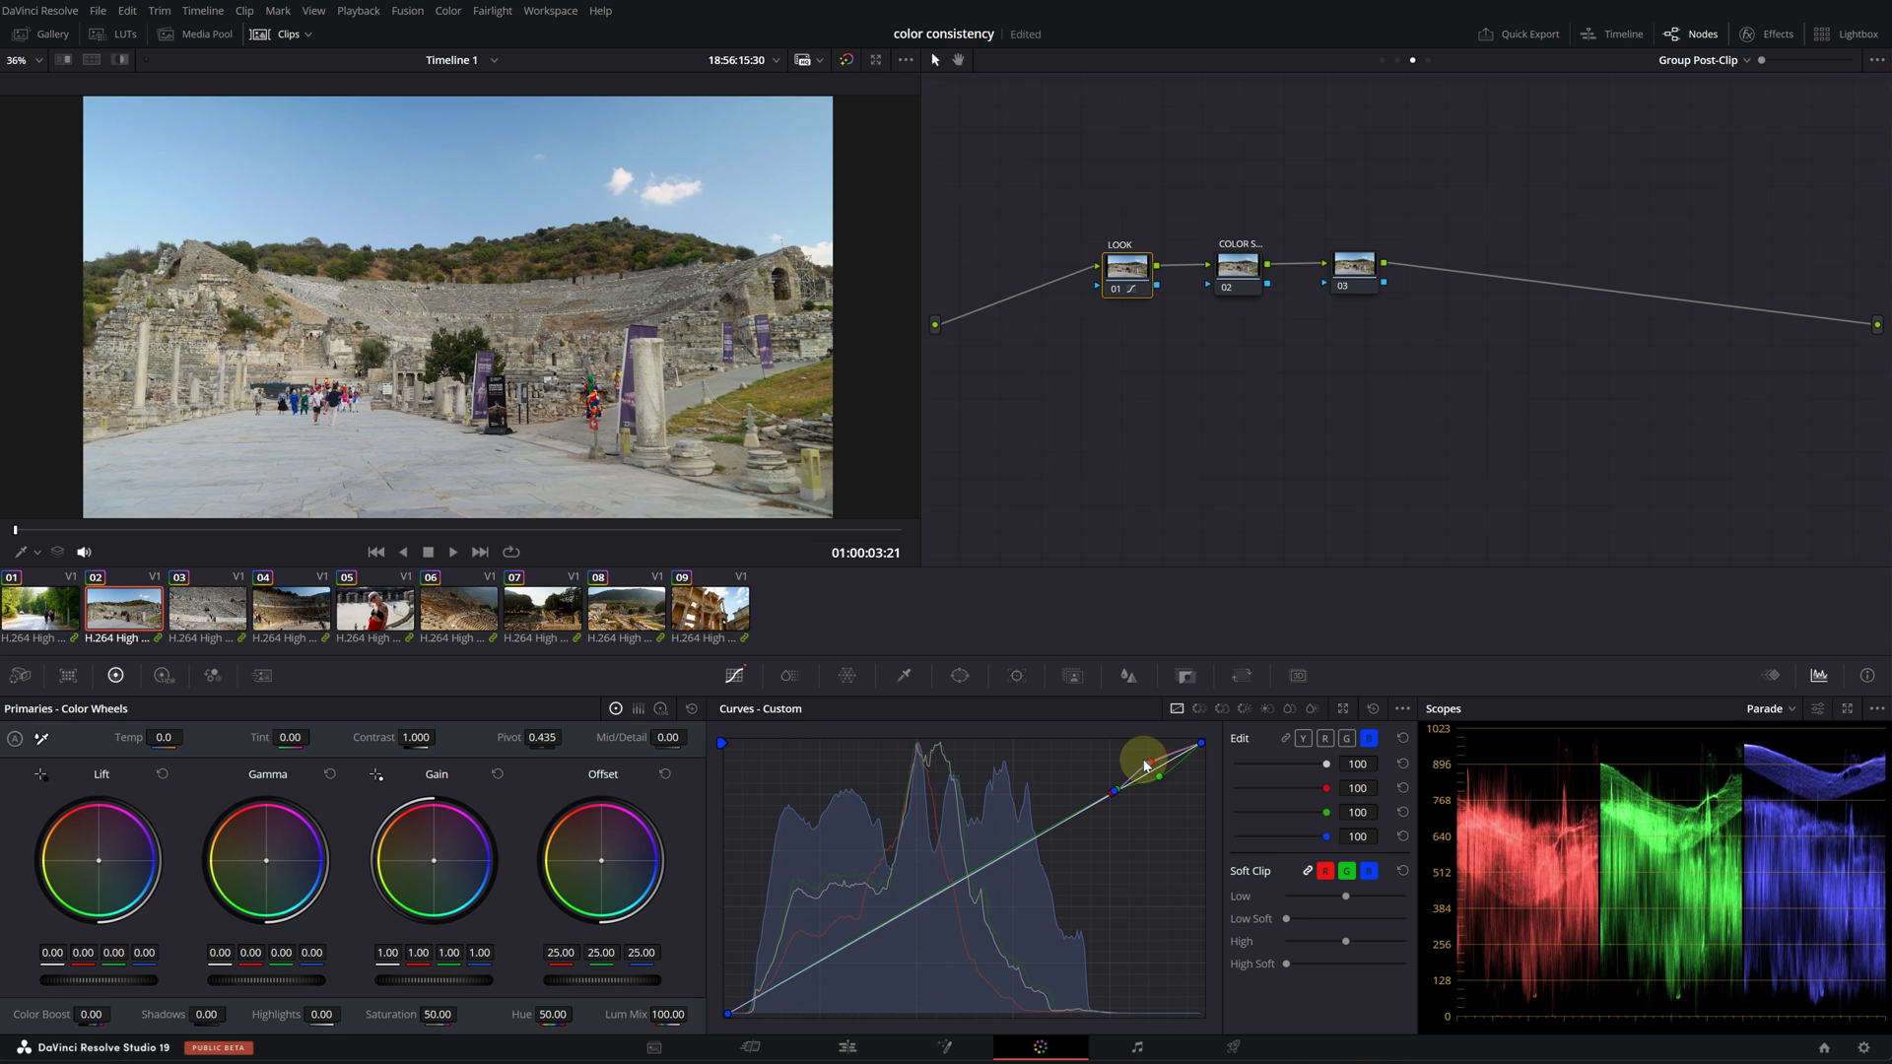
Step: Toggle the LOOK node off and on to compare, keep it enabled, and view full screen
click(1117, 292)
click(1116, 293)
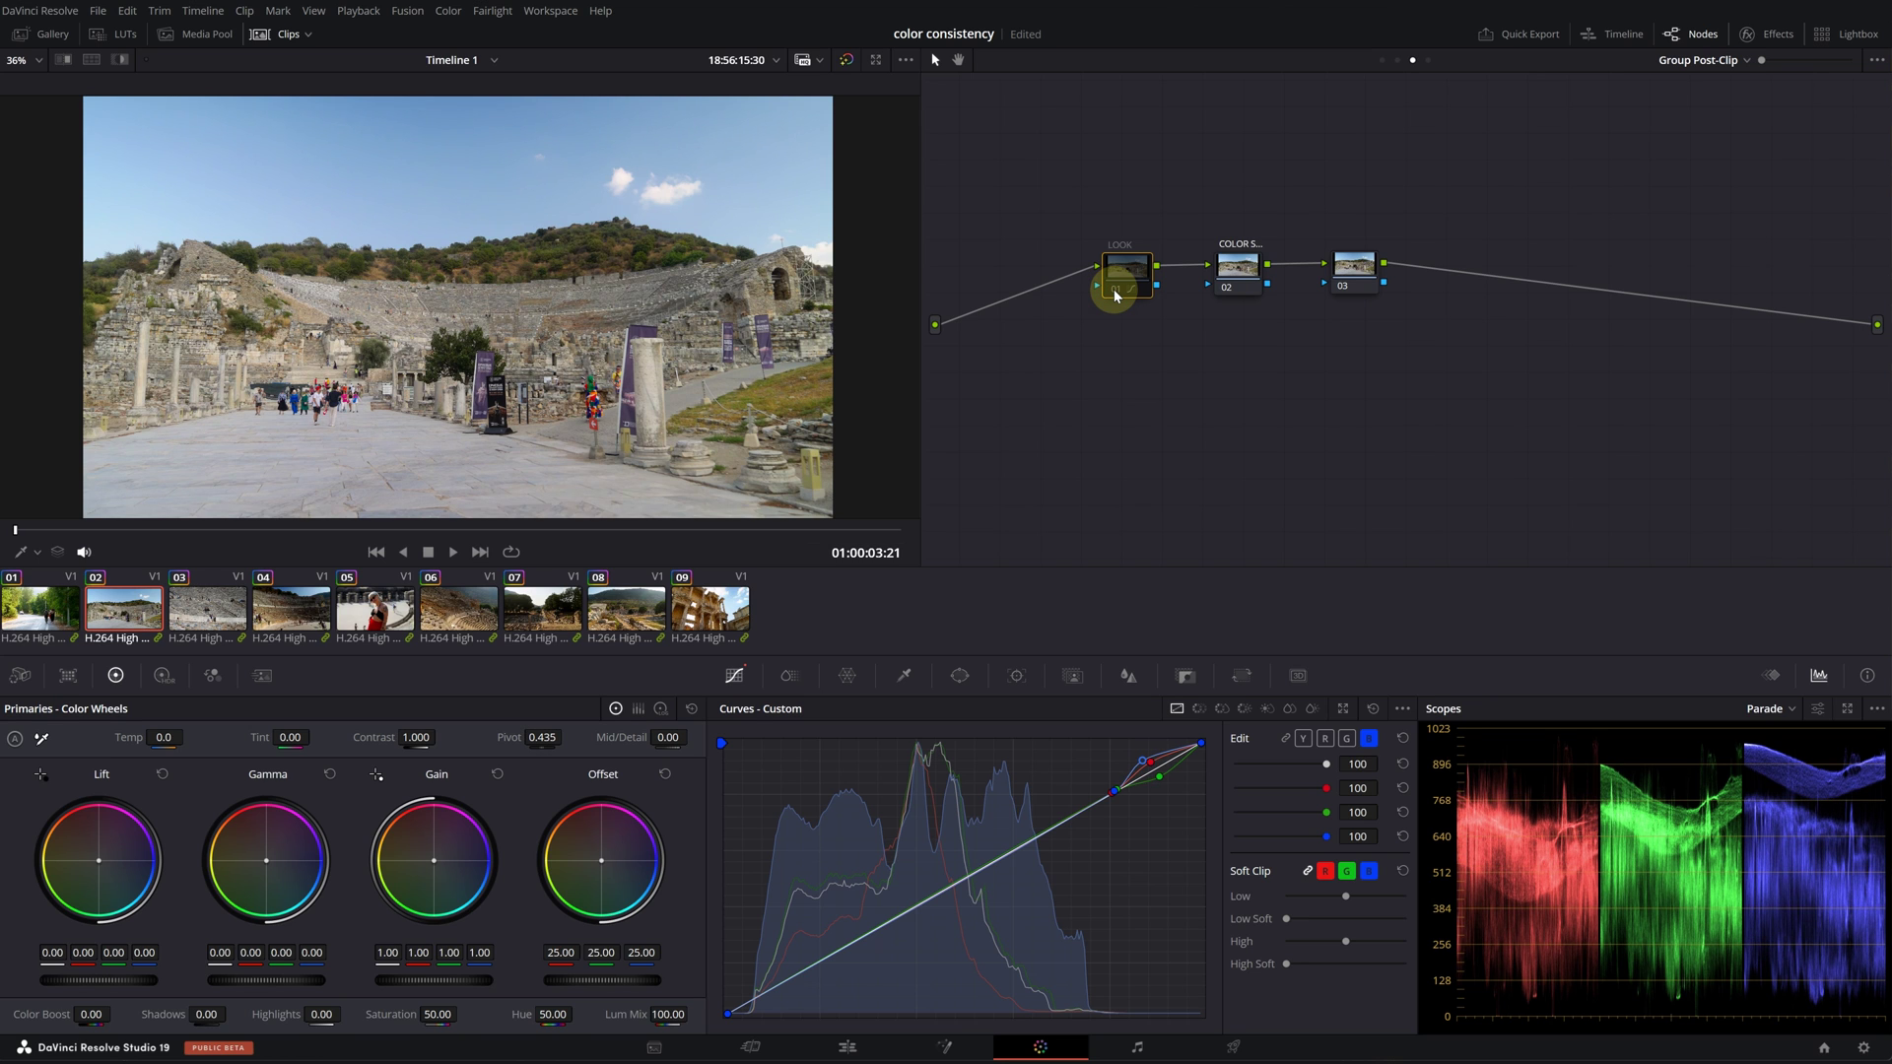
click(1116, 293)
click(1116, 292)
click(1117, 292)
key(ctrl+f)
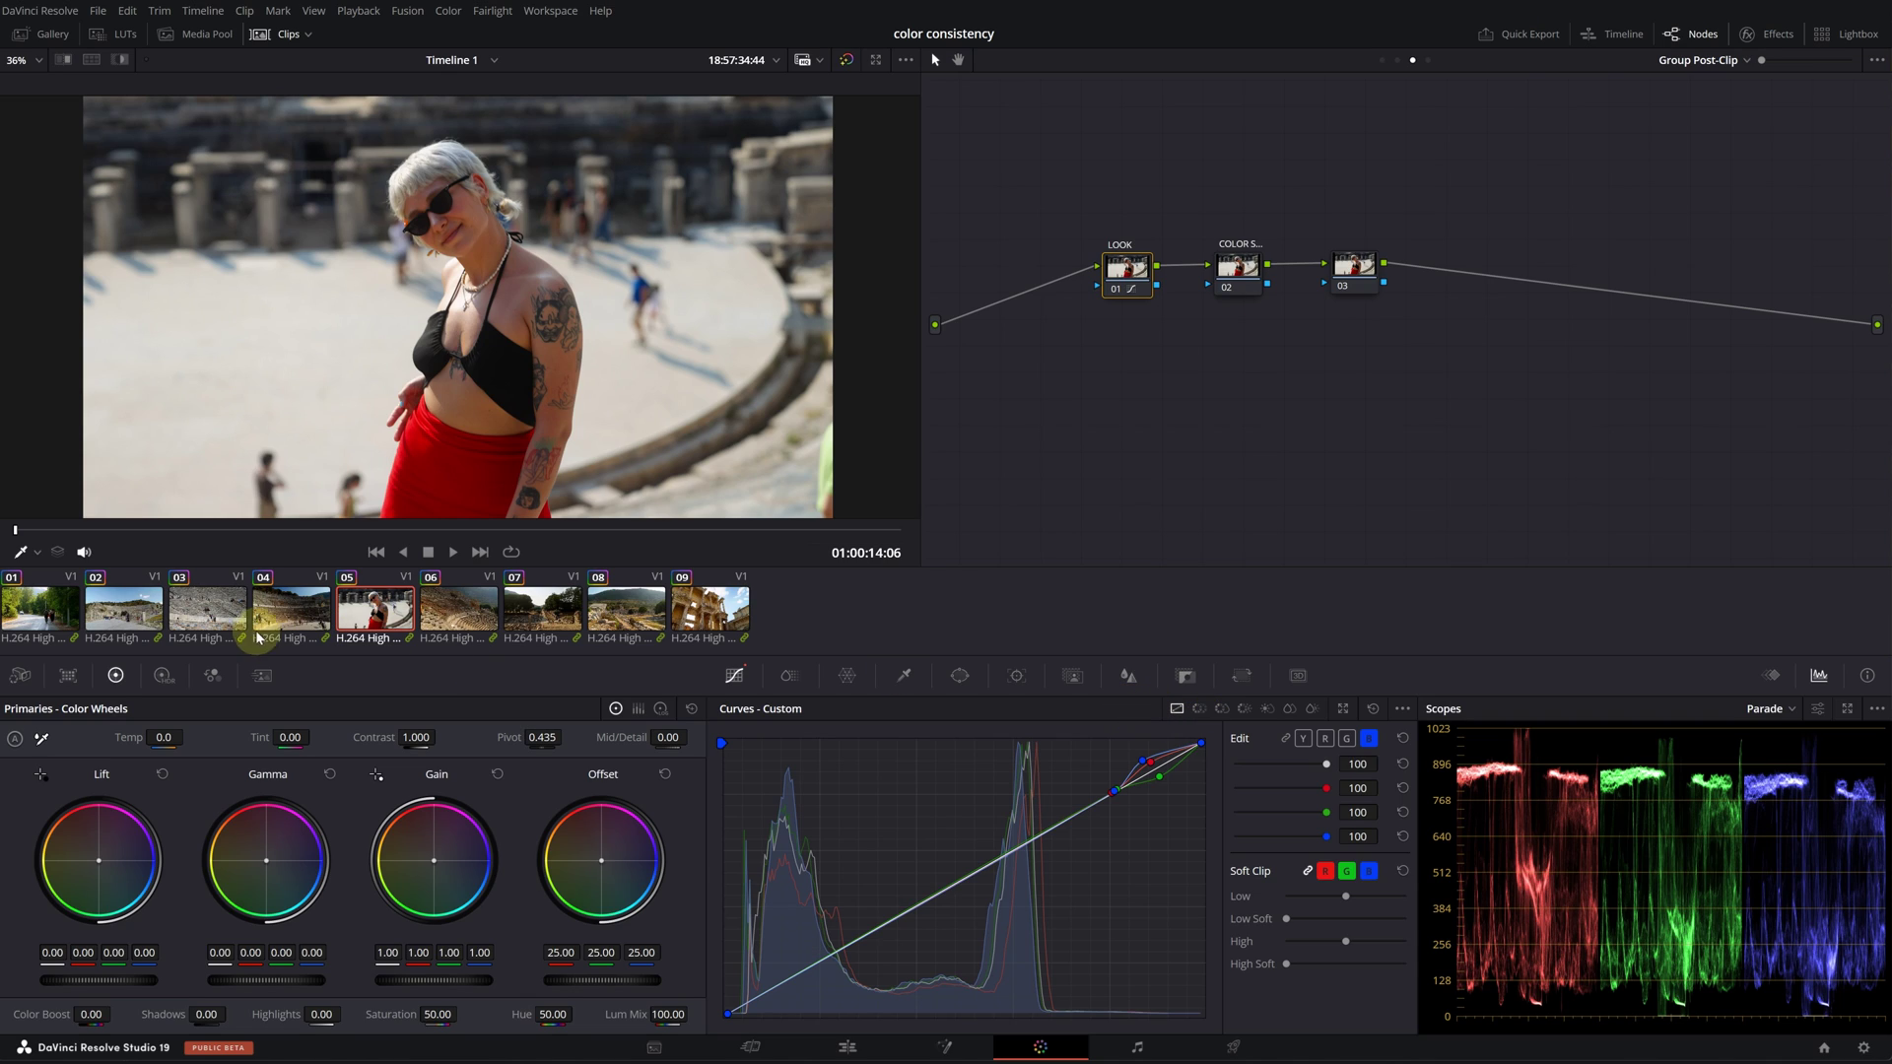
Step: Add control points at the standard hues on the LOOK node's Hue vs Hue curve
click(1202, 711)
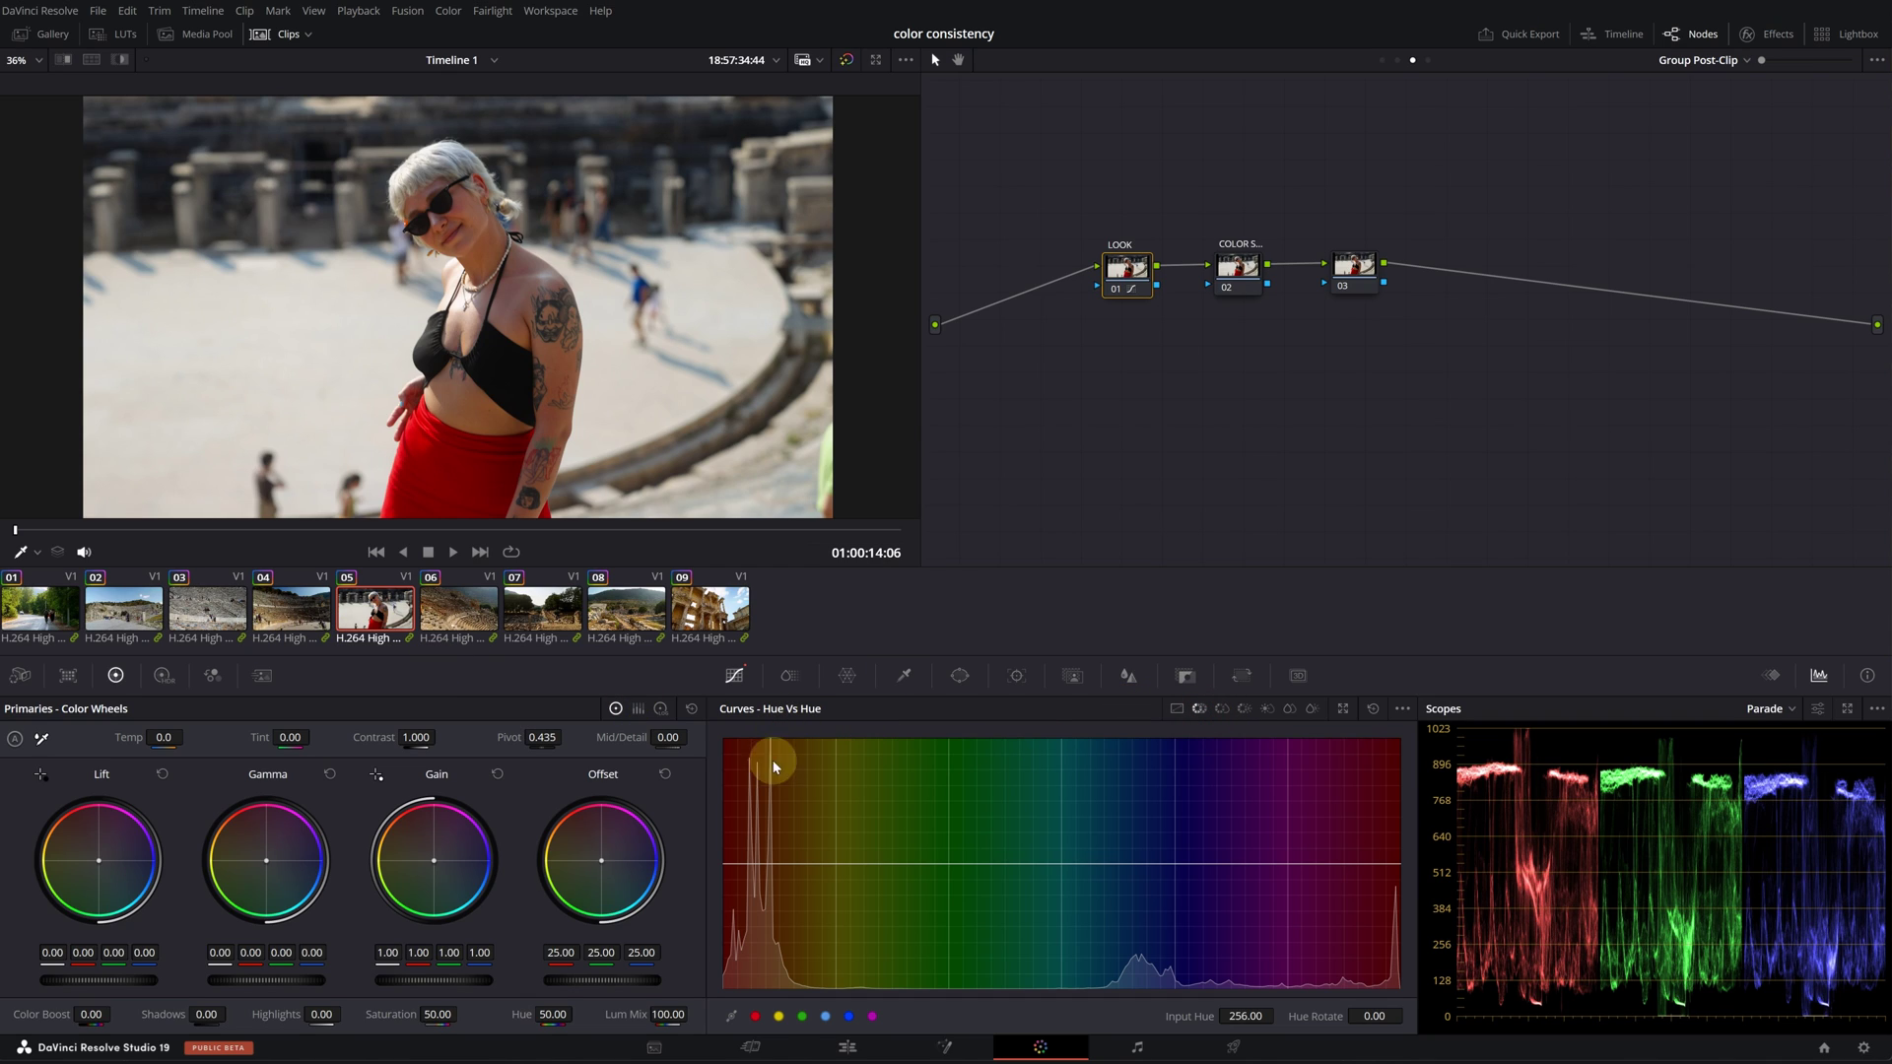
click(755, 1016)
click(779, 1016)
click(803, 1016)
click(826, 1016)
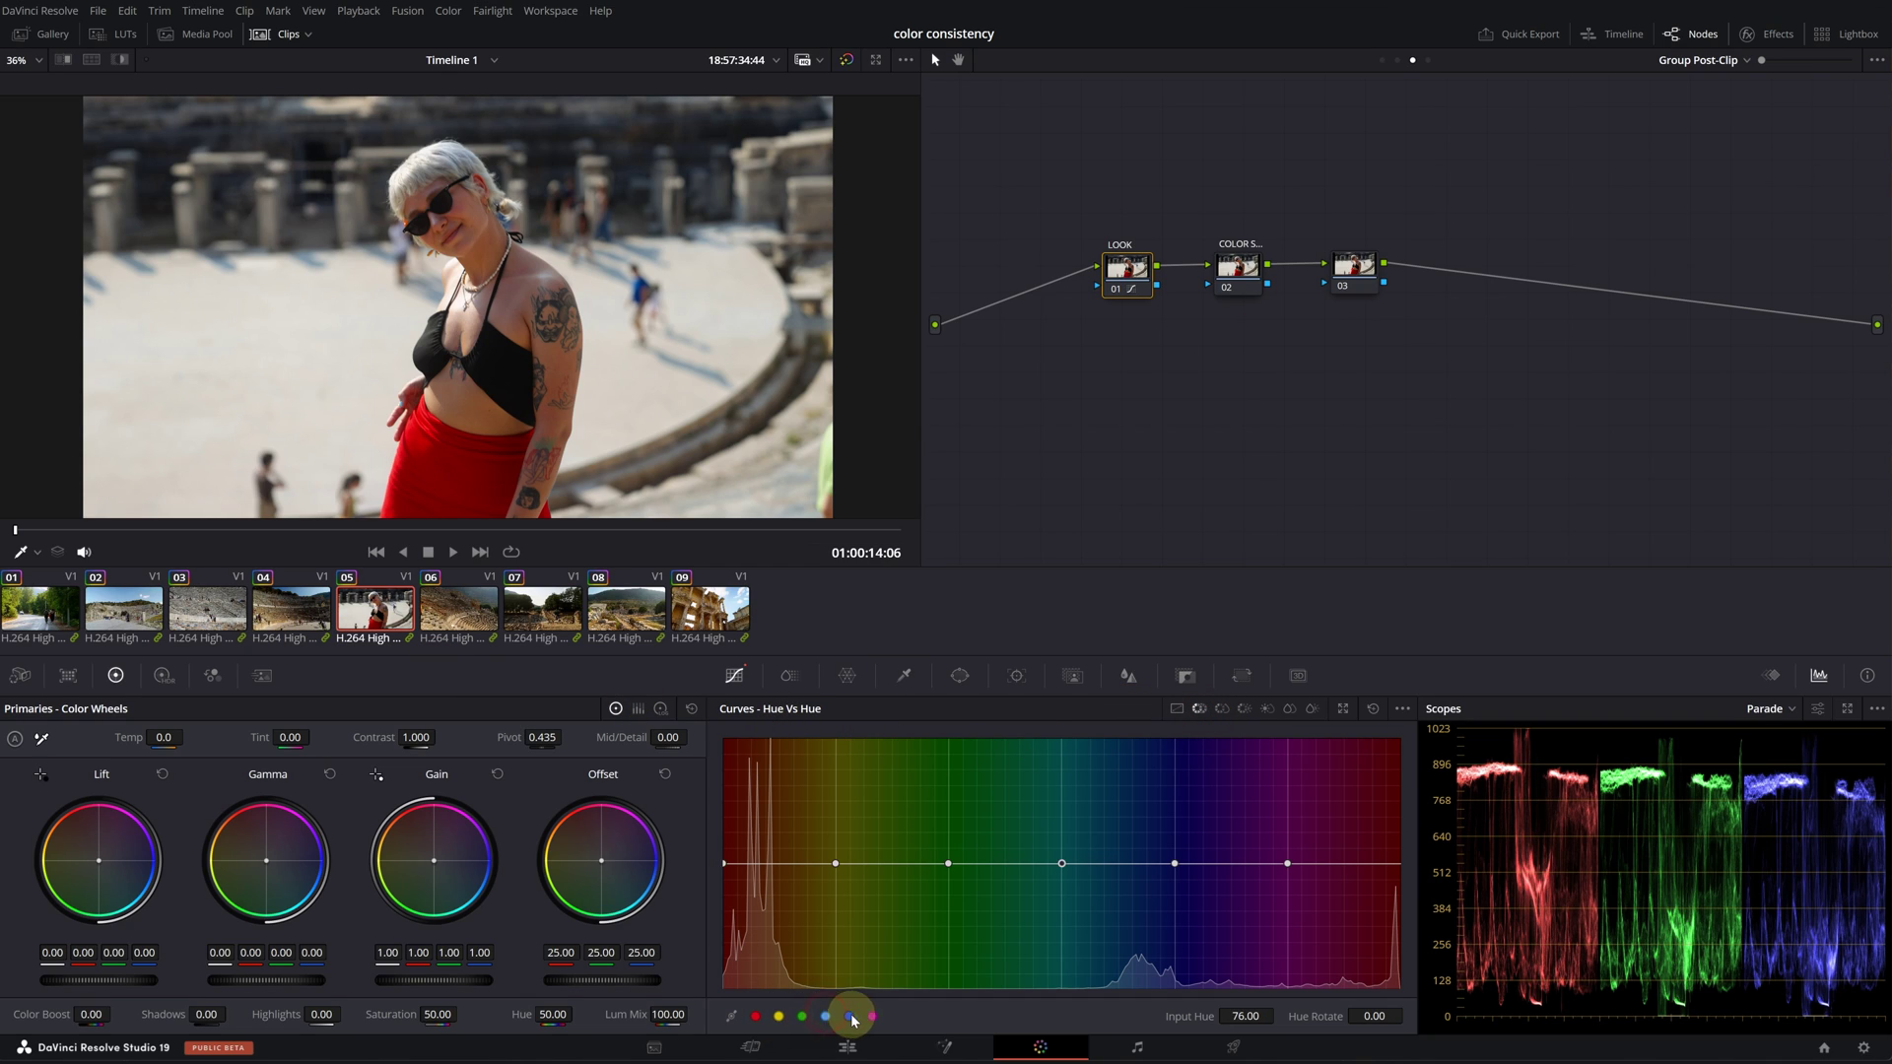
Step: On clip 07, rotate green hues slightly, pull blue-magenta down, and reduce red rotation
click(515, 615)
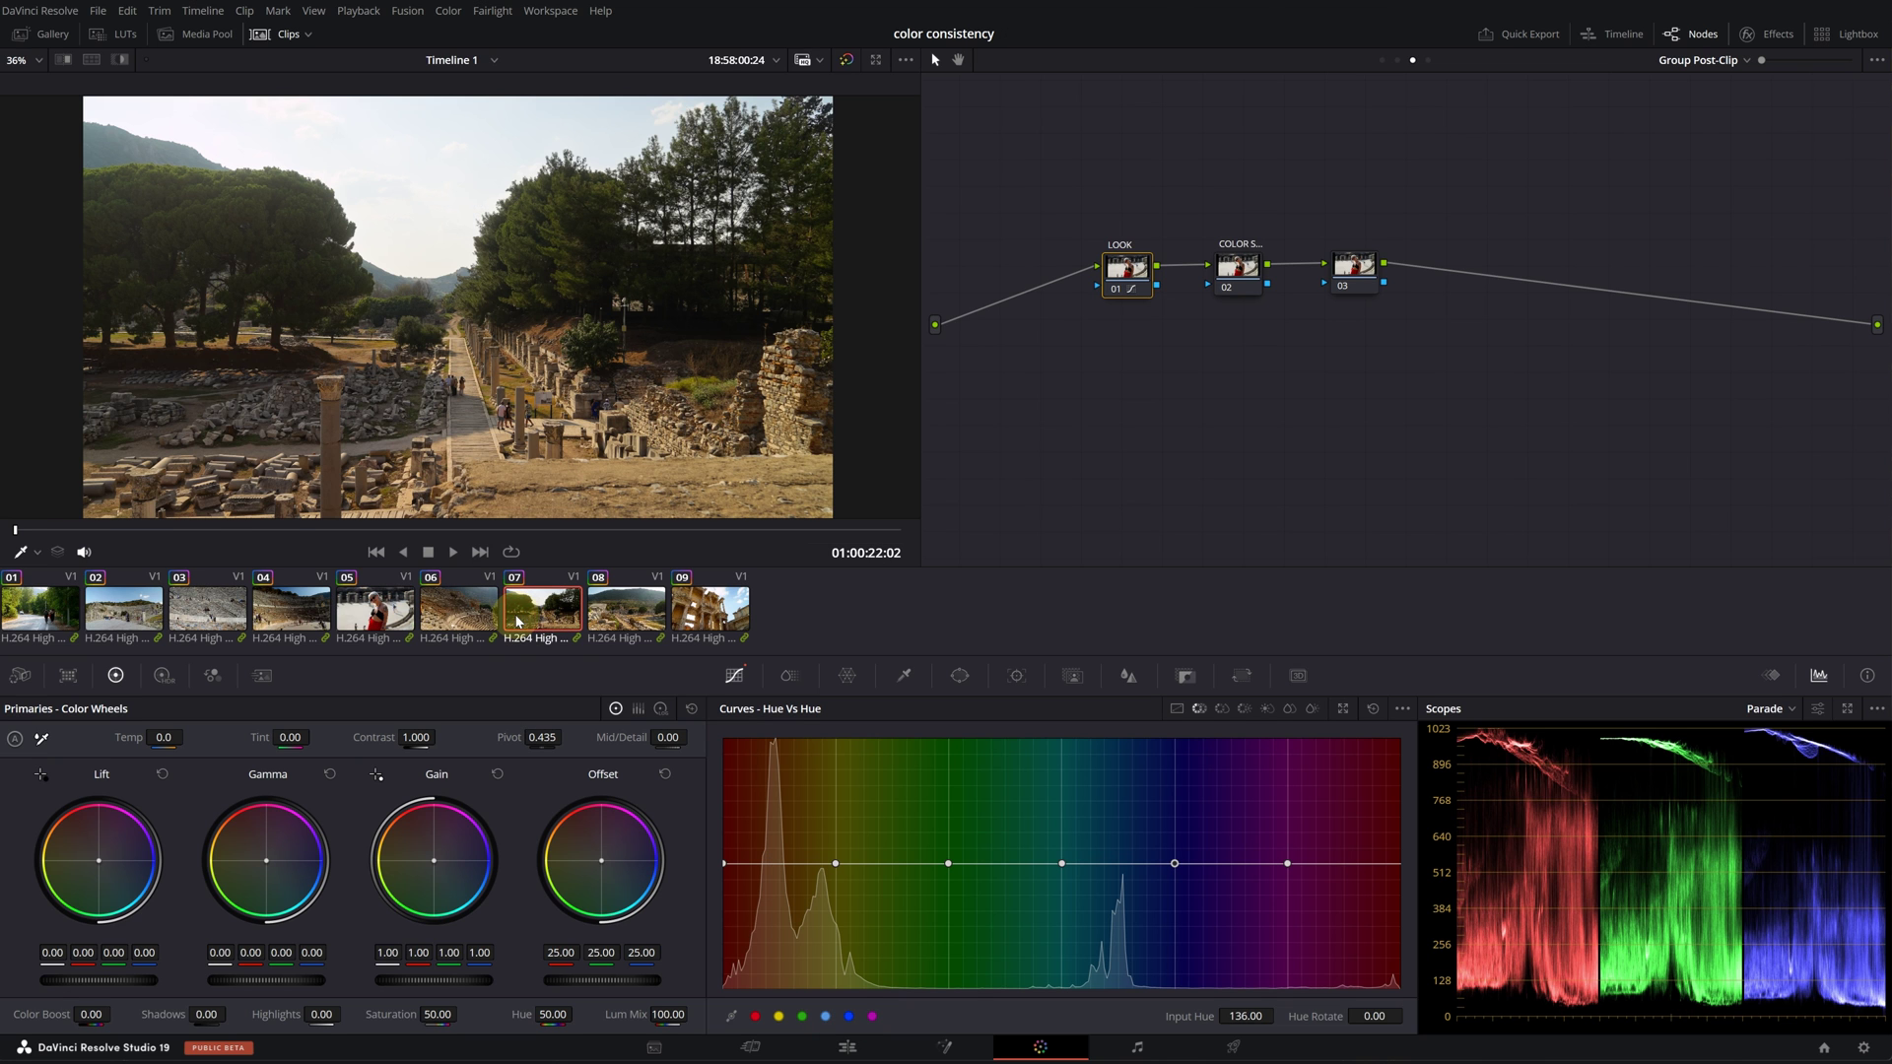
drag(1061, 863, 1062, 857)
drag(1288, 863, 1284, 874)
drag(942, 863, 949, 842)
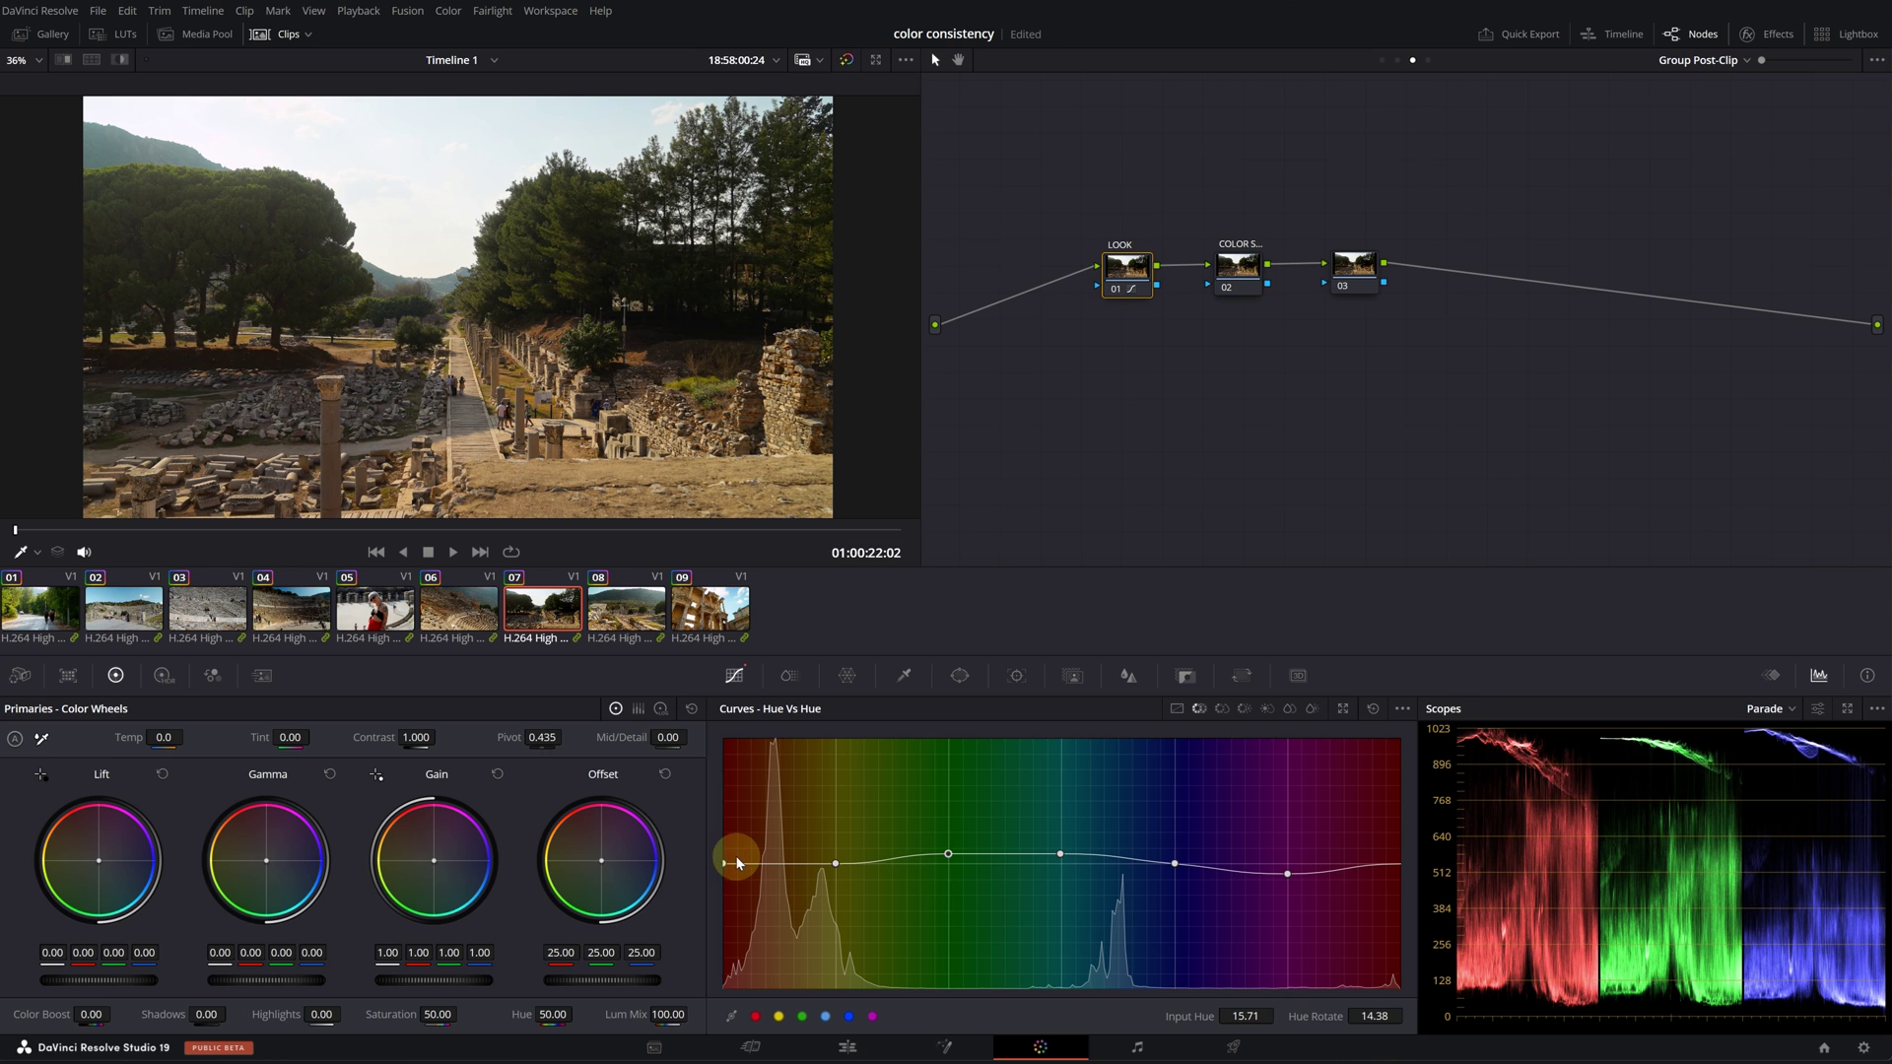
click(724, 863)
drag(723, 859, 723, 862)
Step: Compare the LOOK grade on and off on clips 05 and 02
click(394, 608)
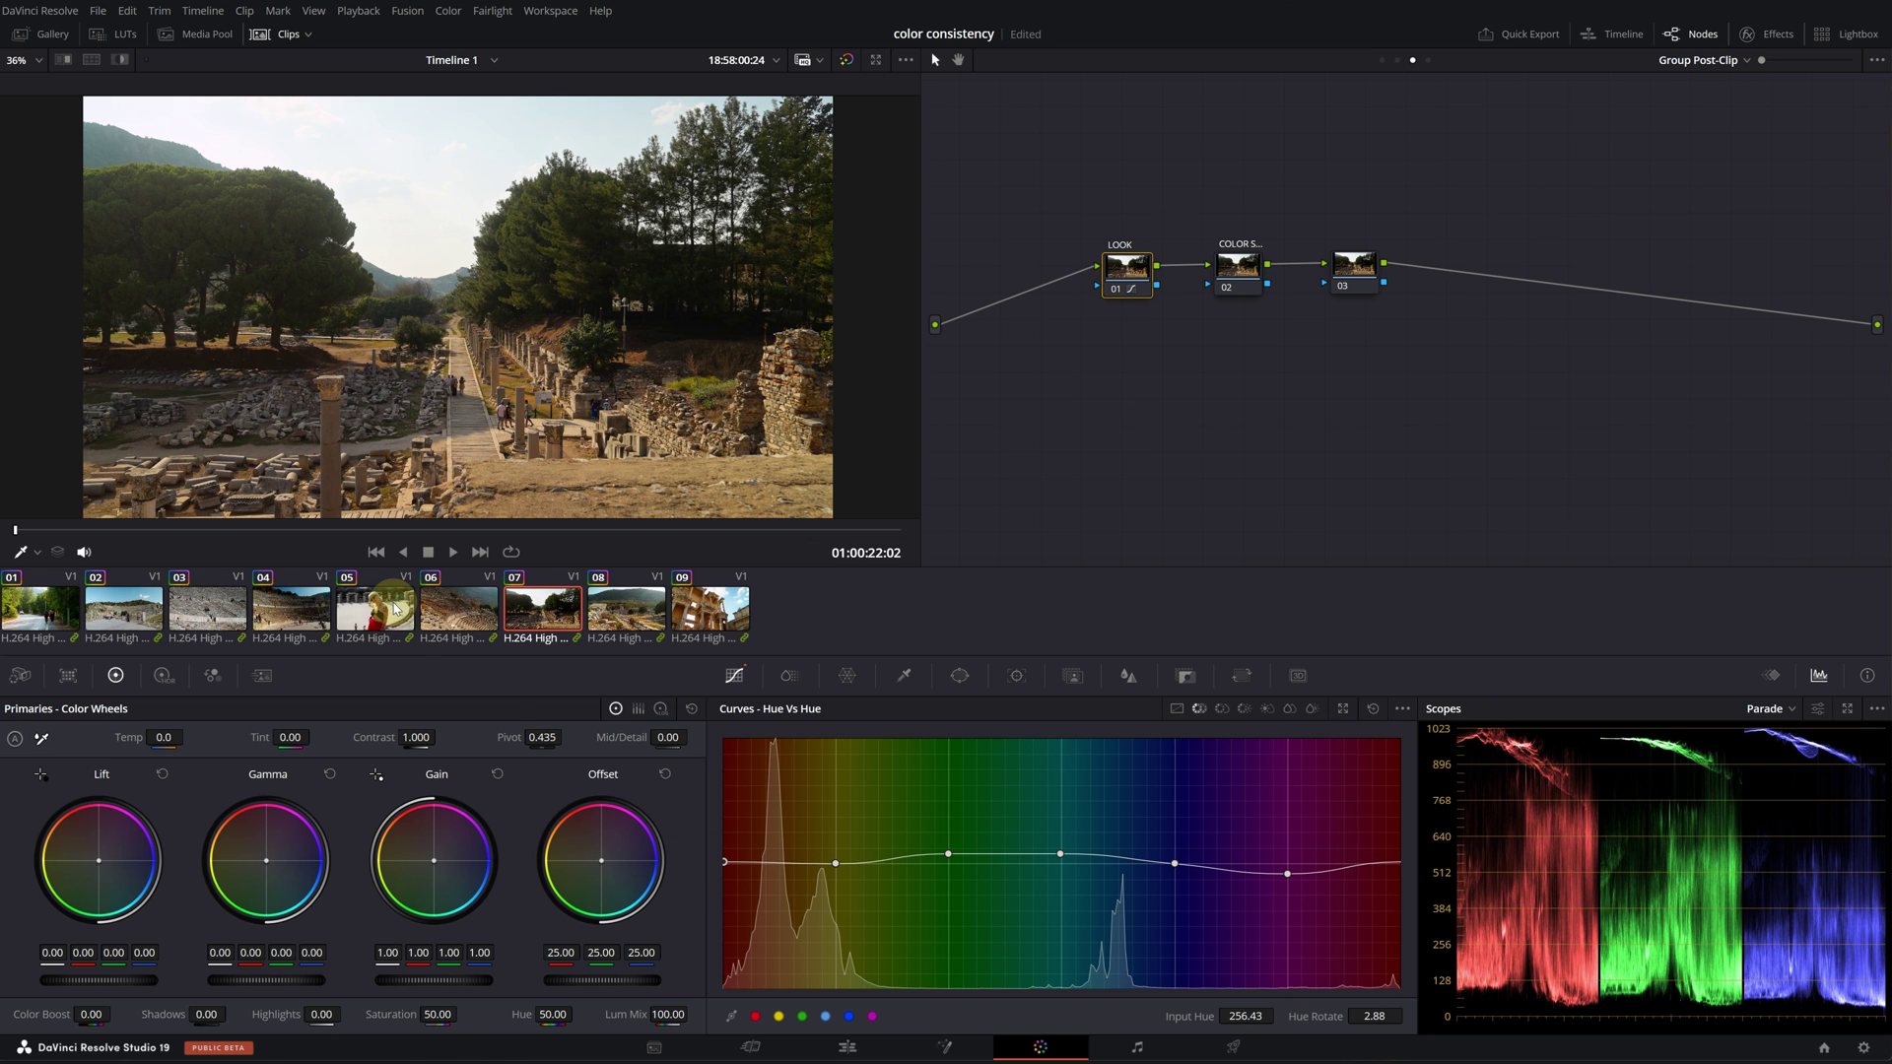
click(1113, 291)
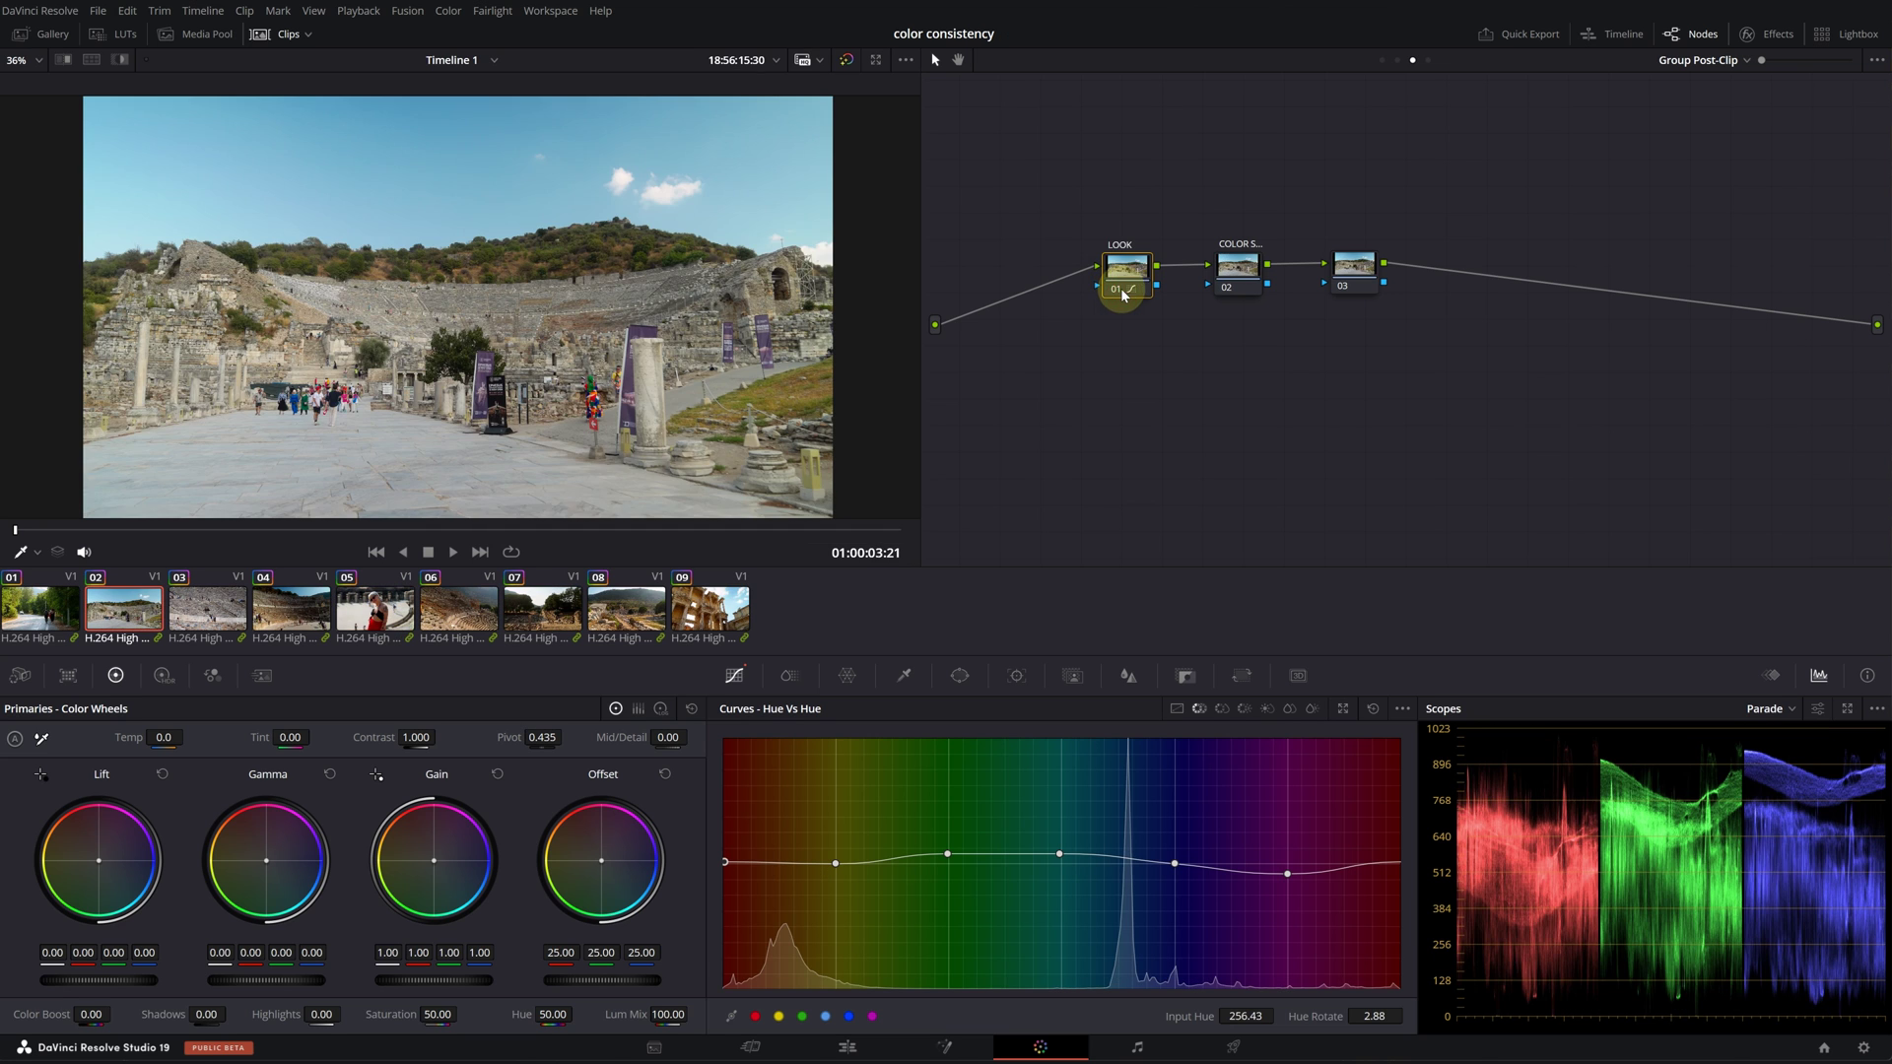
click(1120, 291)
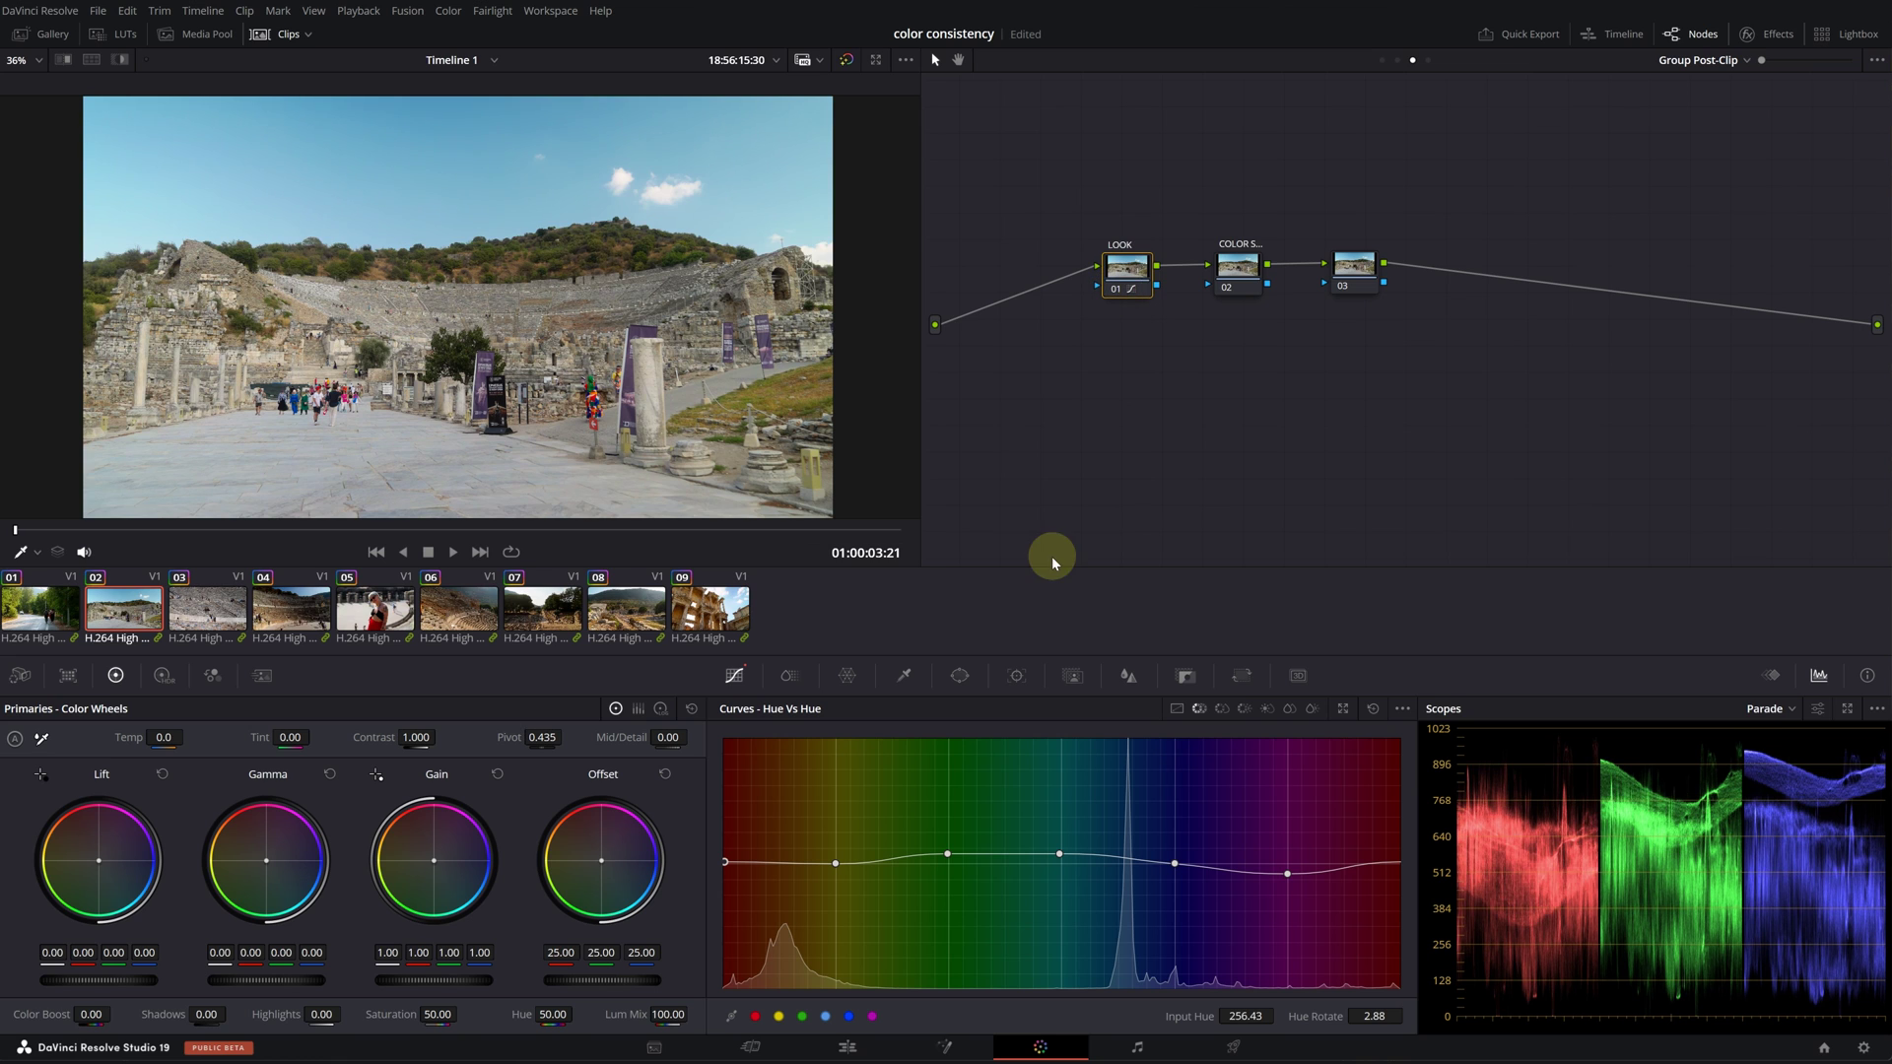
click(1222, 709)
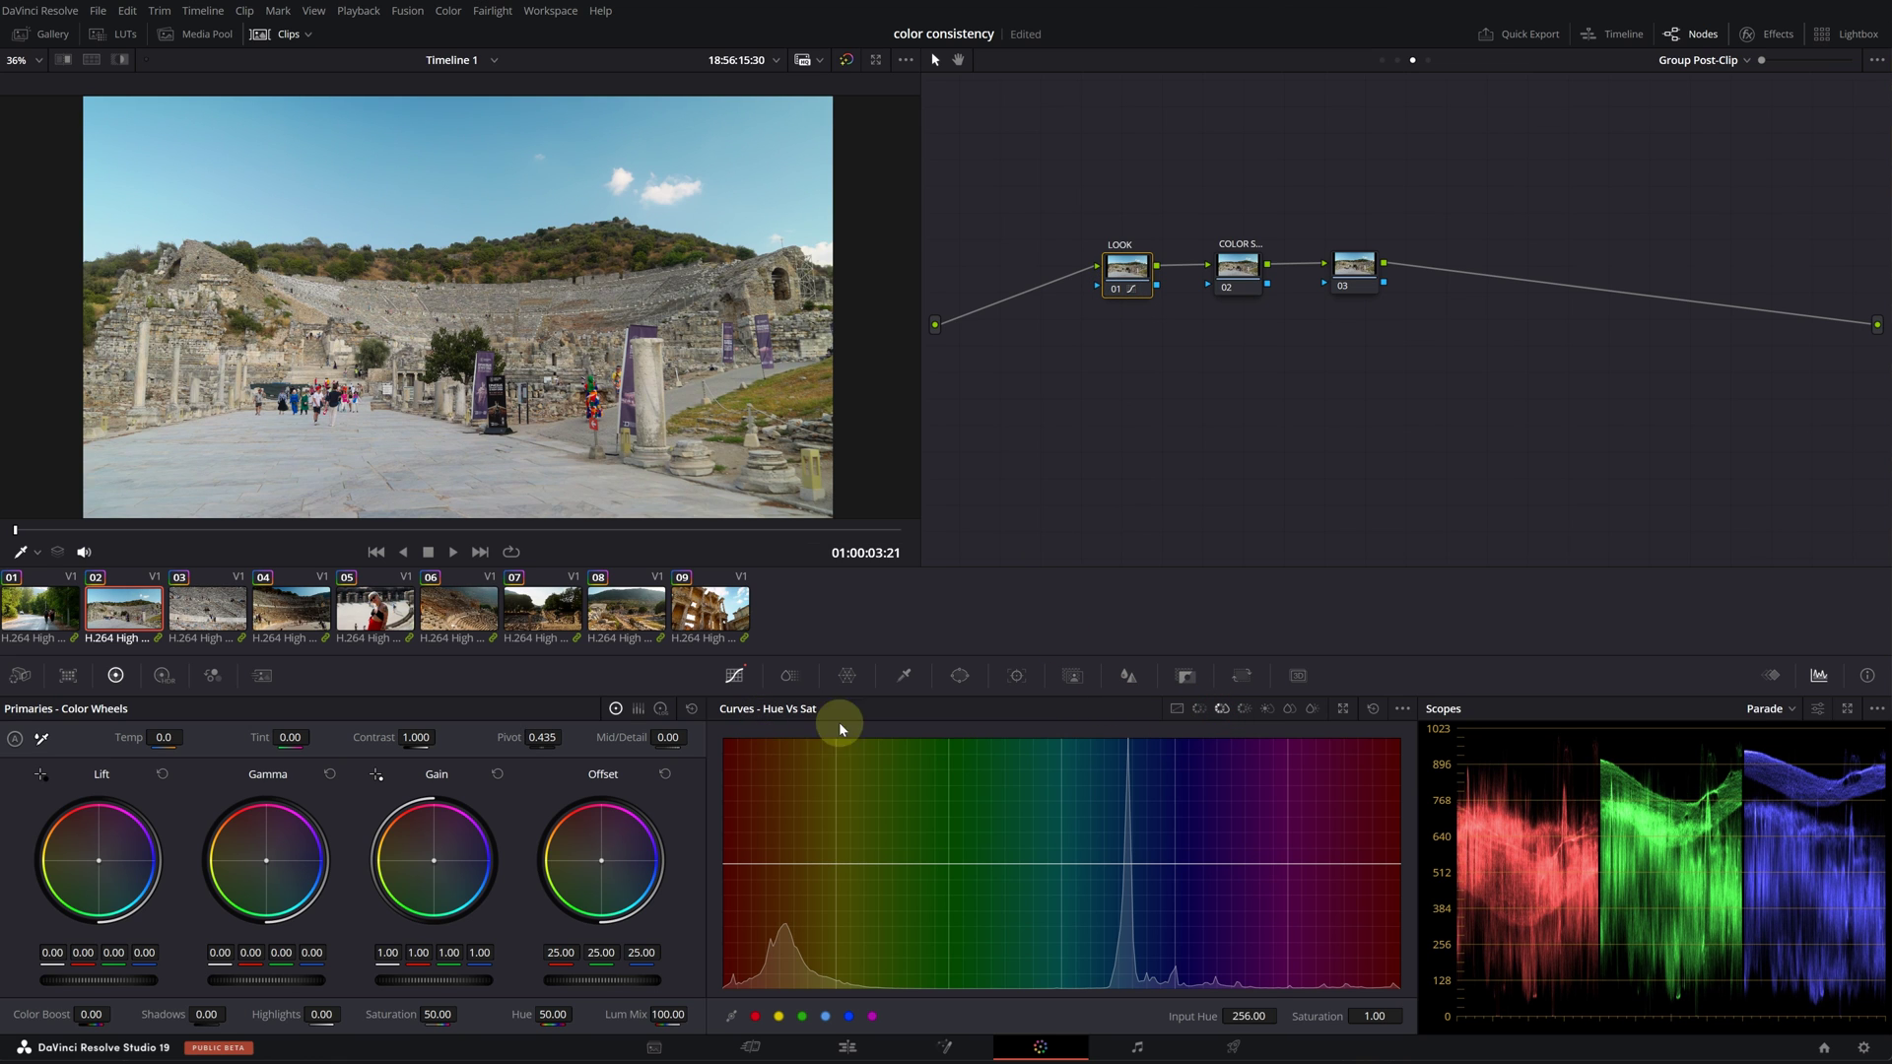
Step: In Hue vs Sat, add six hue points and raise cyan, green and yellow saturation
click(756, 1016)
click(779, 1016)
click(802, 1016)
click(826, 1016)
click(849, 1016)
click(872, 1016)
drag(1061, 863, 1112, 855)
drag(946, 861, 950, 852)
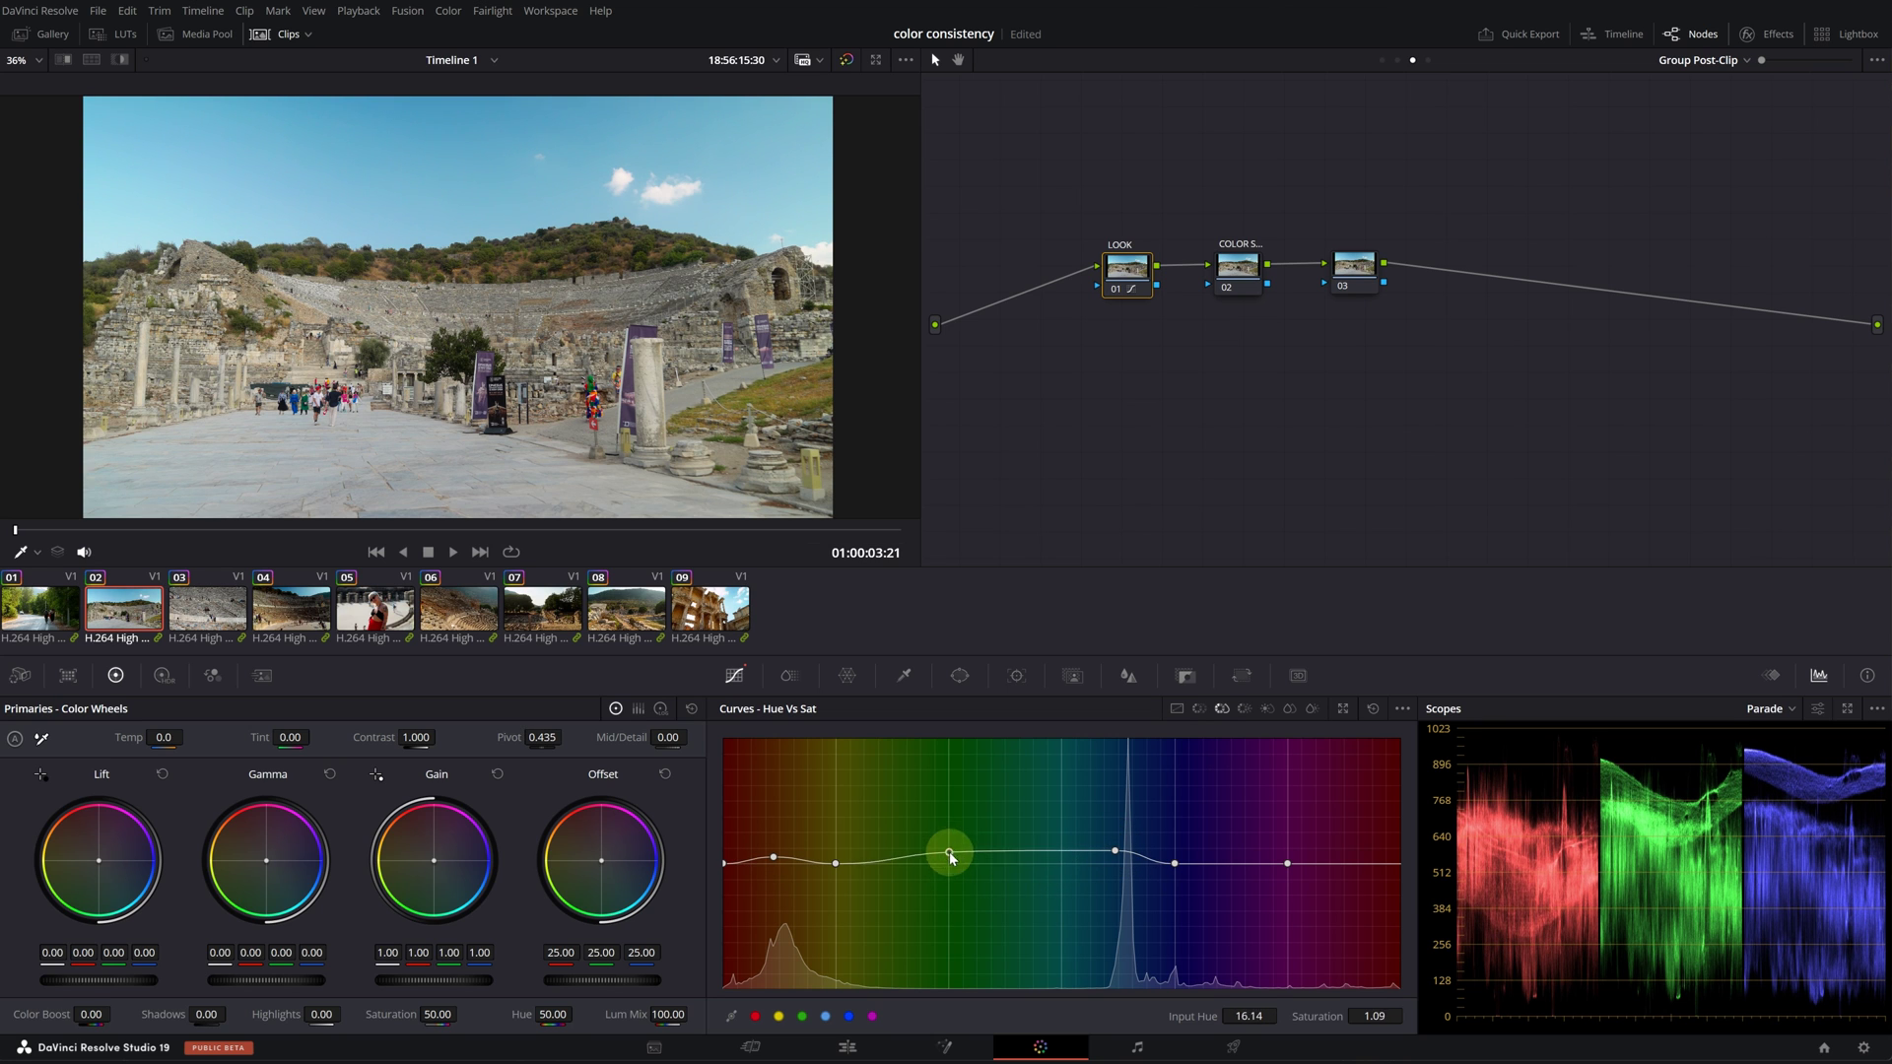
drag(837, 863, 837, 853)
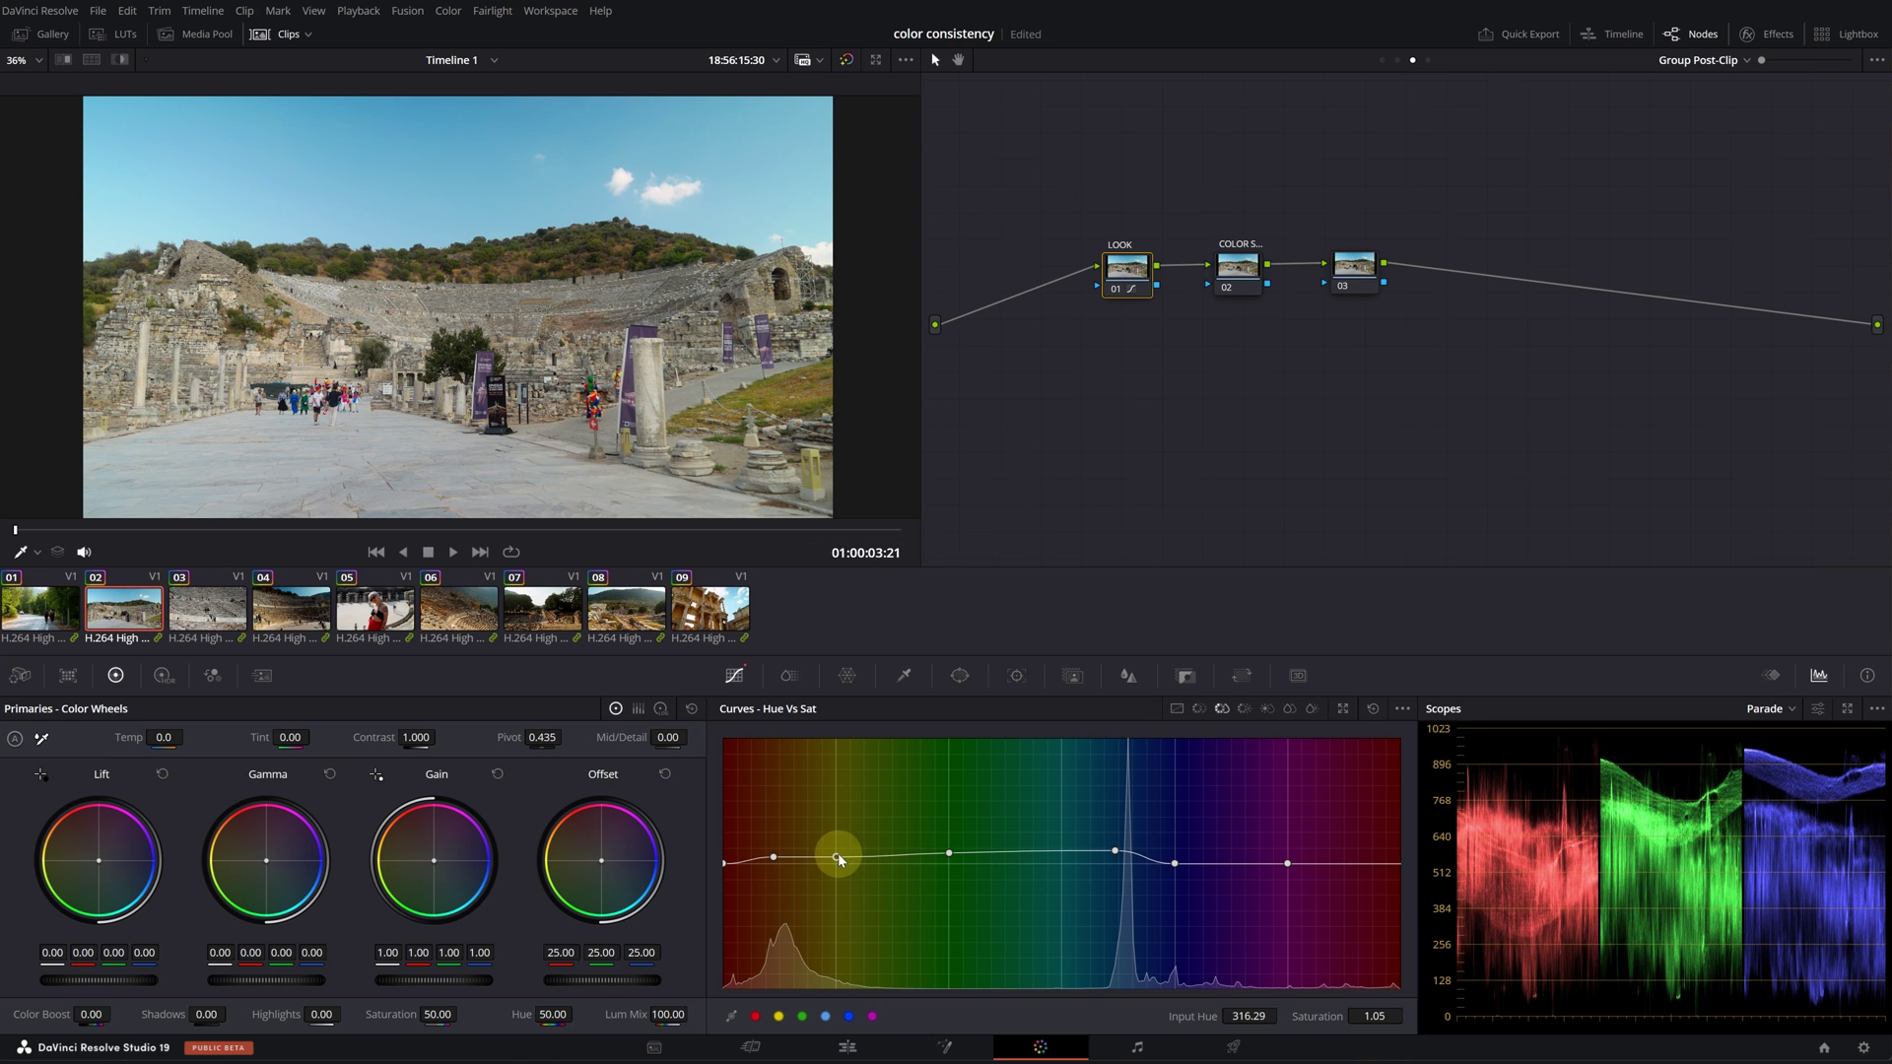
Step: Toggle the LOOK node off and on to compare on clip 09, then move to clip 08
click(1116, 291)
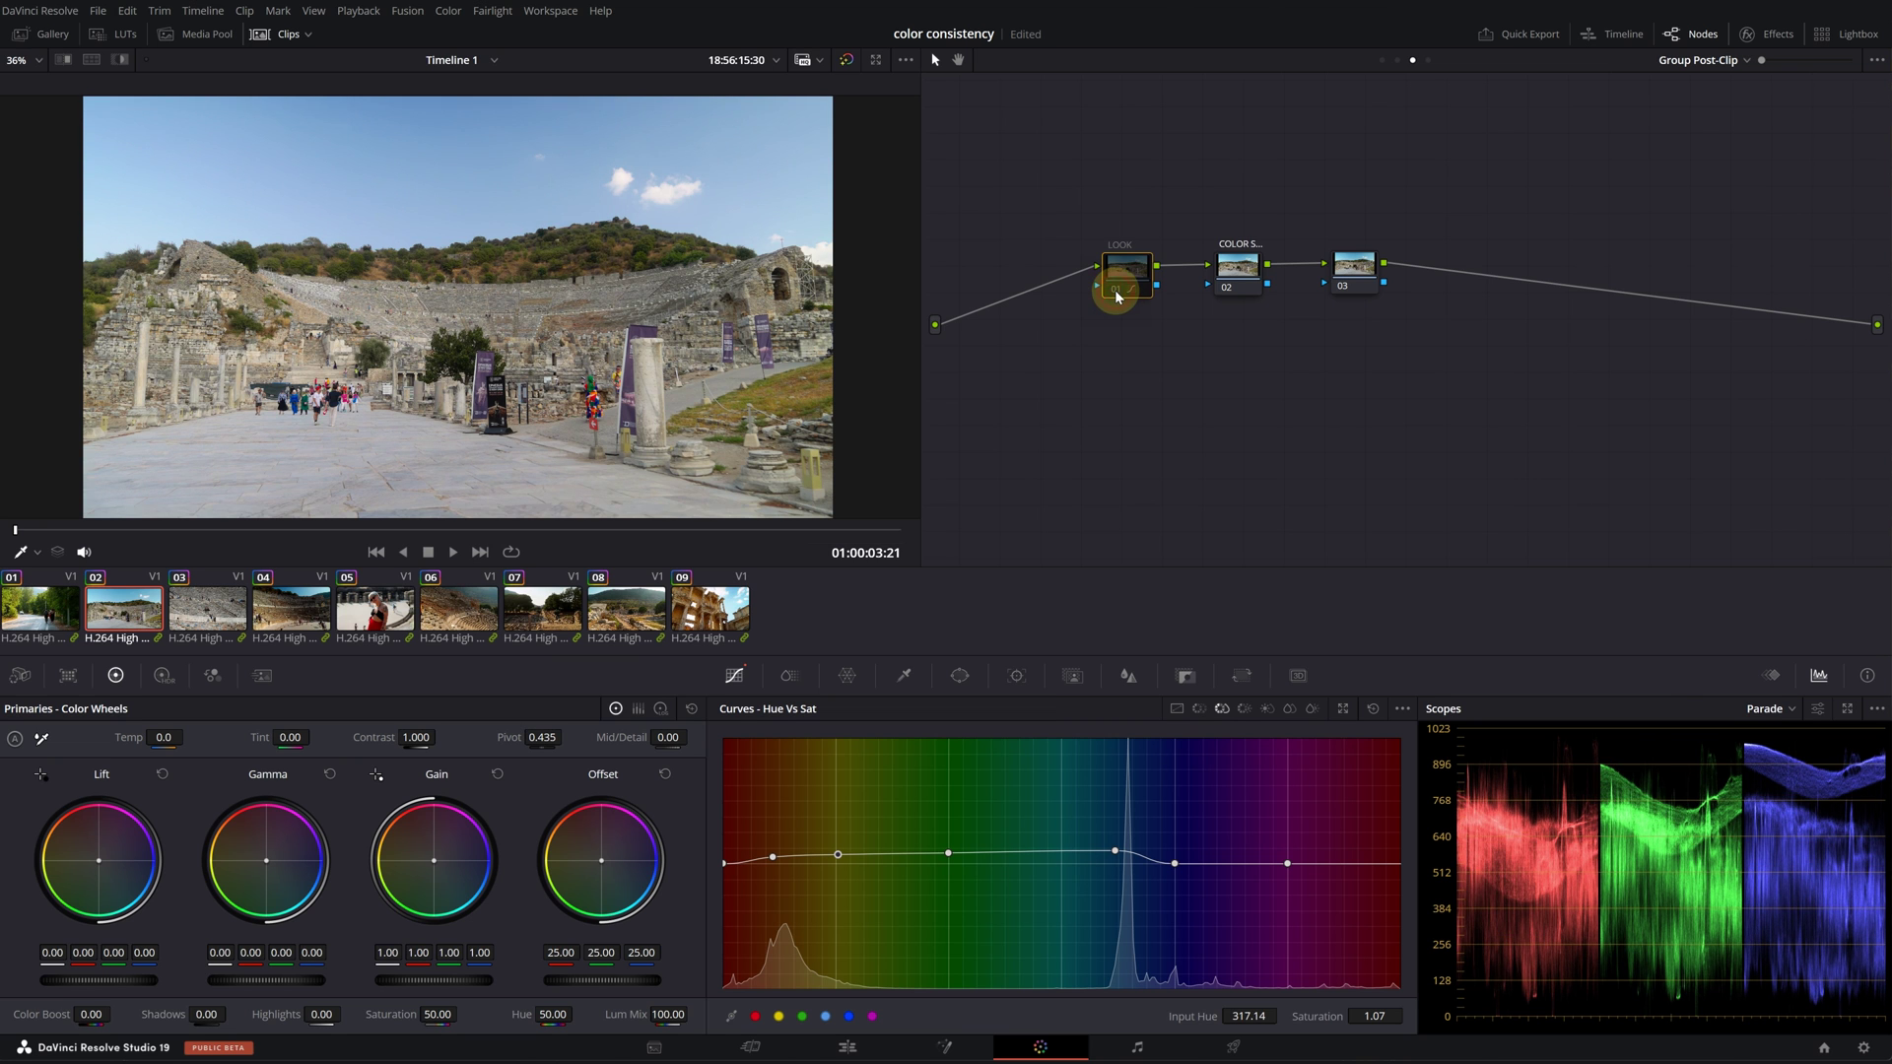
click(1117, 292)
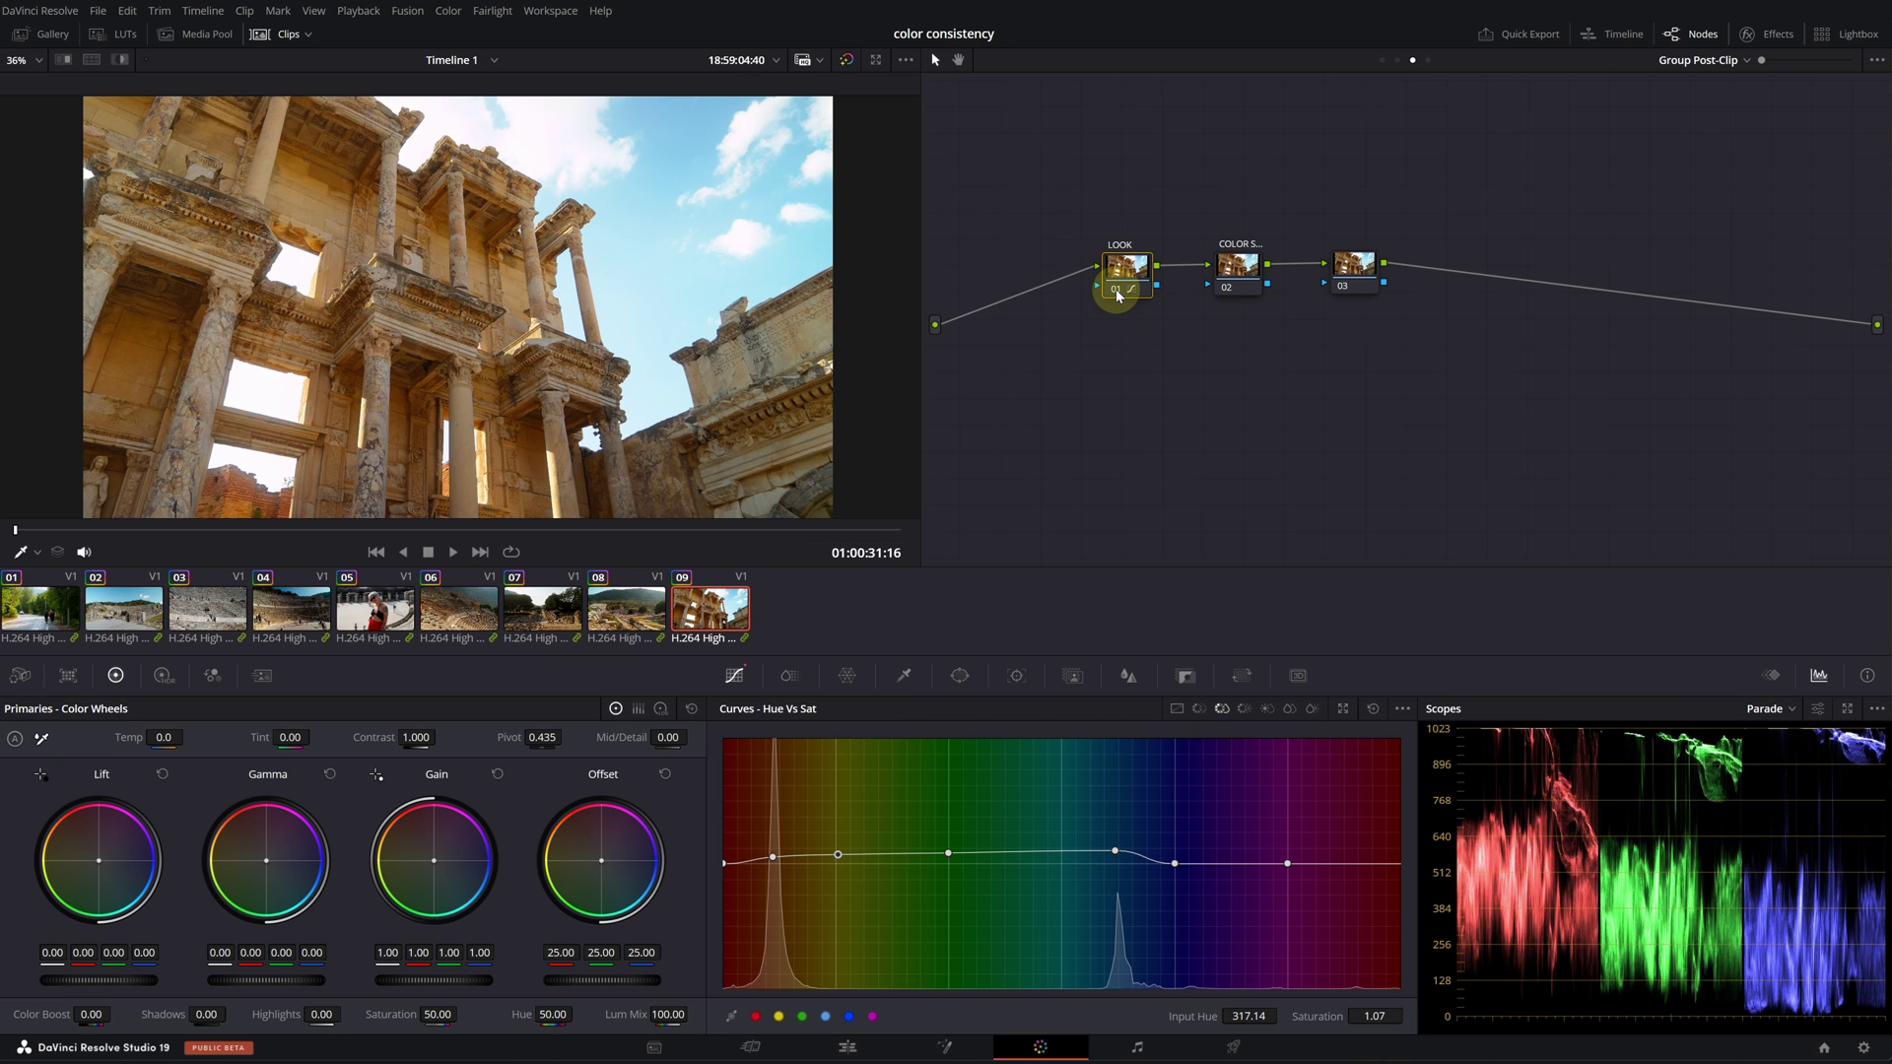
click(1117, 291)
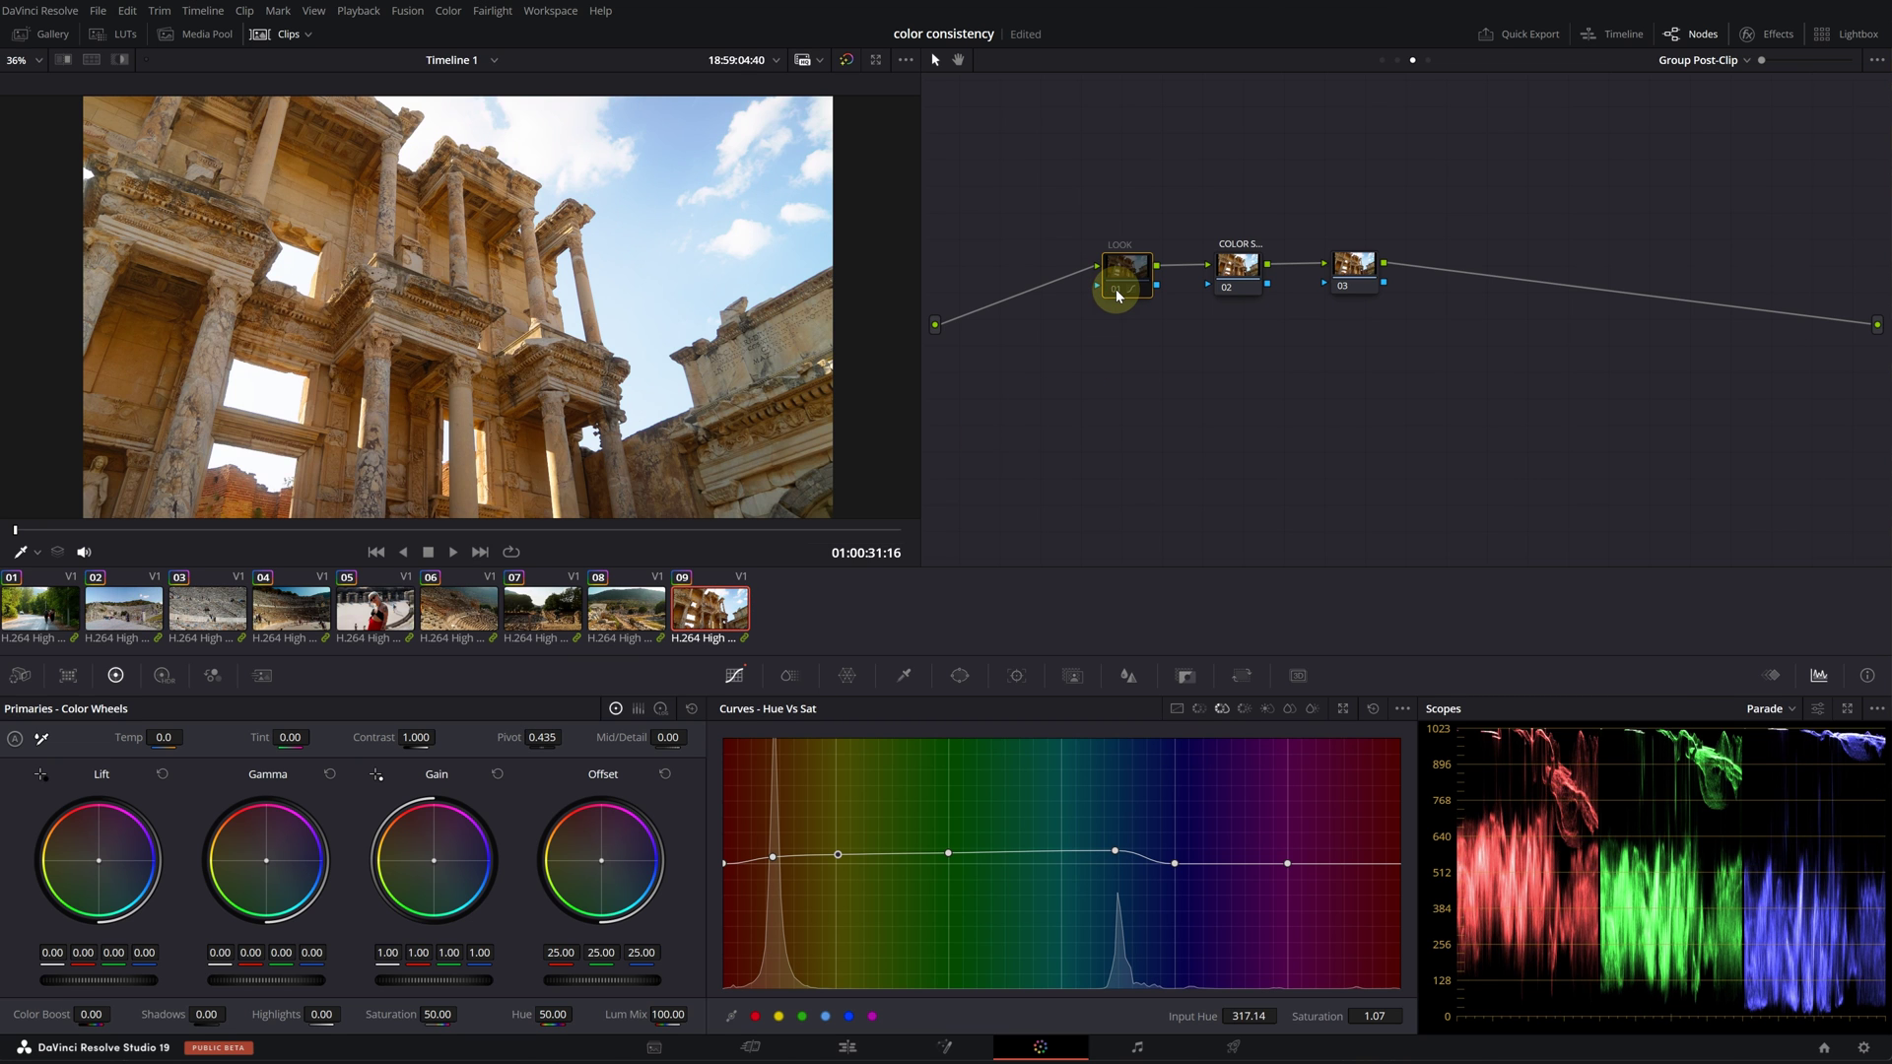
click(1116, 292)
key(Up)
Step: In Sat vs Lum, lower the right endpoint and bend the curve to darken highly saturated colours
click(1312, 708)
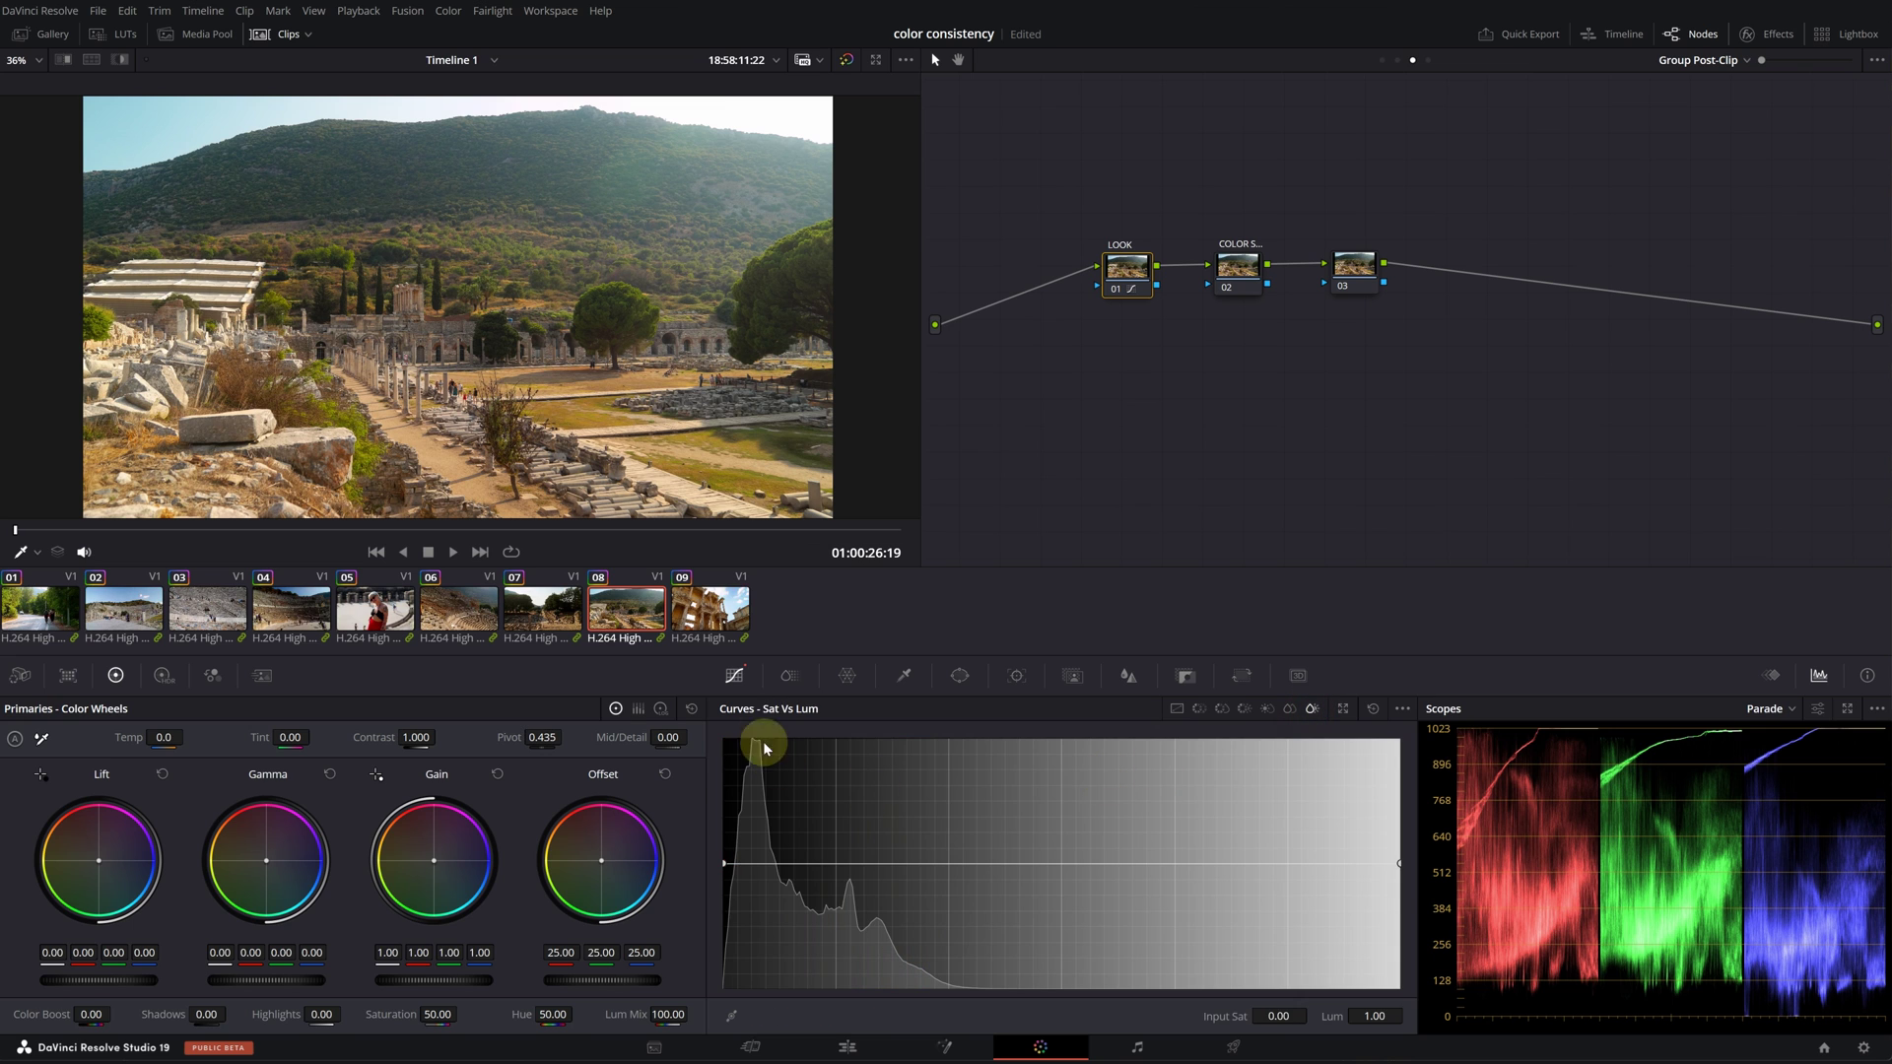
drag(1403, 860, 1411, 950)
drag(928, 886, 952, 870)
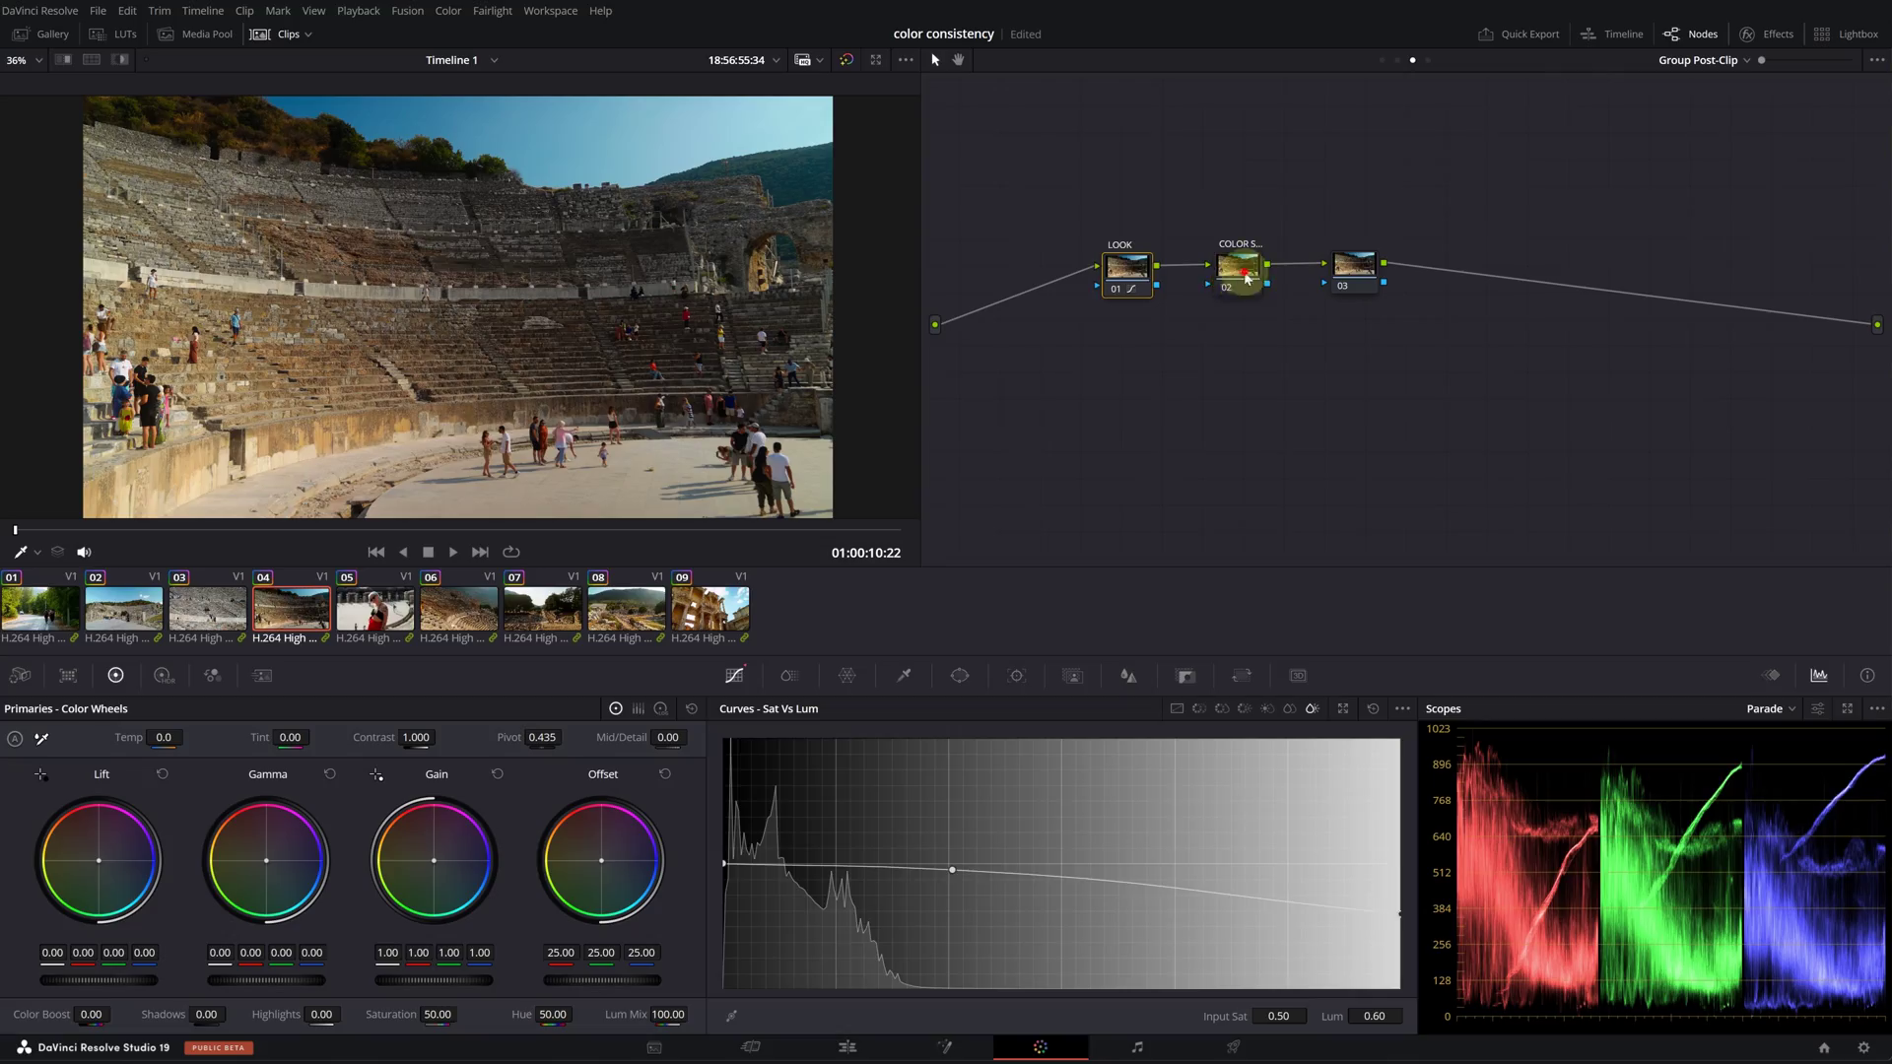
Step: In the COLOR SEP node's ColorSlice, darken yellows, greens and cyans, checking on clip 08
click(1243, 274)
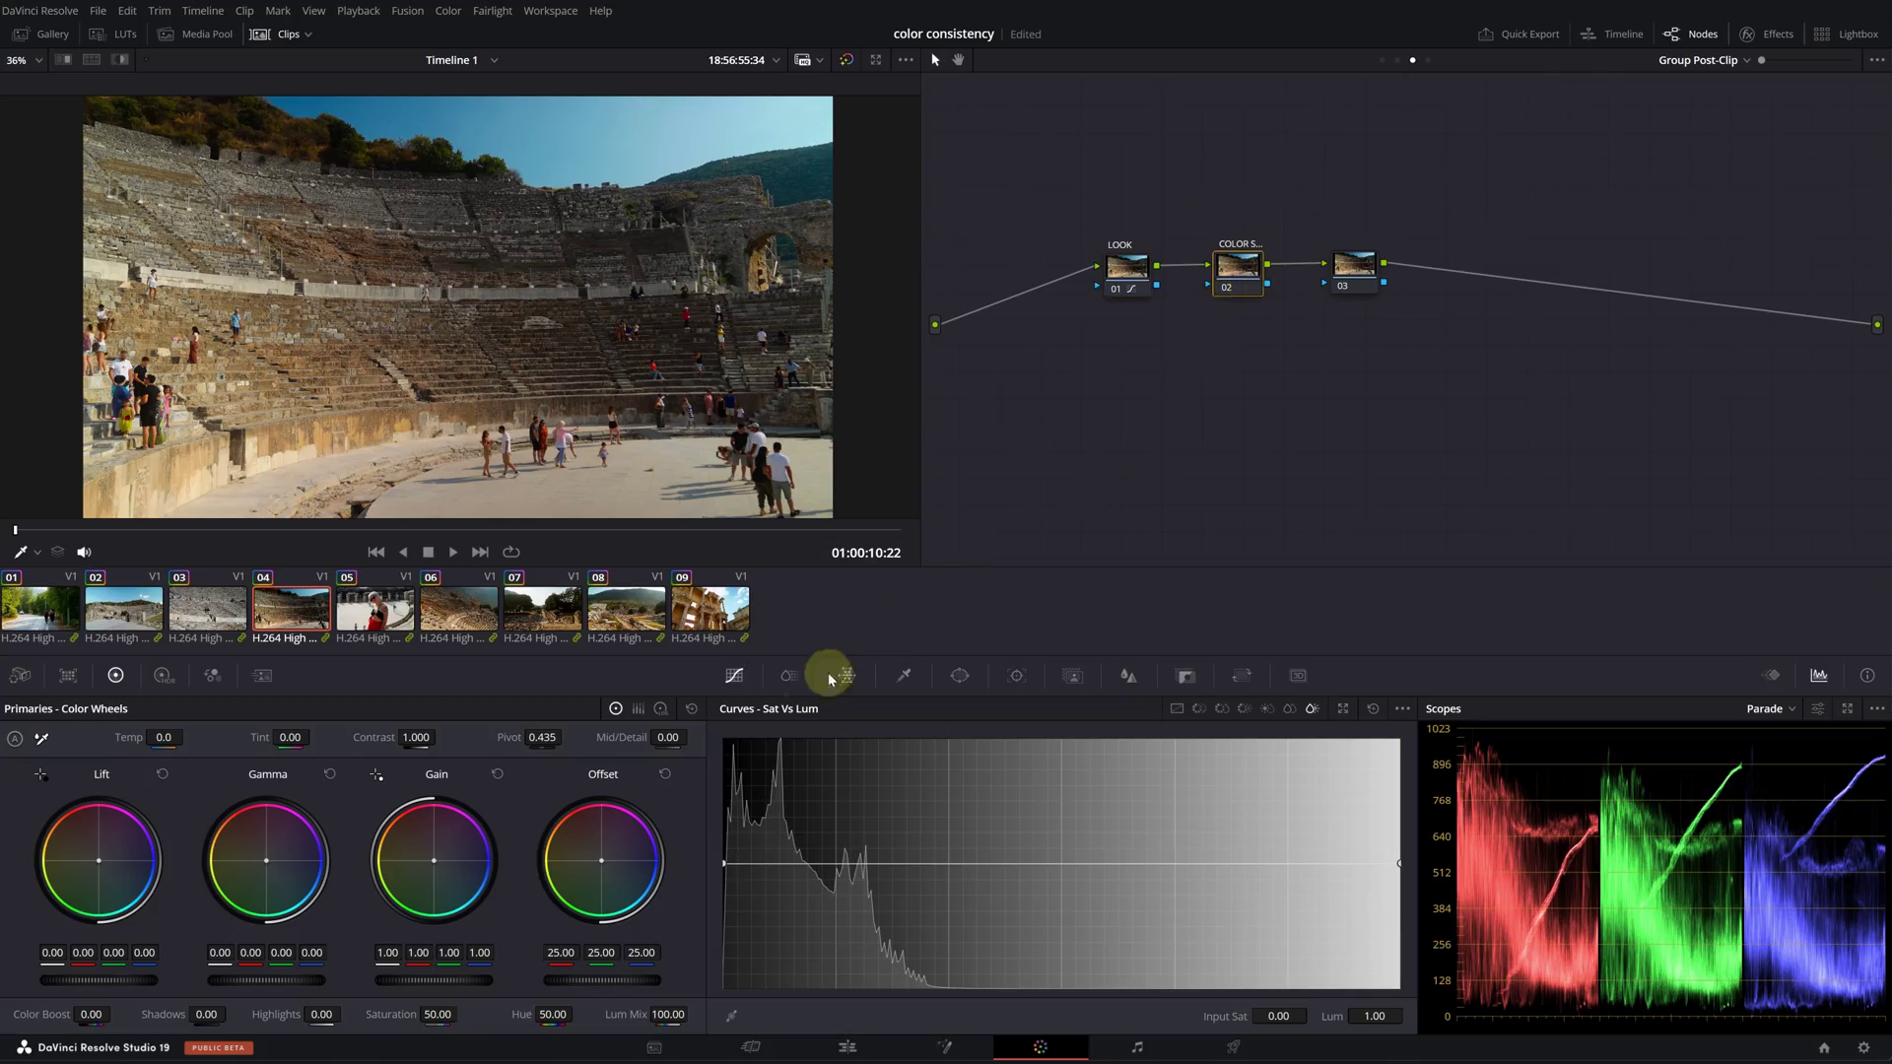
click(789, 675)
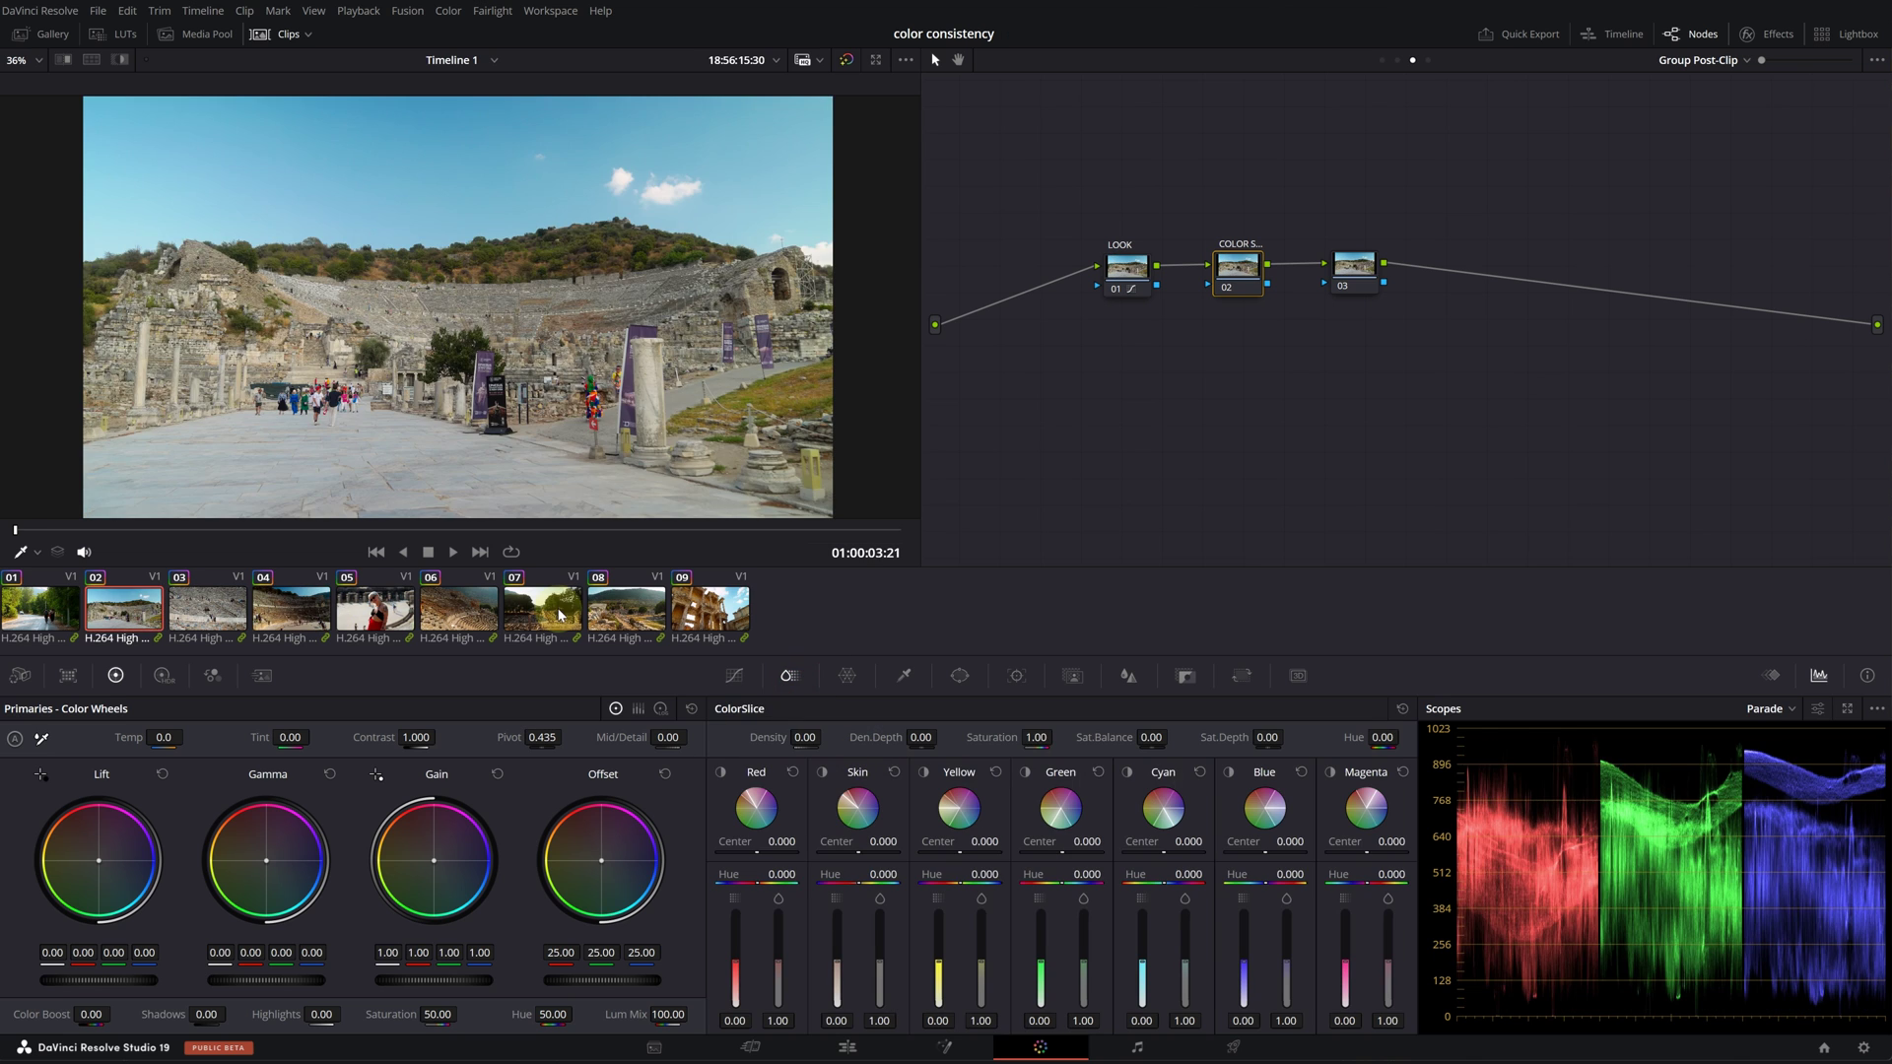
click(606, 611)
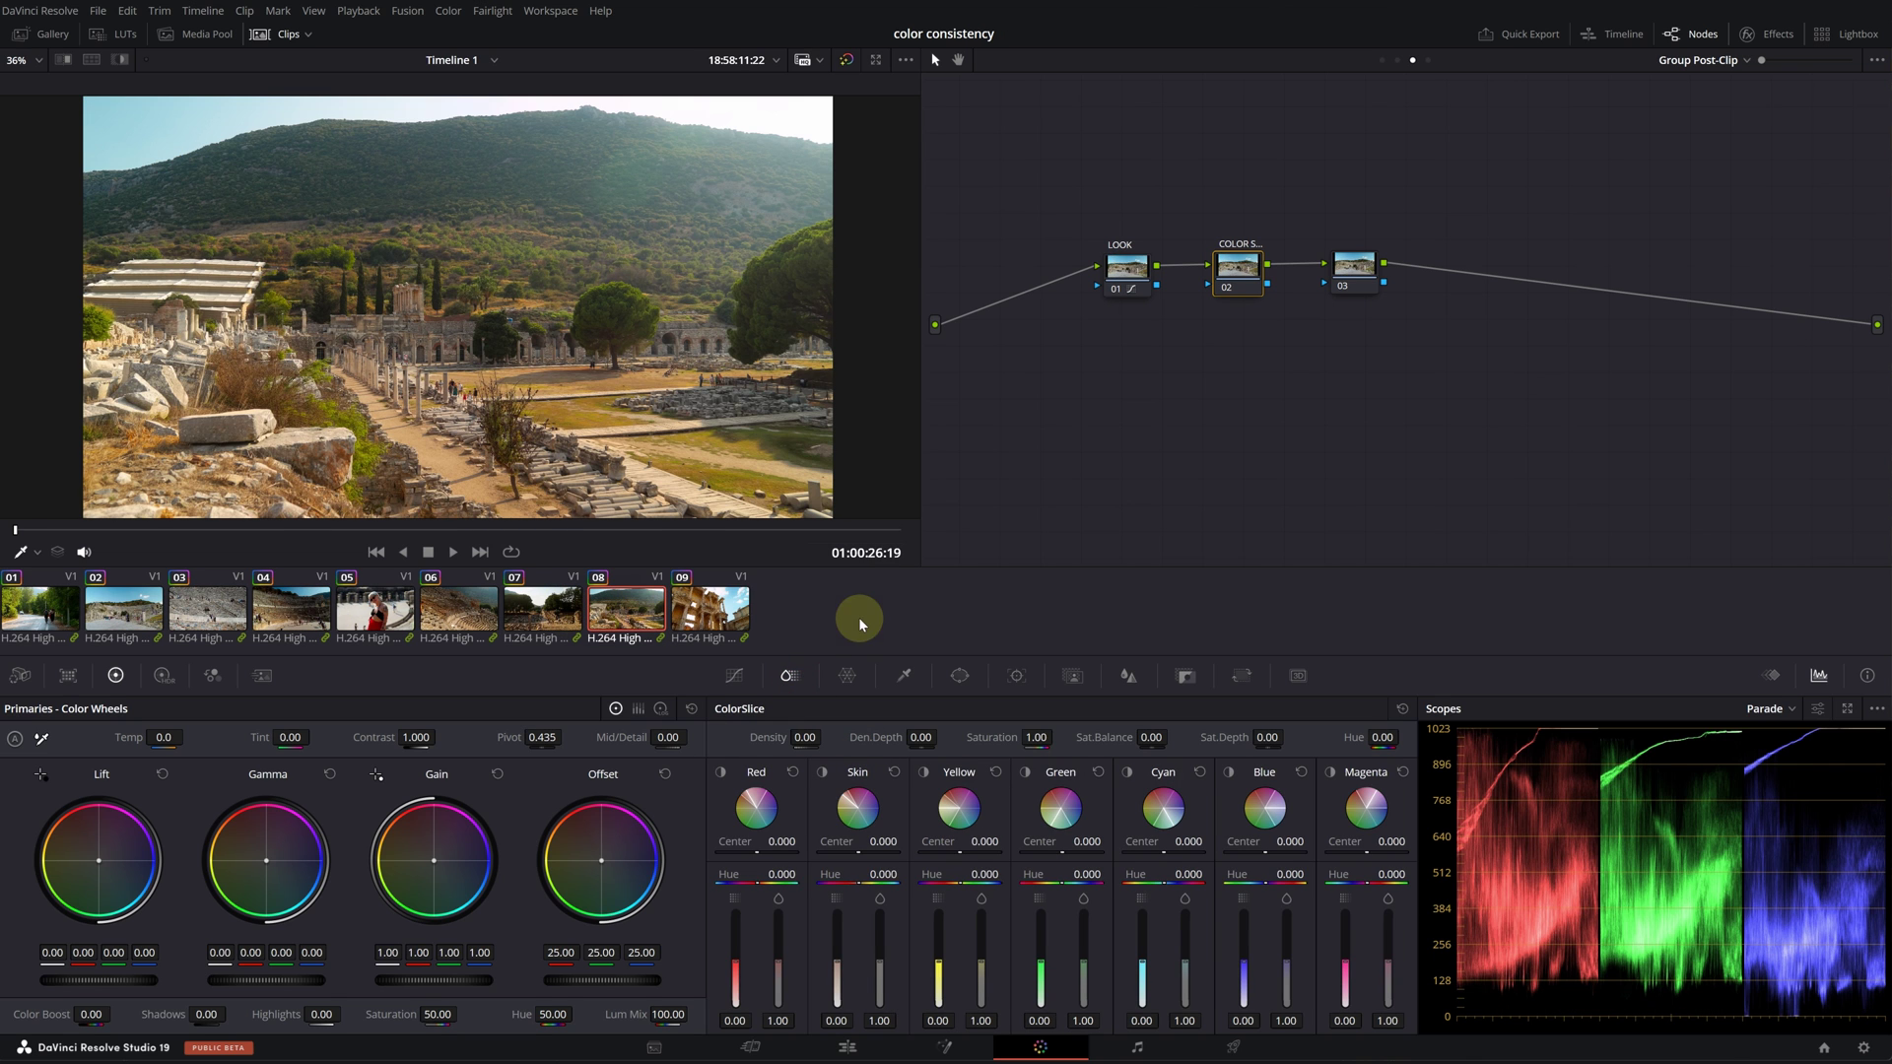
drag(938, 969, 983, 956)
drag(1041, 964, 1143, 977)
drag(1185, 962, 1188, 952)
Step: On clip 07, darken the reds and darken and desaturate the magentas
key(Up)
drag(731, 963, 777, 963)
drag(1343, 967, 1389, 976)
drag(1347, 993, 1347, 979)
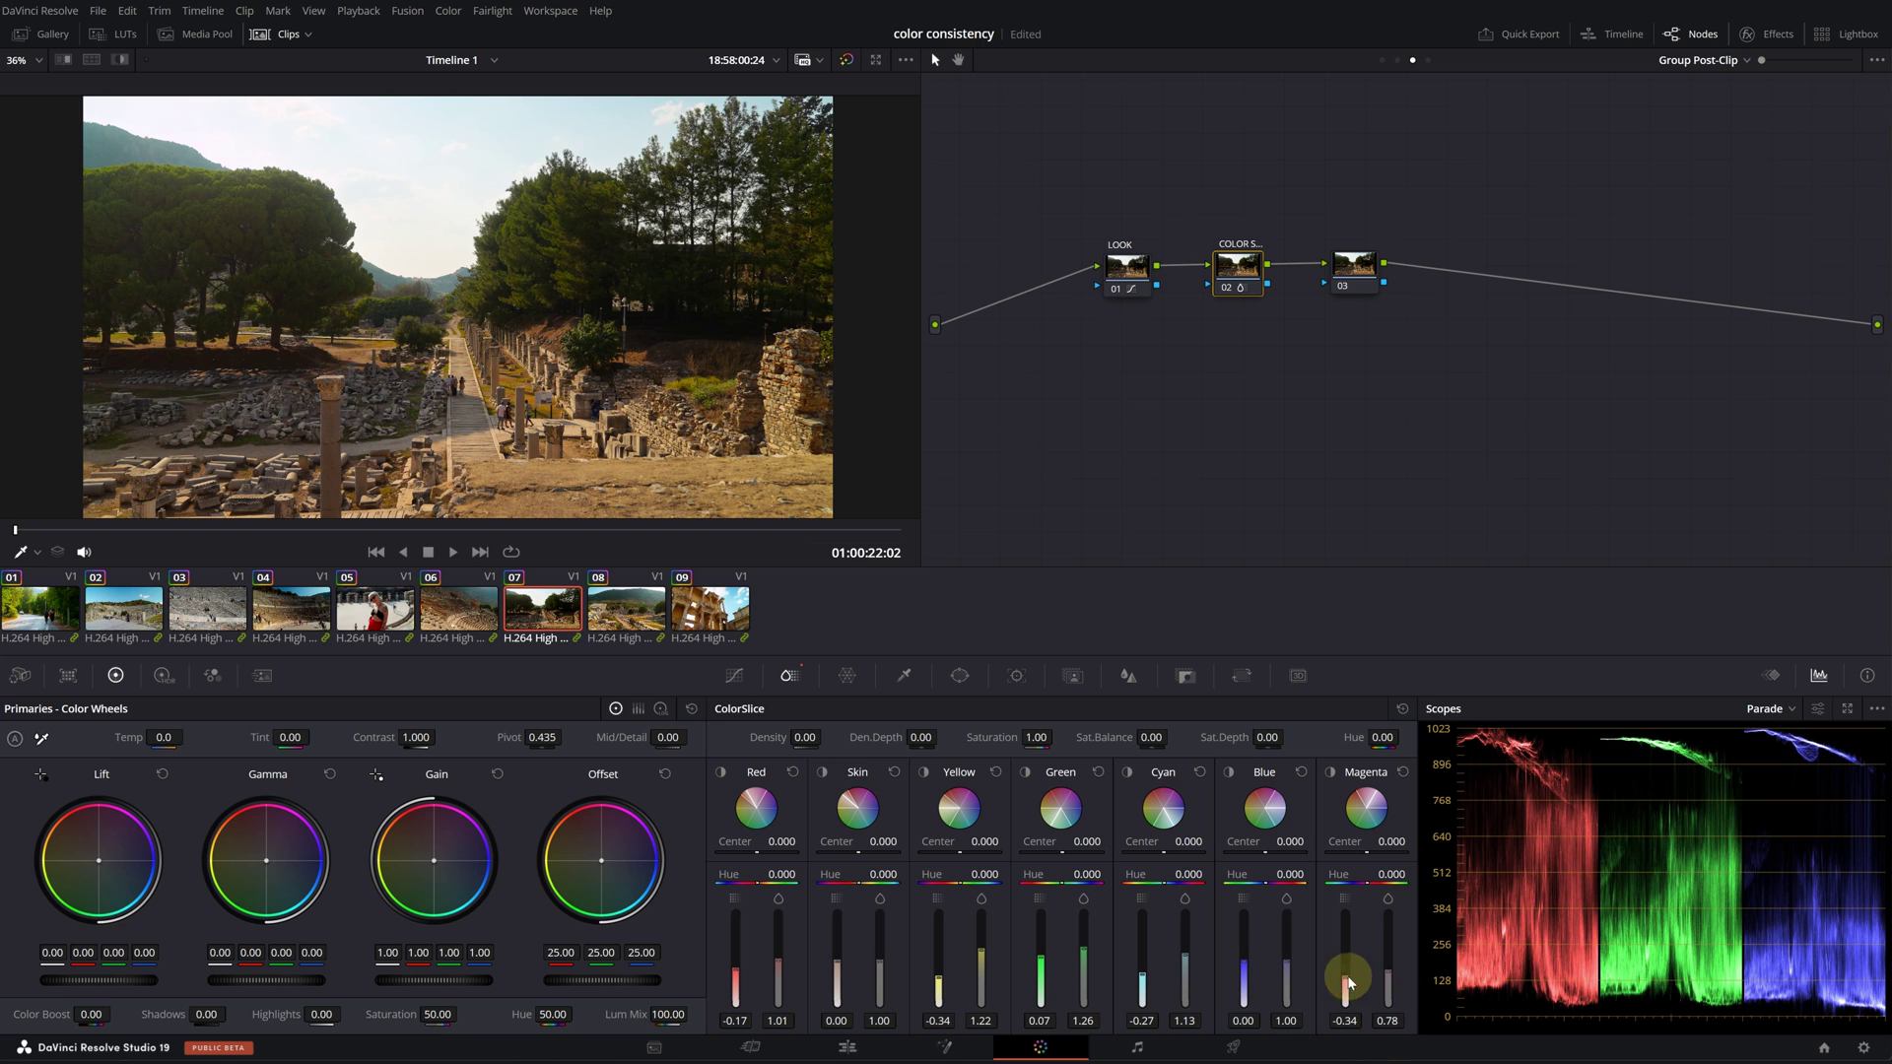
Step: On clip 05 with the Vectorscope, darken skin tones and reduce red density and saturation
click(371, 611)
click(1771, 709)
click(1772, 757)
click(1764, 709)
click(1766, 773)
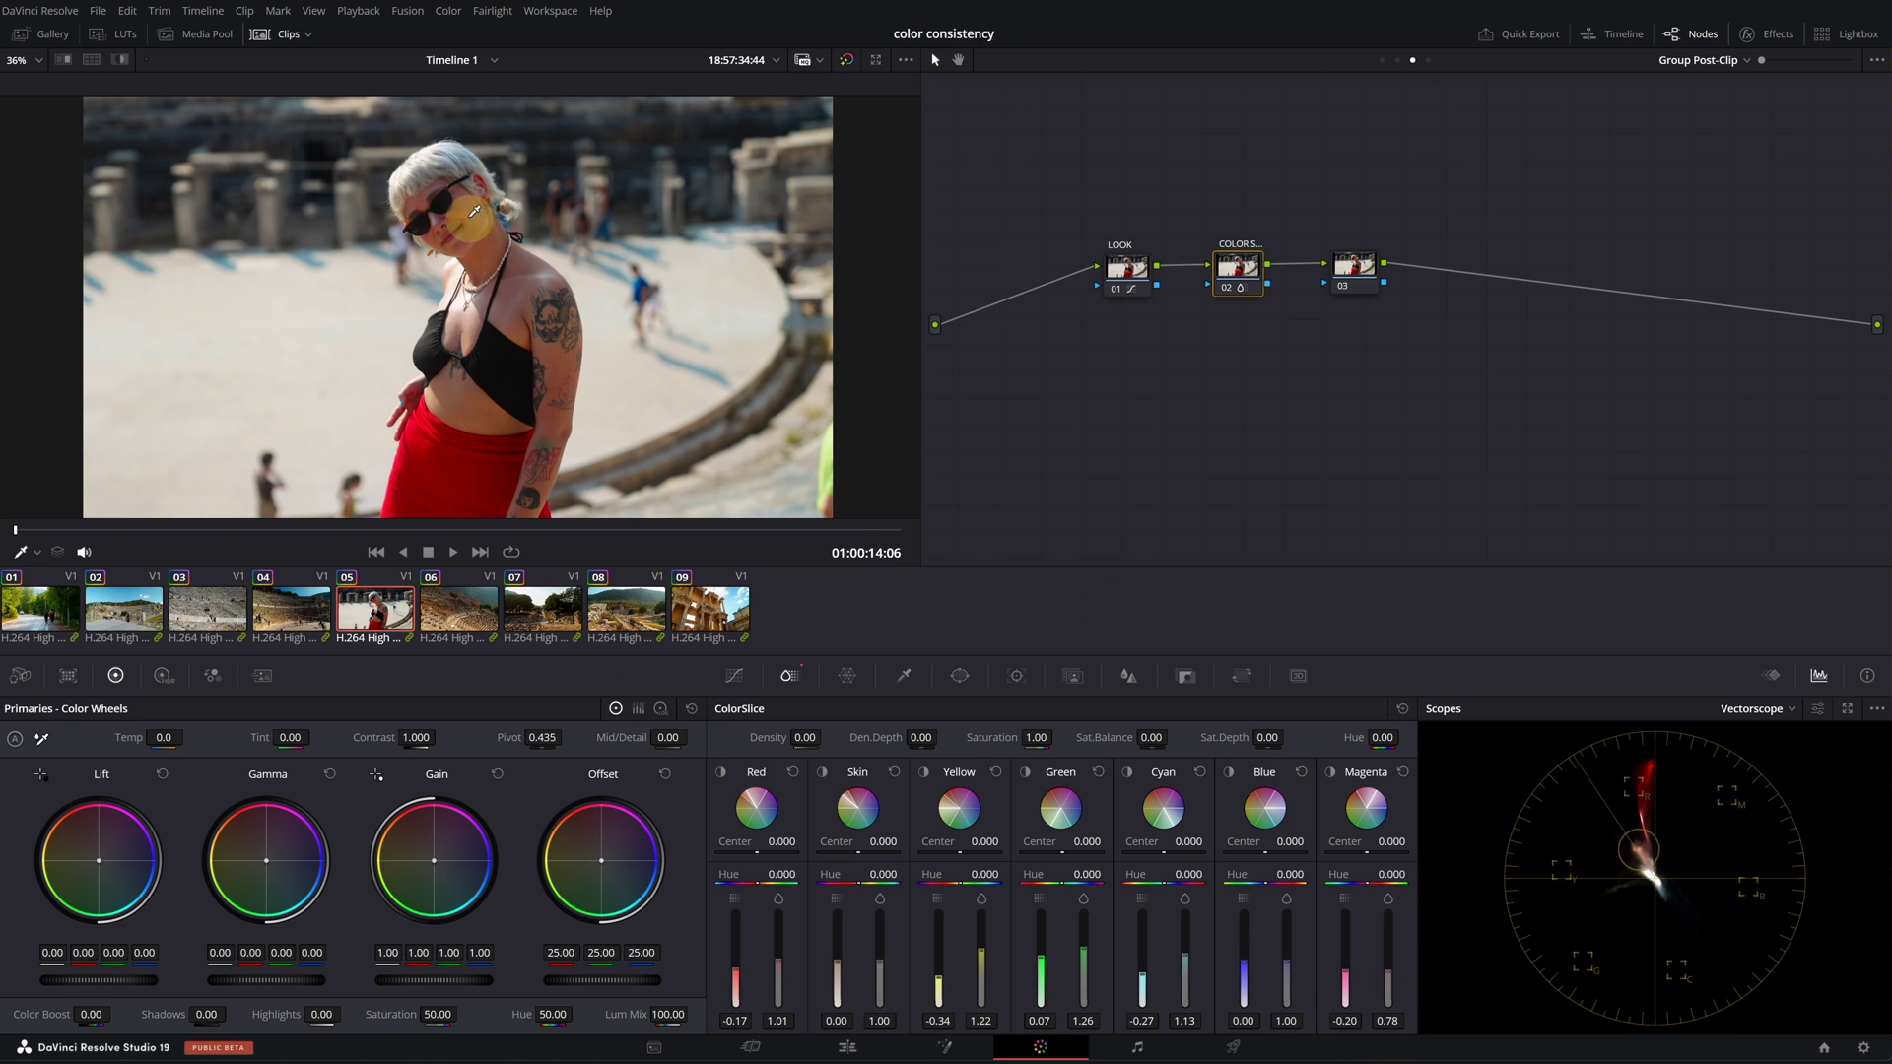
drag(839, 962, 880, 972)
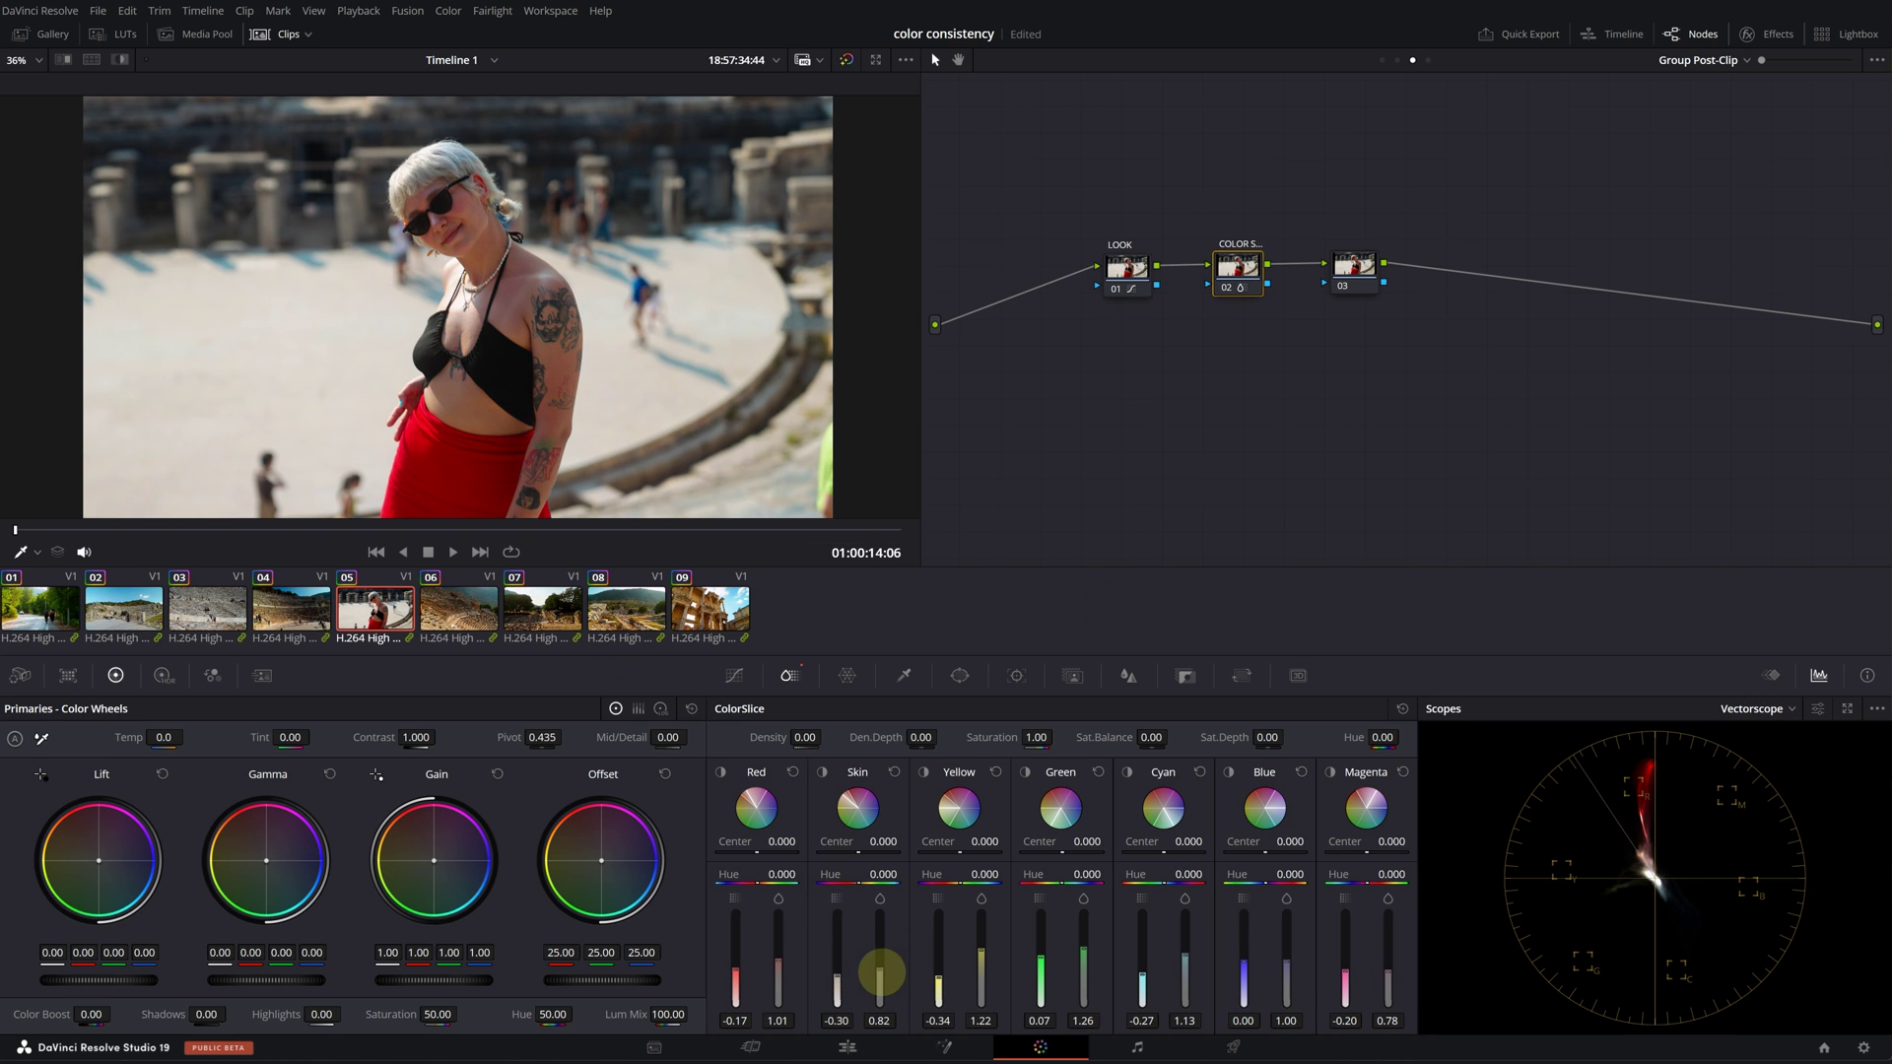
drag(735, 972, 735, 997)
drag(779, 961, 777, 969)
Step: Review the ColorSlice result on clips 06, 07 and 09
click(466, 598)
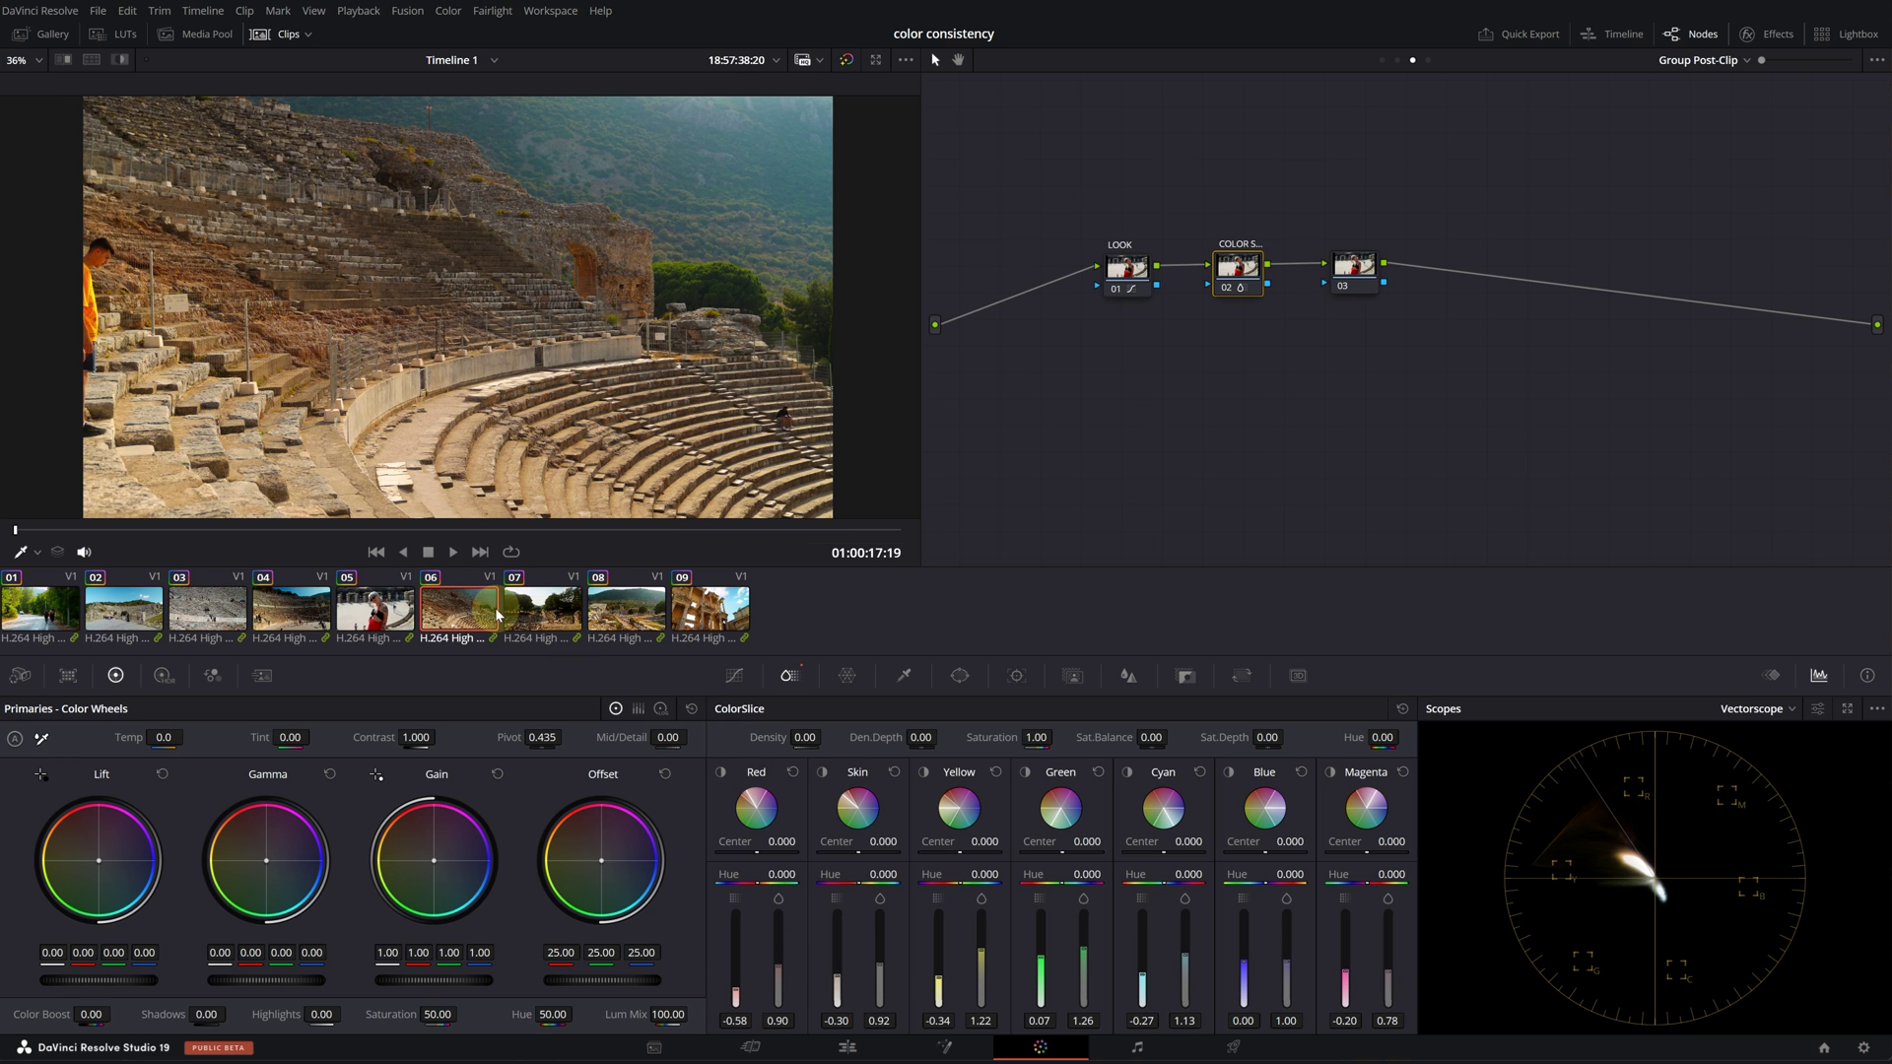
click(528, 613)
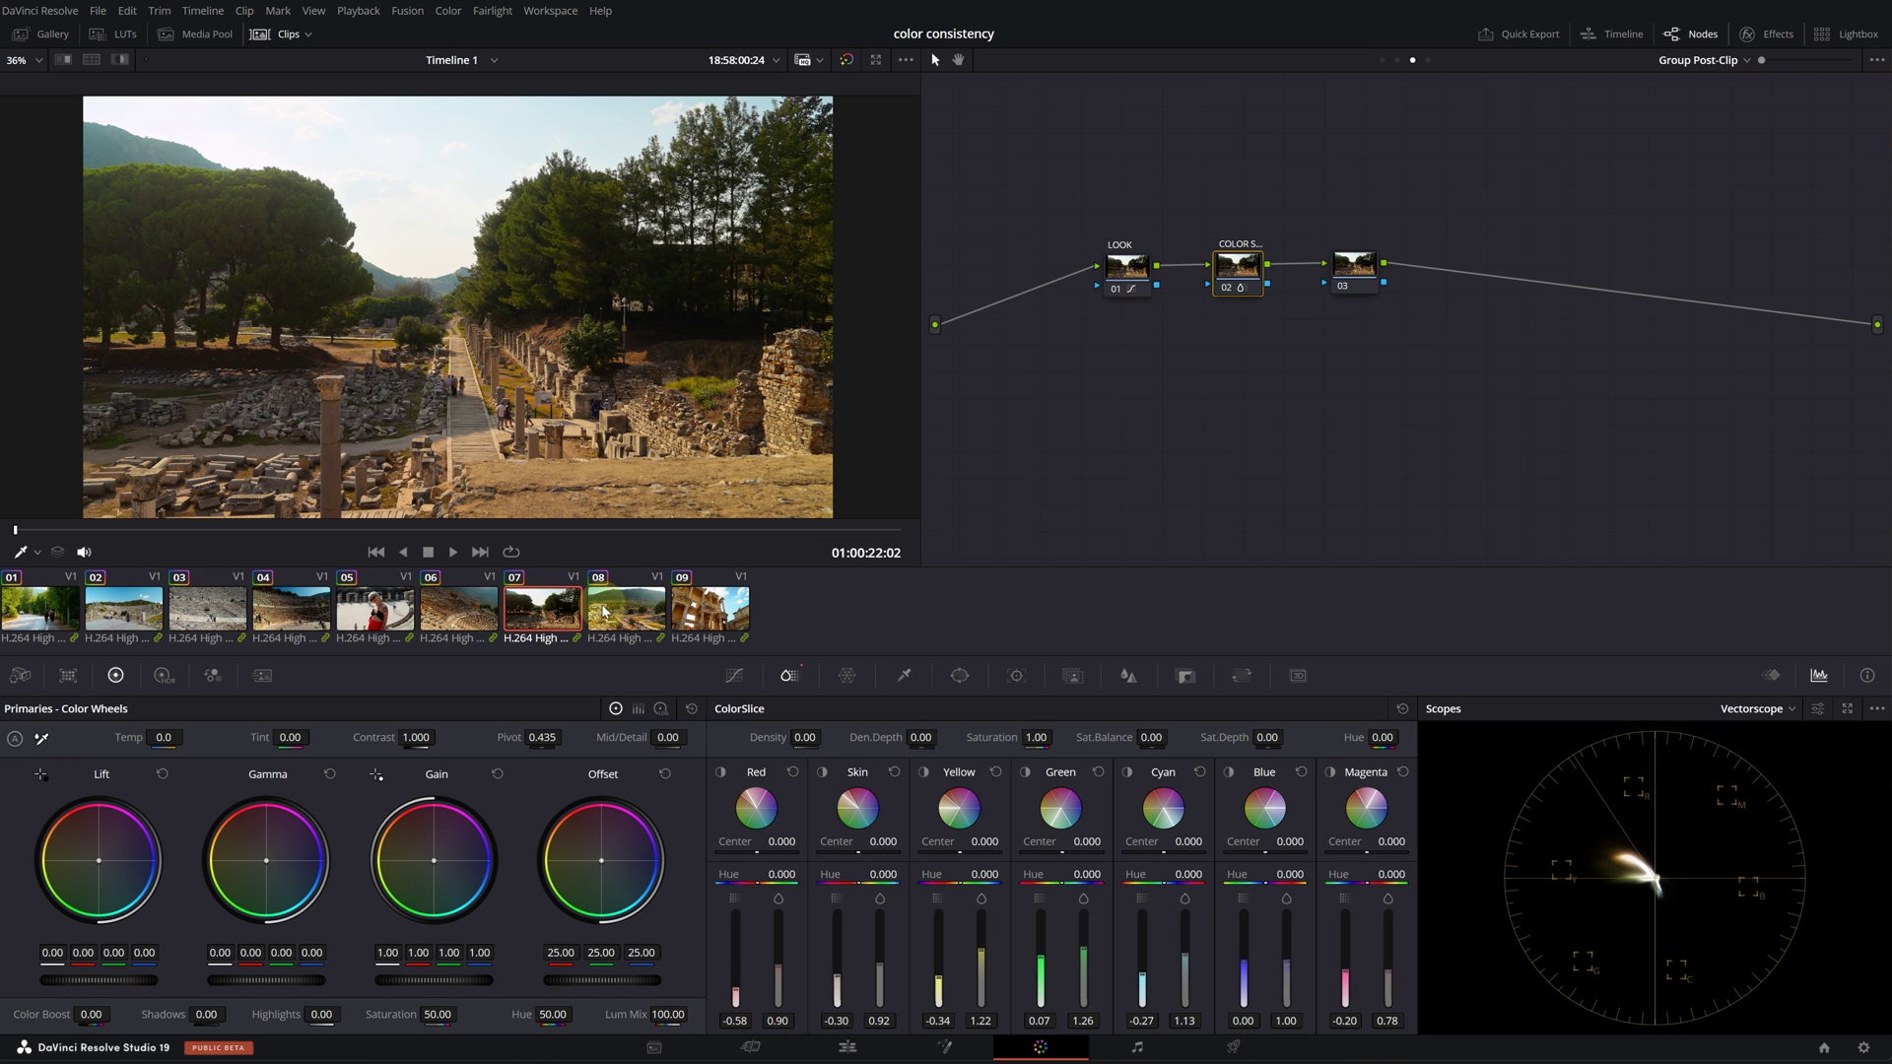
click(707, 616)
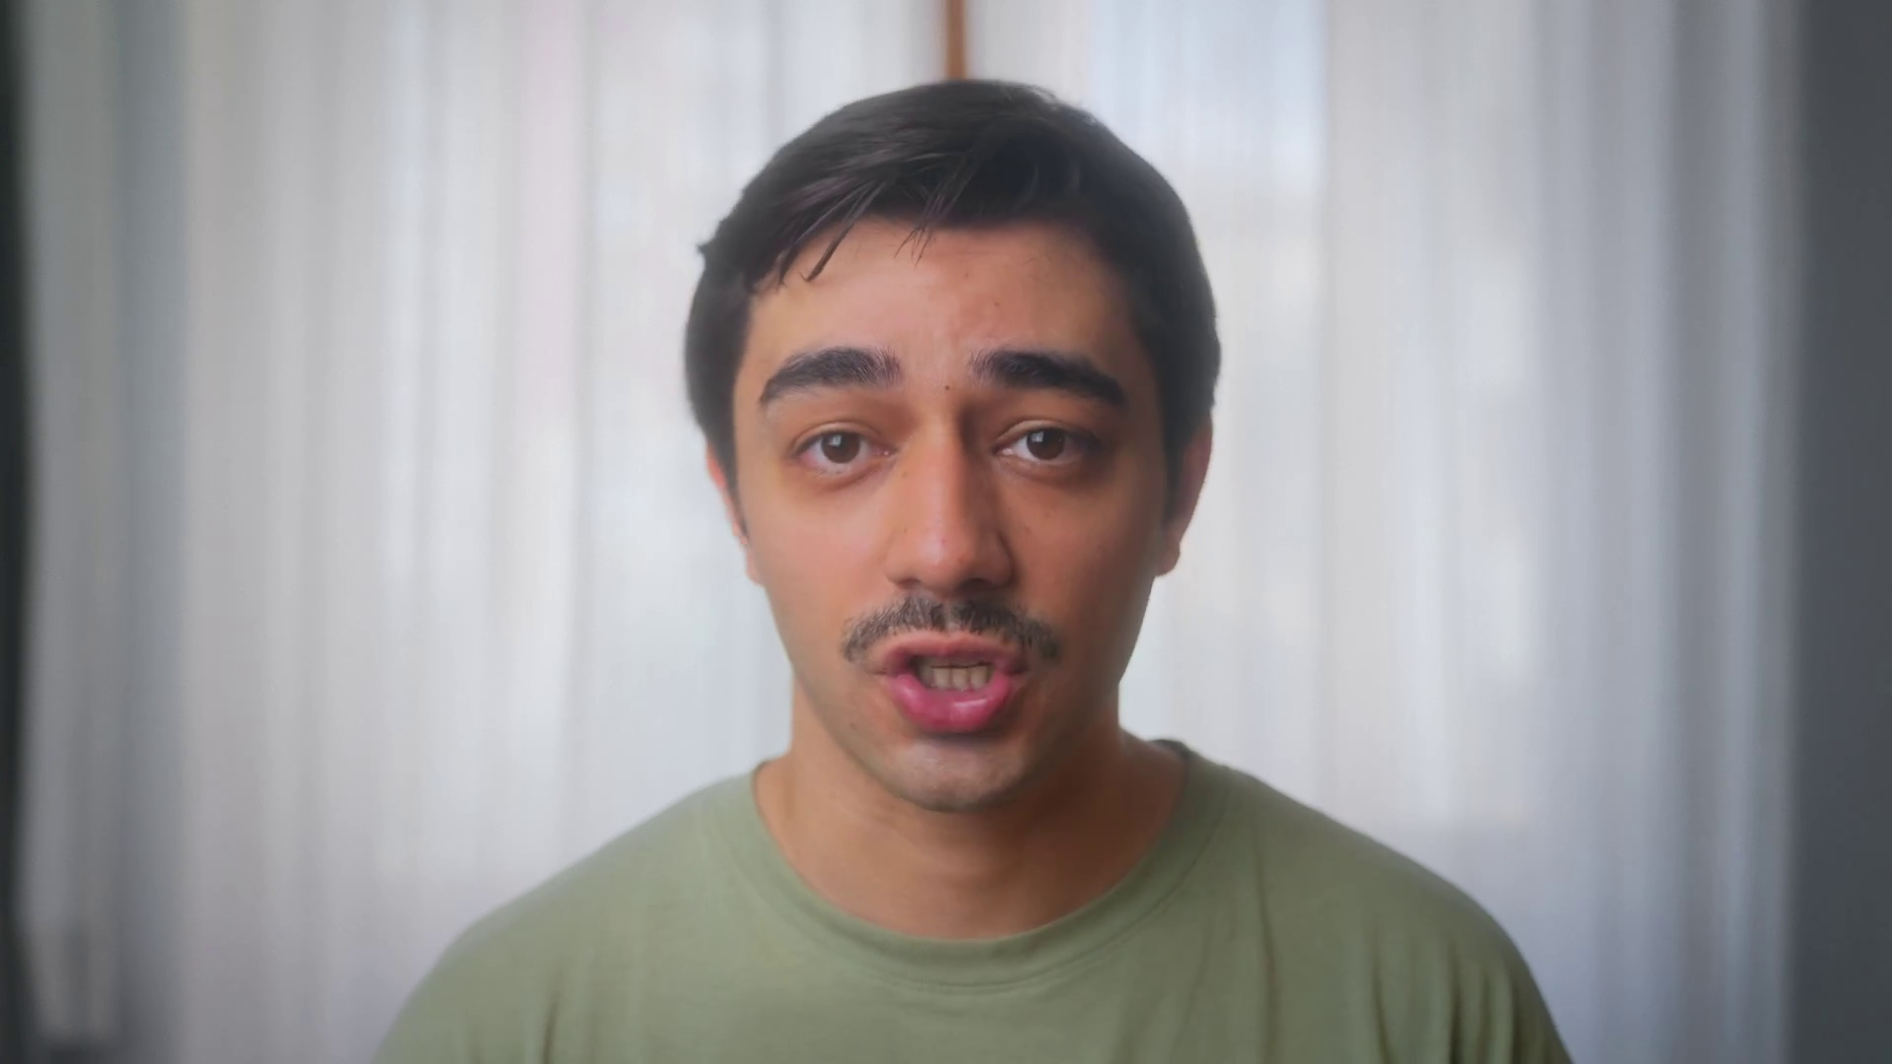
Step: On theater clip 04's own graph, add a fourth serial node after SAT
click(634, 614)
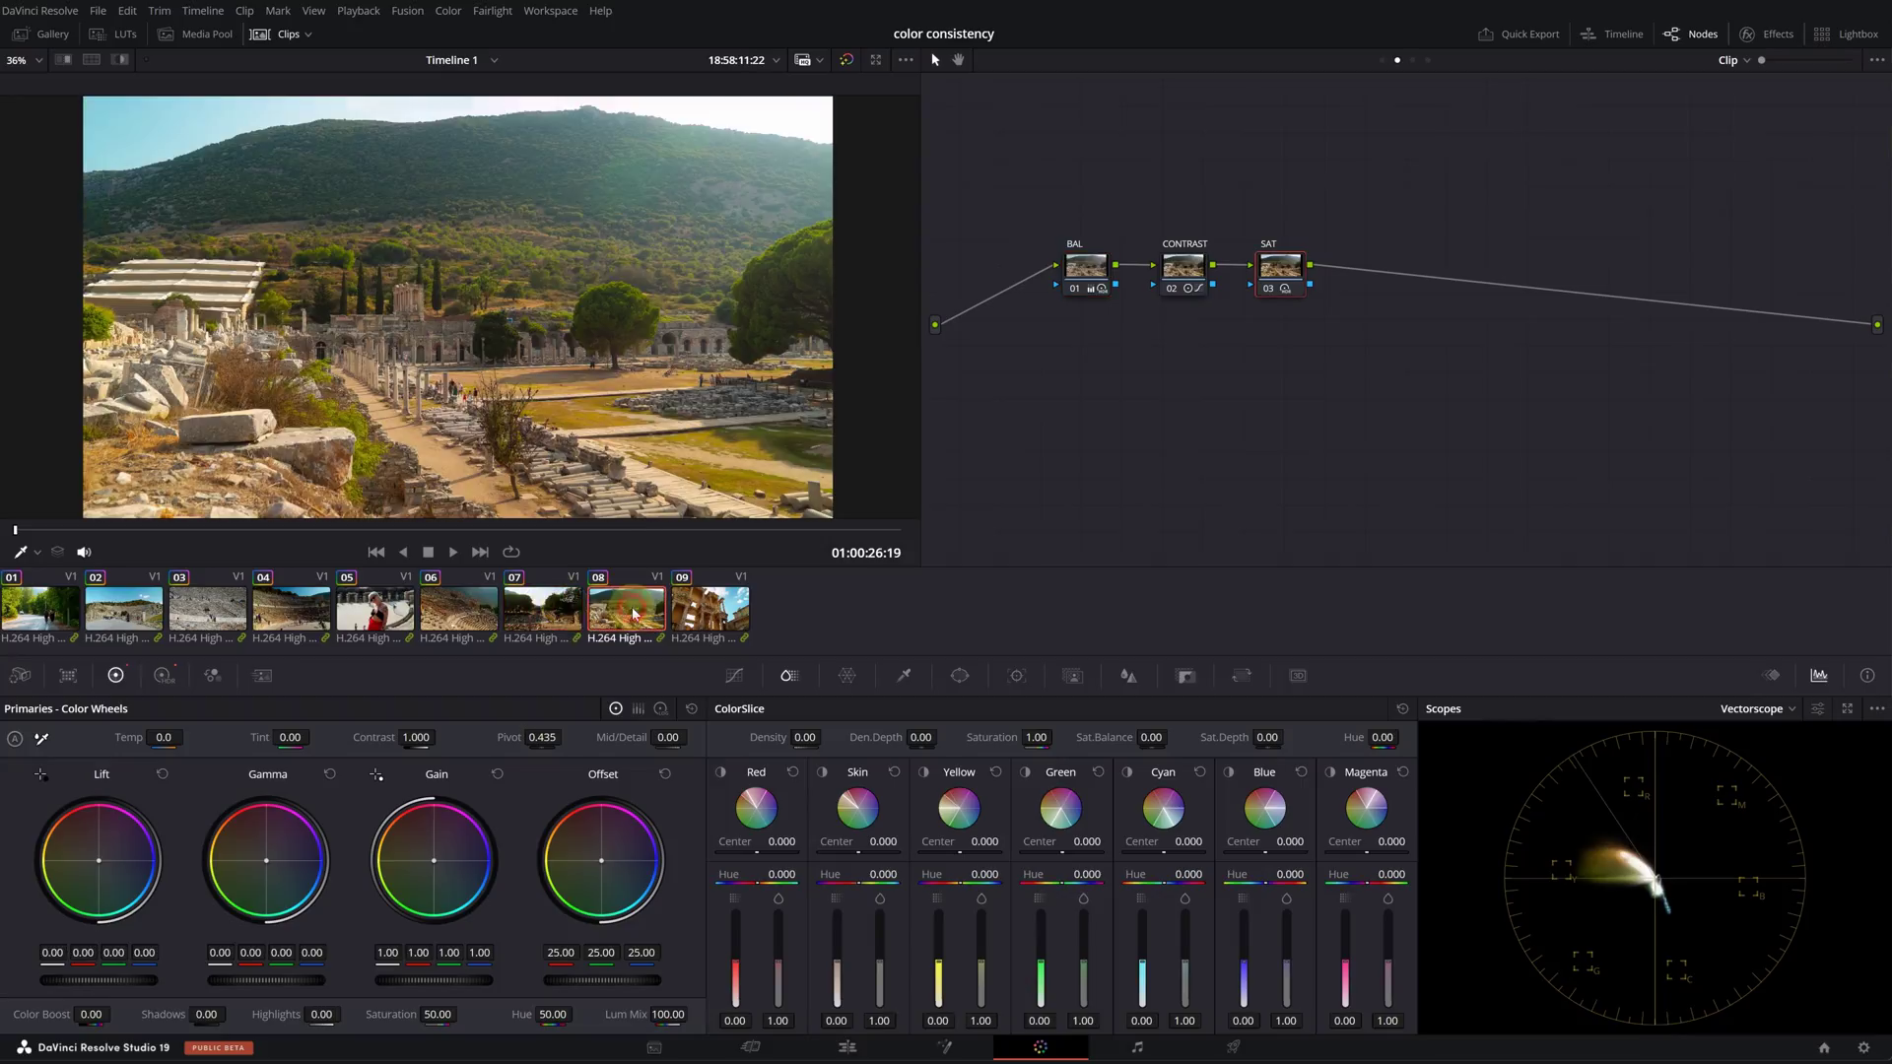
click(305, 618)
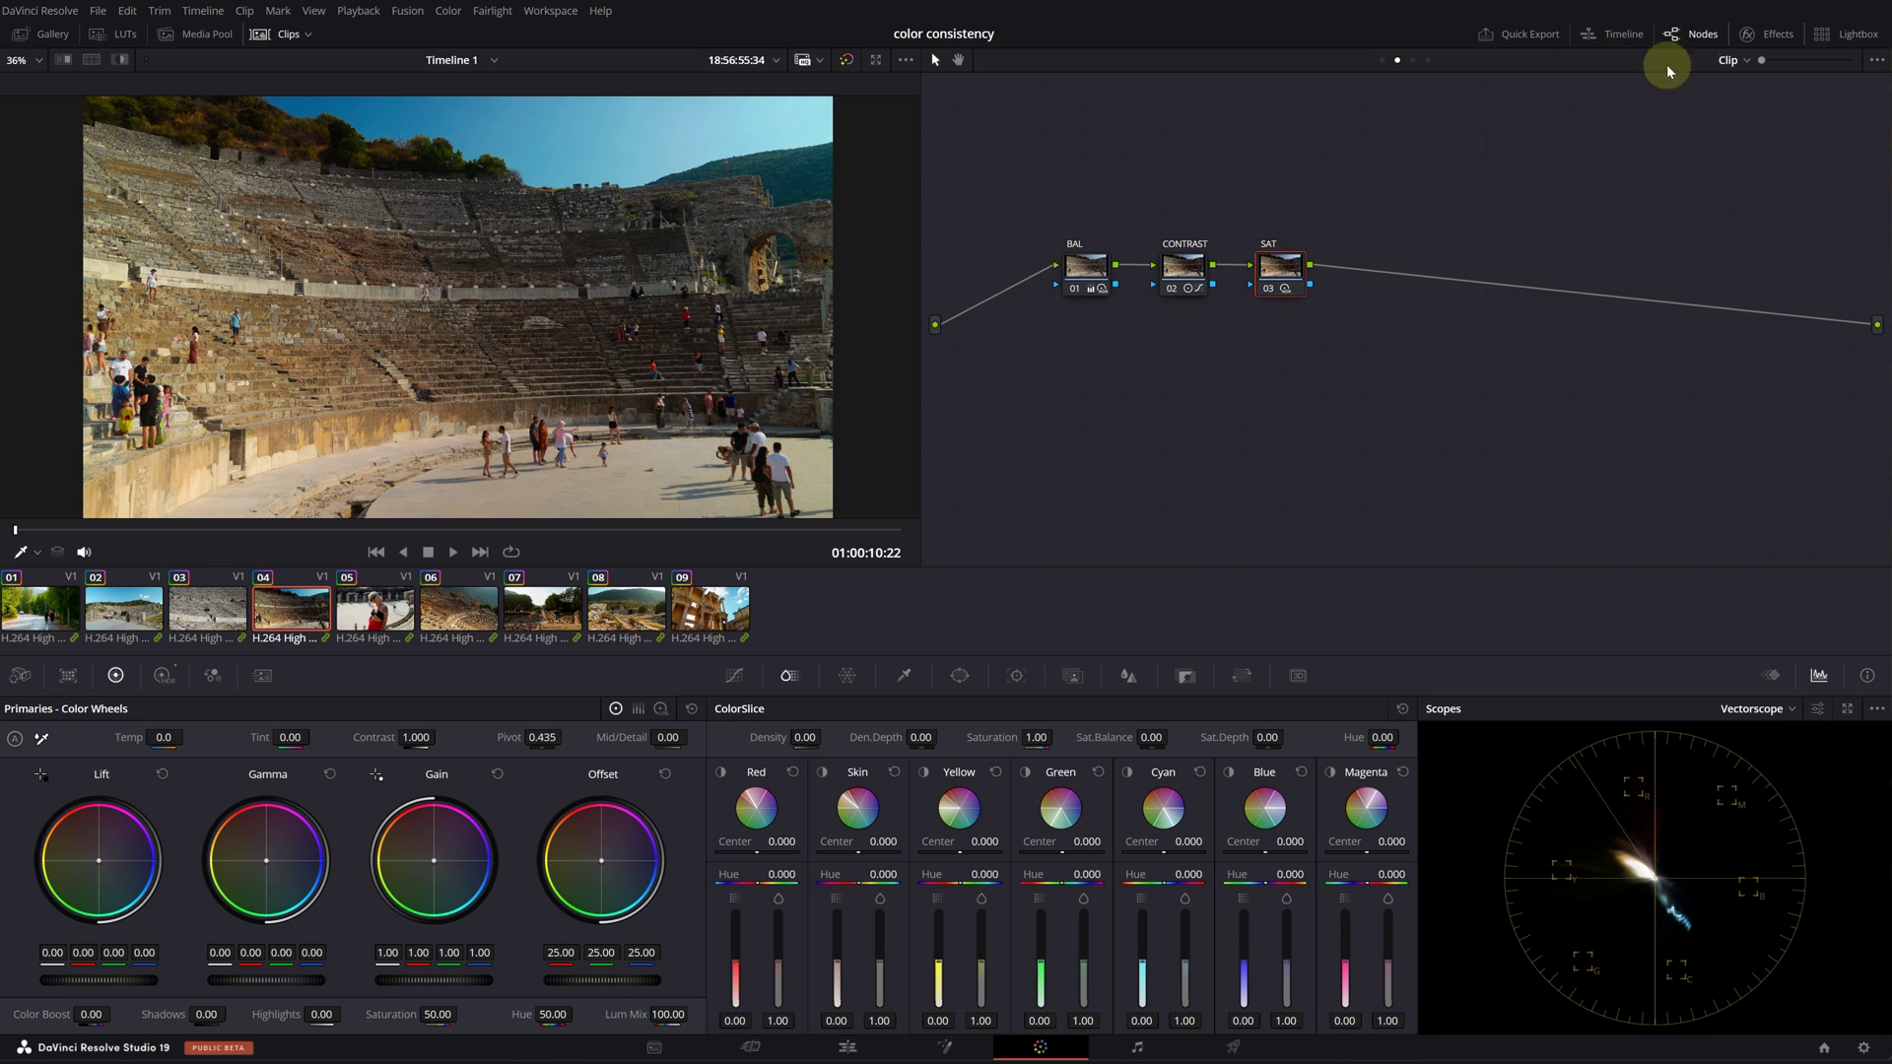
click(1735, 60)
click(1742, 99)
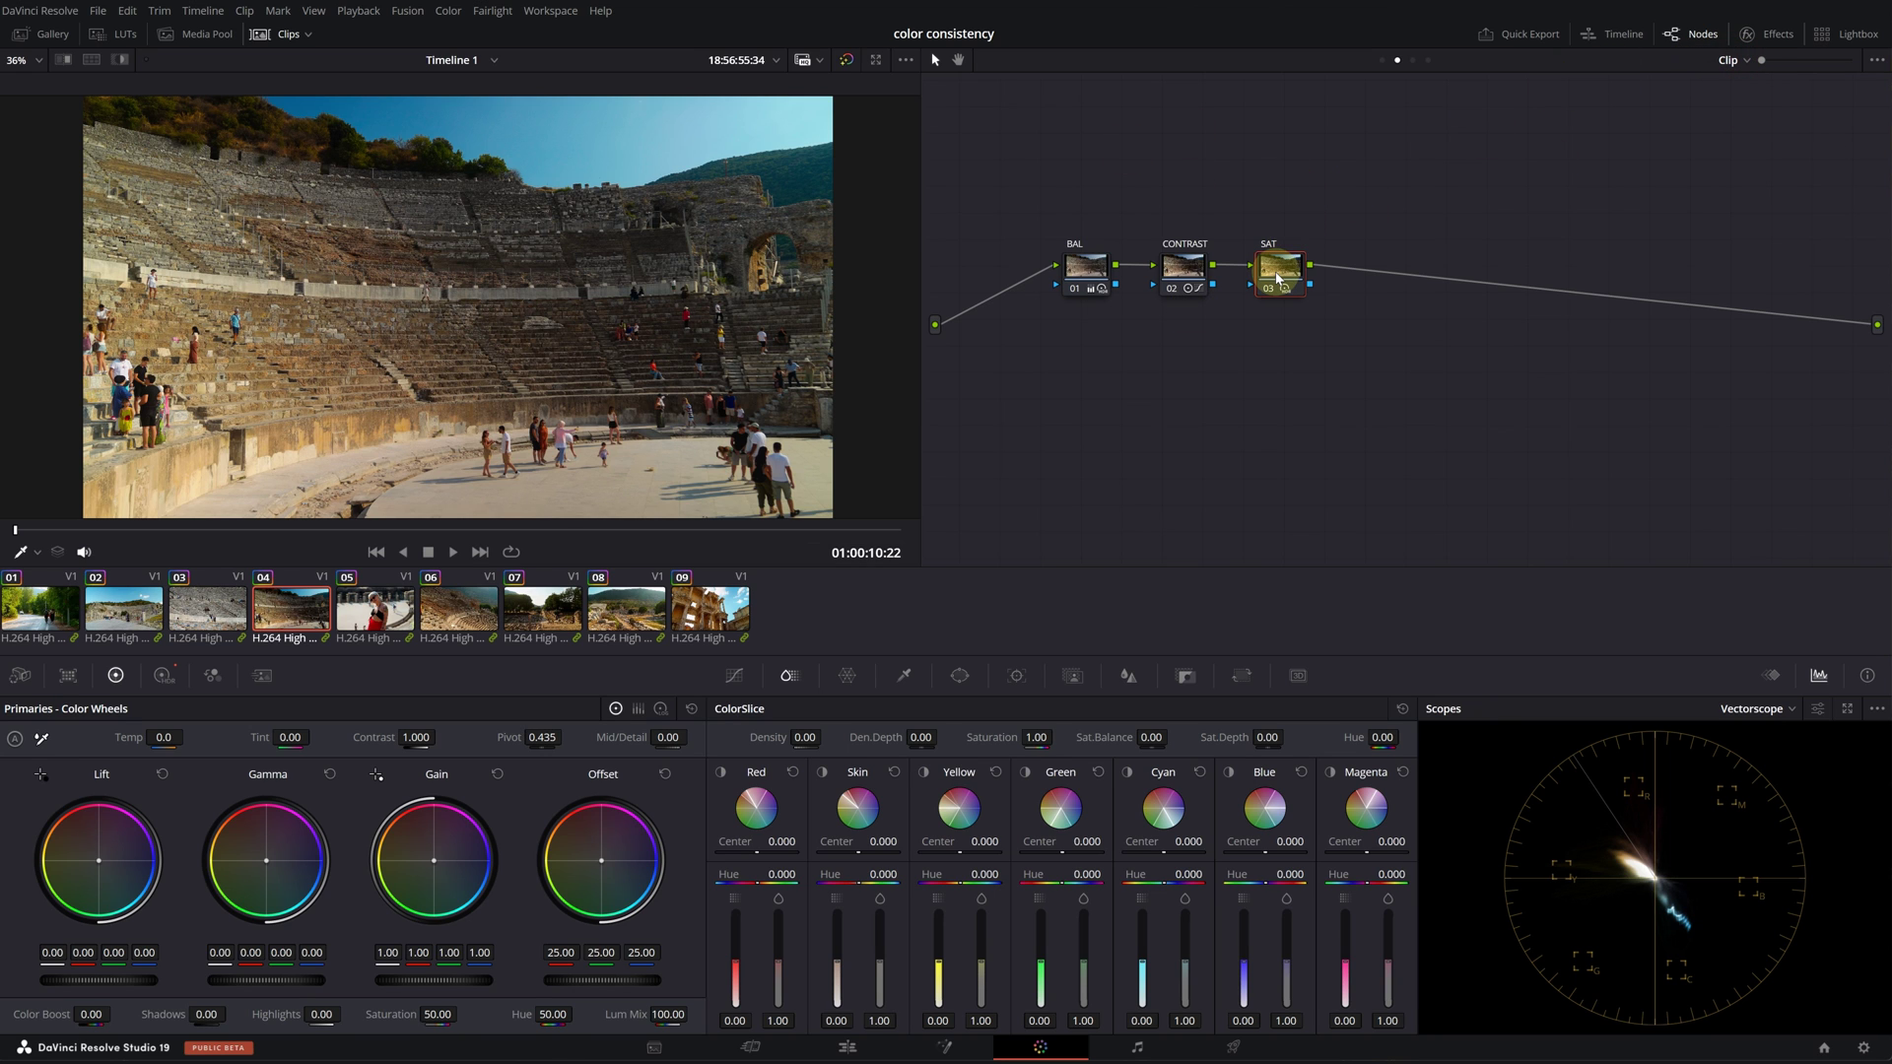
key(alt+s)
Step: Add a circle window, rotated and stretched into a soft oval over the stands
click(959, 674)
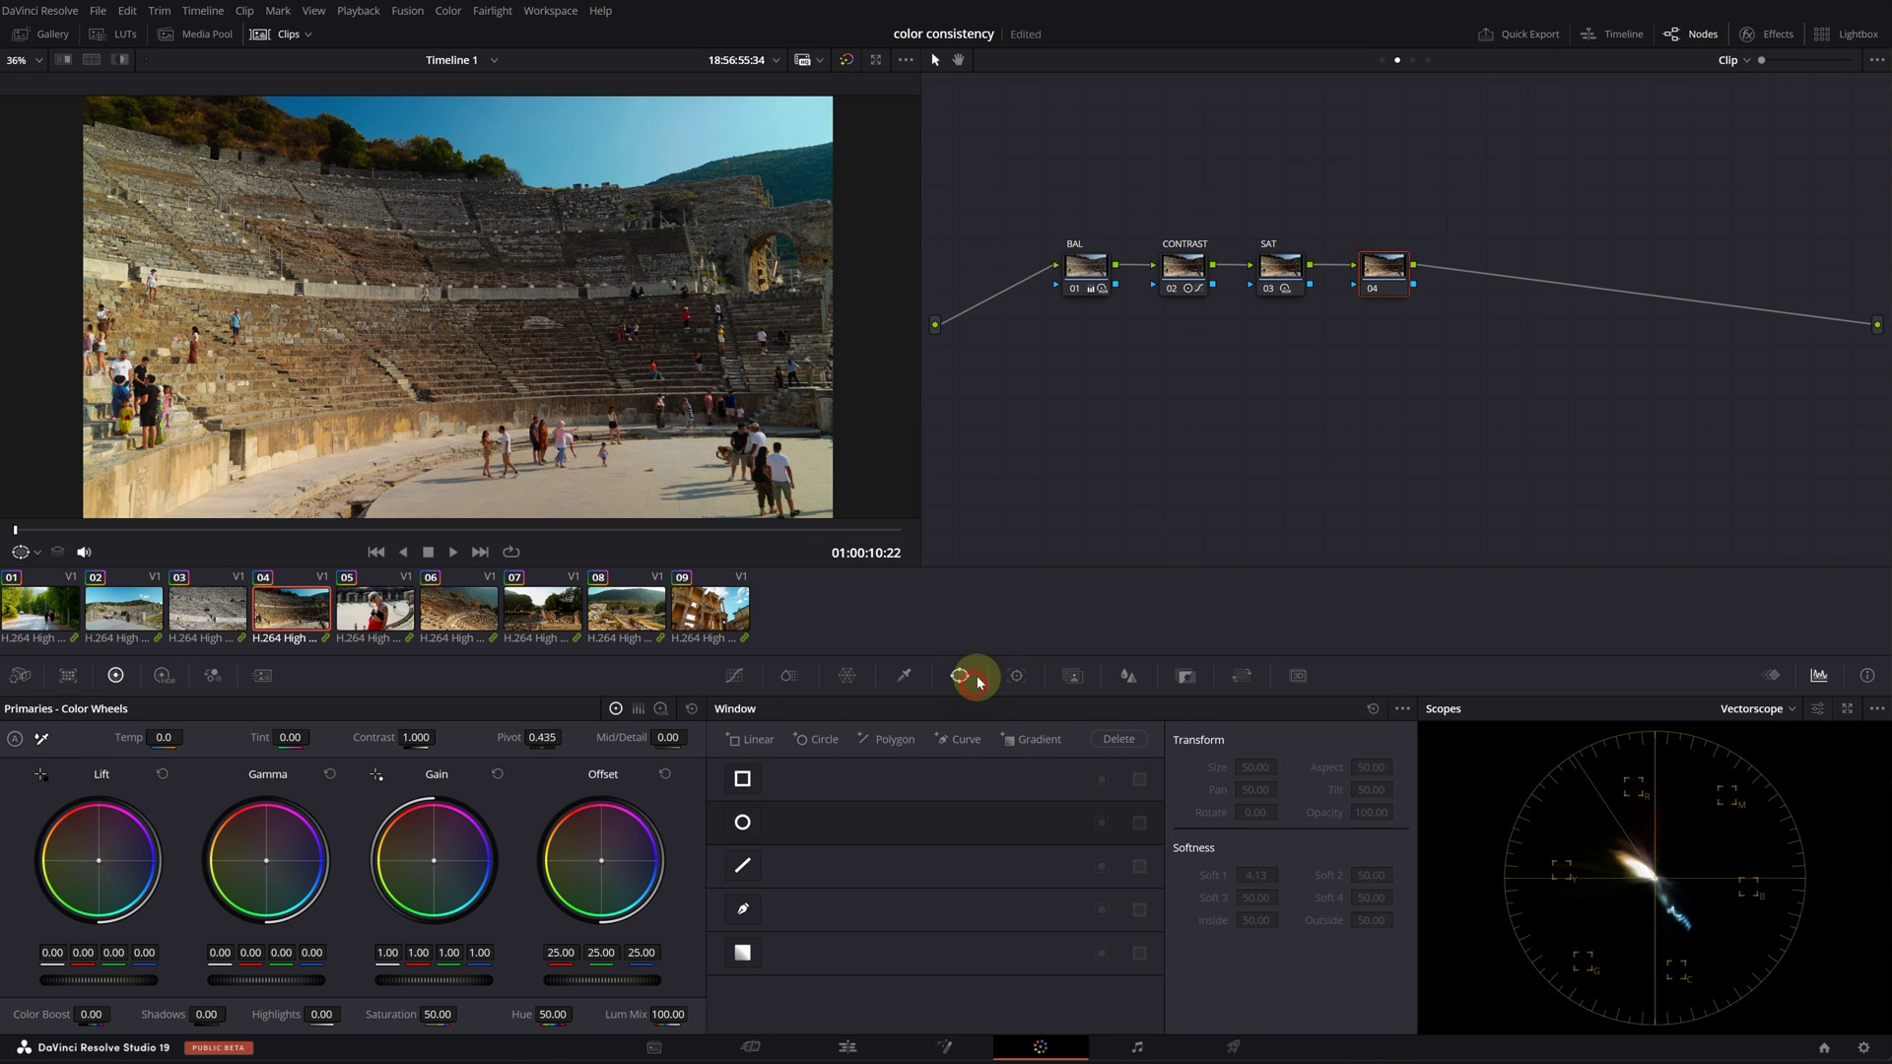
click(746, 831)
drag(479, 355, 616, 324)
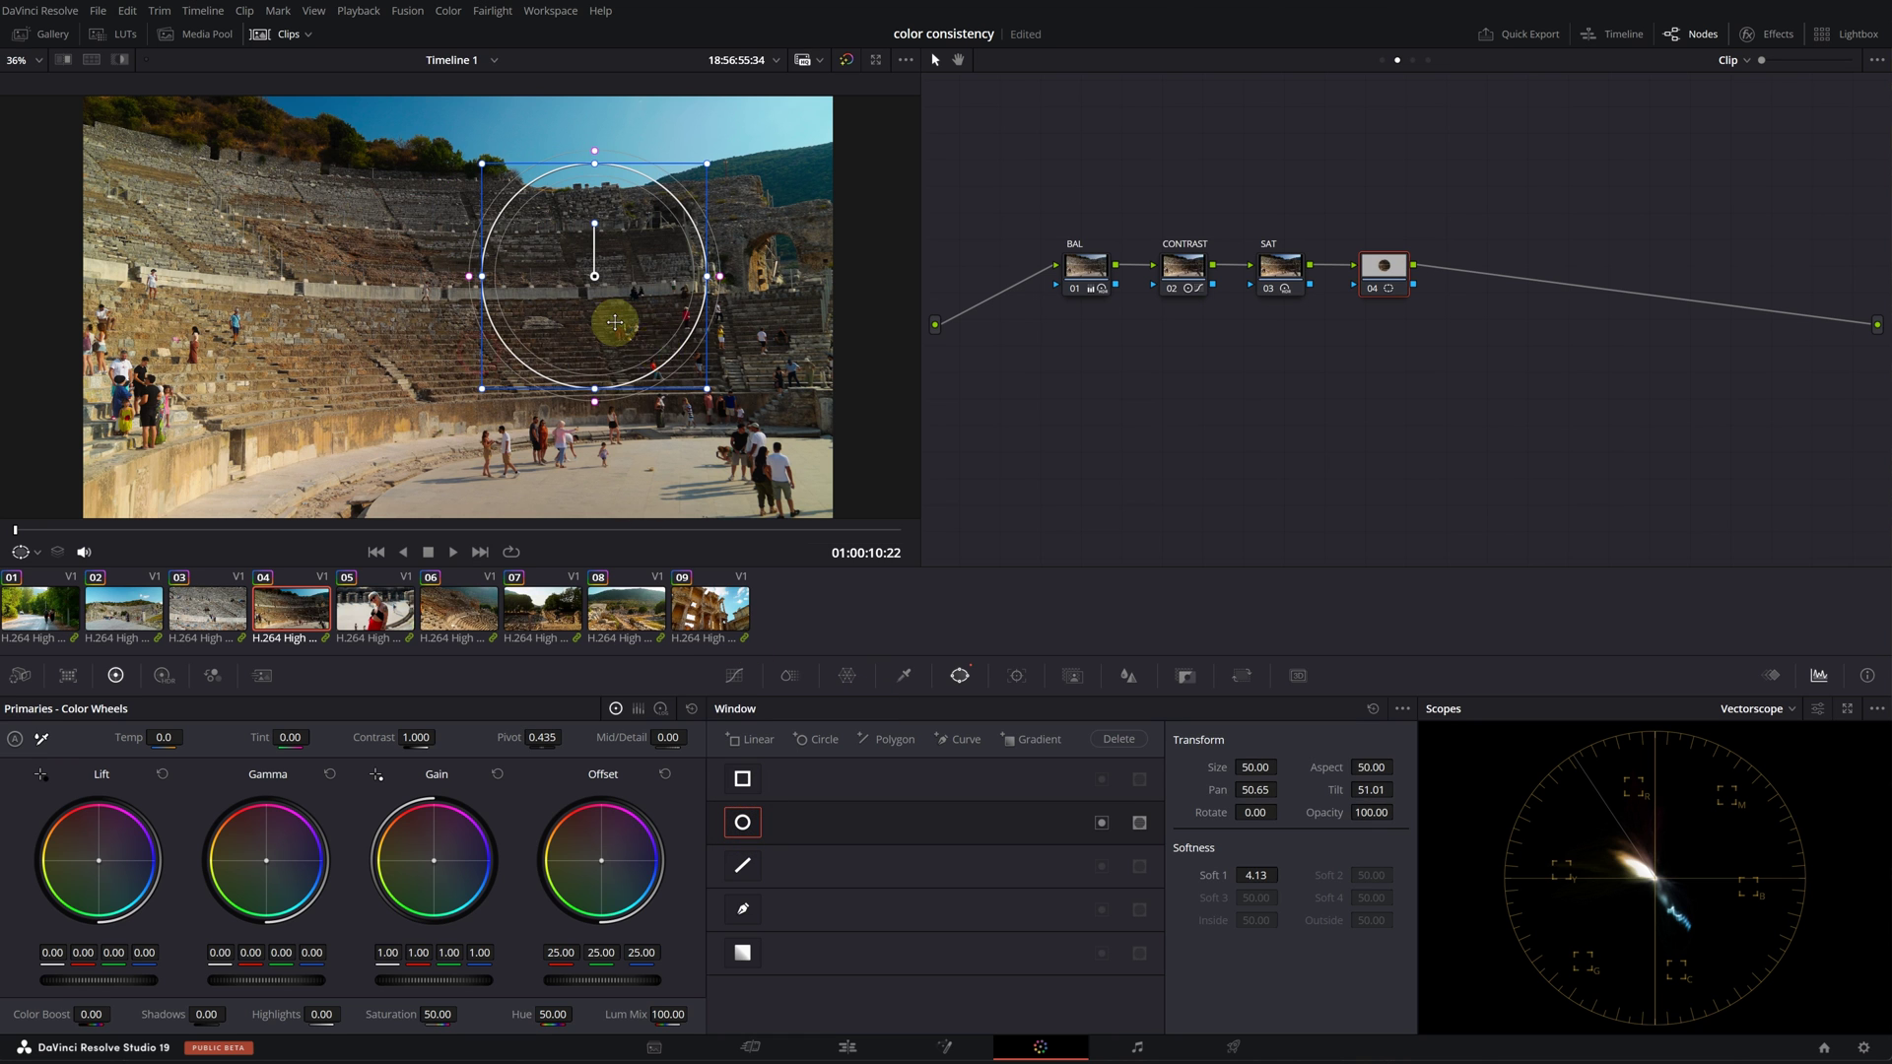
drag(594, 219, 567, 225)
drag(646, 378, 772, 611)
drag(694, 225, 747, 198)
drag(623, 244, 659, 236)
drag(786, 190, 845, 160)
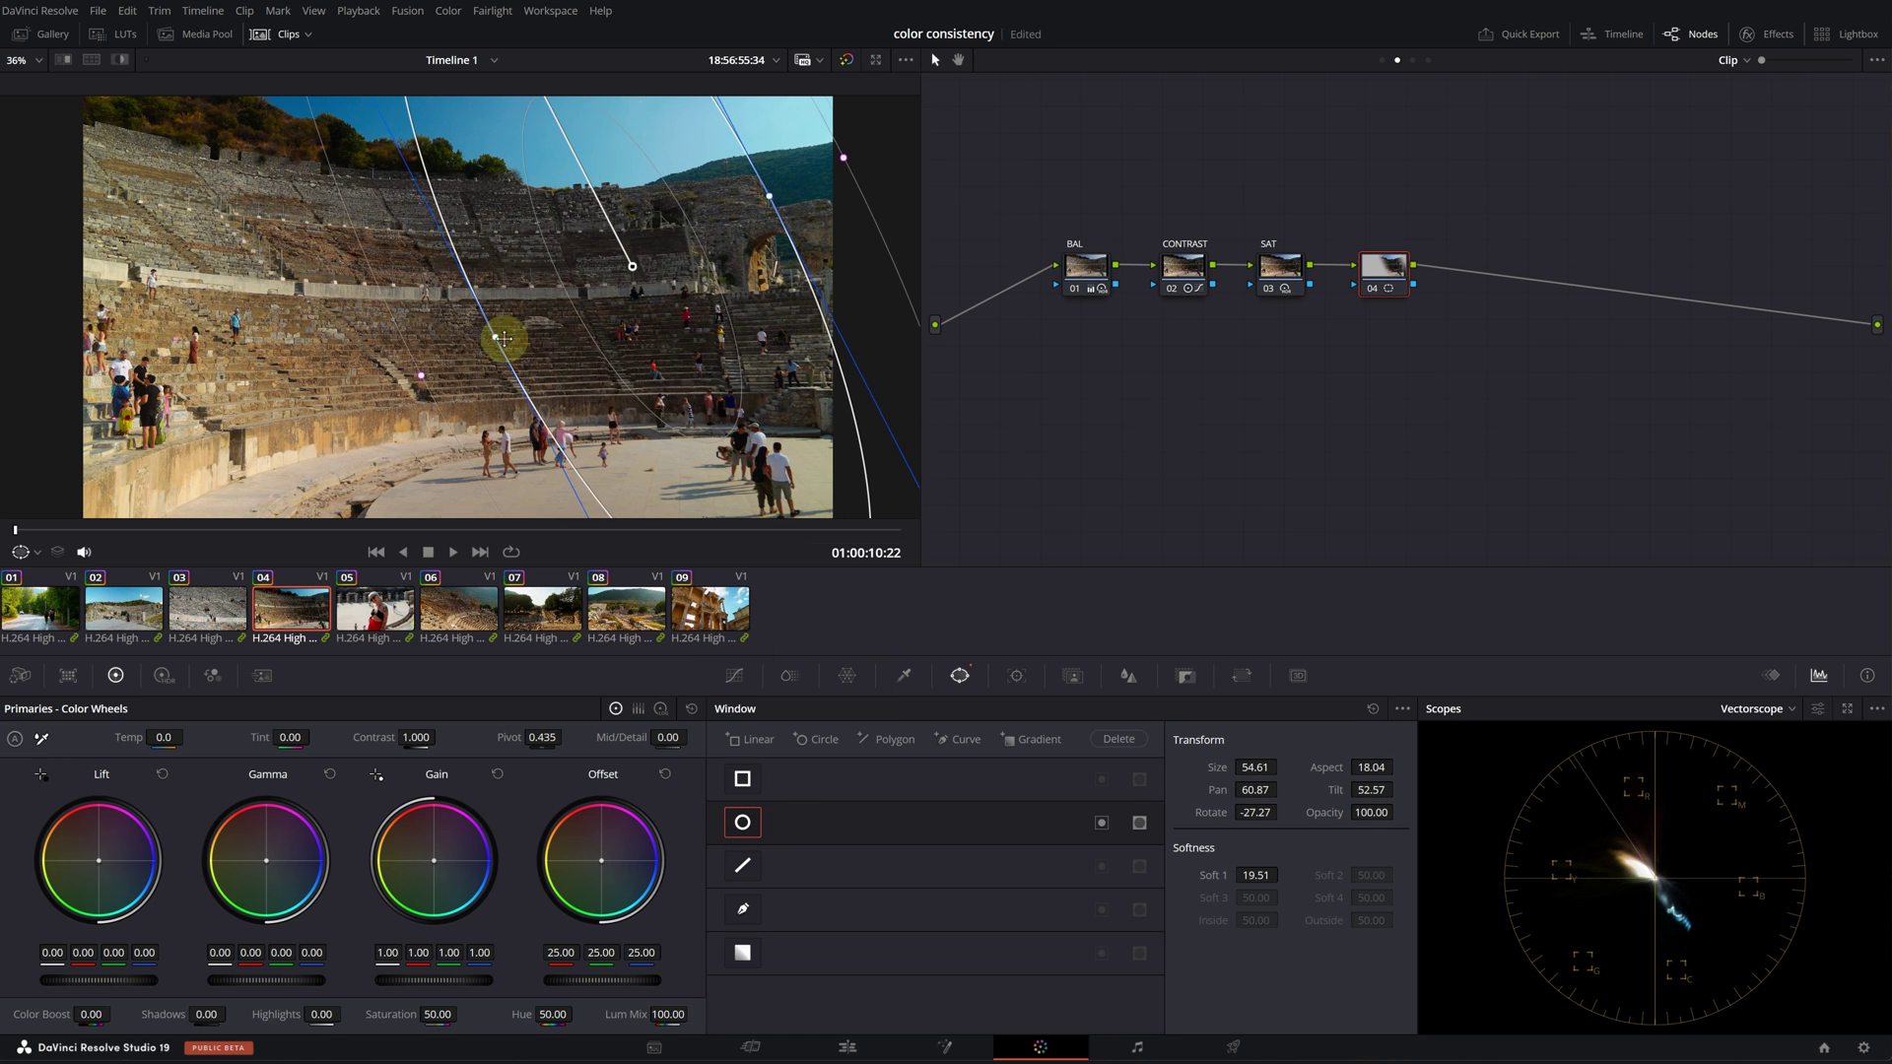
drag(490, 342, 468, 353)
Step: Raise Gain inside the oval to 1.32, then bypass node 04 to compare
drag(579, 295, 559, 323)
drag(447, 983, 675, 1017)
click(1374, 281)
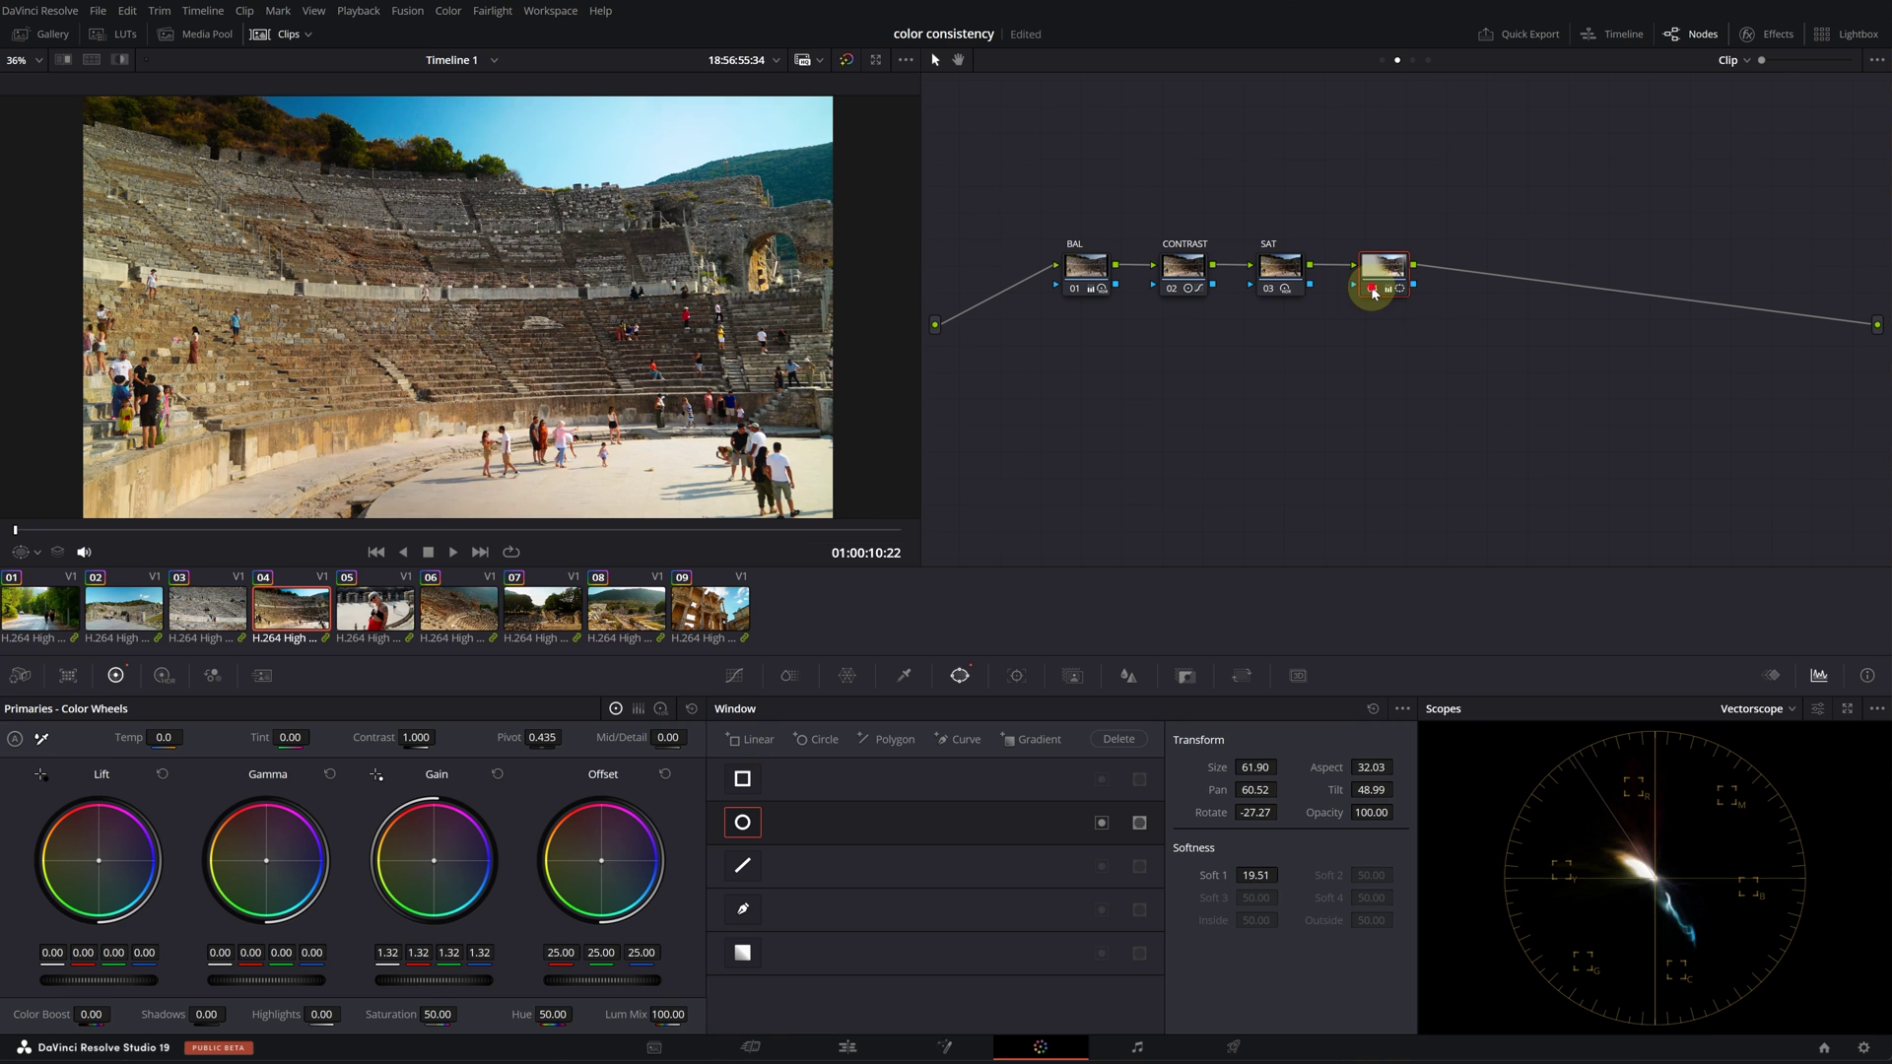
click(1372, 289)
click(1372, 289)
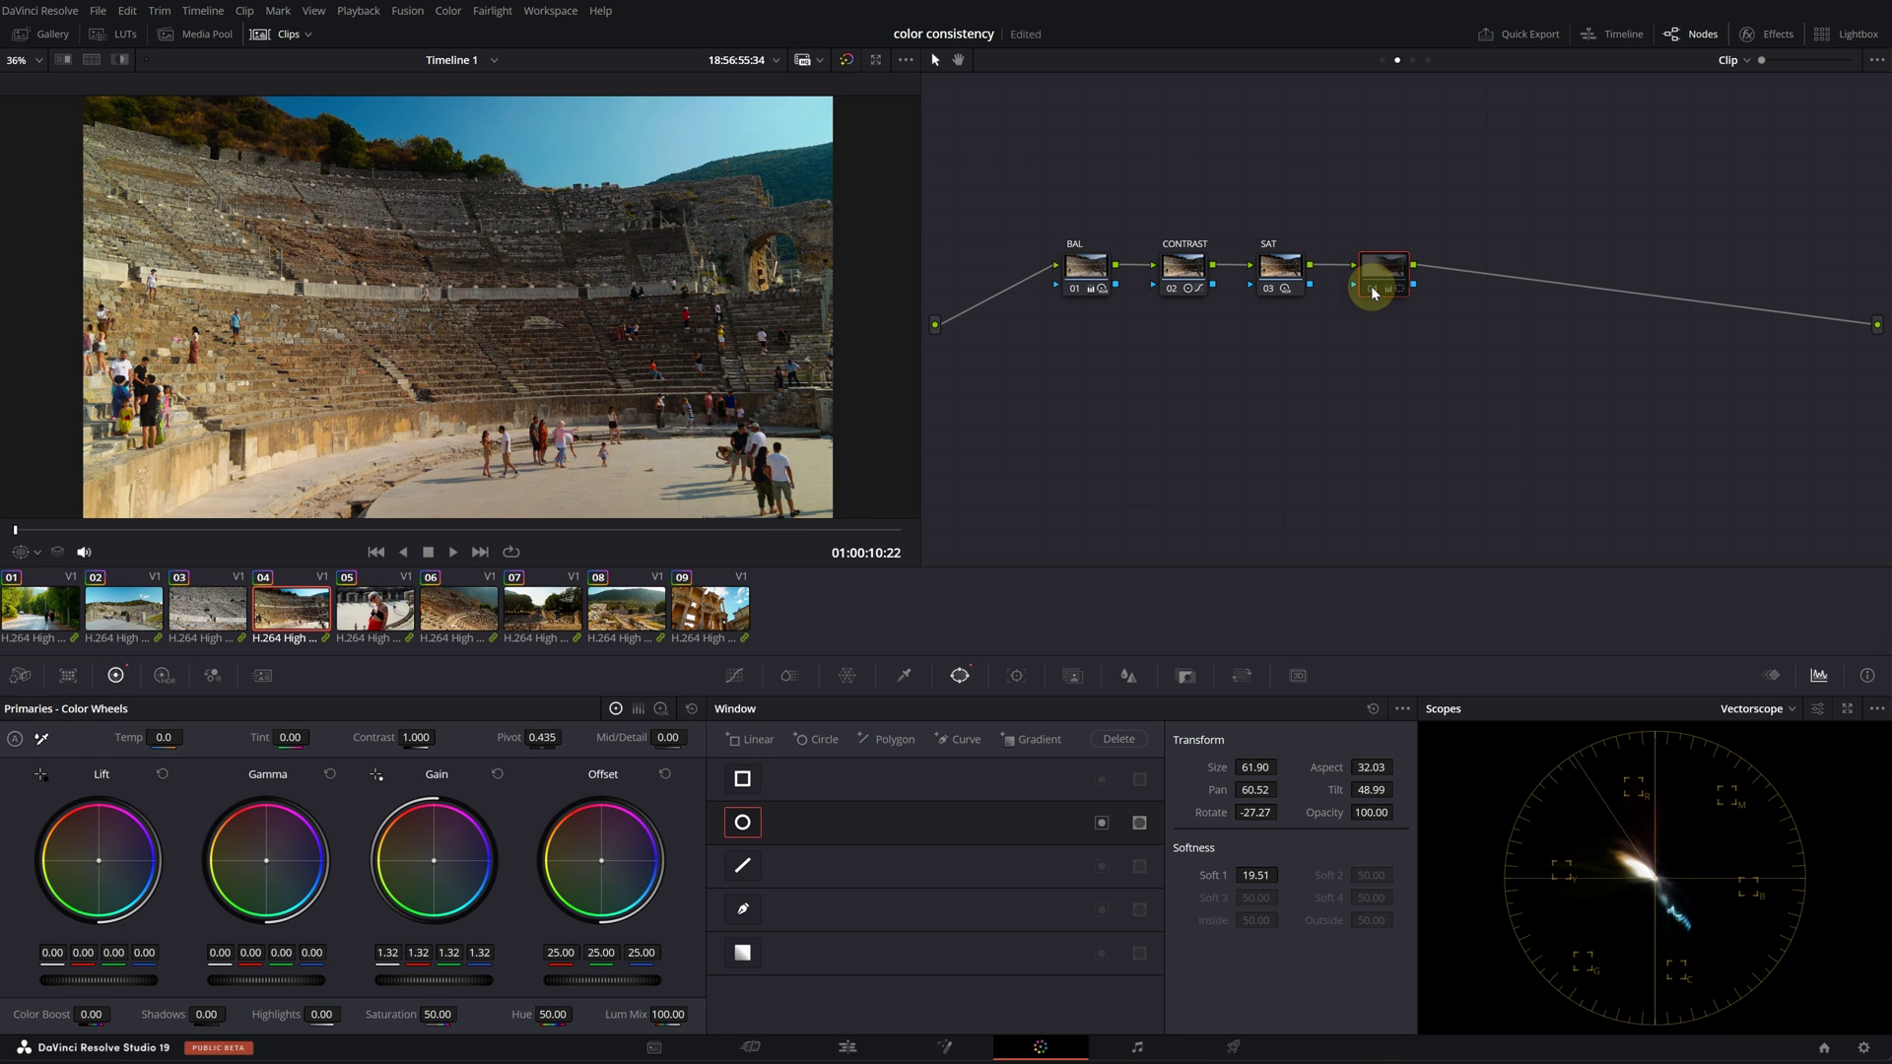
click(1372, 289)
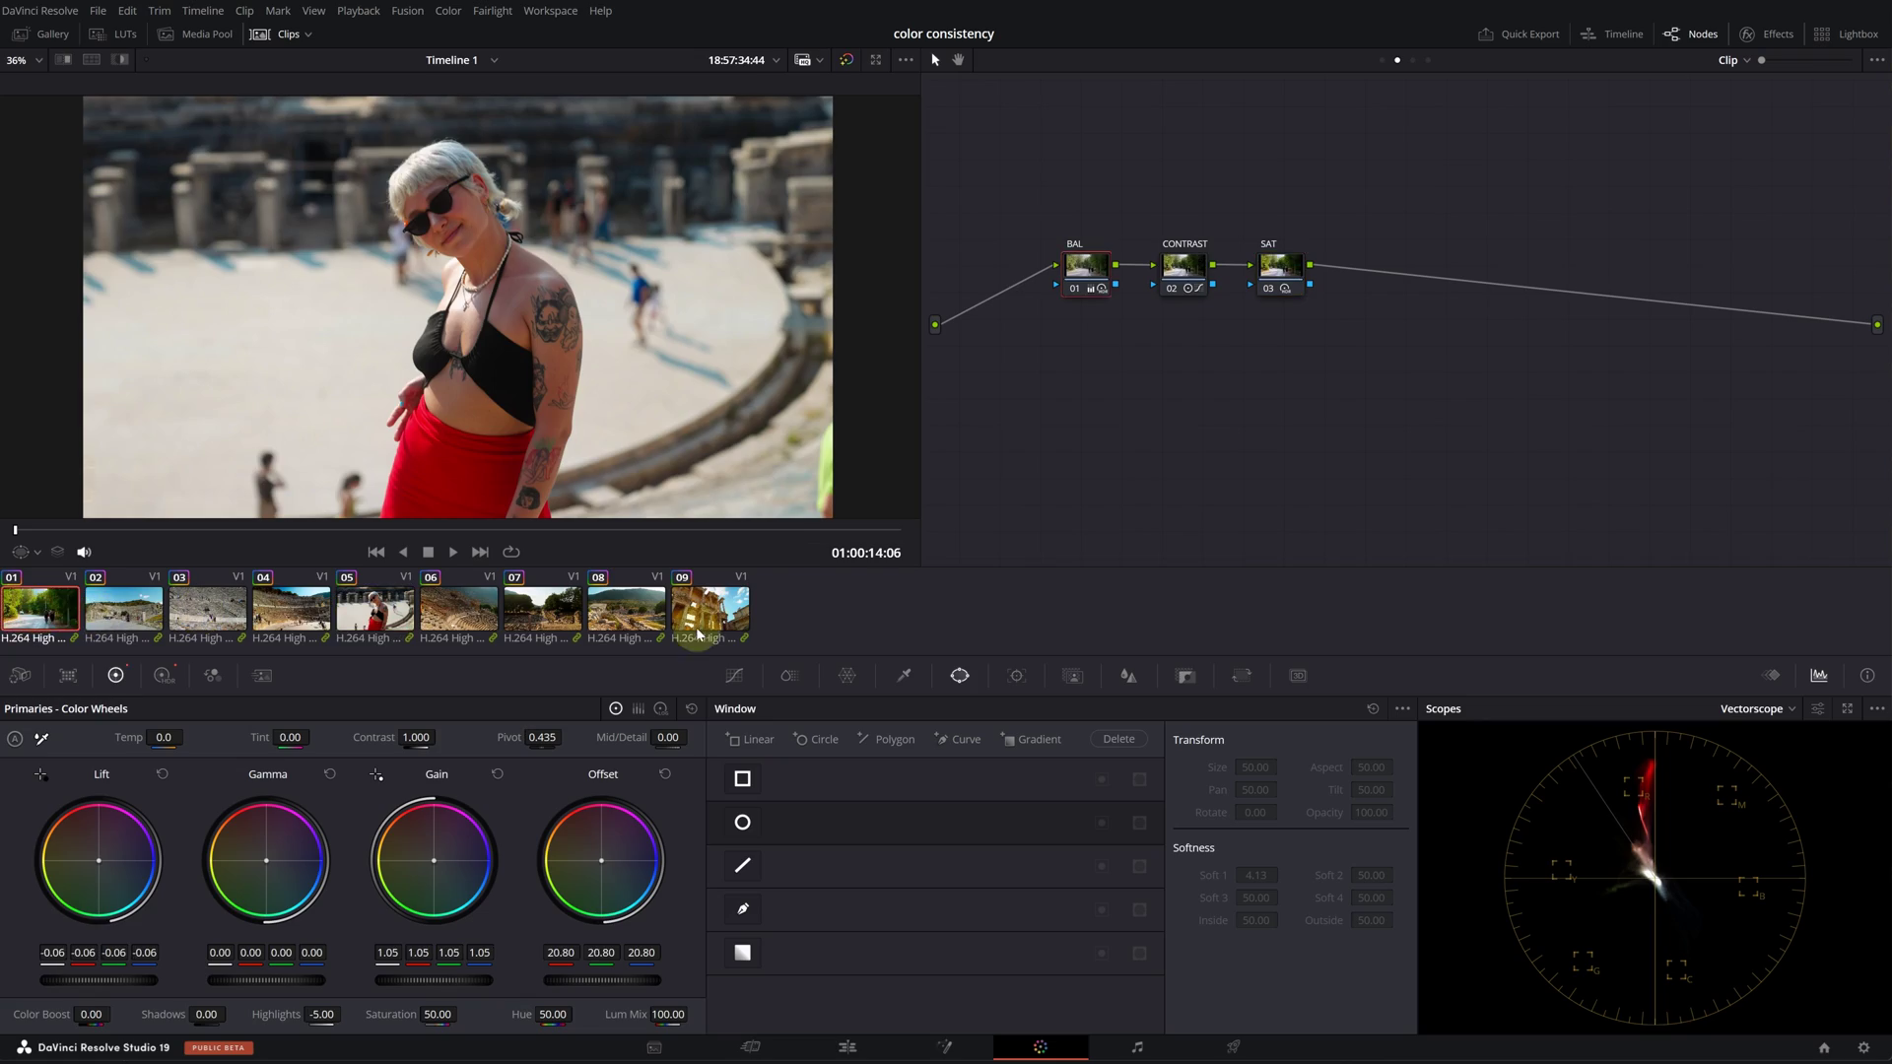
Step: Show the nine clips in a split-screen grid on Group Post-Clip, bypassing then restoring its nodes
shift+click(697, 632)
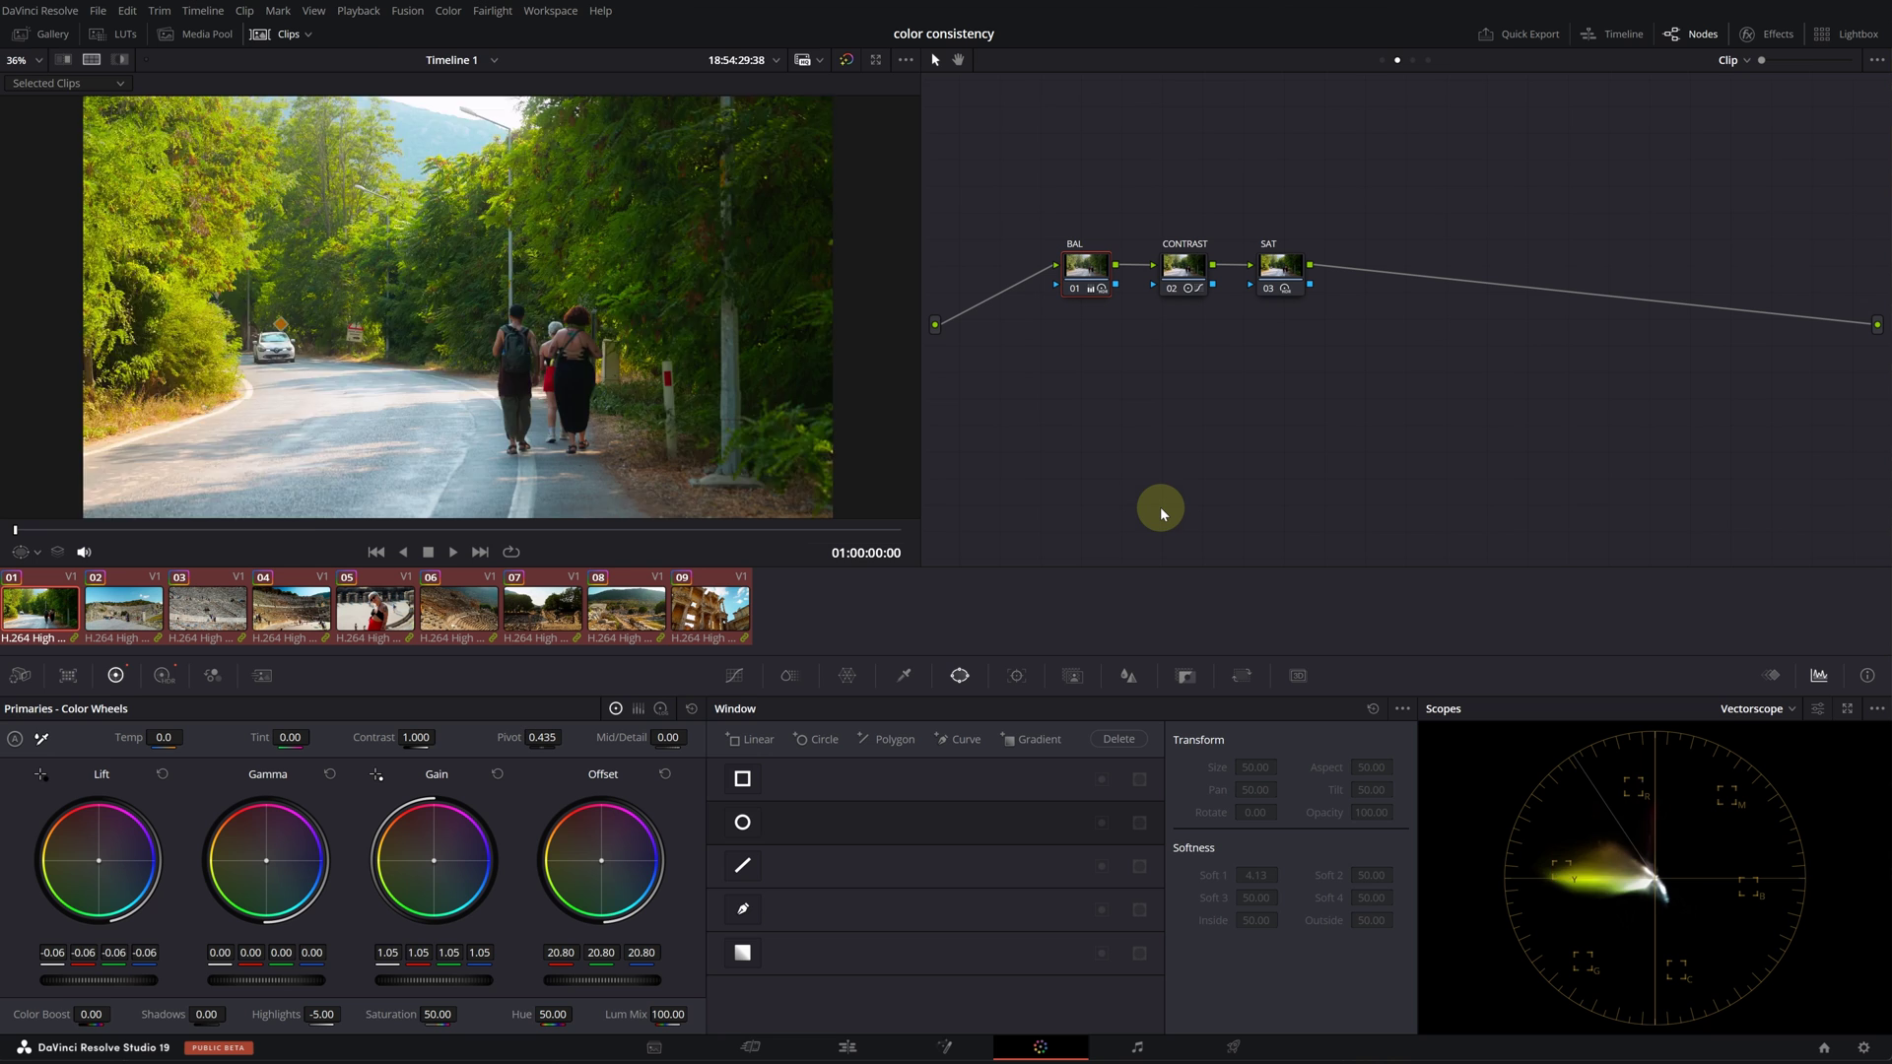
key(ctrl+alt+w)
click(1734, 61)
click(1755, 111)
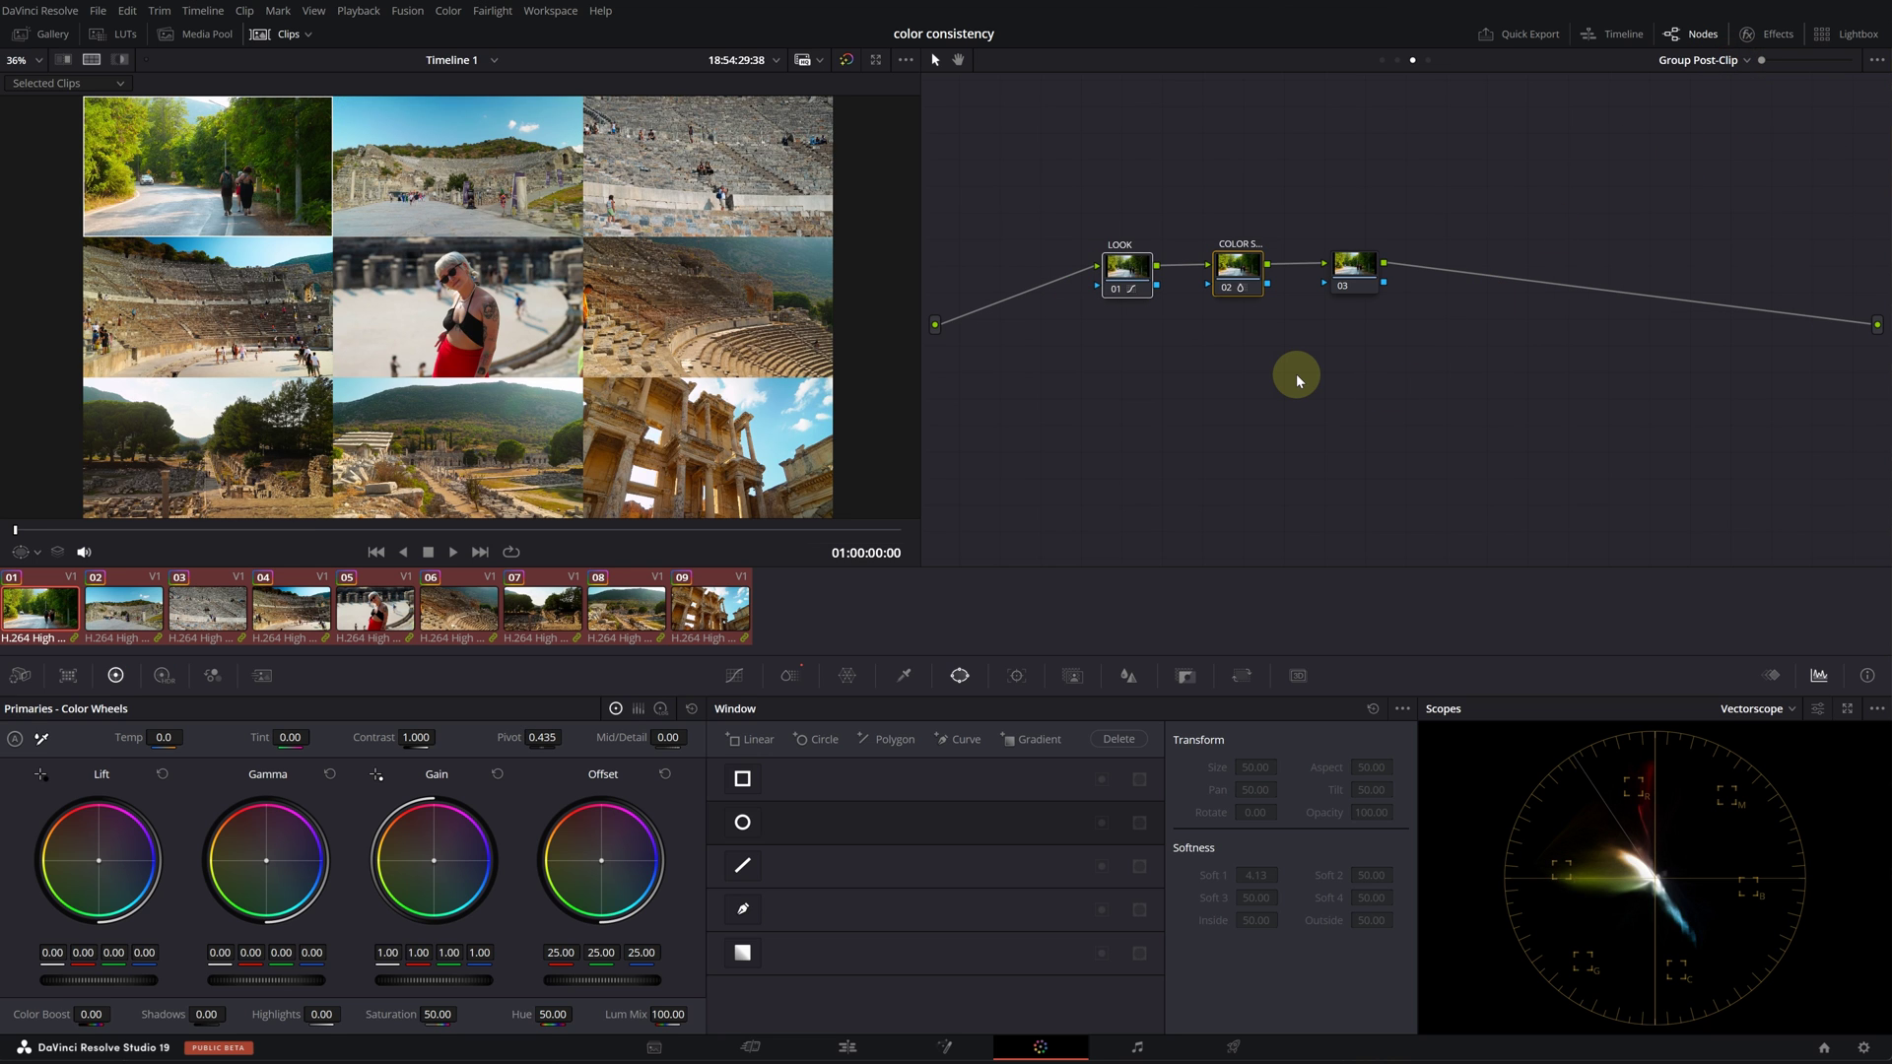
key(ctrl+d)
key(ctrl+d)
key(ctrl+d)
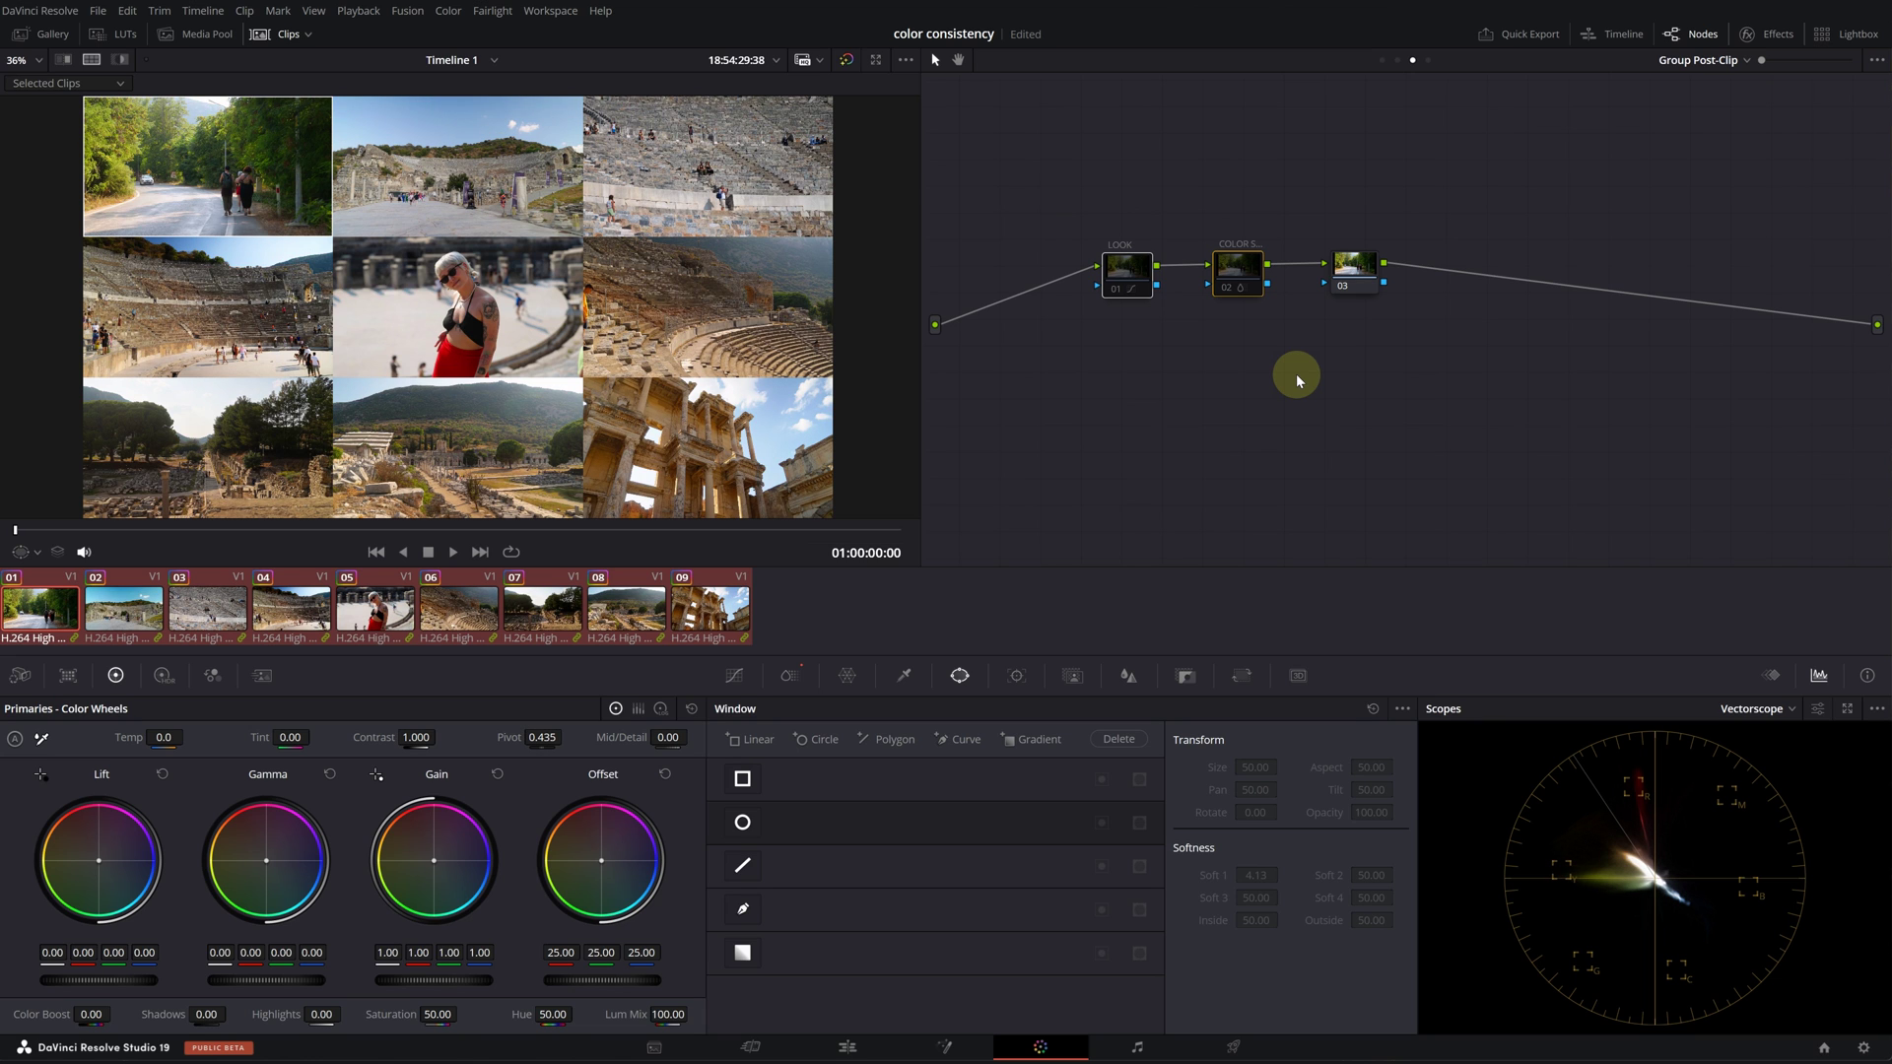
key(ctrl+d)
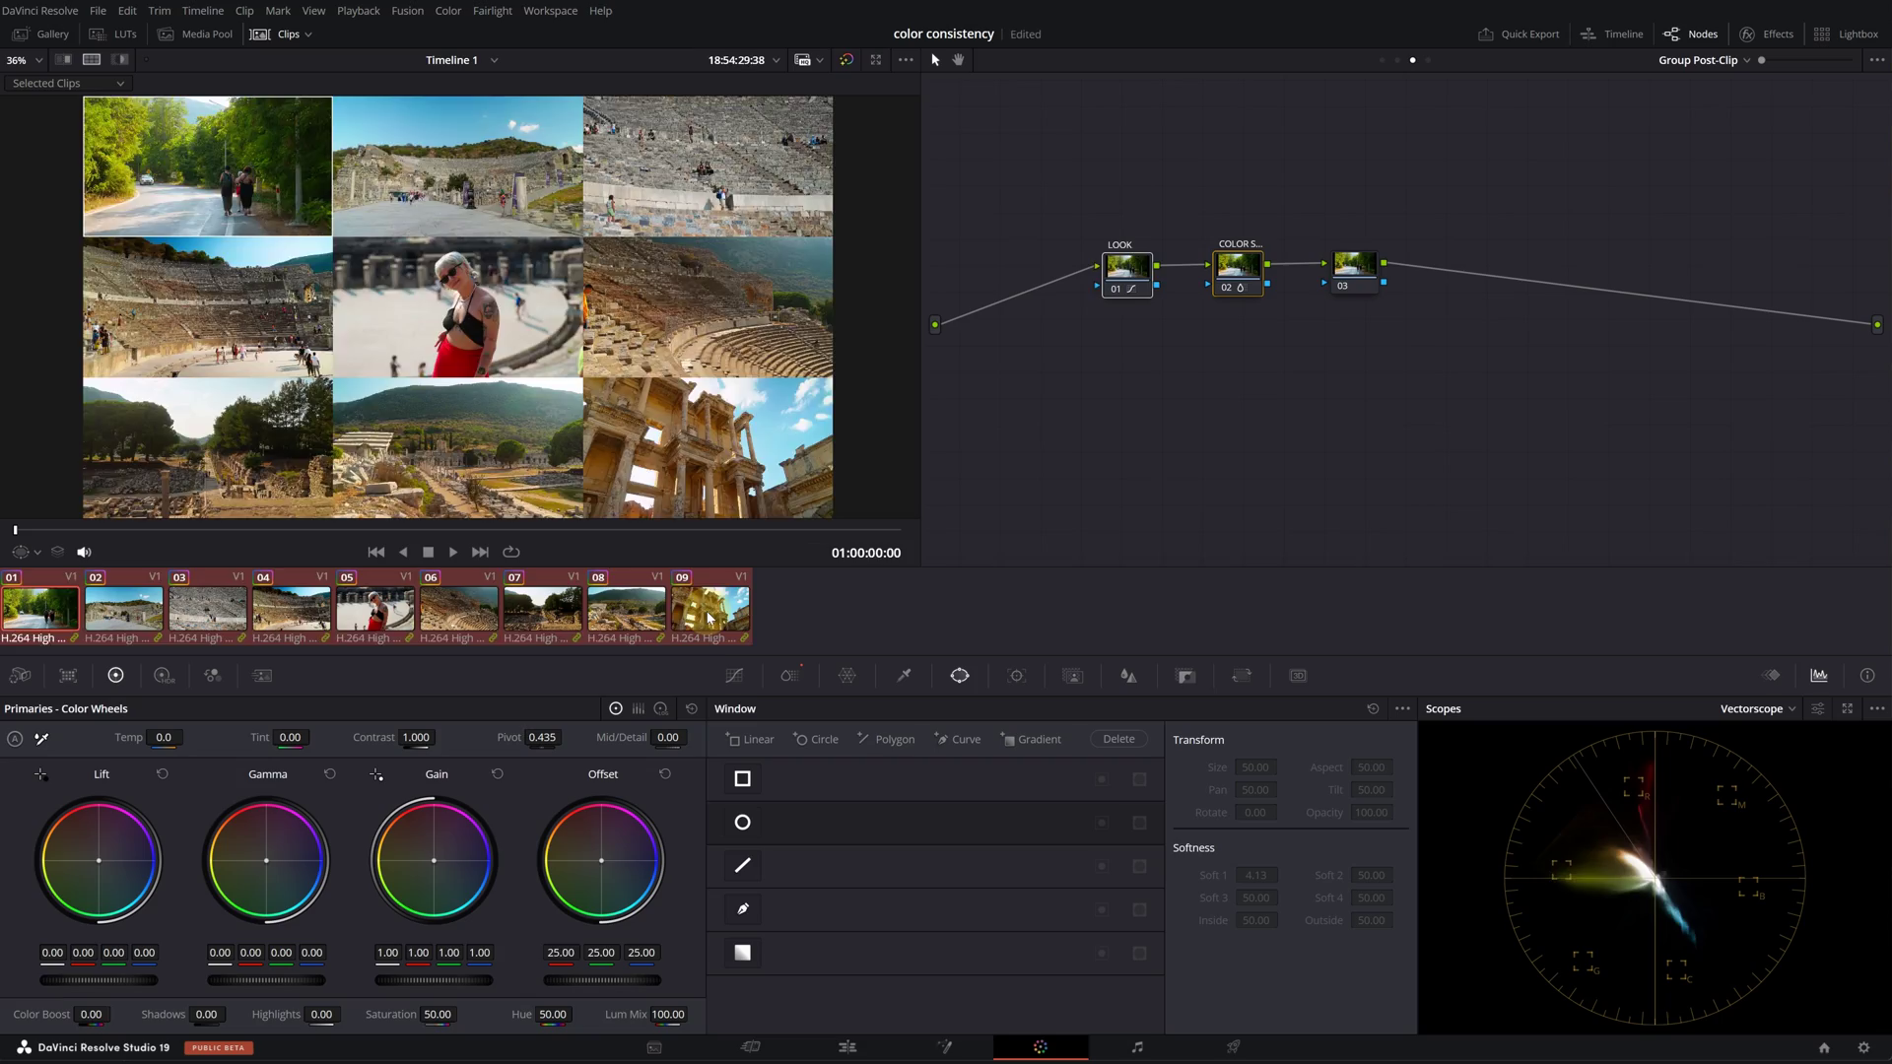
Step: Show clips 06–09 full-screen in a four-way split comparison
click(715, 613)
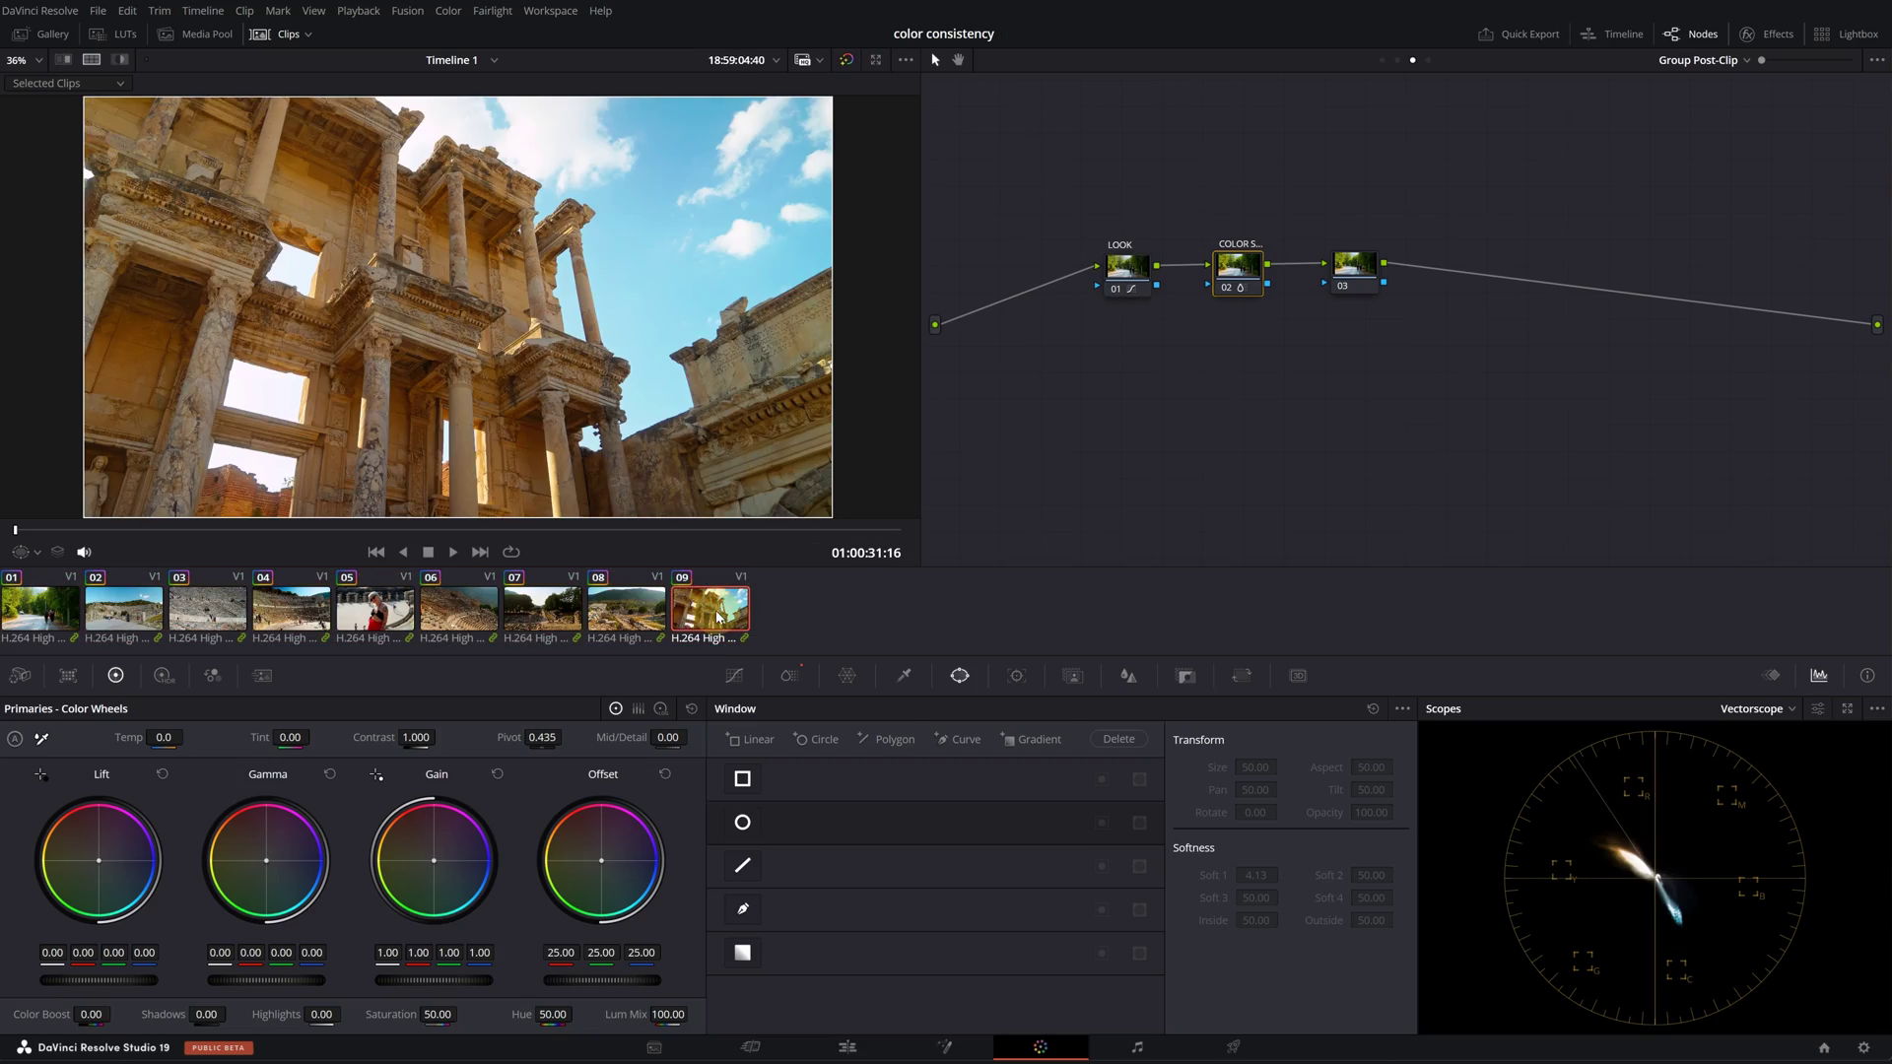
shift+click(481, 603)
key(ctrl+f)
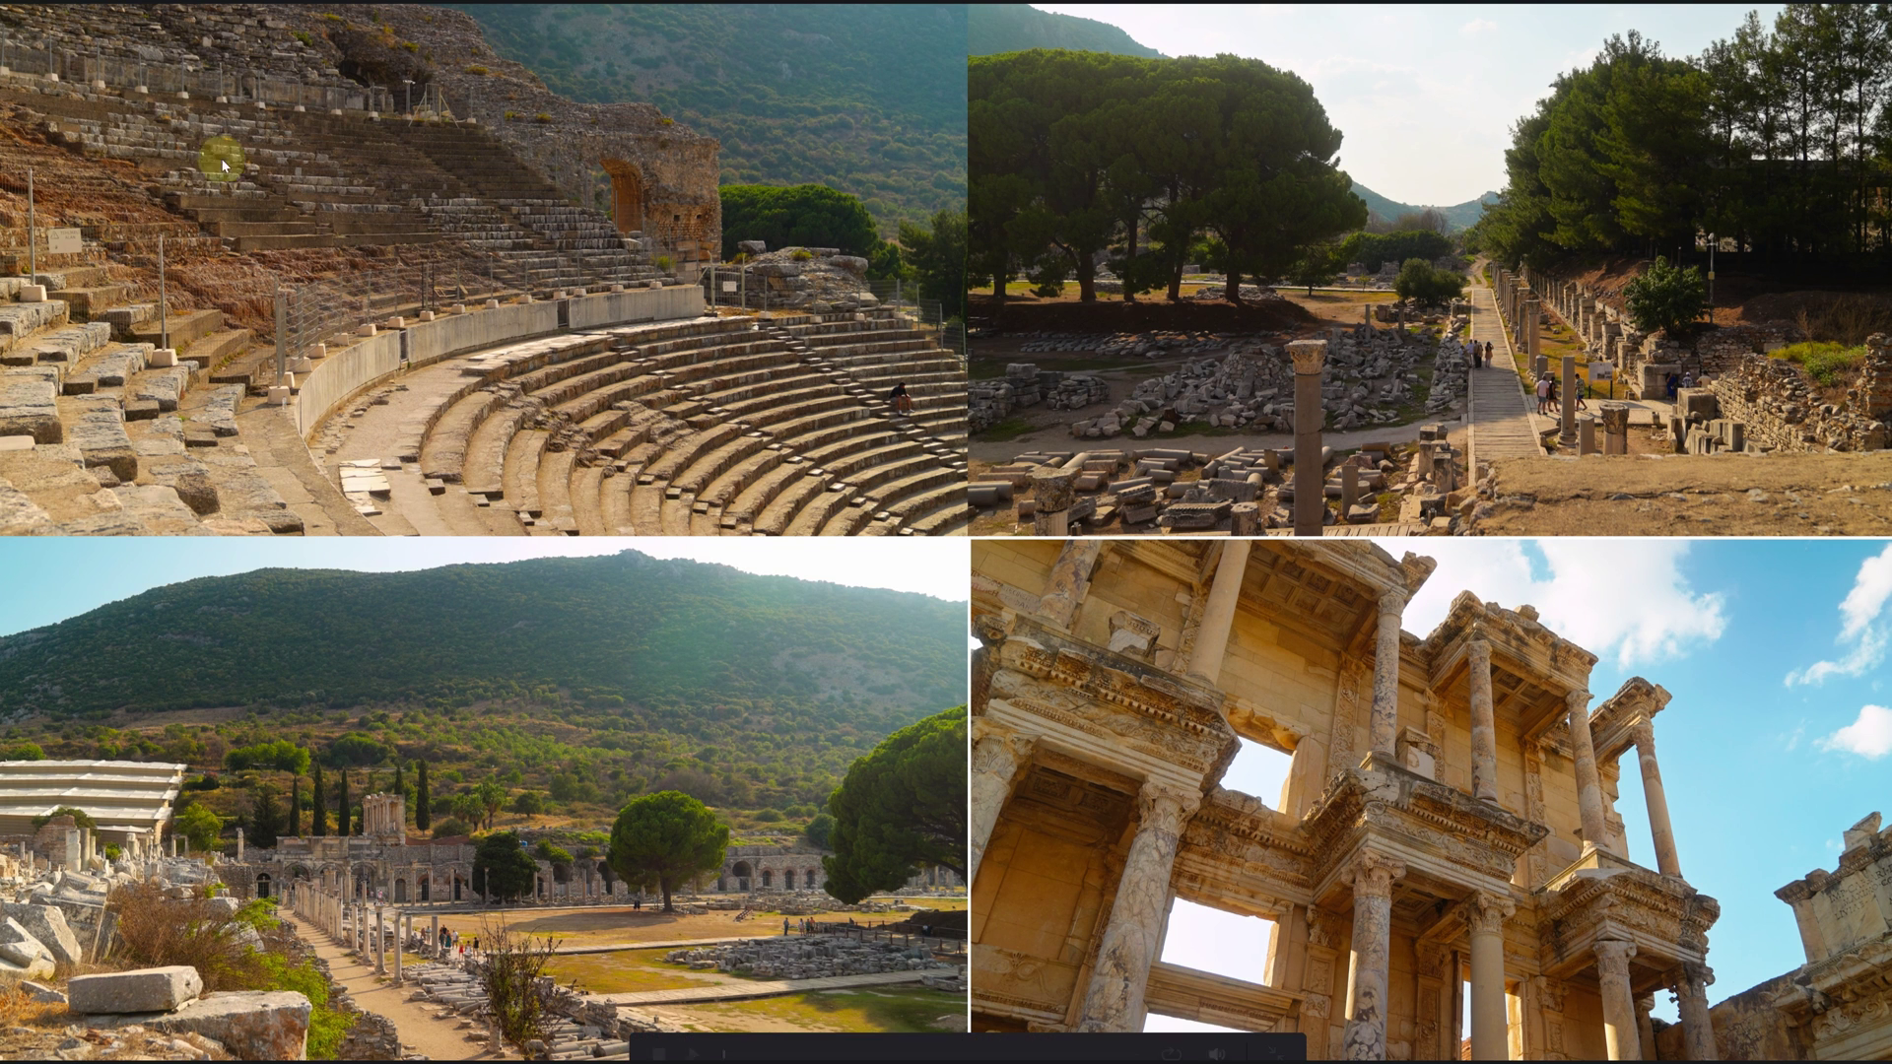
Step: Apply the Glow effect to node 03 of the Group Post-Clip grade
key(Escape)
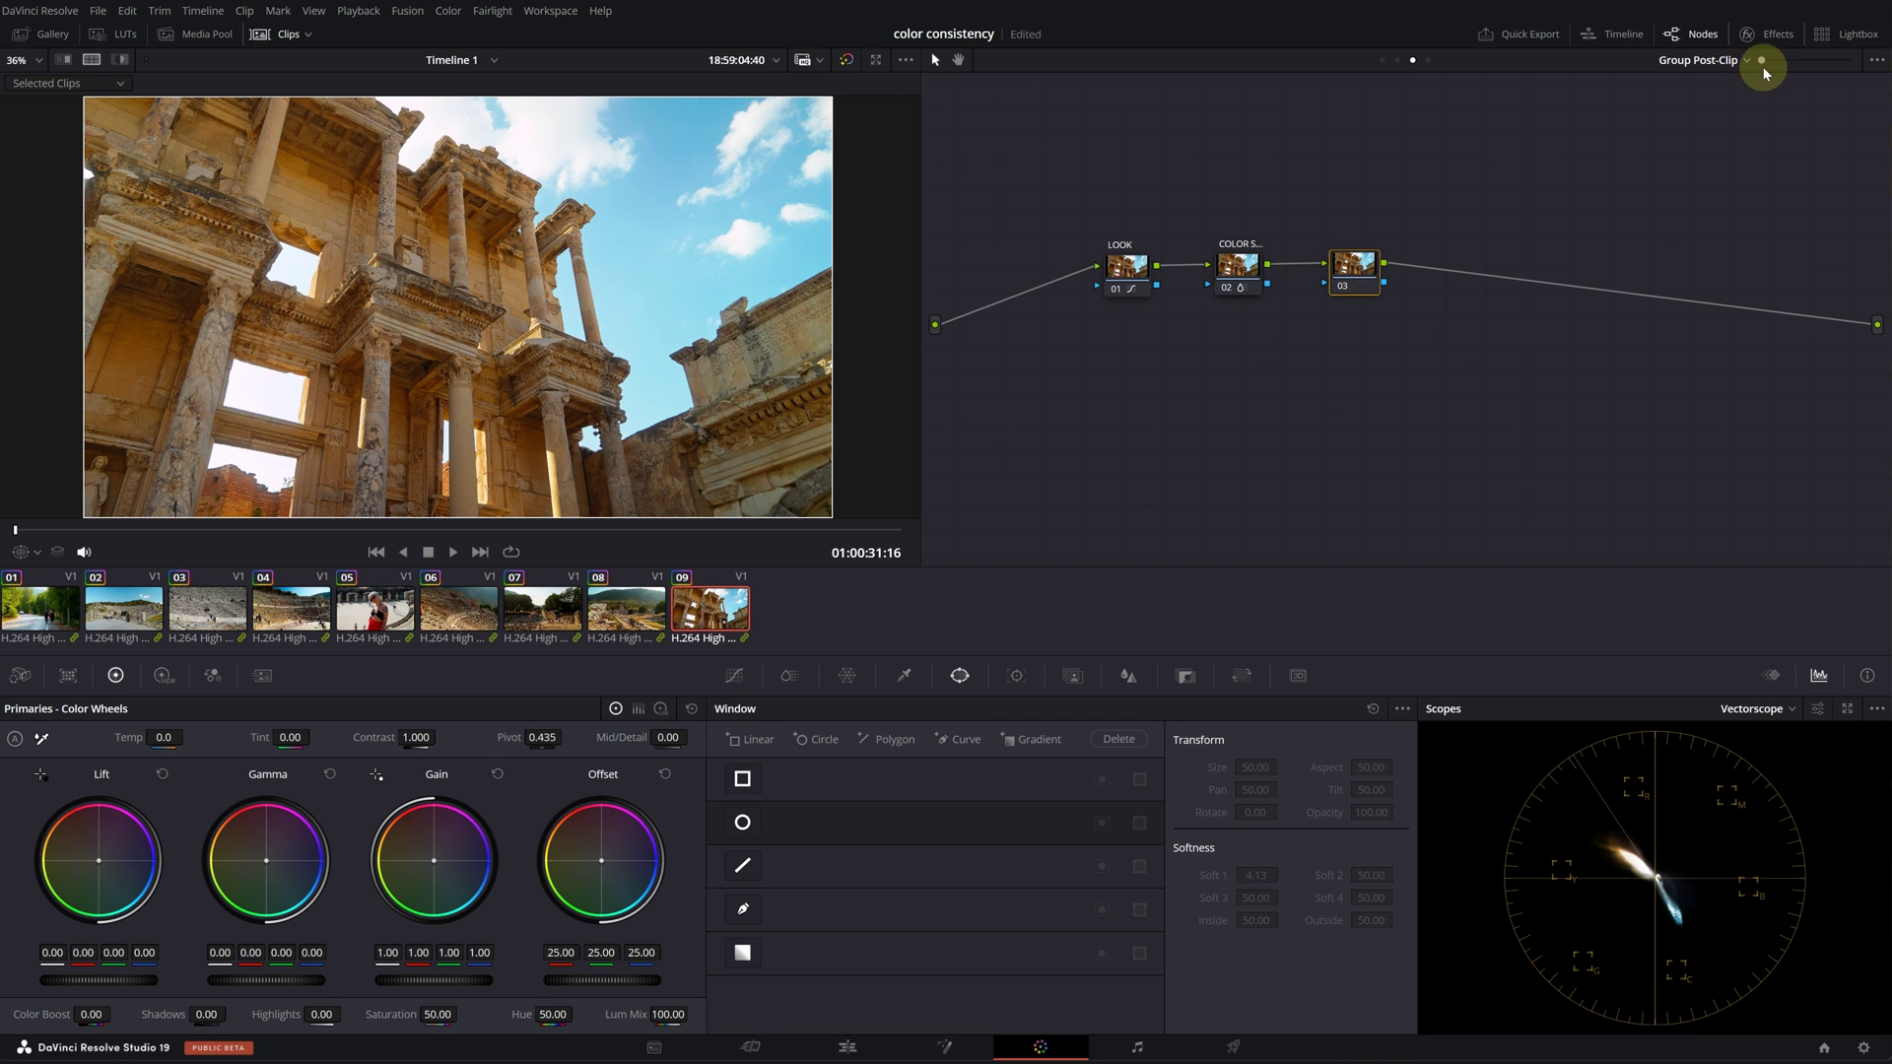
click(1773, 38)
drag(1686, 187, 1290, 268)
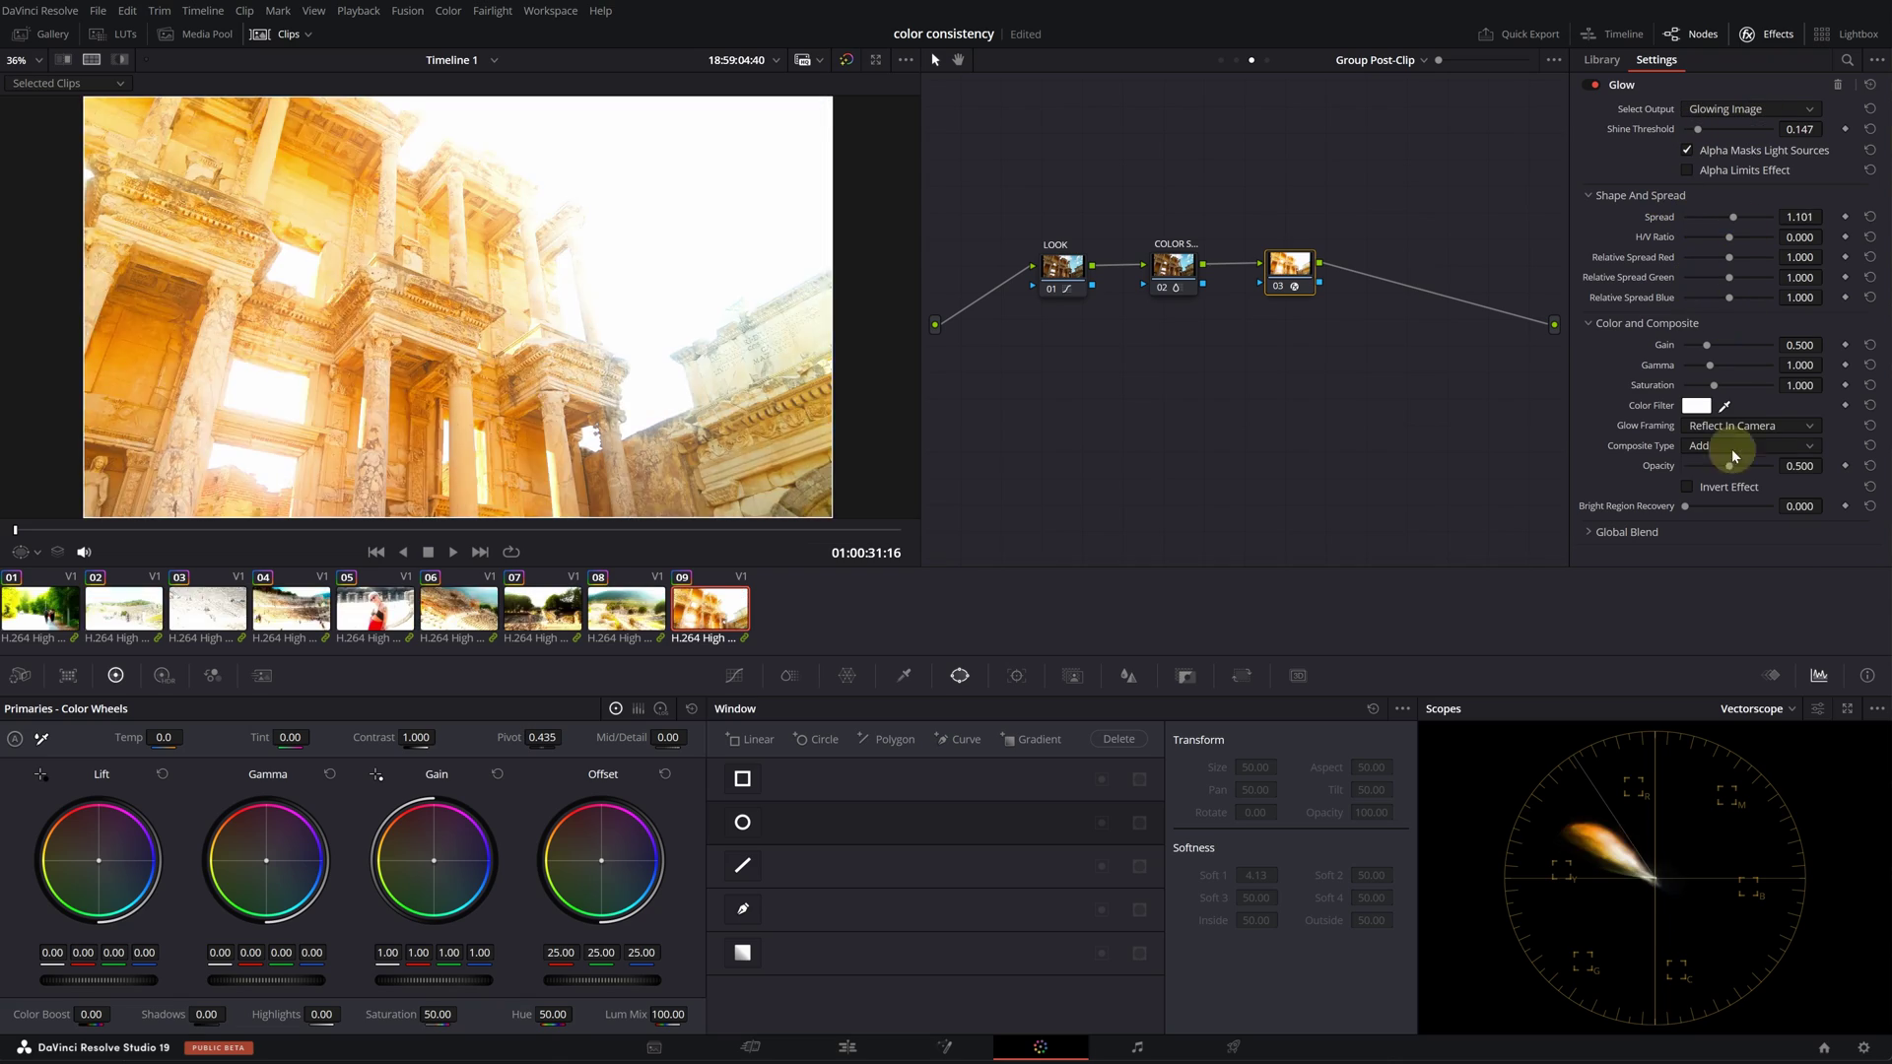
Step: Set the glow to a Softlight composite at 0.220 opacity and compare node 03 on and off
drag(1605, 452, 1703, 468)
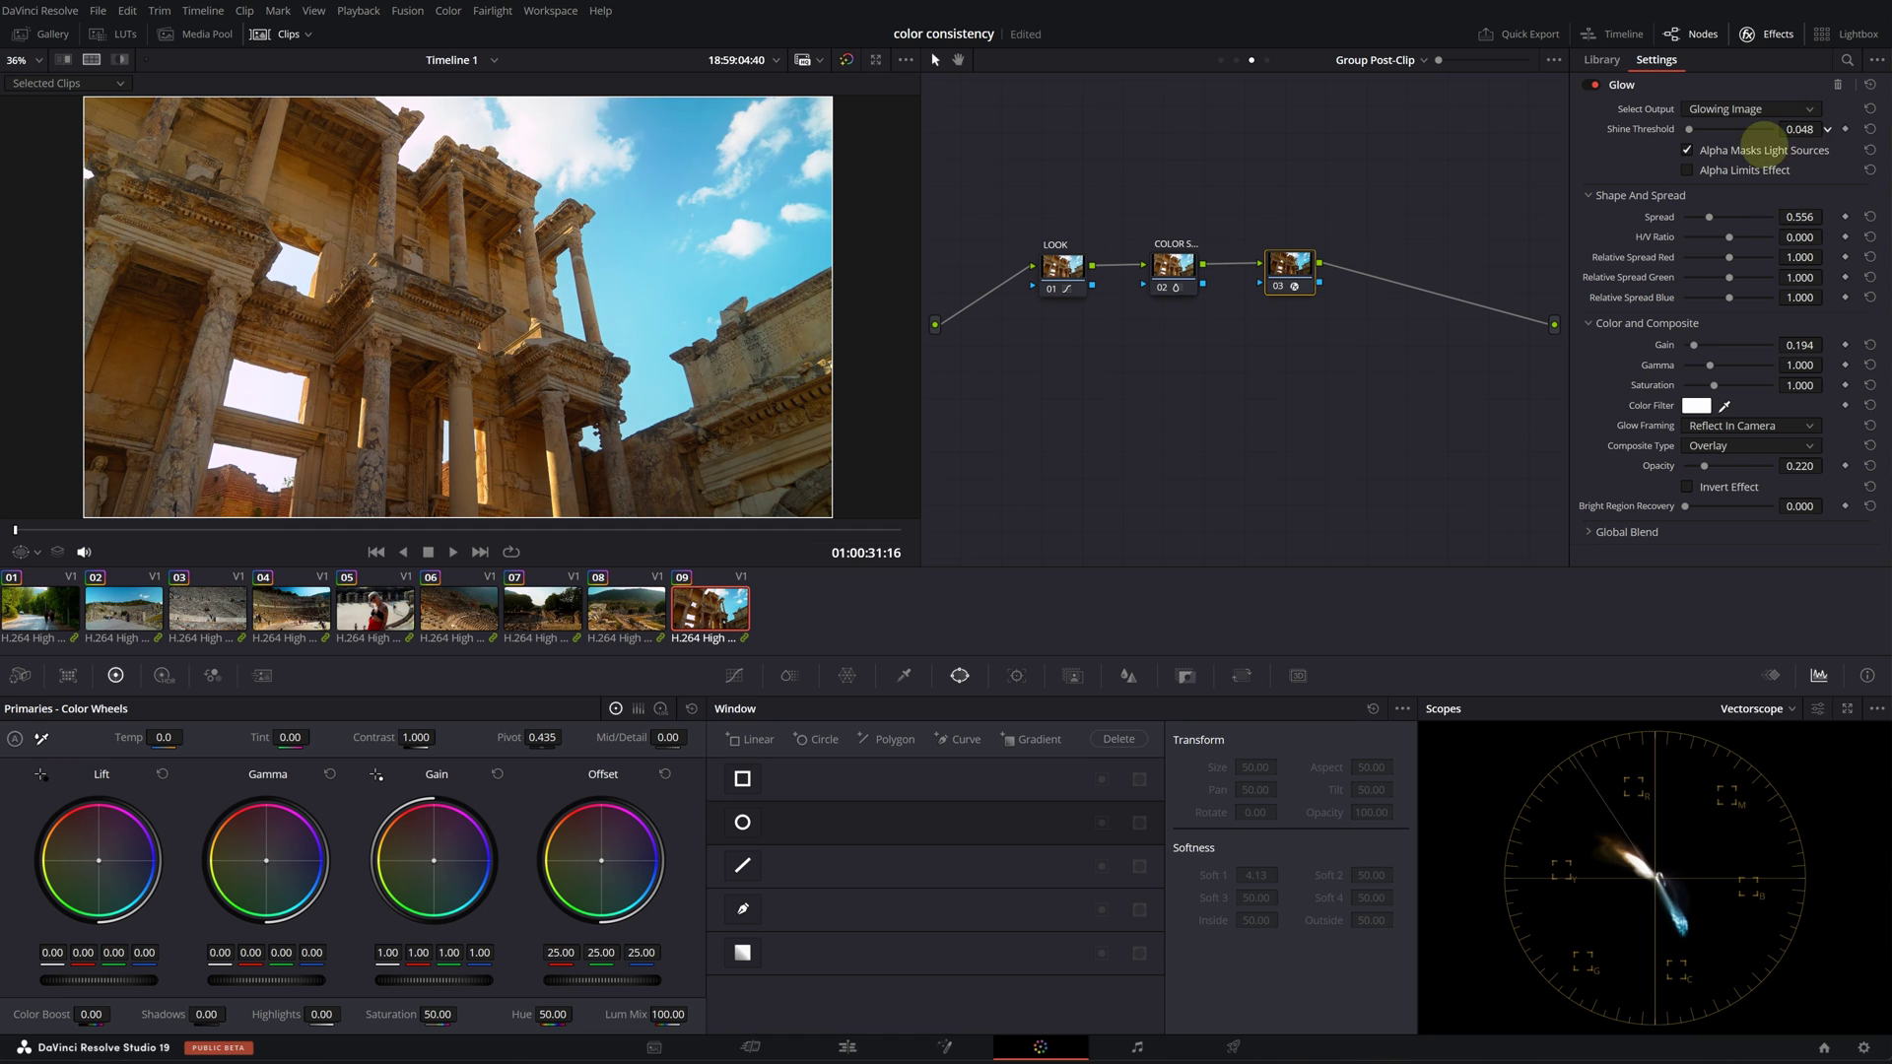
click(1739, 446)
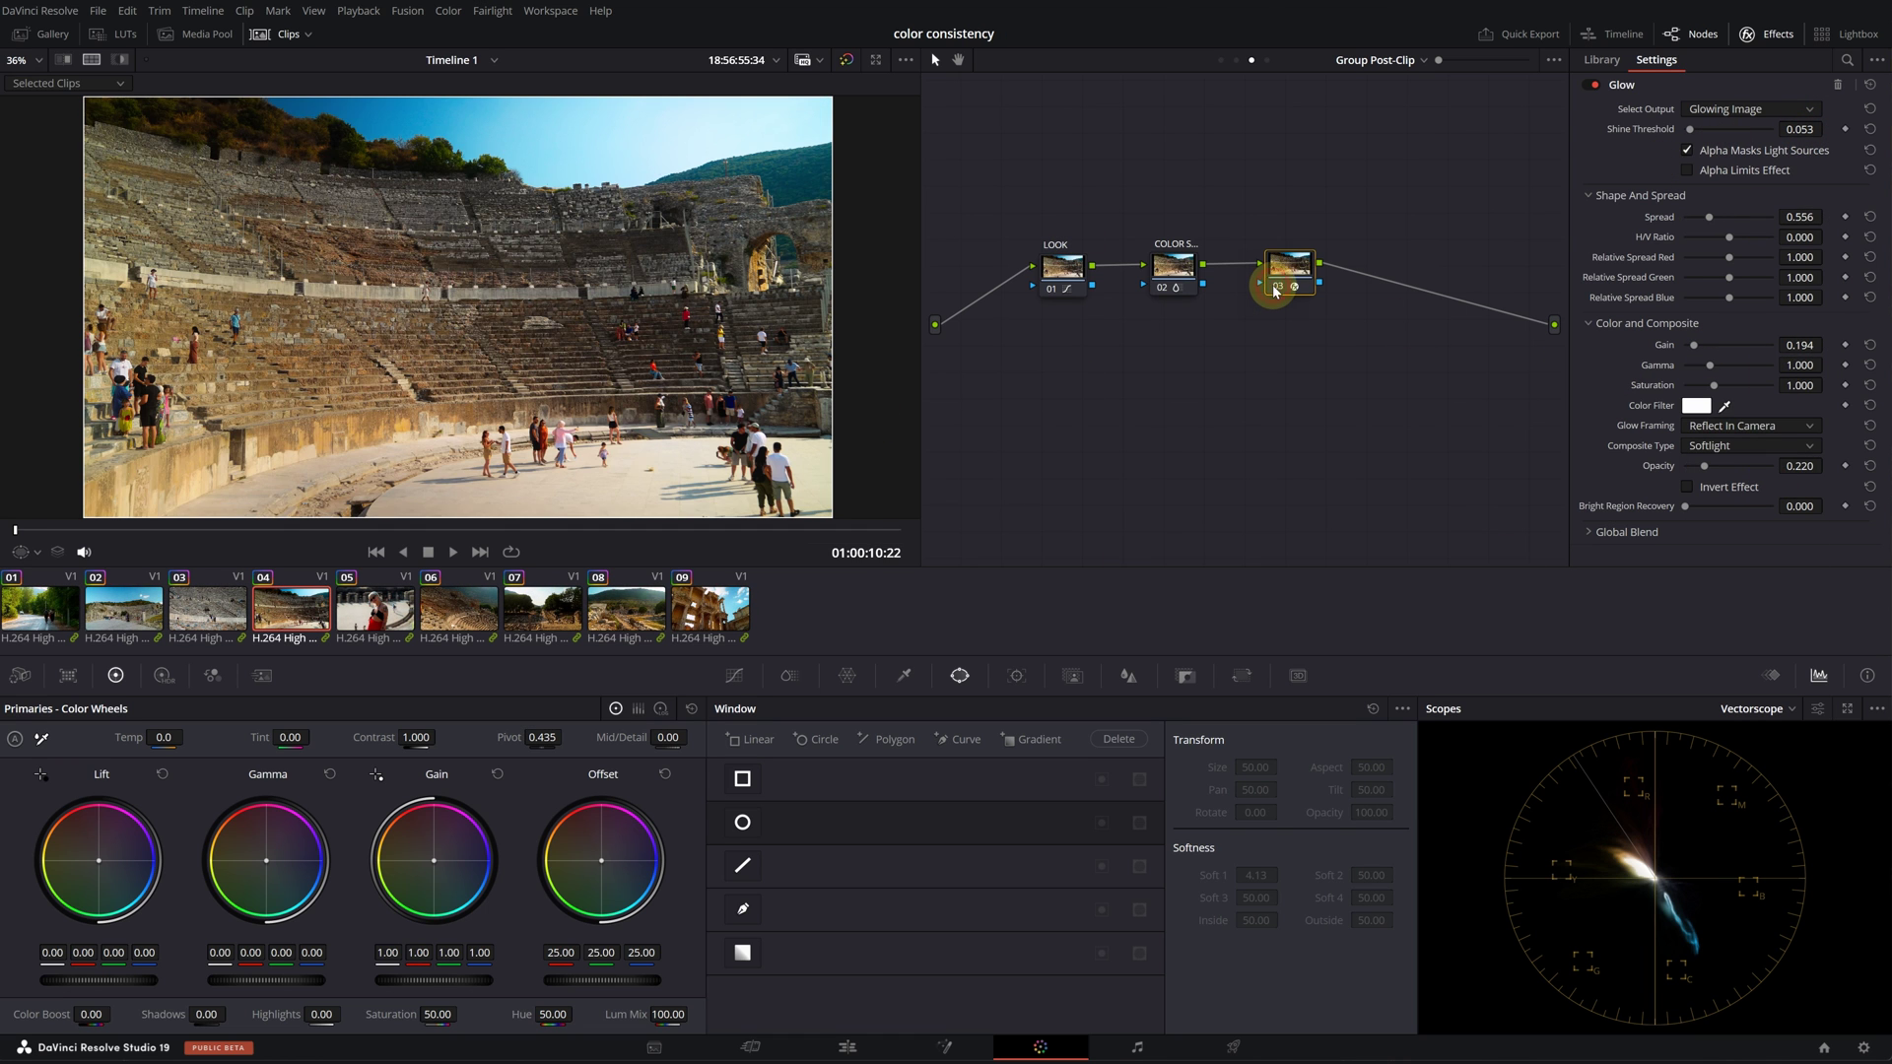
click(1274, 291)
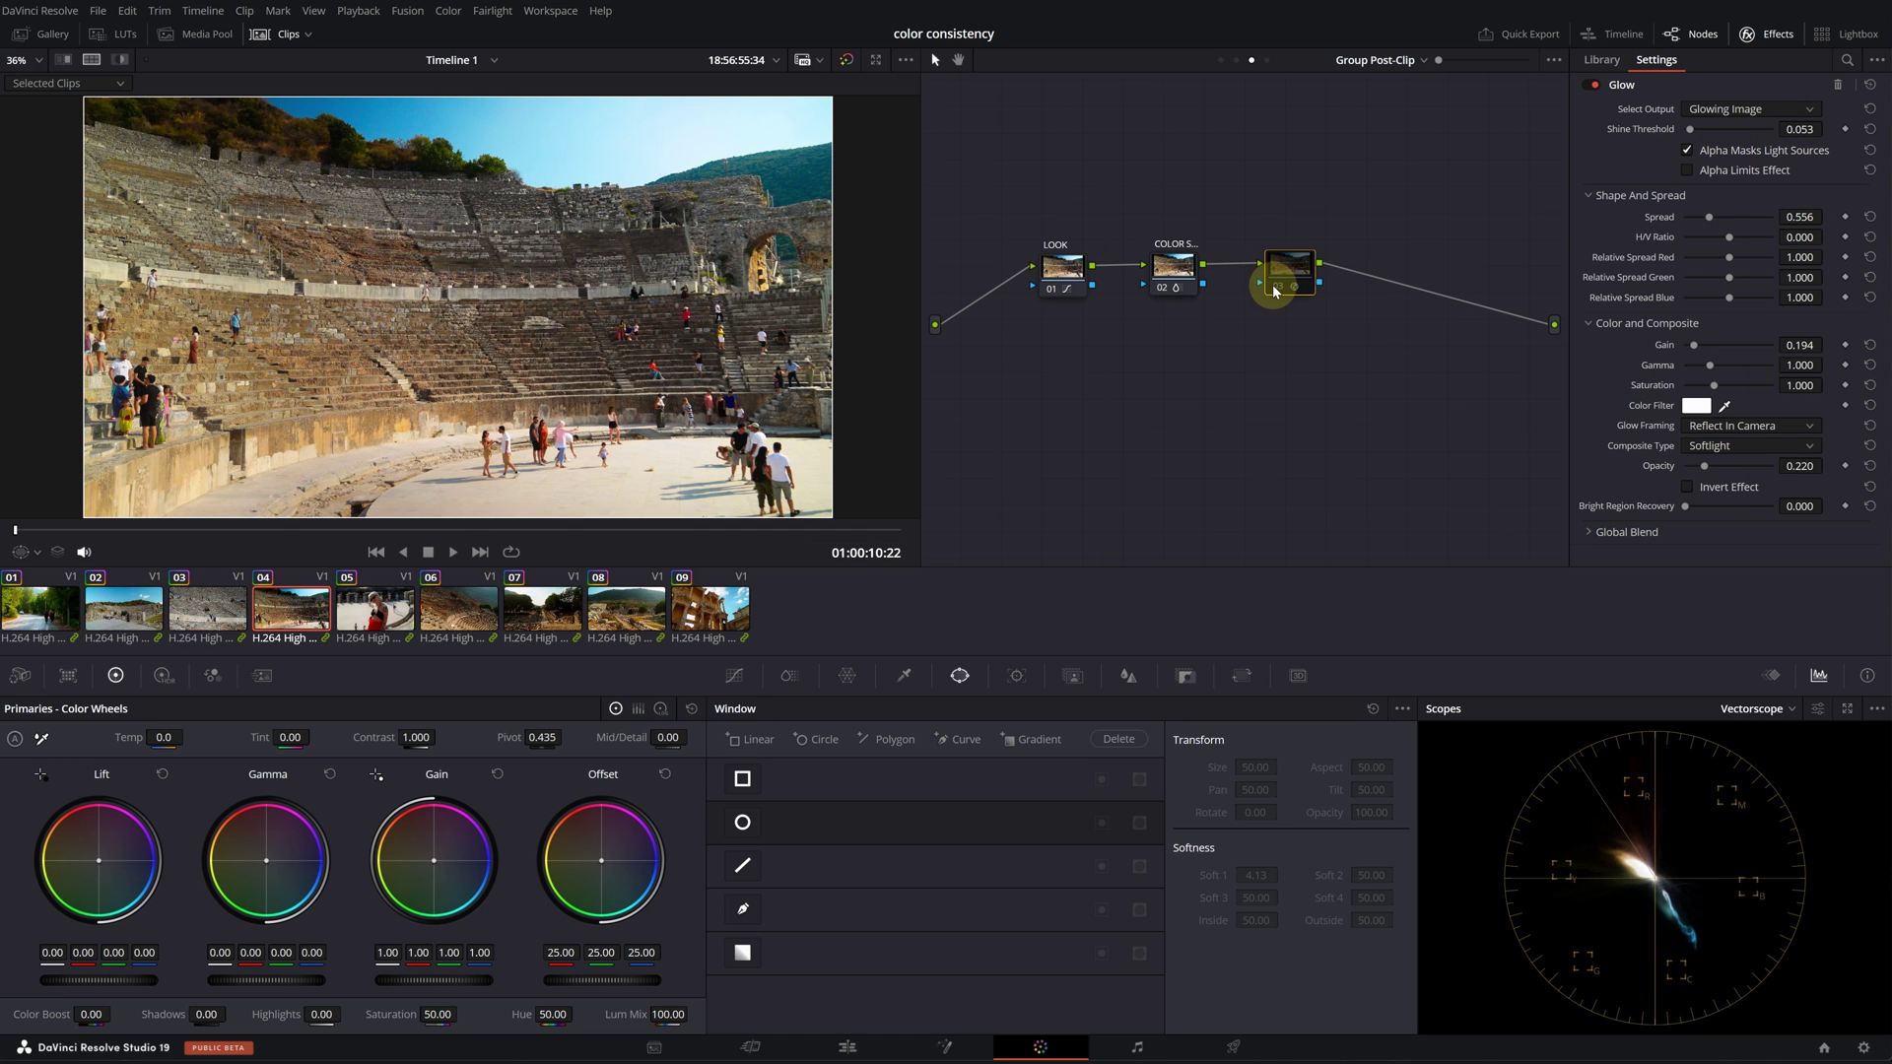
click(1274, 291)
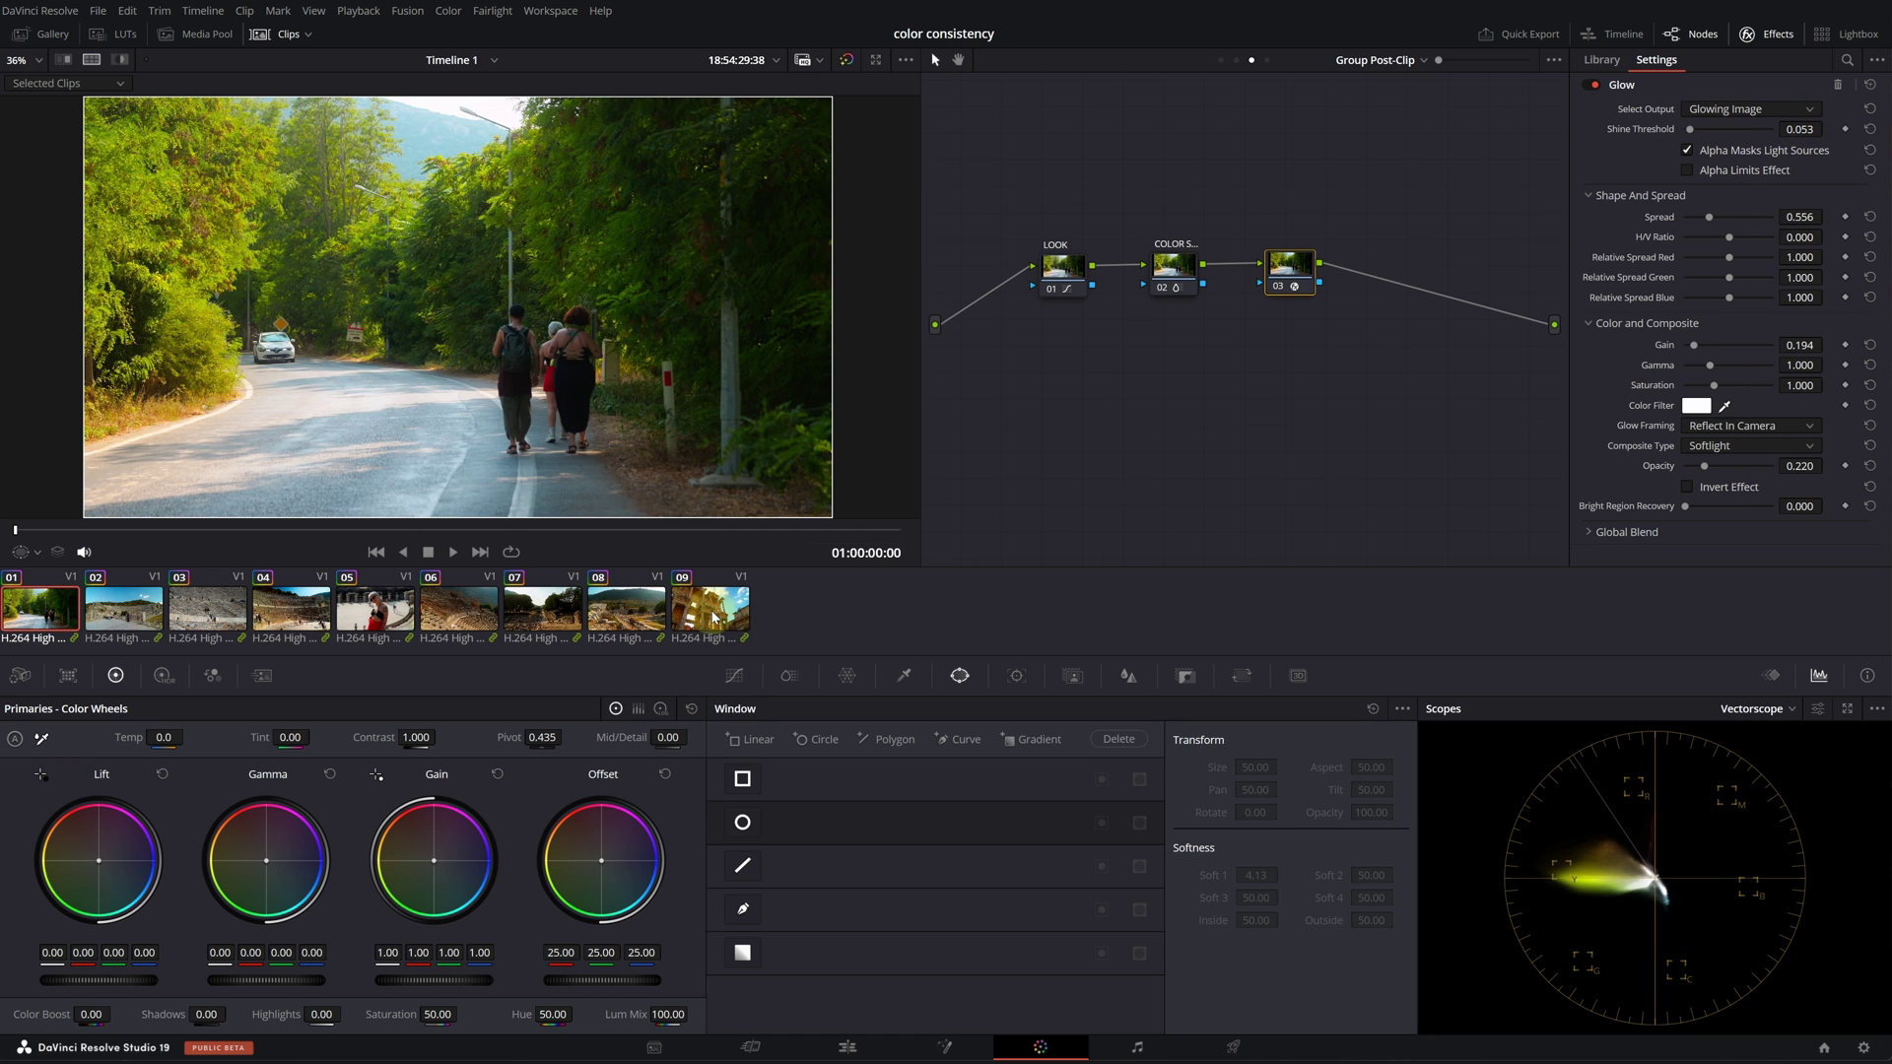
Step: Show all nine clips full-screen in a 3×3 grid with the grade bypassed
shift+click(712, 611)
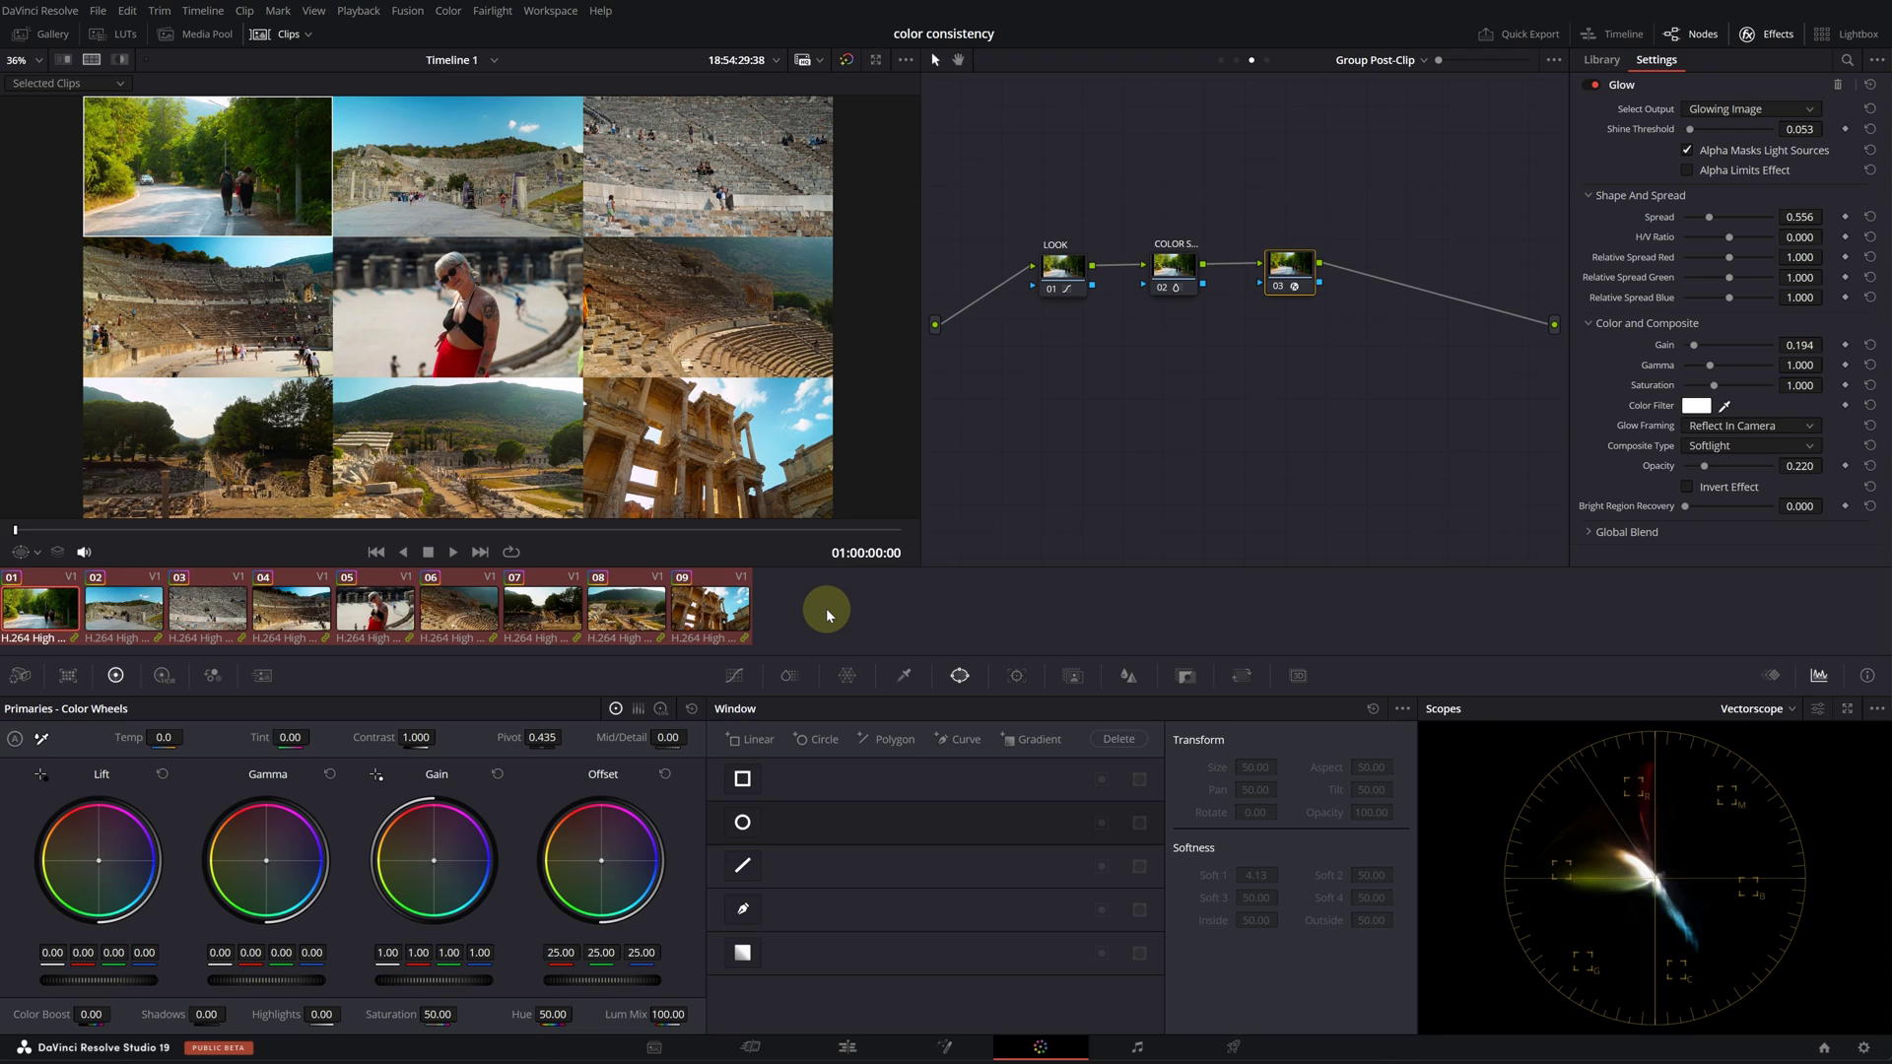
key(ctrl+f)
key(shift+d)
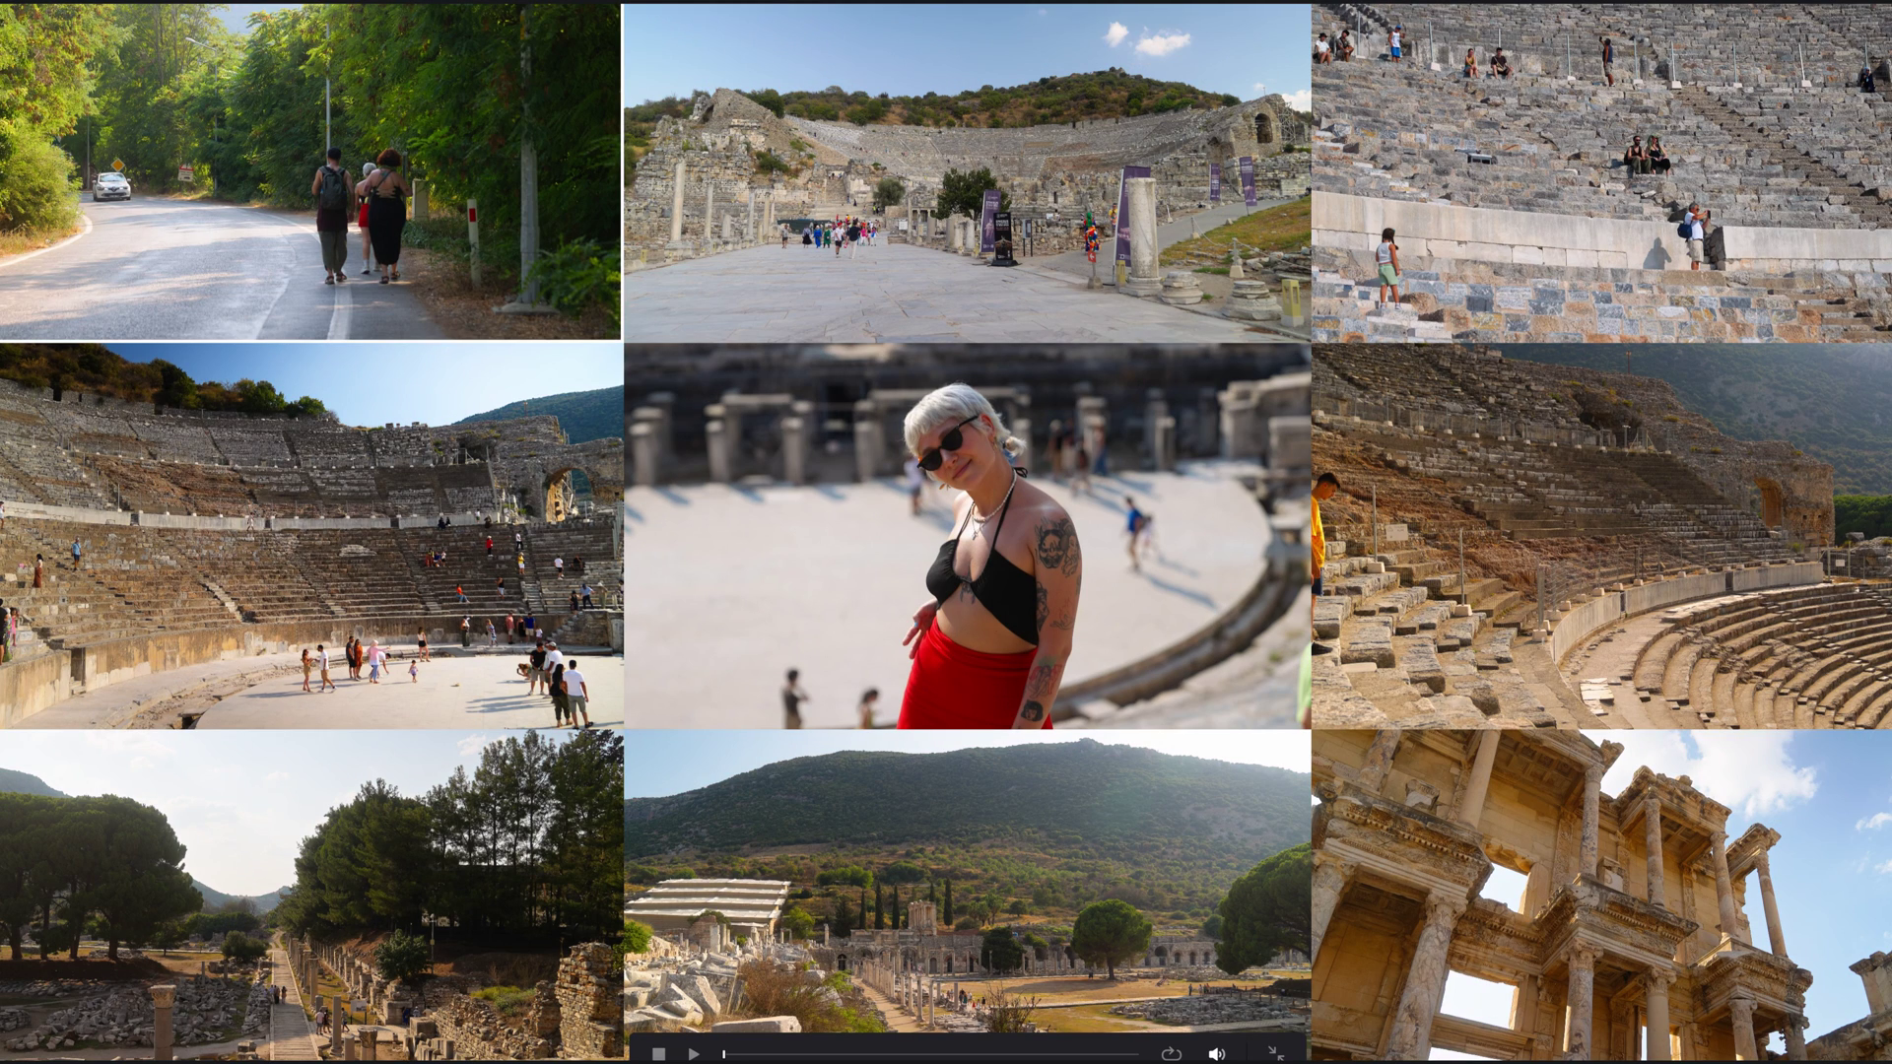
Step: Turn off the grade bypass so all nine grid clips show the warm group grade
click(889, 792)
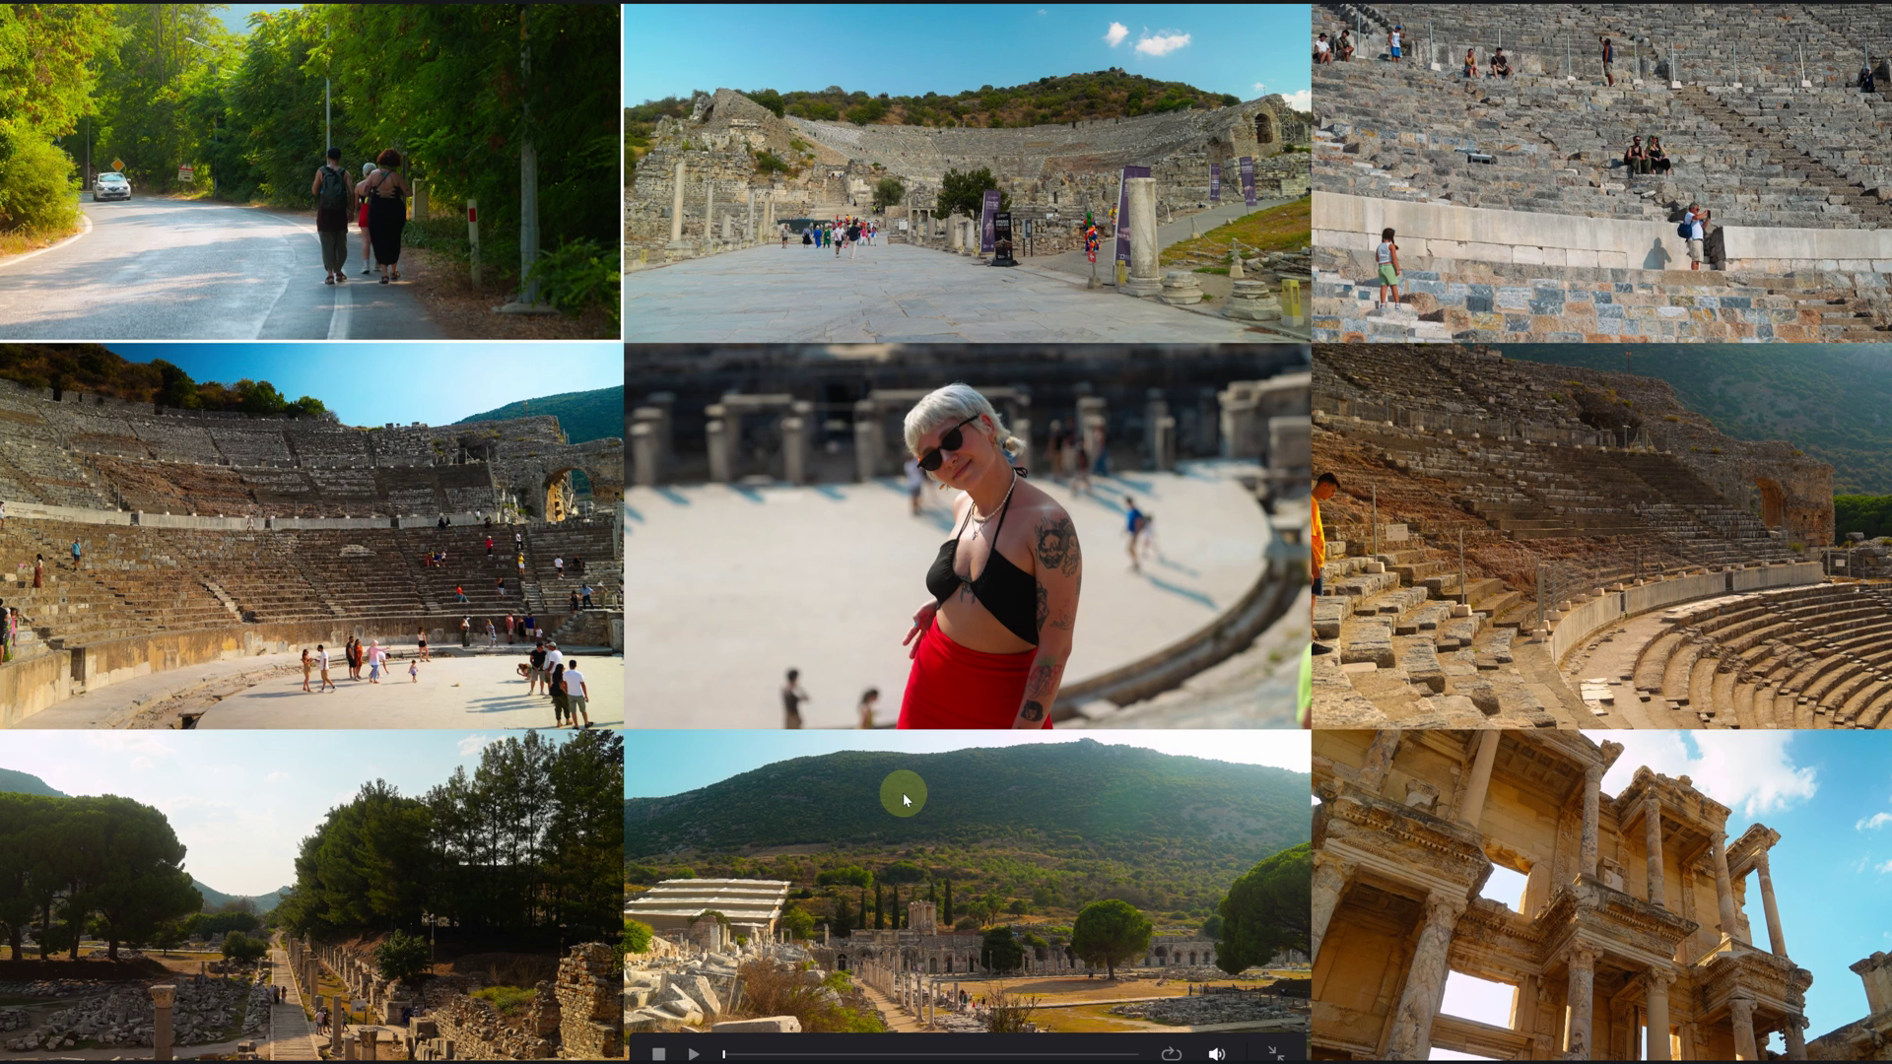